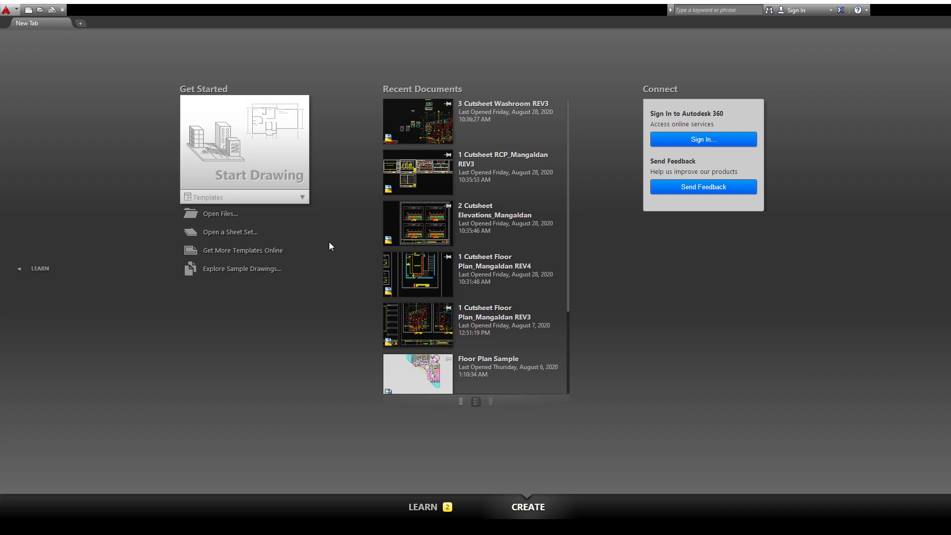
- Start a new blank drawing from the start page
{"action": "left_click", "coordinate": [294, 179]}
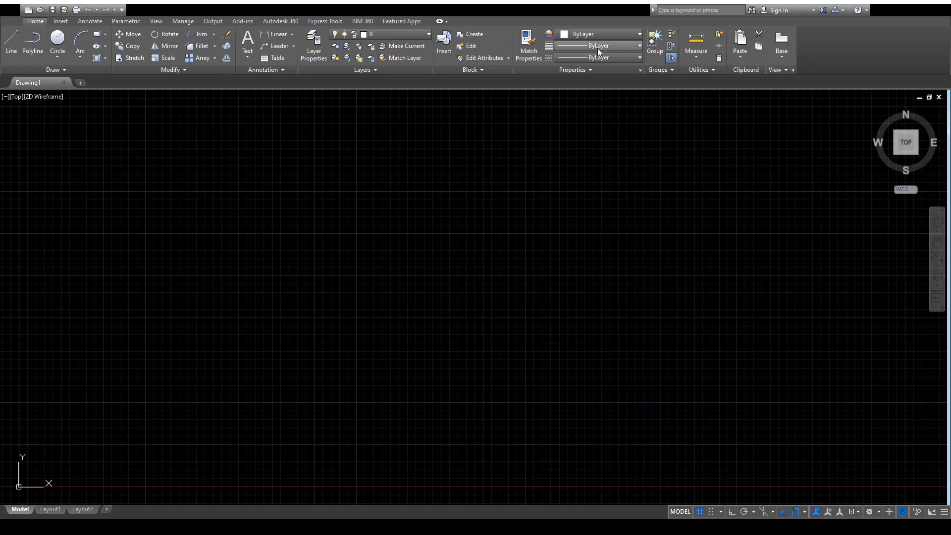
- Cycle the ribbon through its minimized display states and restore it to full display
{"action": "left_click", "coordinate": [441, 22]}
{"action": "left_click", "coordinate": [440, 21]}
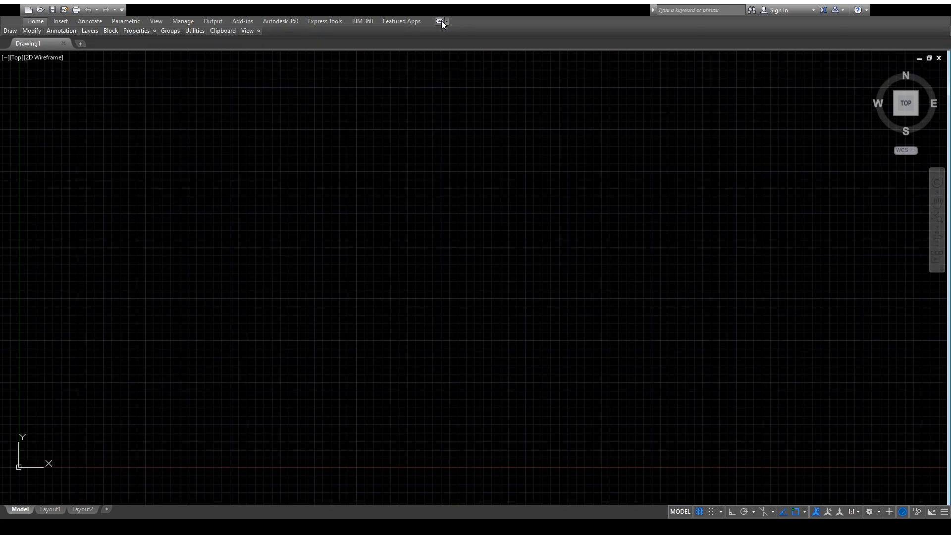
{"action": "left_click", "coordinate": [441, 22]}
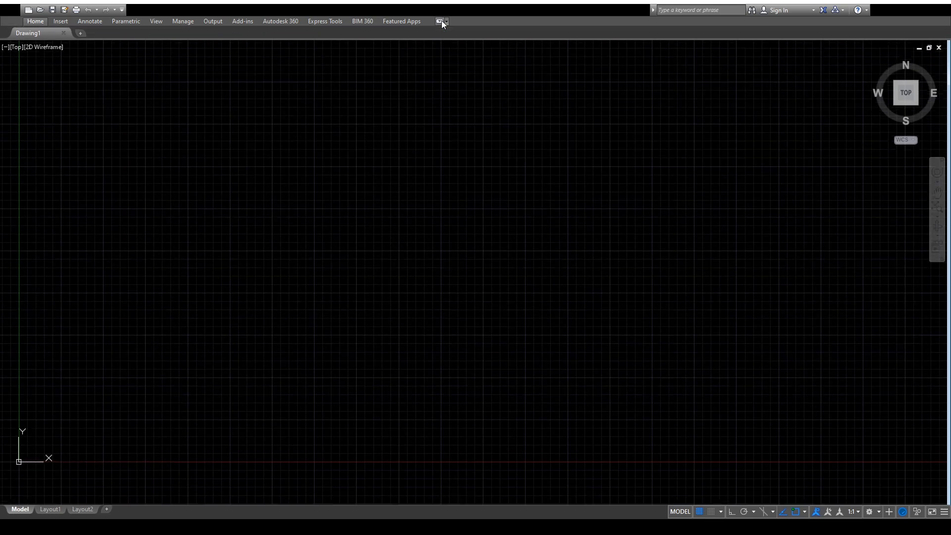
{"action": "left_click", "coordinate": [441, 21]}
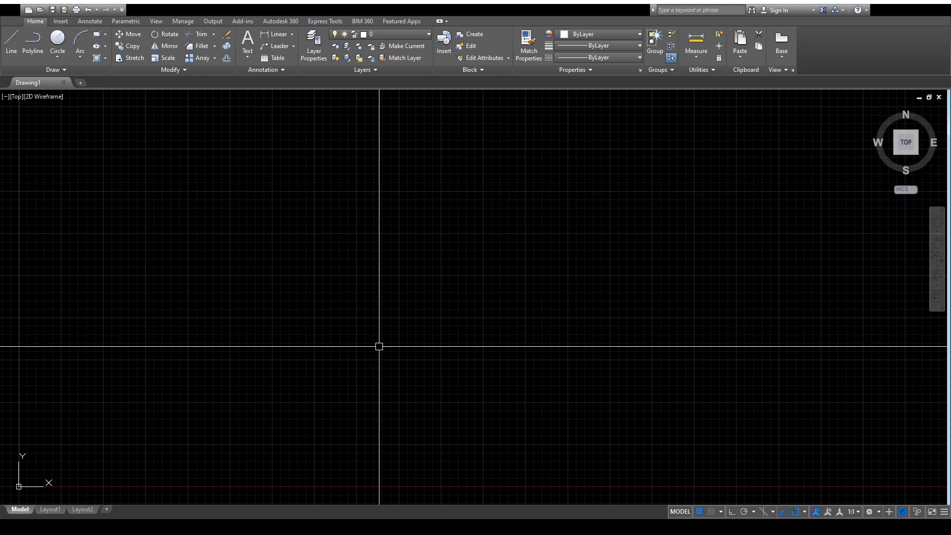
- Toggle the drawing grid's visibility on and off several times, leaving the grid turned off
{"action": "scroll", "coordinate": [379, 347], "scroll_direction": "up", "scroll_amount": 3}
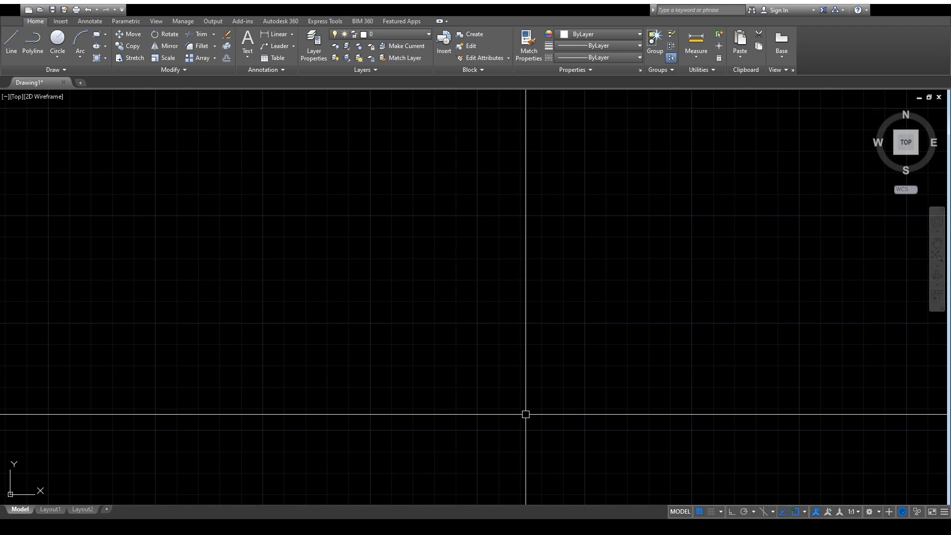
{"action": "key", "text": "F7"}
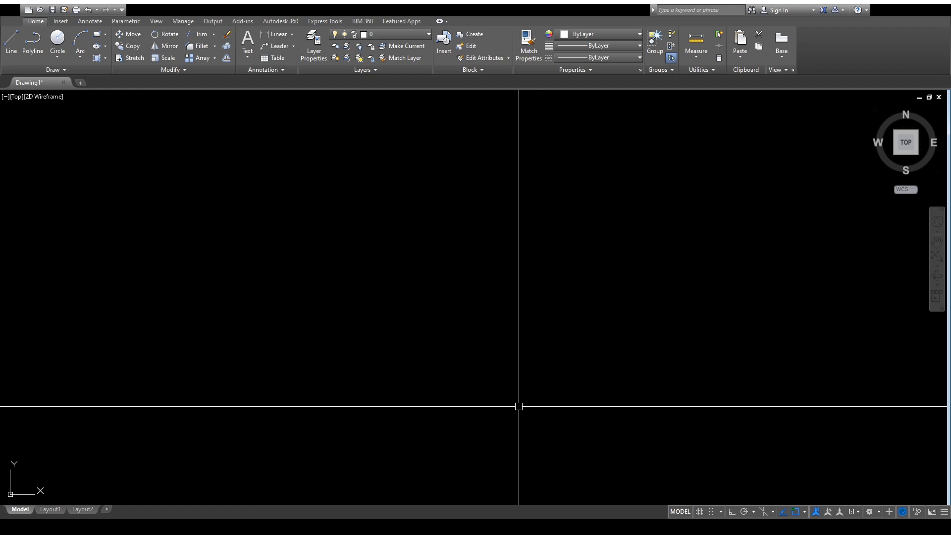
{"action": "key", "text": "F7"}
{"action": "key", "text": "F7"}
{"action": "key", "text": "F7"}
{"action": "key", "text": "F7"}
{"action": "key", "text": "F7"}
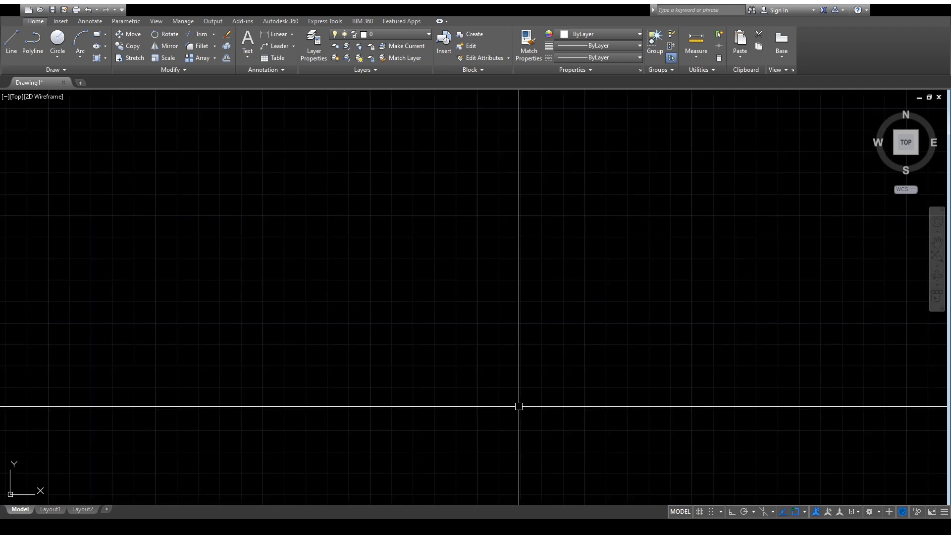
{"action": "left_click", "coordinate": [700, 512]}
{"action": "left_click", "coordinate": [700, 512]}
{"action": "left_click", "coordinate": [700, 512]}
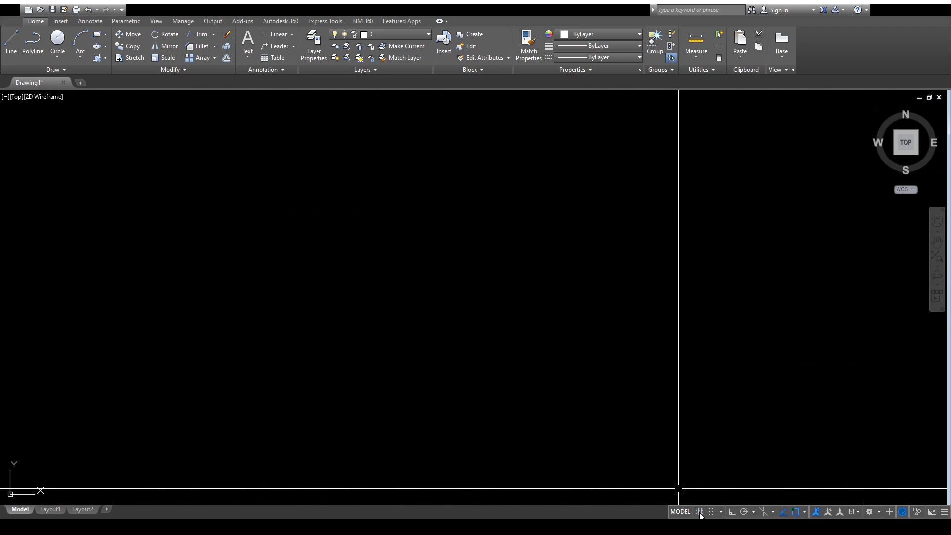
{"action": "left_click", "coordinate": [700, 512]}
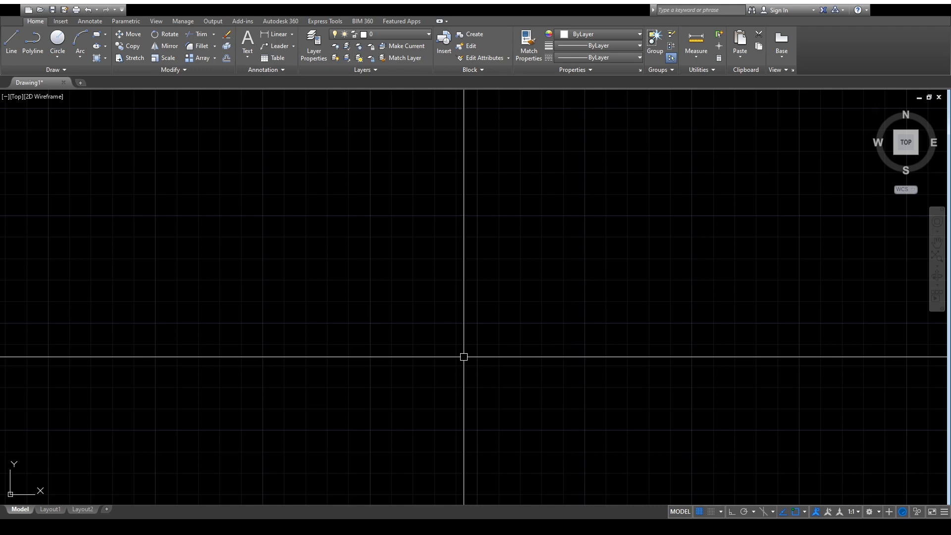
{"action": "key", "text": "F7"}
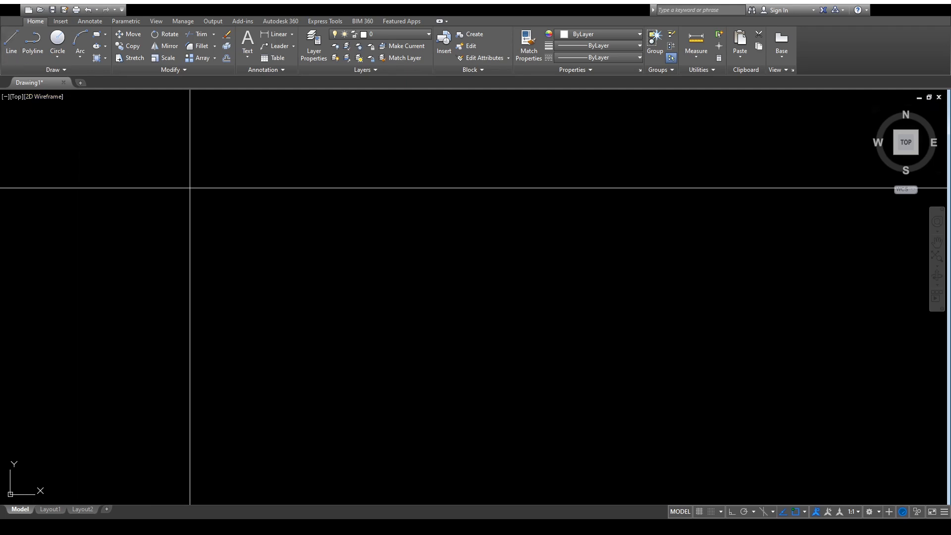
- Draw a closed, irregular four-sided outline with the Line command, ending at its starting endpoint, and leave the command
{"action": "left_click", "coordinate": [233, 189]}
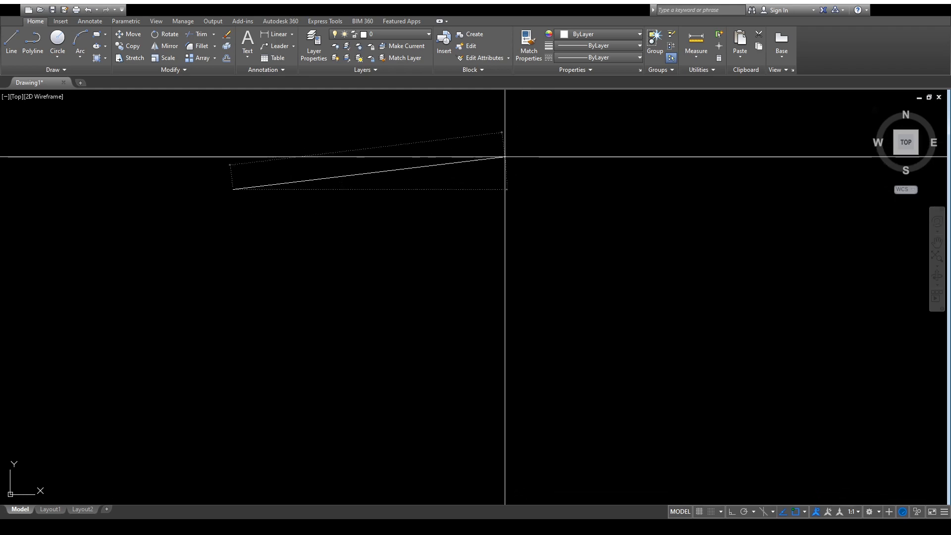
{"action": "left_click", "coordinate": [505, 156]}
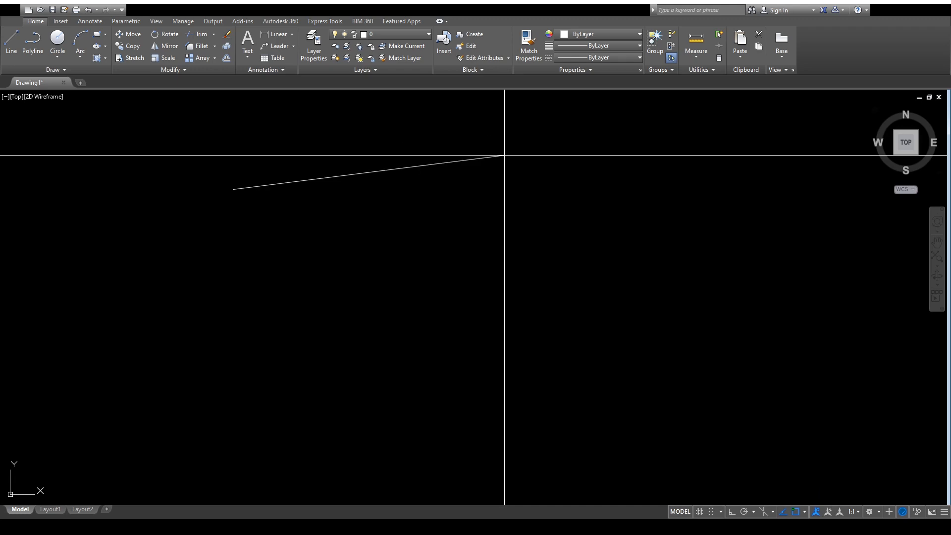
{"action": "left_click", "coordinate": [584, 301]}
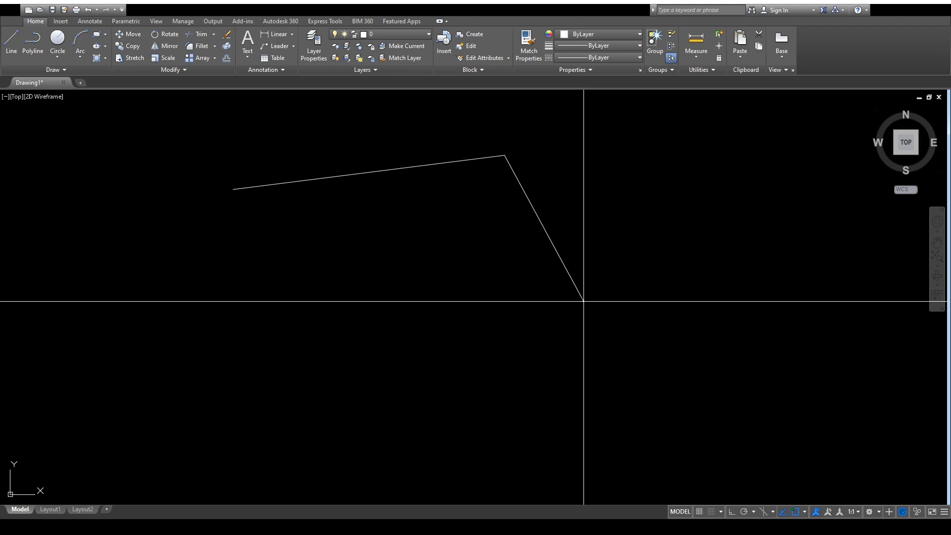
{"action": "left_click", "coordinate": [410, 404]}
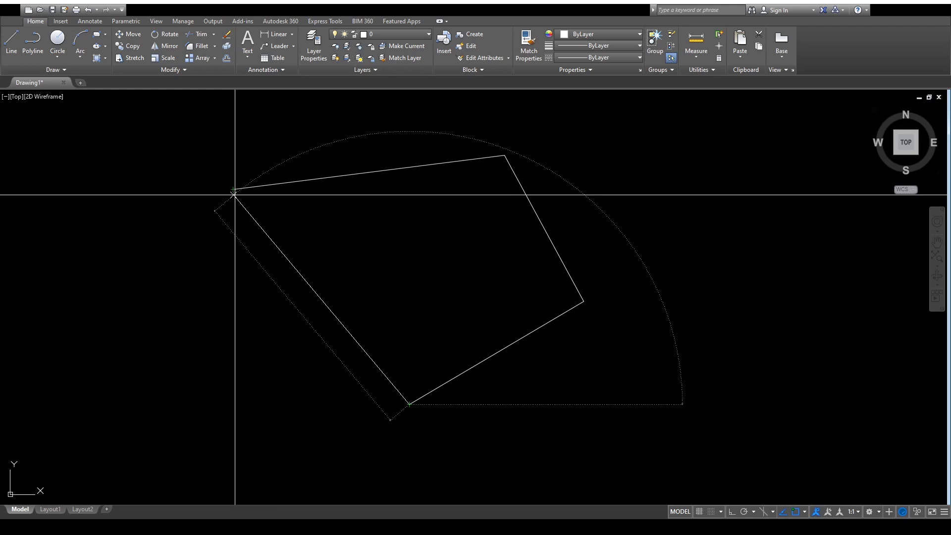
{"action": "scroll", "coordinate": [233, 189], "scroll_direction": "up", "scroll_amount": 3}
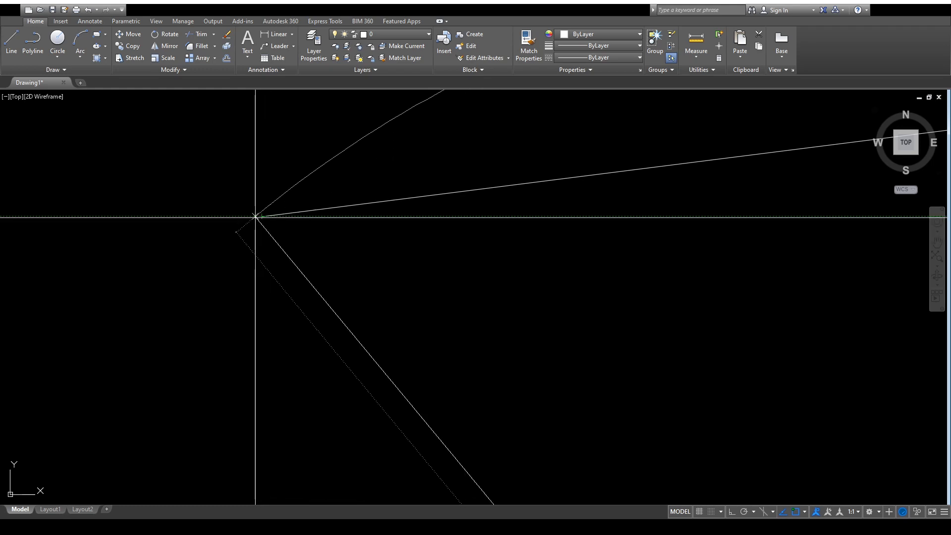
{"action": "scroll", "coordinate": [262, 215], "scroll_direction": "down", "scroll_amount": 4}
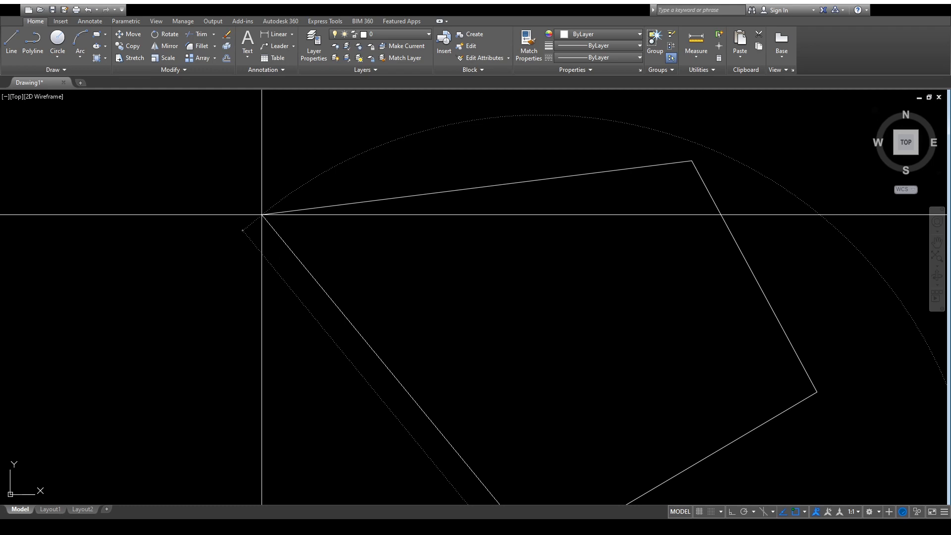
{"action": "scroll", "coordinate": [262, 215], "scroll_direction": "down", "scroll_amount": 3}
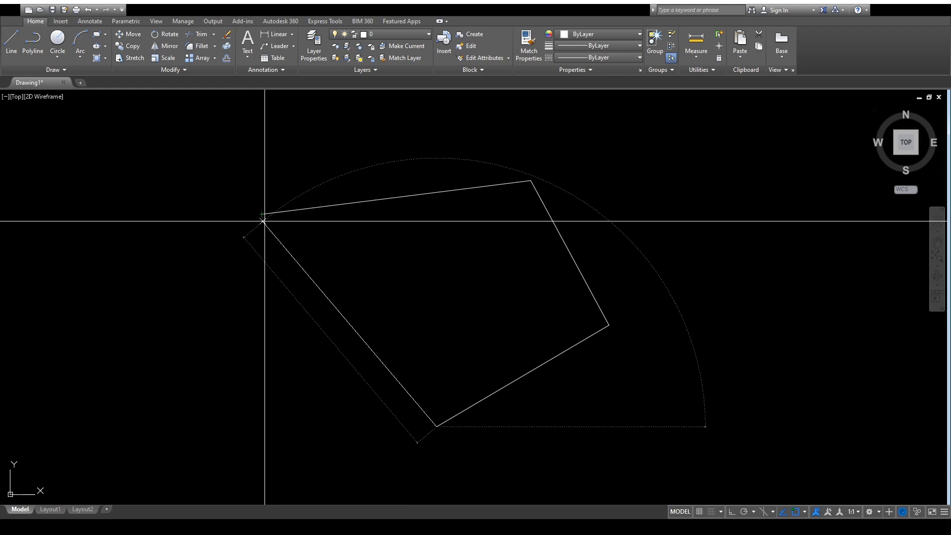
{"action": "left_click", "coordinate": [262, 214]}
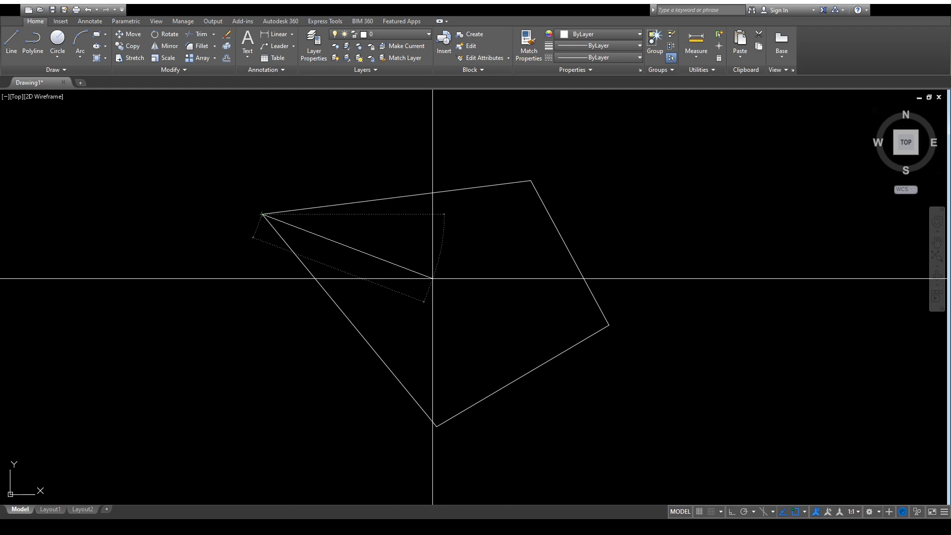
{"action": "key", "text": "Escape"}
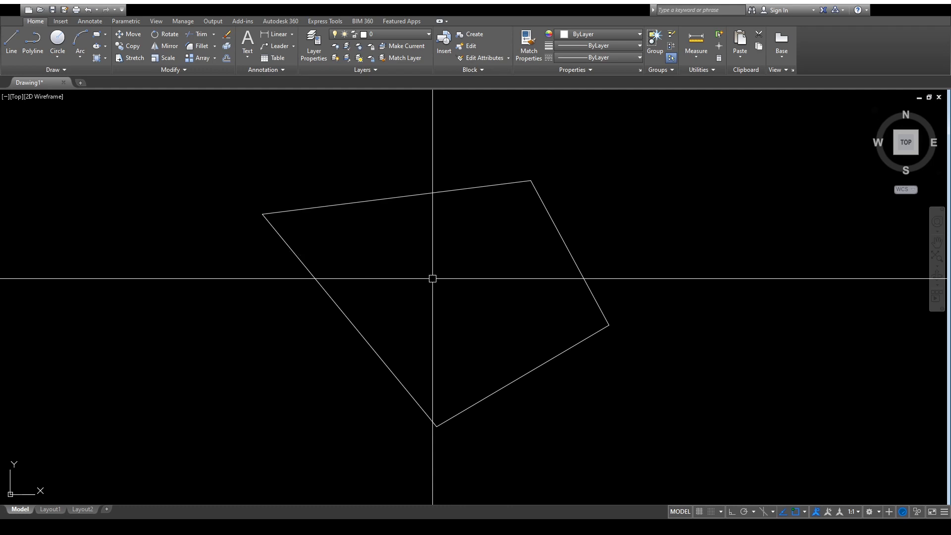
{"action": "left_click", "coordinate": [375, 237]}
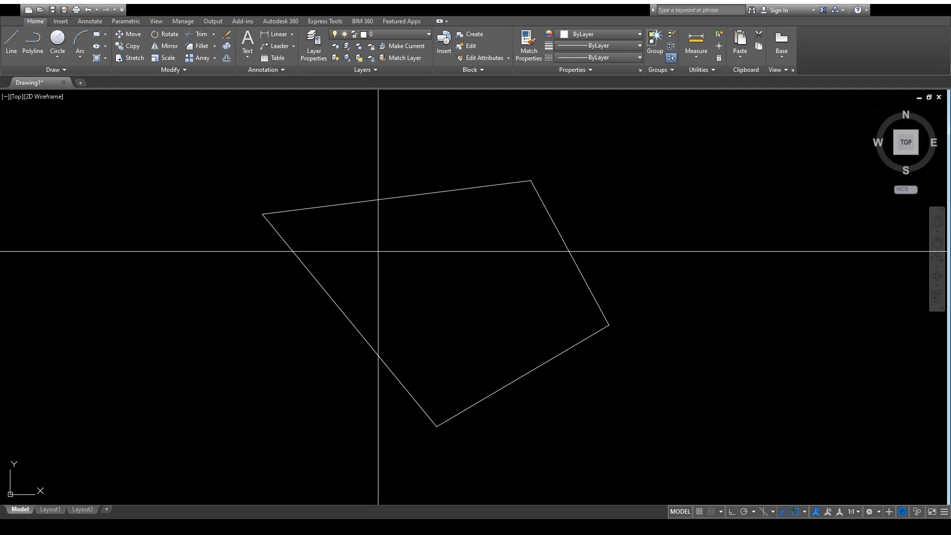
{"action": "key", "text": "Escape"}
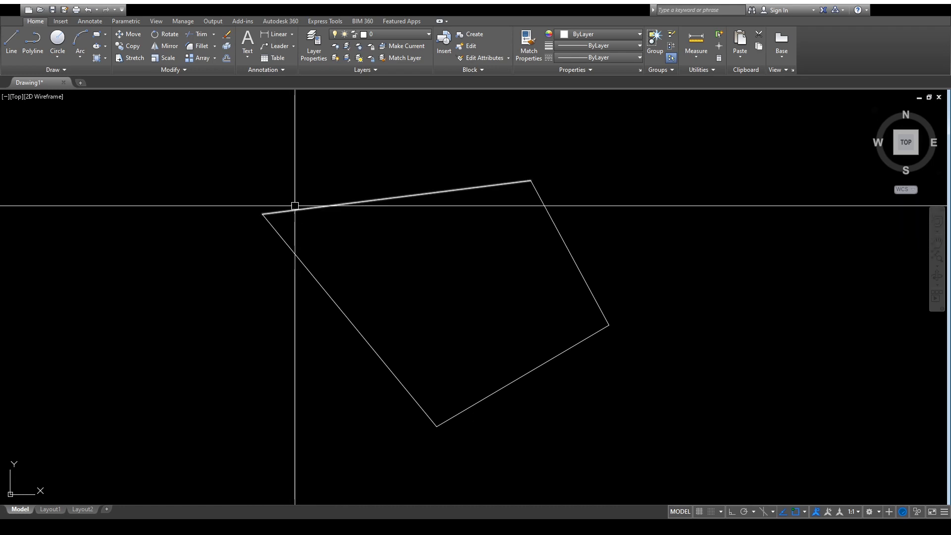
- Draw a second closed four-sided outline with the Line command beside the first shape, giving it a vertical right side
{"action": "scroll", "coordinate": [99, 214], "scroll_direction": "down", "scroll_amount": 2}
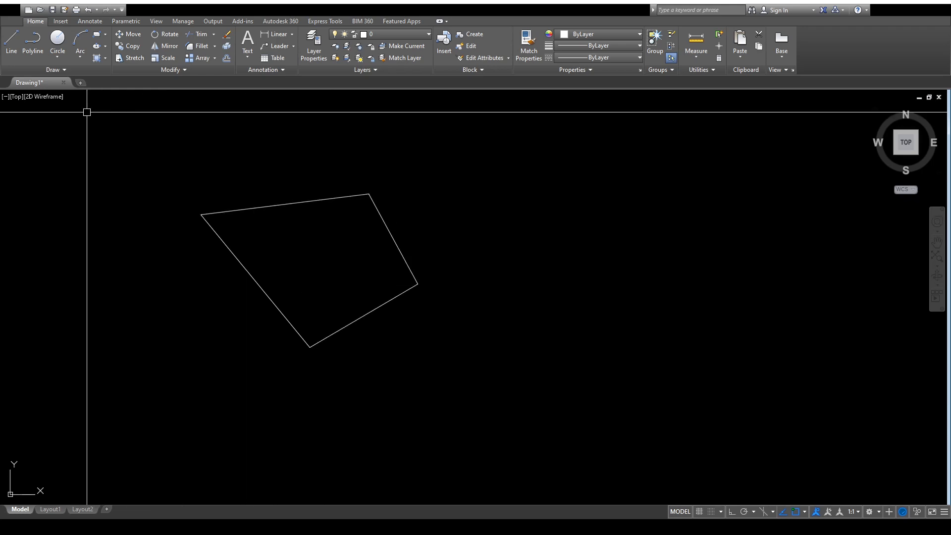
{"action": "left_click", "coordinate": [10, 52]}
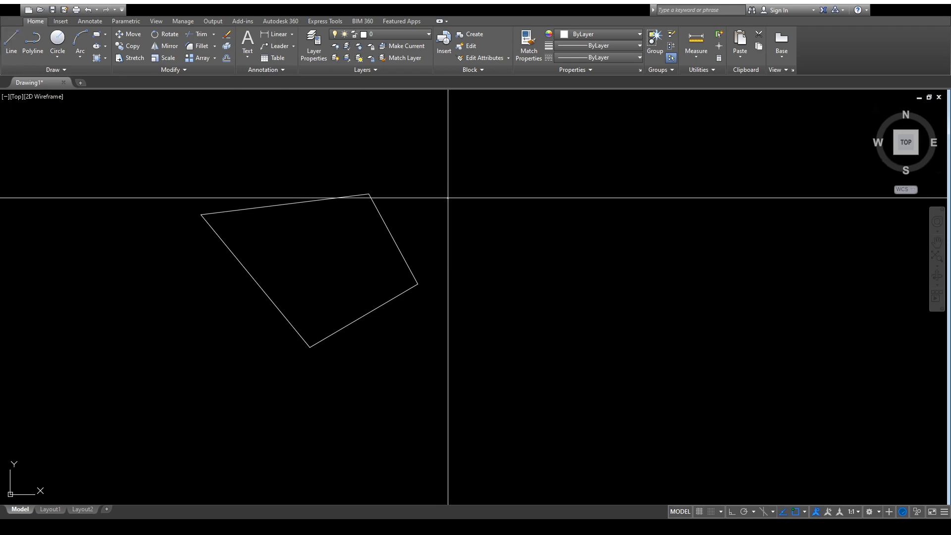
{"action": "left_click", "coordinate": [448, 197]}
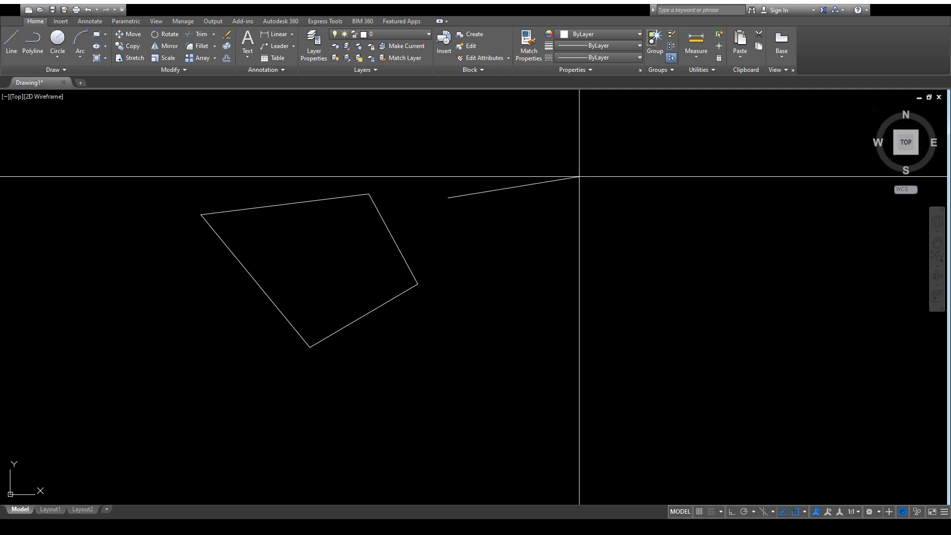
{"action": "left_click", "coordinate": [580, 176]}
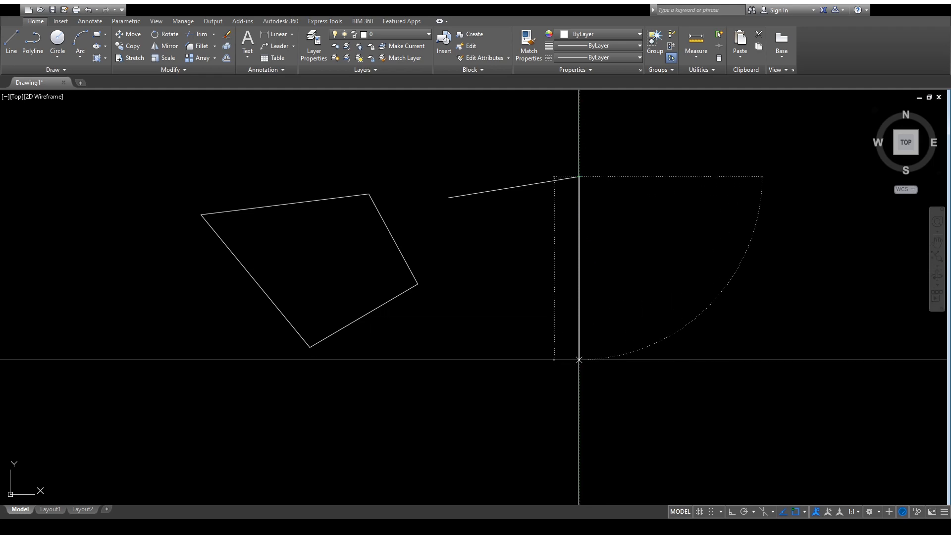
{"action": "left_click", "coordinate": [579, 360]}
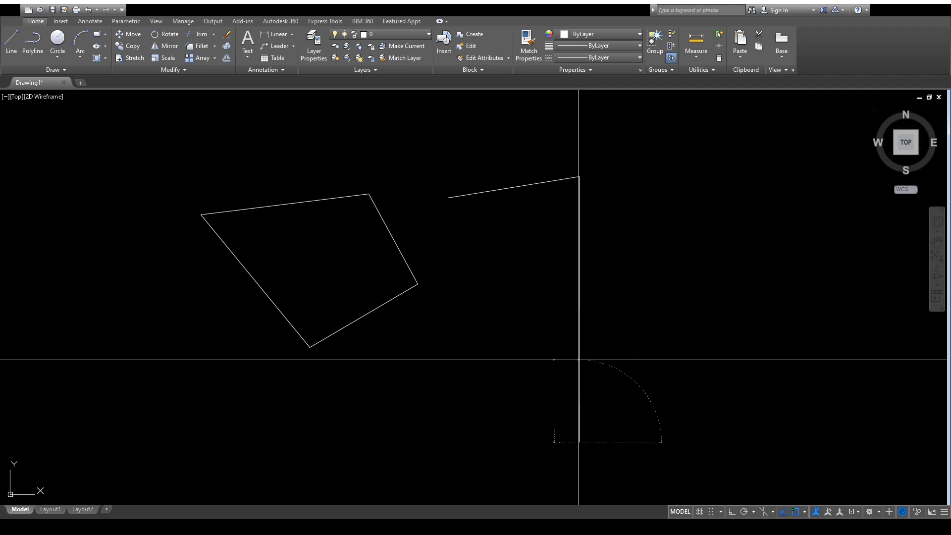
{"action": "left_click", "coordinate": [579, 442]}
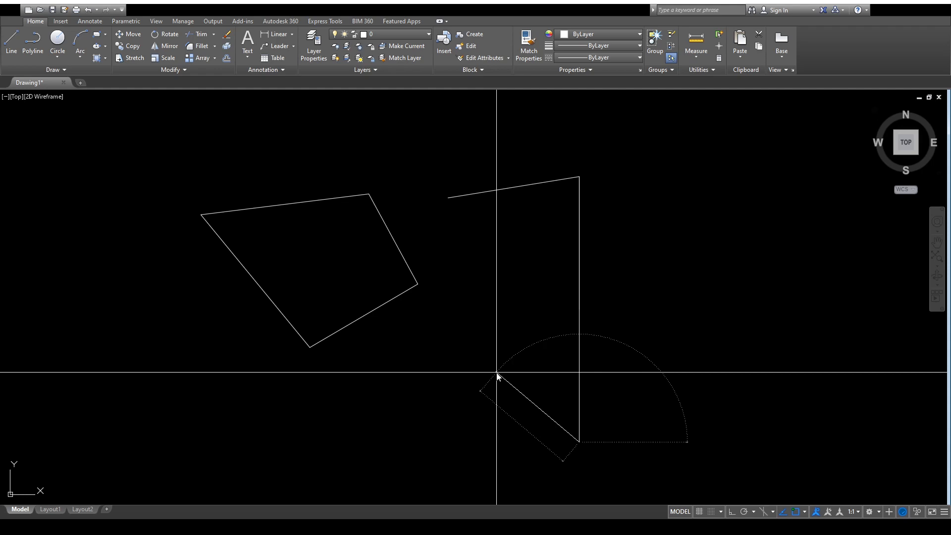
{"action": "left_click", "coordinate": [497, 372]}
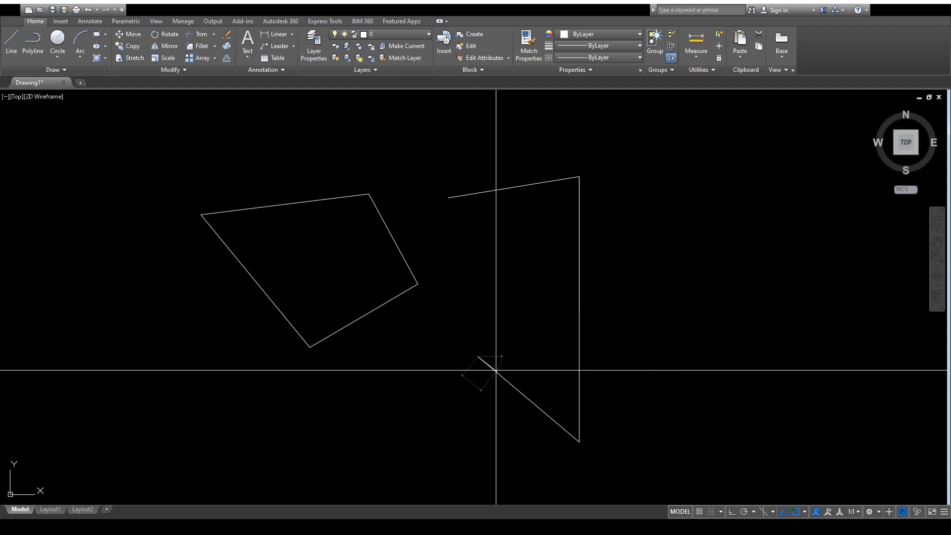
{"action": "left_click", "coordinate": [477, 356]}
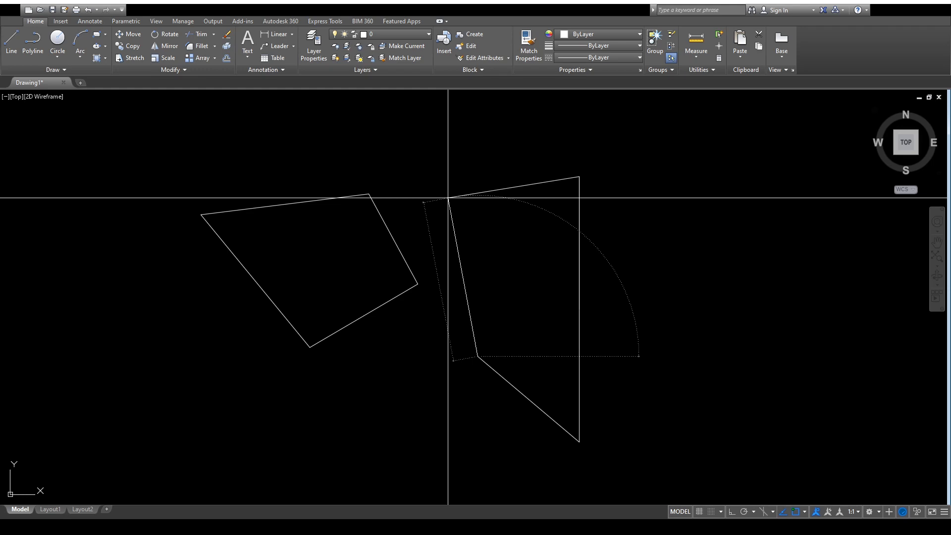
{"action": "left_click", "coordinate": [448, 198]}
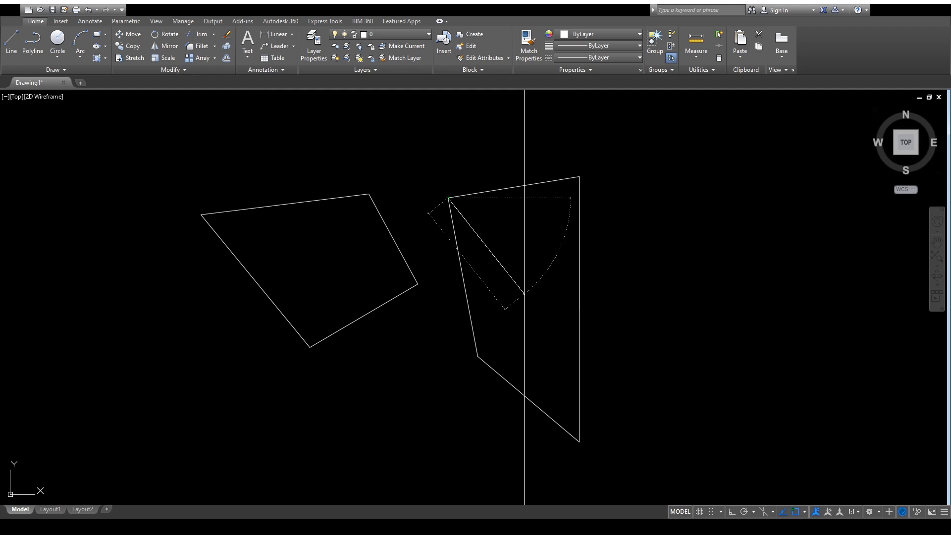
{"action": "key", "text": "Escape"}
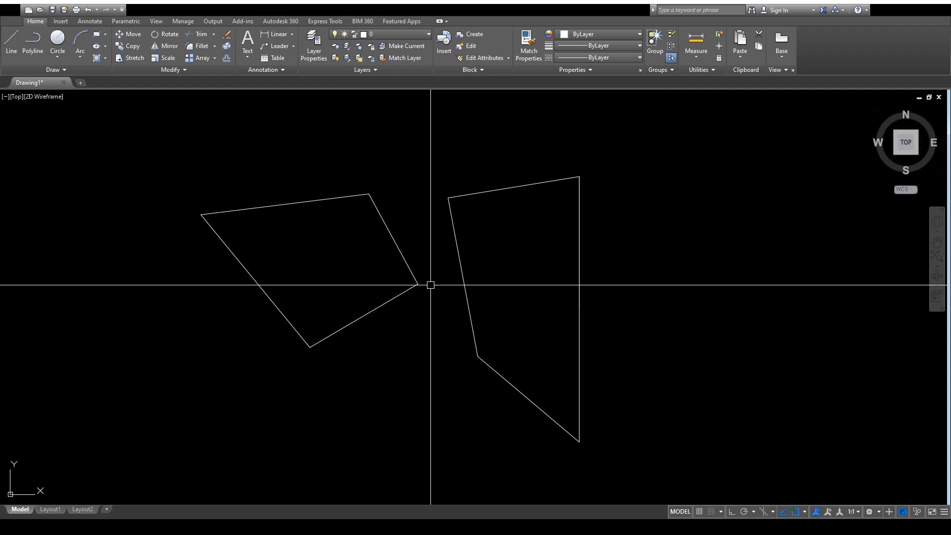
{"action": "scroll", "coordinate": [430, 284], "scroll_direction": "down", "scroll_amount": 8}
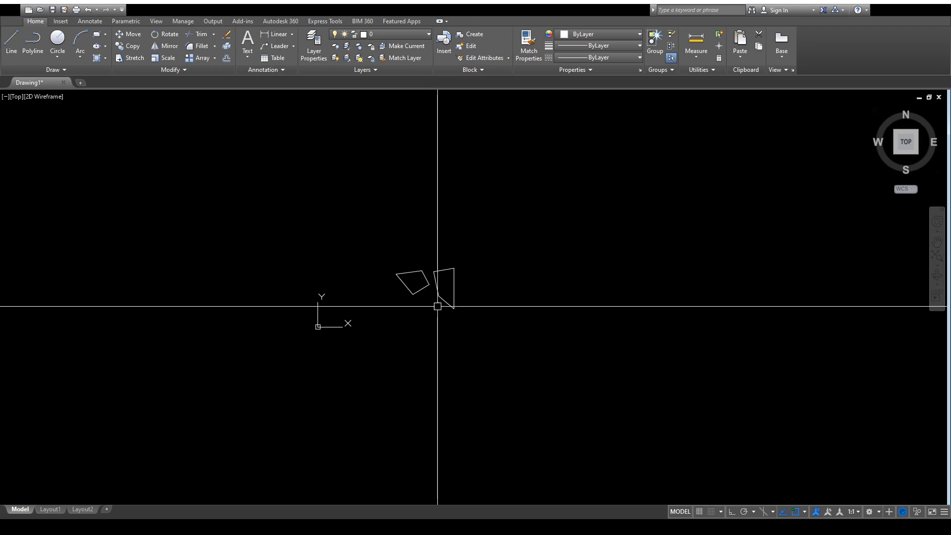
{"action": "scroll", "coordinate": [429, 284], "scroll_direction": "up", "scroll_amount": 8}
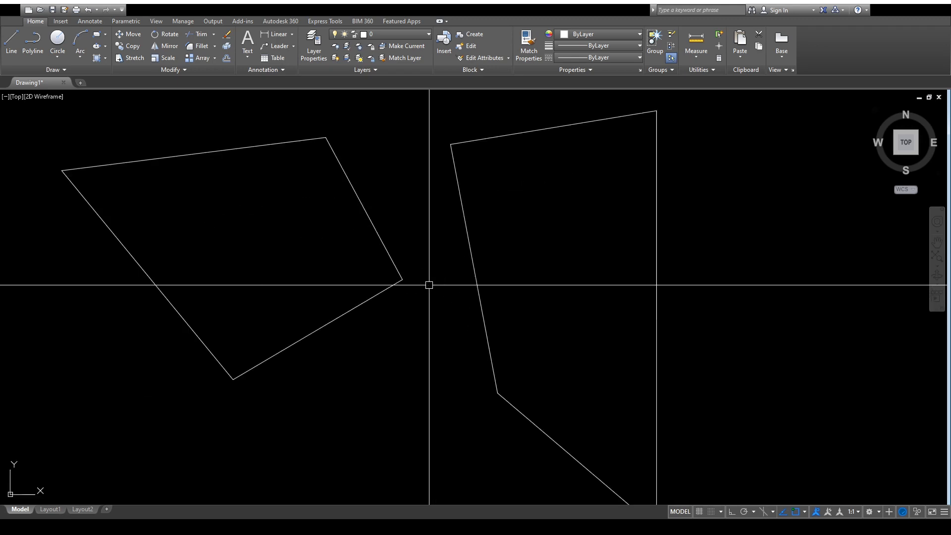
{"action": "scroll", "coordinate": [429, 285], "scroll_direction": "up", "scroll_amount": 7}
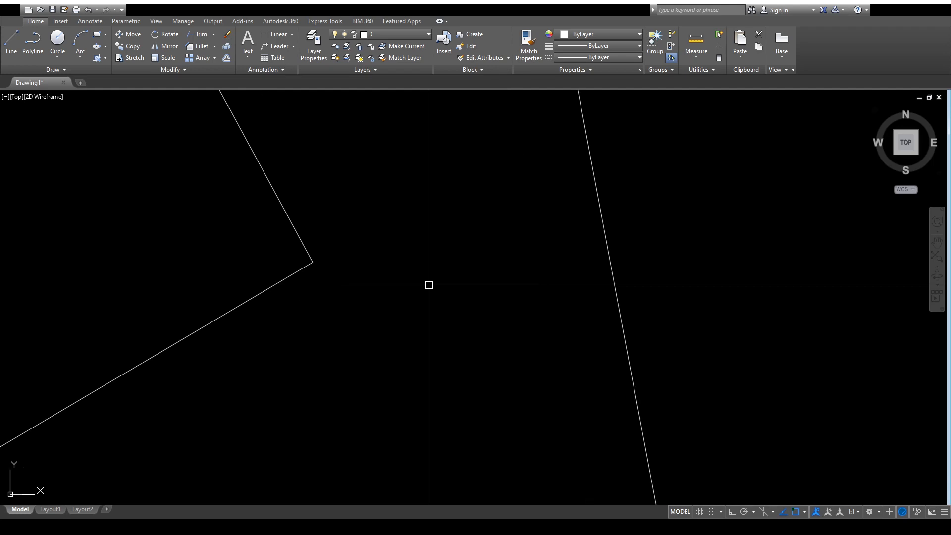
{"action": "scroll", "coordinate": [434, 291], "scroll_direction": "down", "scroll_amount": 6}
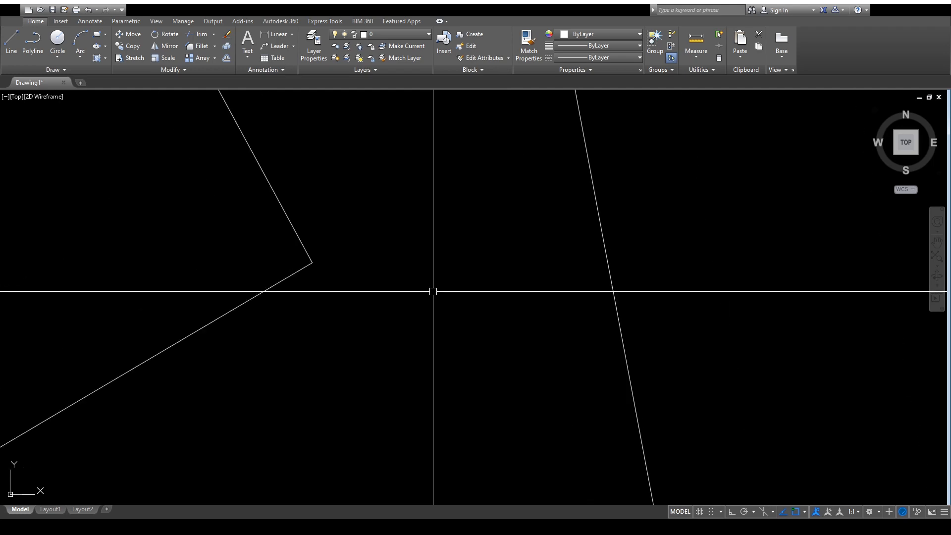
- Examine the gap between the two four-sided shapes and the second shape's upper-right corner at close and far zoom
{"action": "scroll", "coordinate": [437, 308], "scroll_direction": "down", "scroll_amount": 4}
{"action": "scroll", "coordinate": [438, 309], "scroll_direction": "down", "scroll_amount": 2}
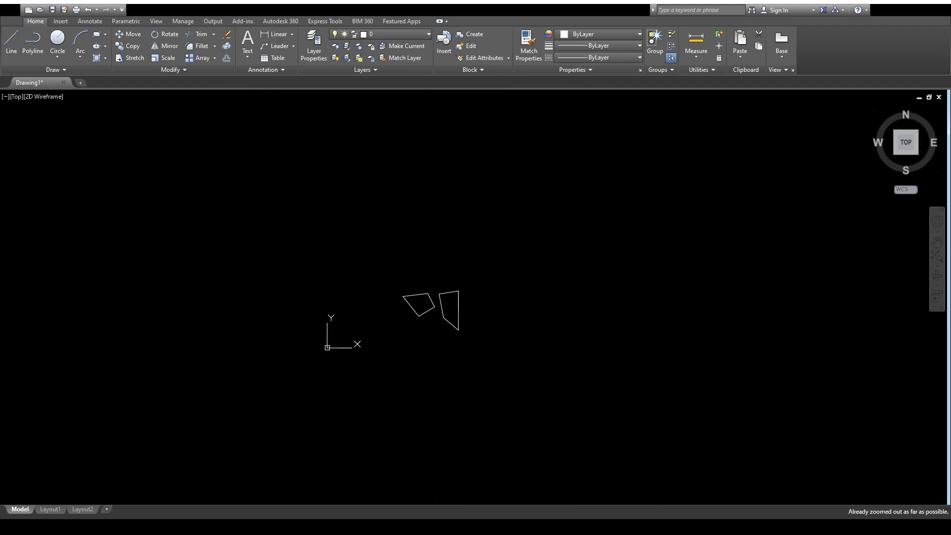
{"action": "scroll", "coordinate": [437, 310], "scroll_direction": "up", "scroll_amount": 8}
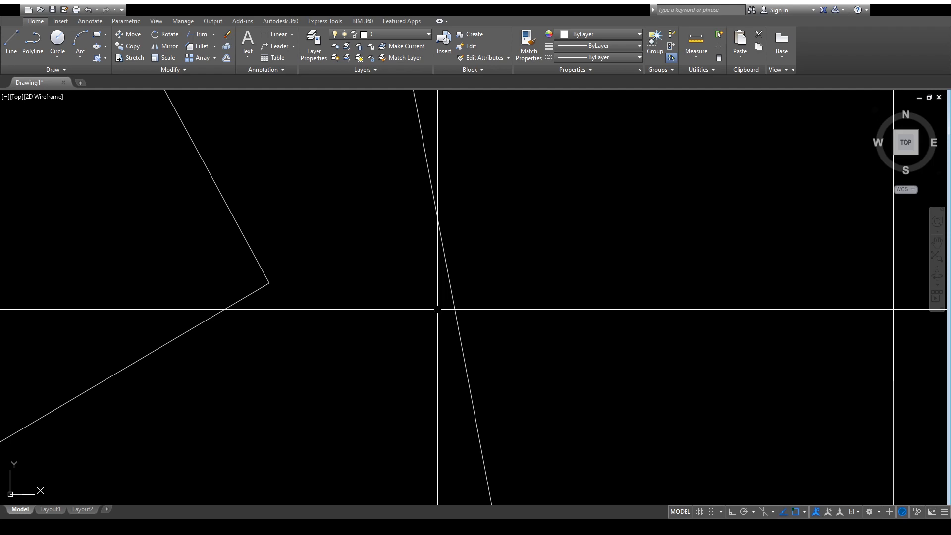
{"action": "scroll", "coordinate": [438, 309], "scroll_direction": "down", "scroll_amount": 6}
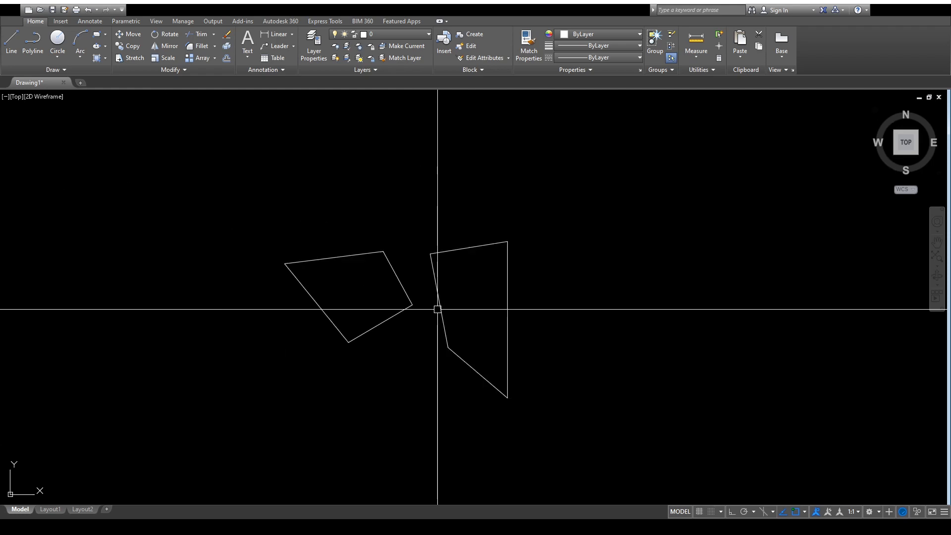
{"action": "scroll", "coordinate": [438, 310], "scroll_direction": "up", "scroll_amount": 6}
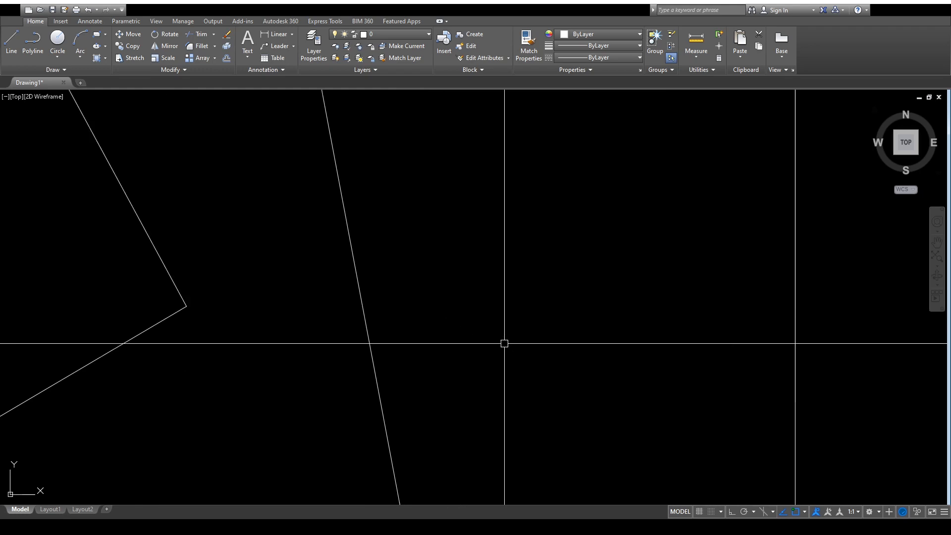
{"action": "scroll", "coordinate": [505, 343], "scroll_direction": "down", "scroll_amount": 6}
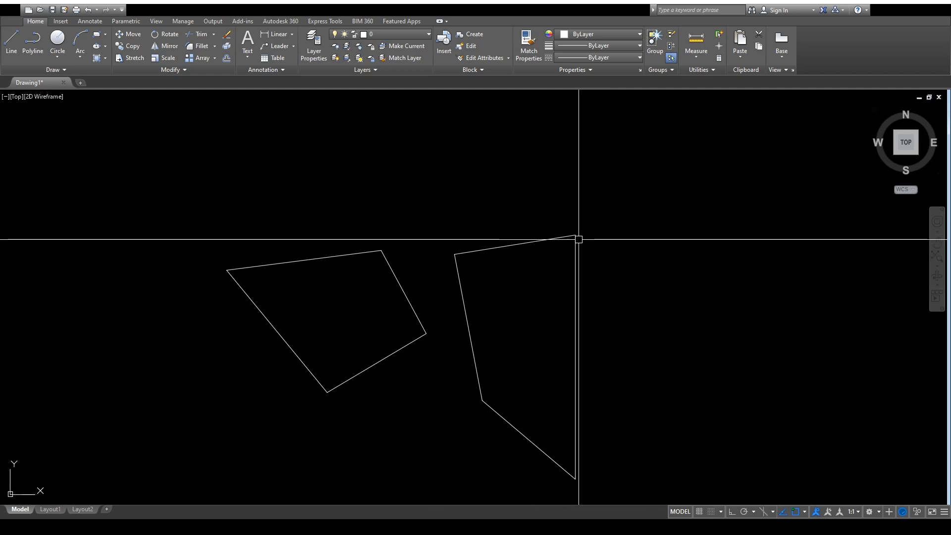
{"action": "scroll", "coordinate": [579, 239], "scroll_direction": "up", "scroll_amount": 5}
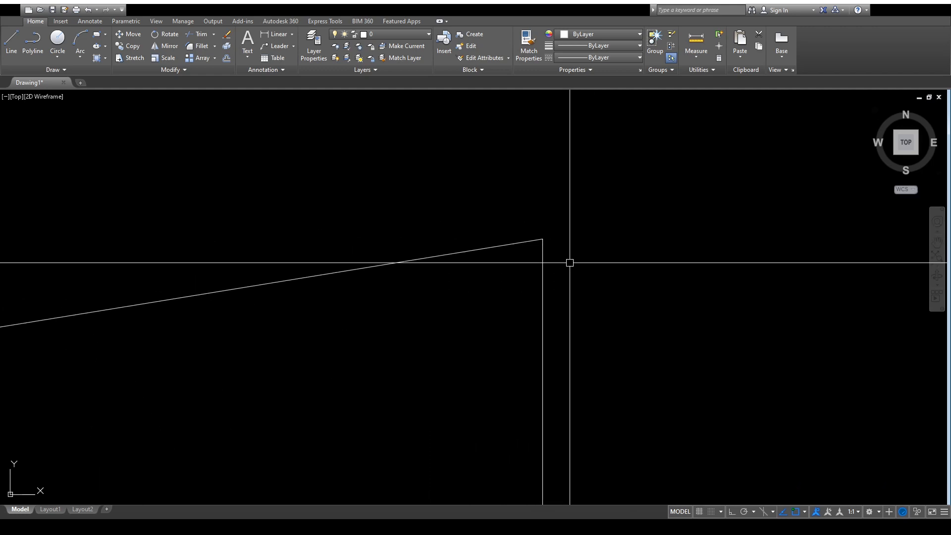
{"action": "scroll", "coordinate": [531, 267], "scroll_direction": "down", "scroll_amount": 6}
{"action": "scroll", "coordinate": [530, 251], "scroll_direction": "up", "scroll_amount": 6}
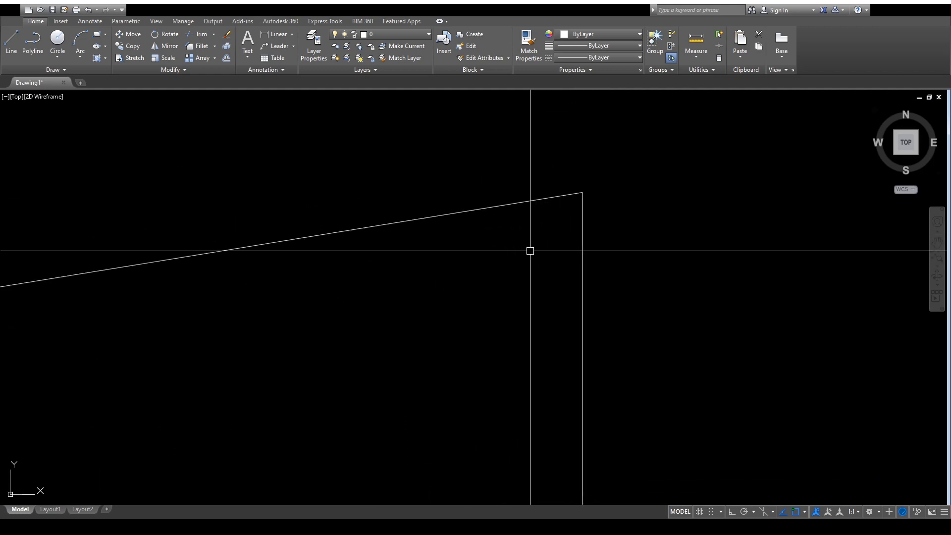
{"action": "scroll", "coordinate": [530, 251], "scroll_direction": "down", "scroll_amount": 8}
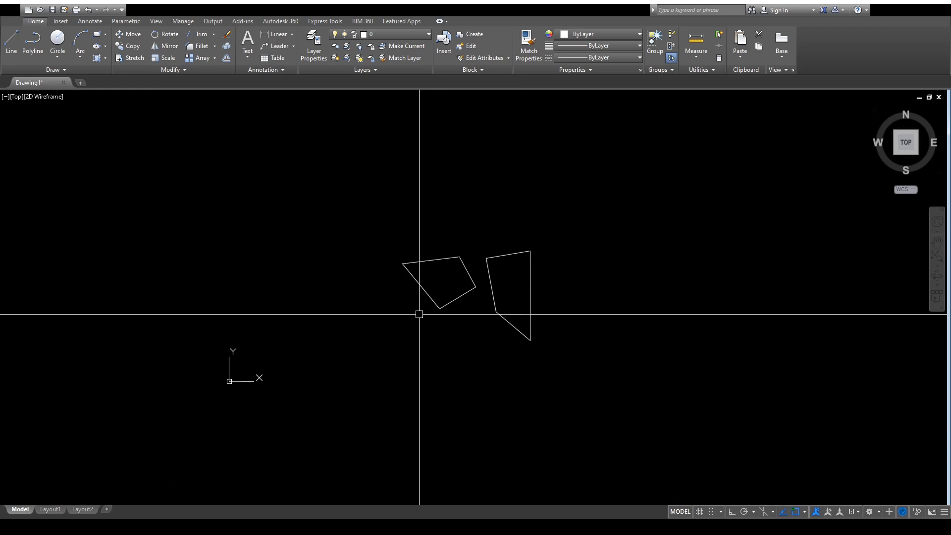
- Inspect the first shape's lowest corner up close, then reframe the view to show both shapes whole
{"action": "scroll", "coordinate": [435, 315], "scroll_direction": "up", "scroll_amount": 8}
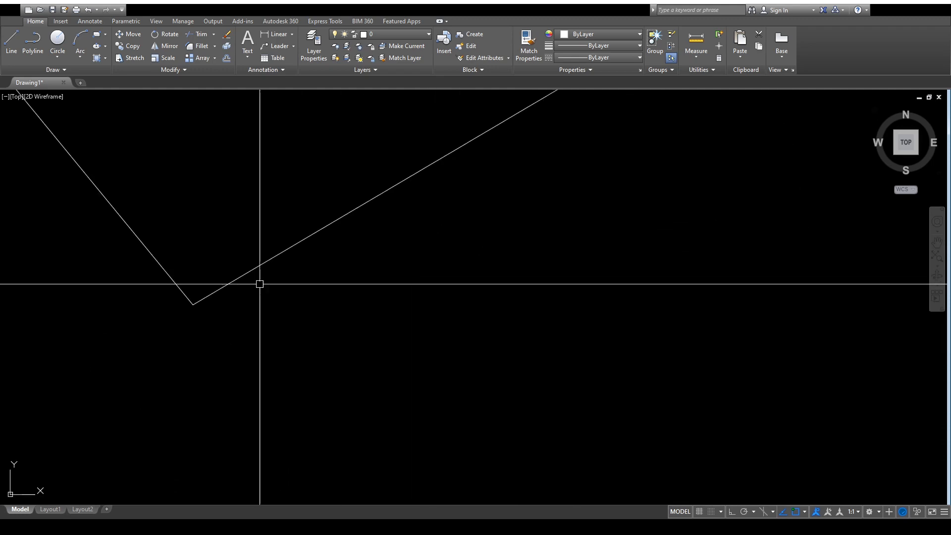
{"action": "scroll", "coordinate": [193, 291], "scroll_direction": "up", "scroll_amount": 12}
{"action": "scroll", "coordinate": [270, 295], "scroll_direction": "down", "scroll_amount": 10}
{"action": "scroll", "coordinate": [305, 302], "scroll_direction": "up", "scroll_amount": 8}
{"action": "scroll", "coordinate": [354, 321], "scroll_direction": "down", "scroll_amount": 4}
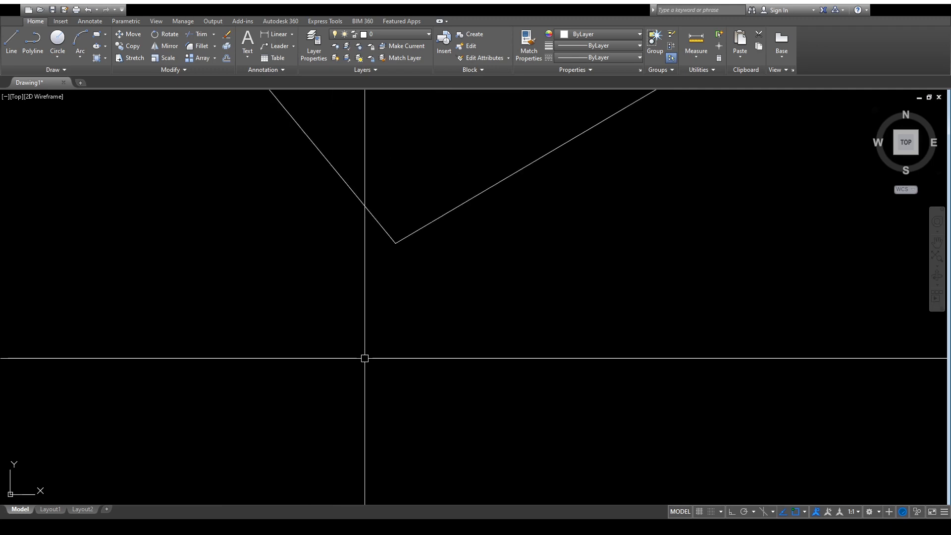
{"action": "scroll", "coordinate": [365, 359], "scroll_direction": "down", "scroll_amount": 5}
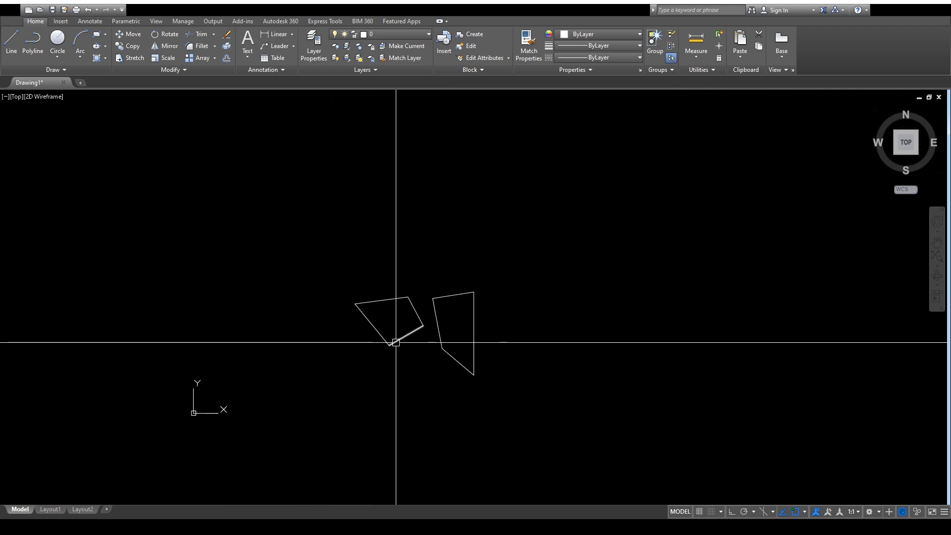
{"action": "scroll", "coordinate": [480, 350], "scroll_direction": "up", "scroll_amount": 2}
{"action": "scroll", "coordinate": [481, 351], "scroll_direction": "up", "scroll_amount": 2}
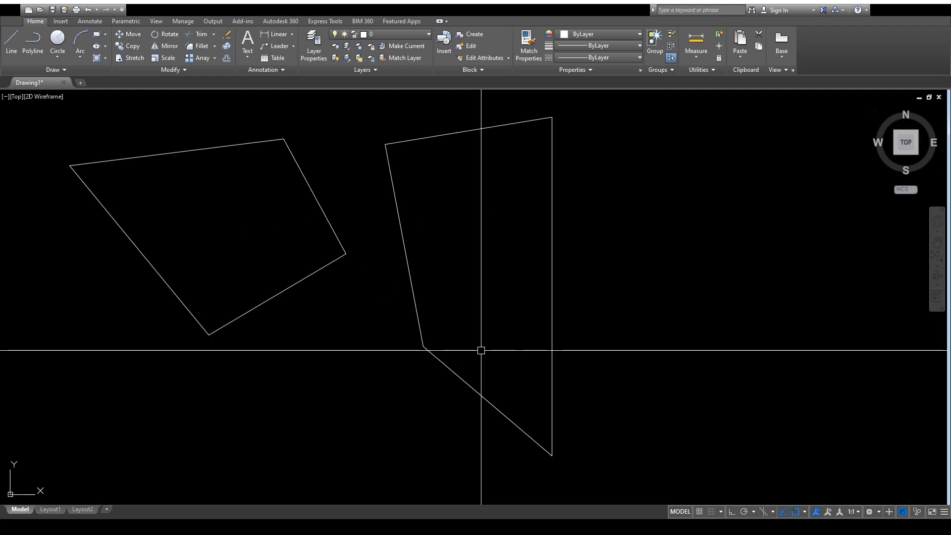
{"action": "middle_click_drag", "start_coordinate": [483, 268], "coordinate": [506, 304]}
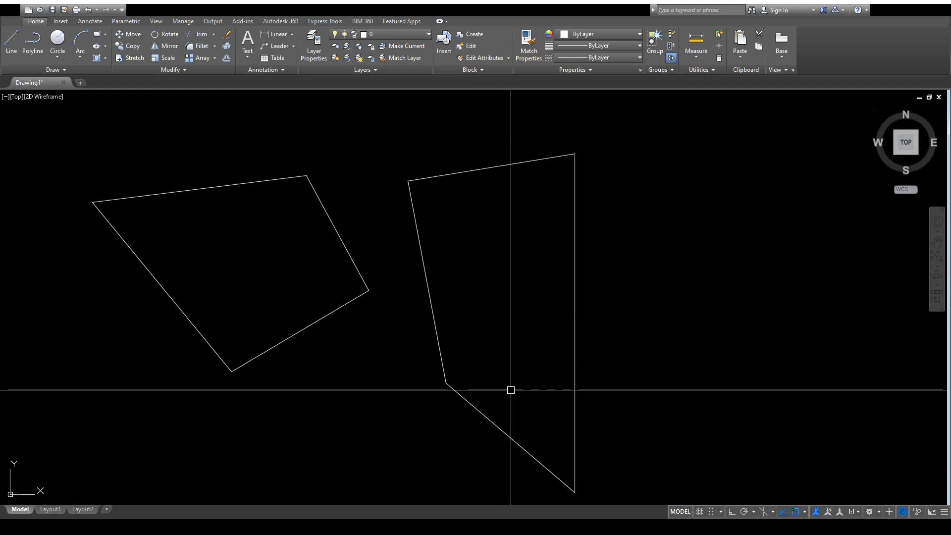
{"action": "scroll", "coordinate": [494, 371], "scroll_direction": "down", "scroll_amount": 2}
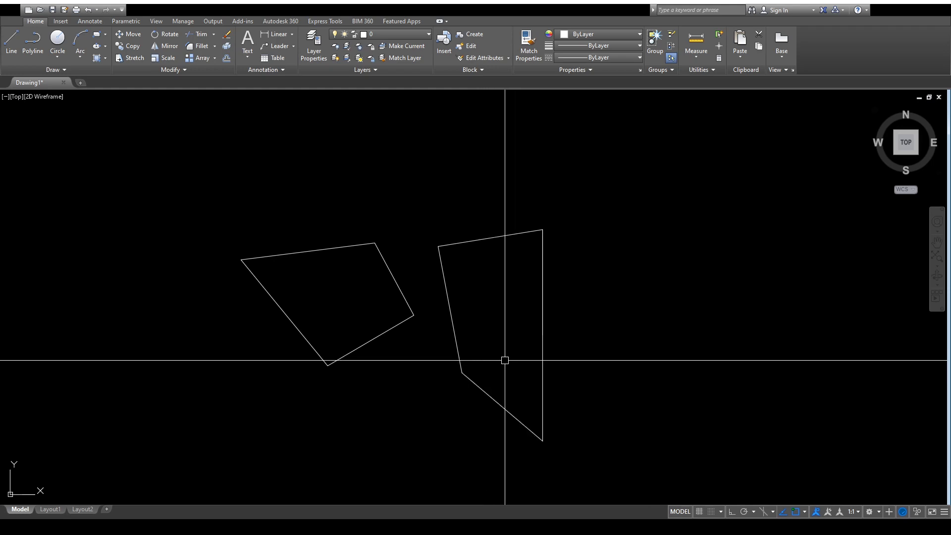
- Select the four sides of the right-hand shape one by one, then clear the selection
{"action": "left_click", "coordinate": [480, 390]}
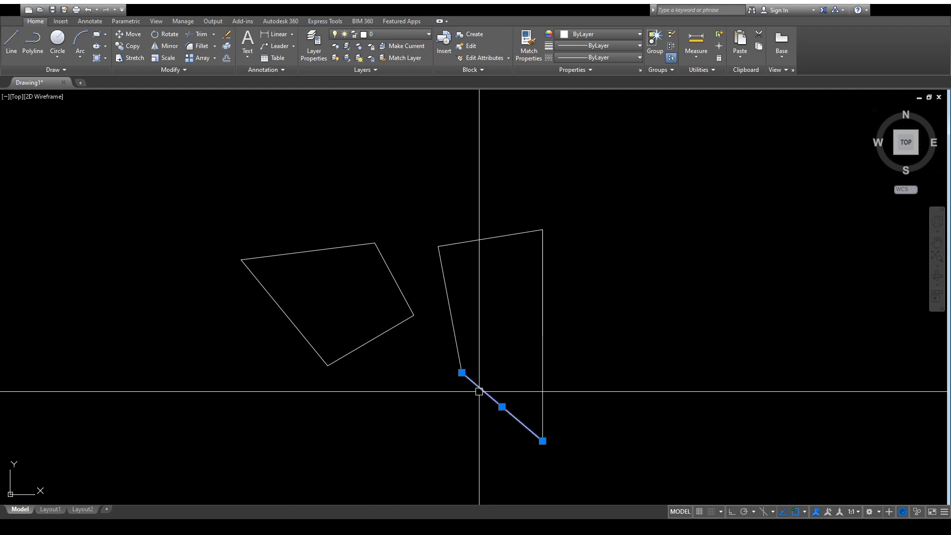
{"action": "left_click", "coordinate": [456, 344]}
{"action": "left_click", "coordinate": [490, 238]}
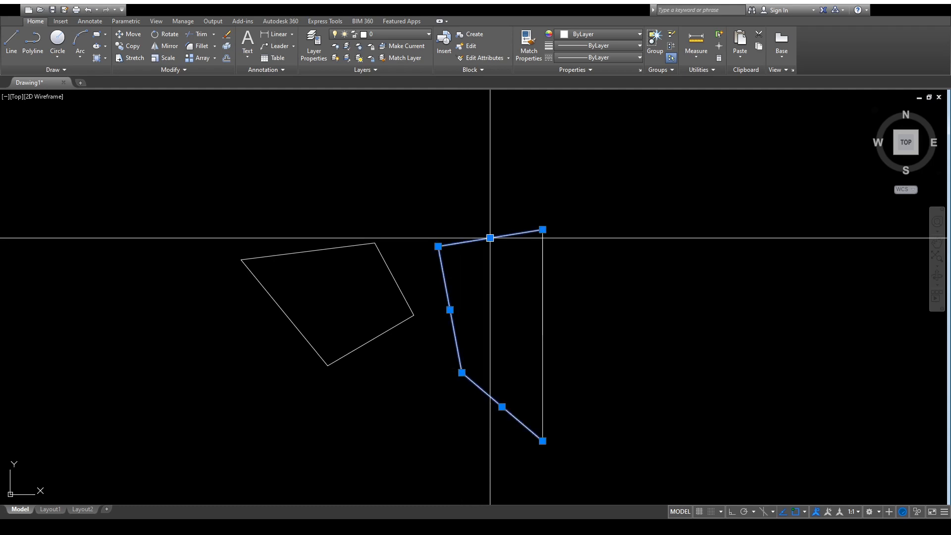
{"action": "left_click", "coordinate": [544, 277]}
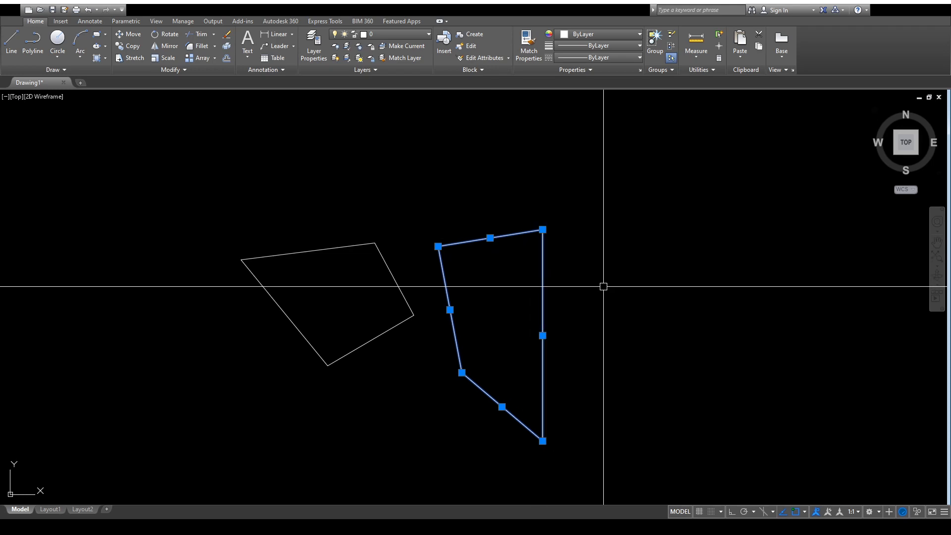
{"action": "key", "text": "Escape"}
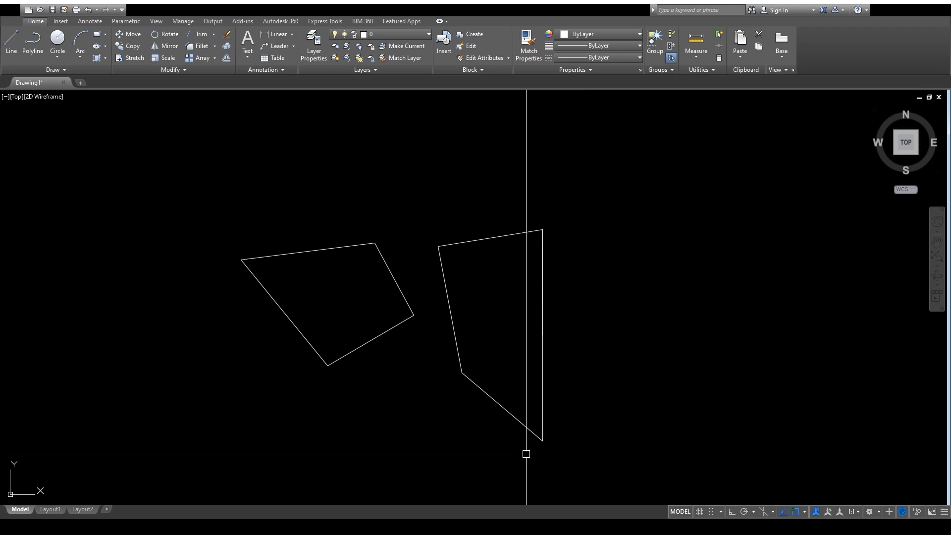
- Select the sloping lower side of the right-hand shape at two different points, clearing the selection each time
{"action": "left_click", "coordinate": [516, 417]}
{"action": "key", "text": "Escape"}
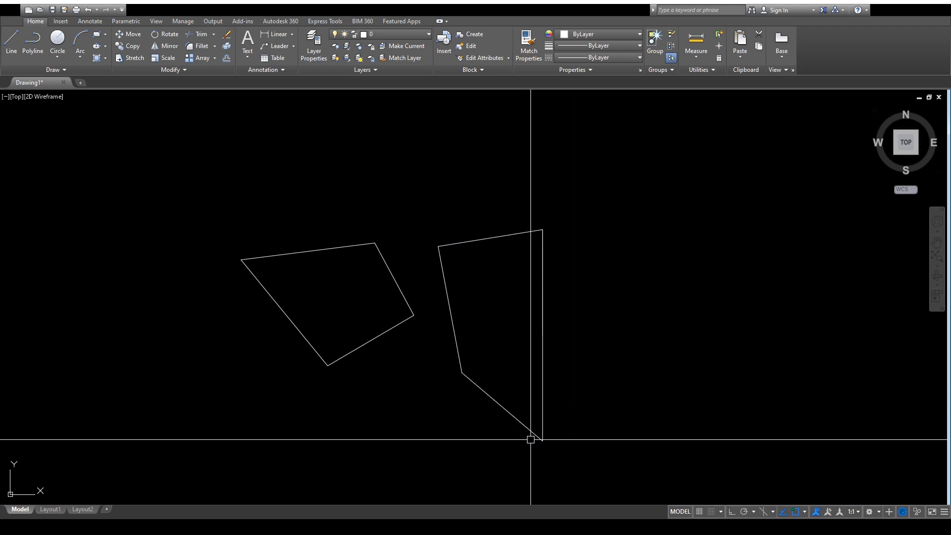
{"action": "left_click", "coordinate": [533, 439]}
{"action": "key", "text": "Escape"}
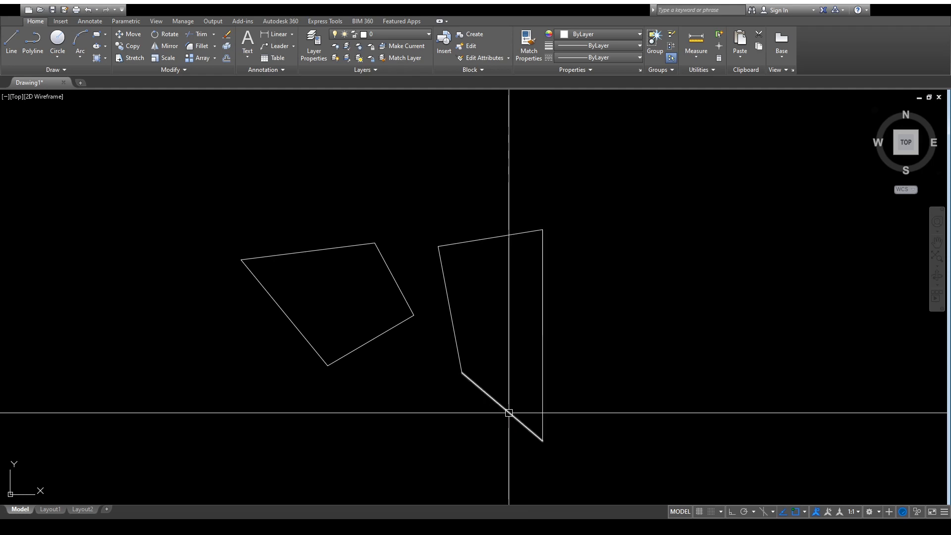
- Select the right-hand shape's lower, left and upper sides individually and clear them, then select and deselect its left side alone
{"action": "scroll", "coordinate": [479, 411], "scroll_direction": "up", "scroll_amount": 4}
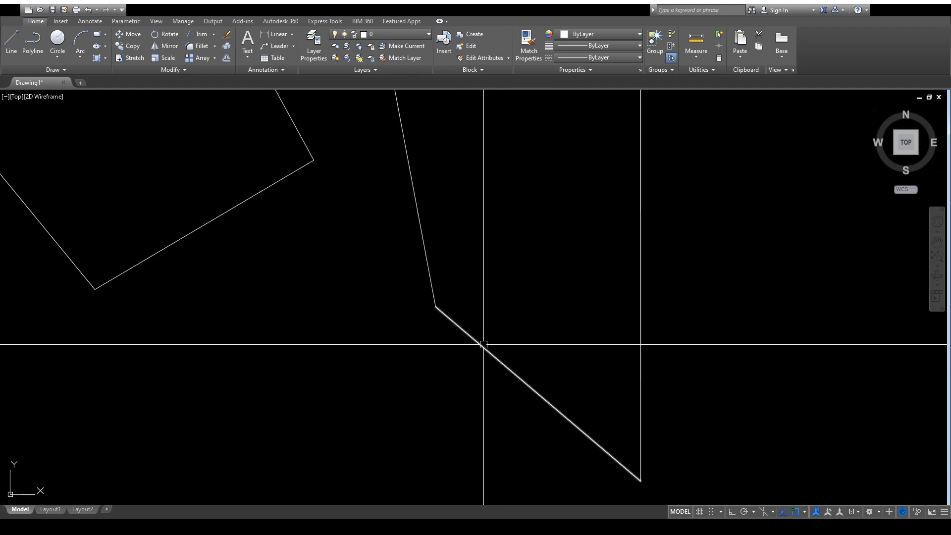
{"action": "left_click", "coordinate": [479, 346]}
{"action": "scroll", "coordinate": [495, 400], "scroll_direction": "down", "scroll_amount": 4}
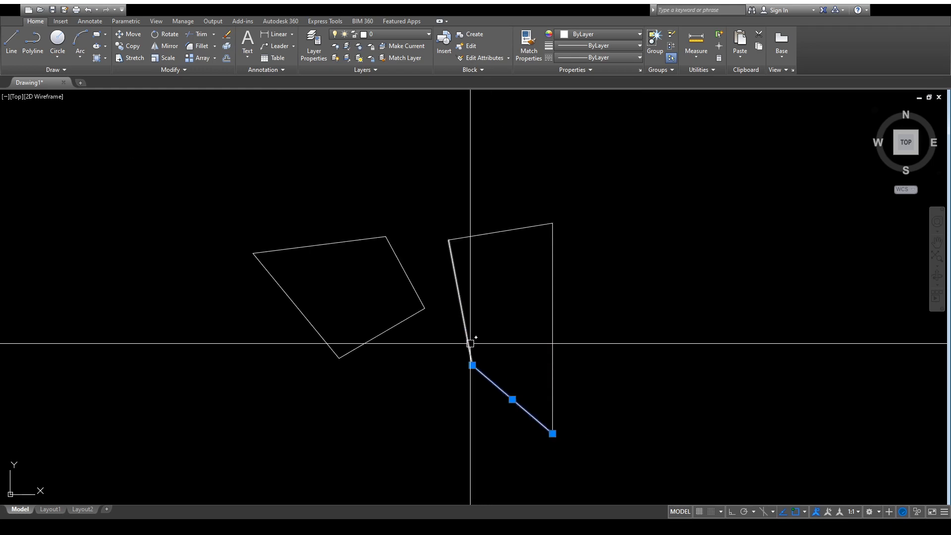
{"action": "left_click", "coordinate": [492, 233]}
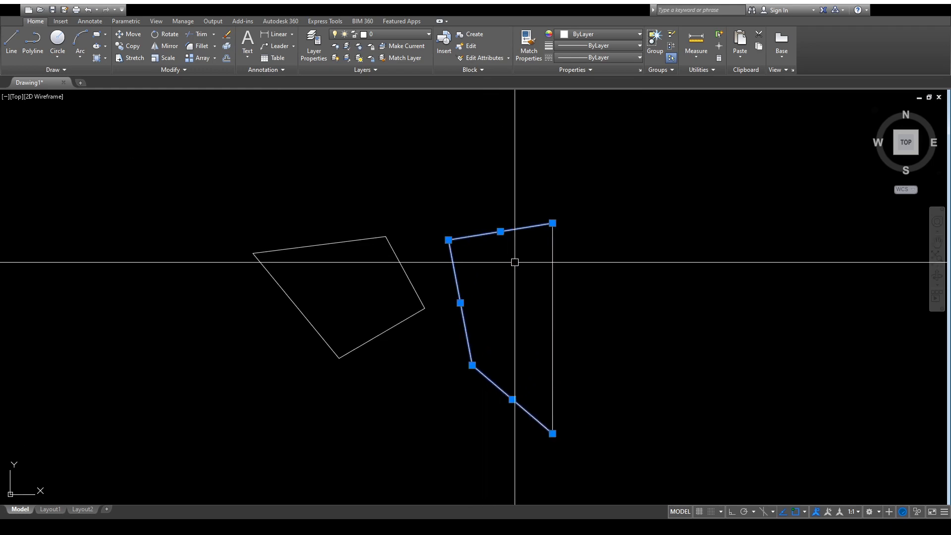
{"action": "key", "text": "Escape"}
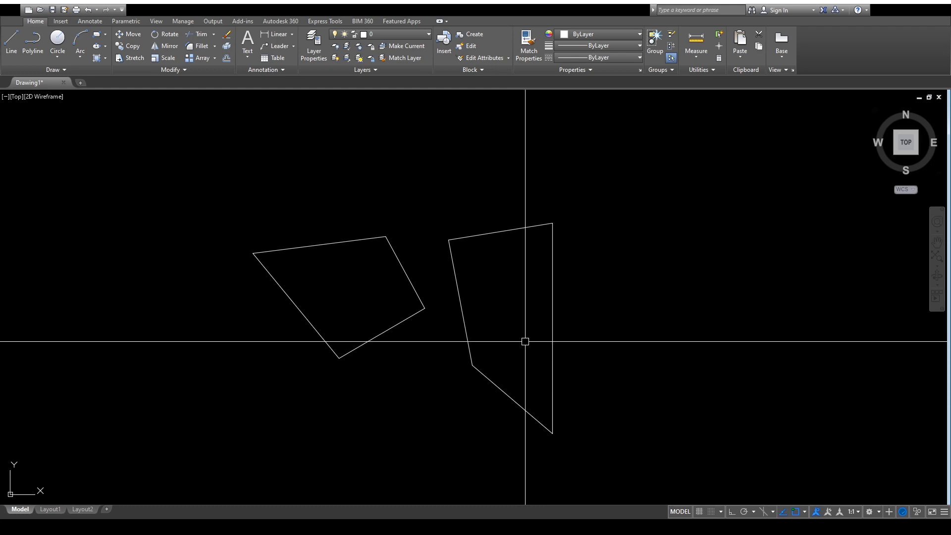
{"action": "left_click", "coordinate": [462, 314]}
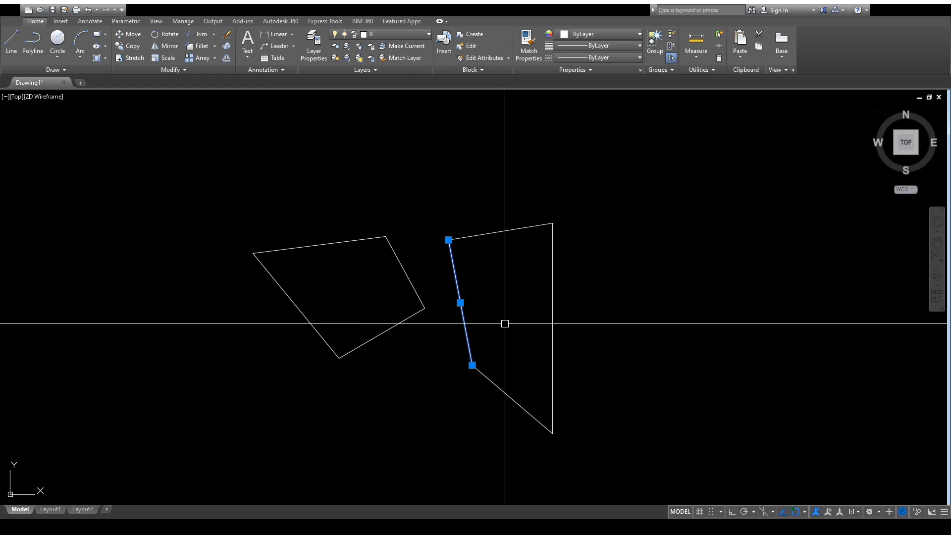
{"action": "key", "text": "Escape"}
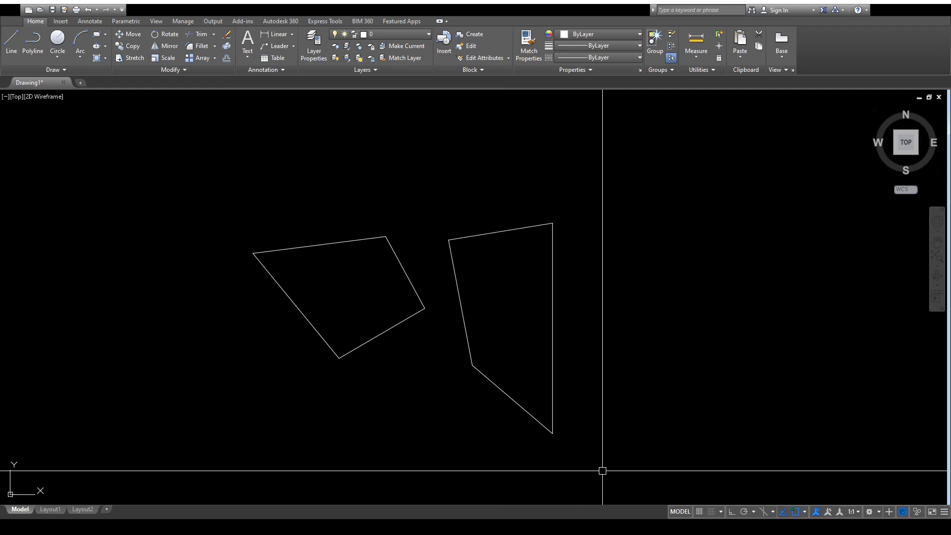
- Select the whole right-hand shape with a crossing window twice, clearing the selection each time
{"action": "left_click", "coordinate": [658, 469]}
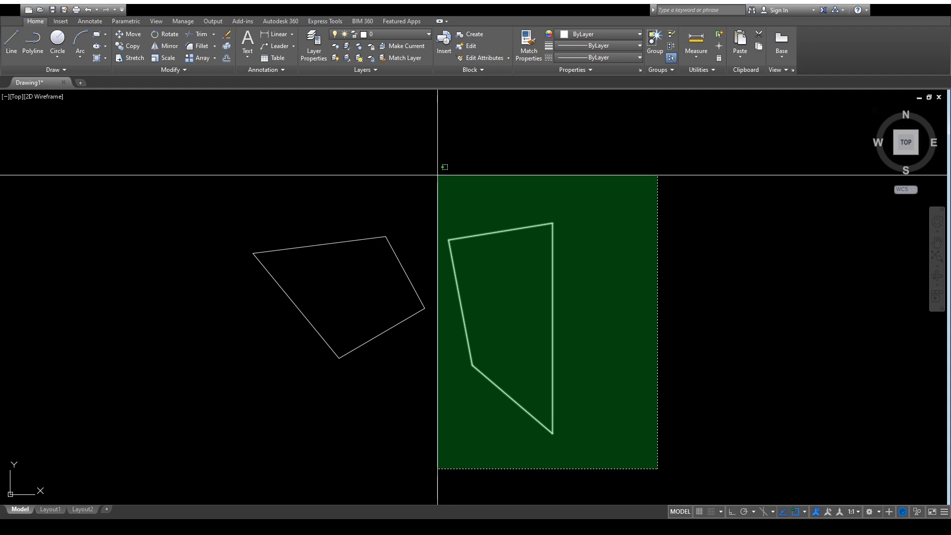
{"action": "left_click", "coordinate": [438, 174]}
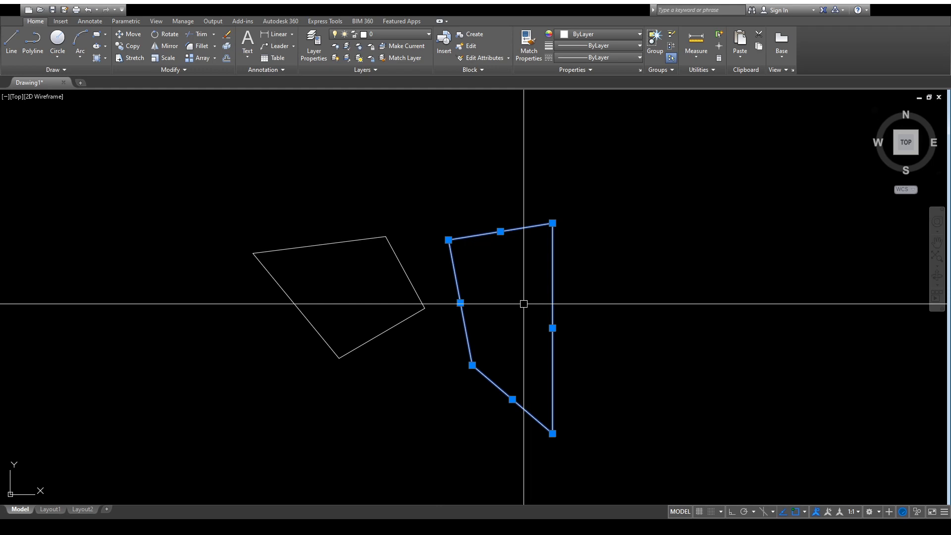
{"action": "key", "text": "Escape"}
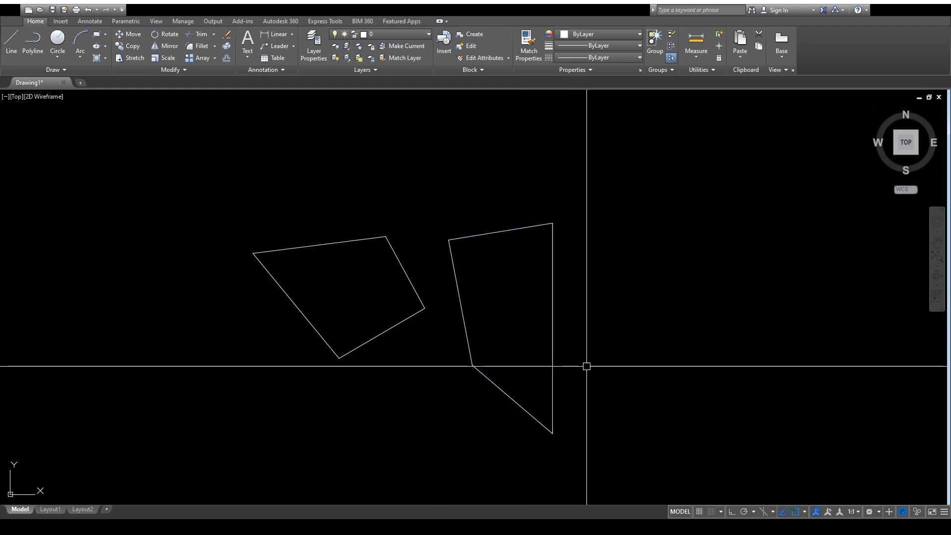
{"action": "left_click", "coordinate": [615, 444]}
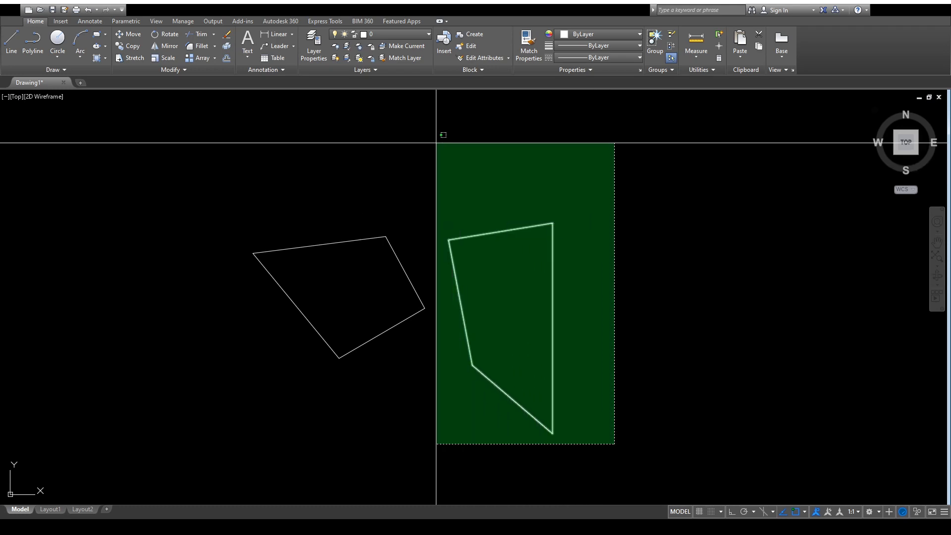
{"action": "left_click", "coordinate": [436, 143]}
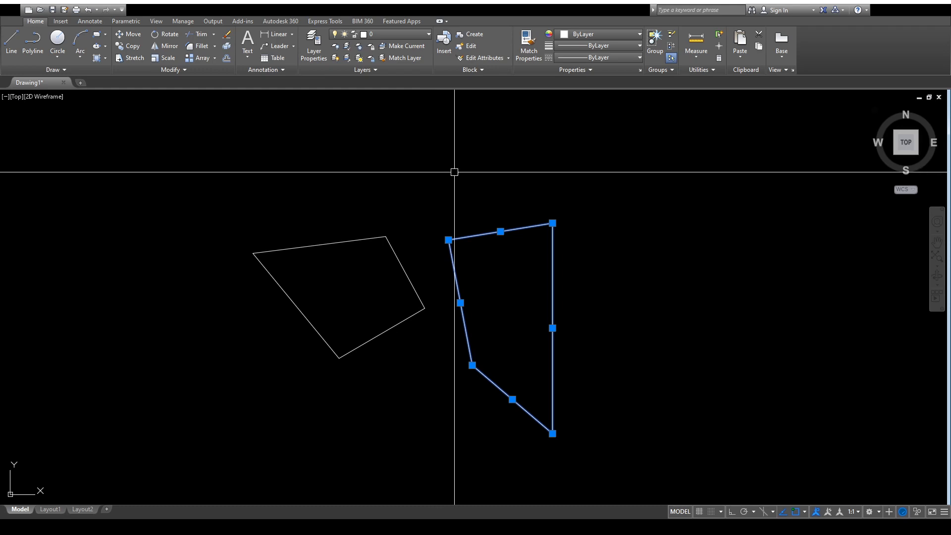
{"action": "key", "text": "Escape"}
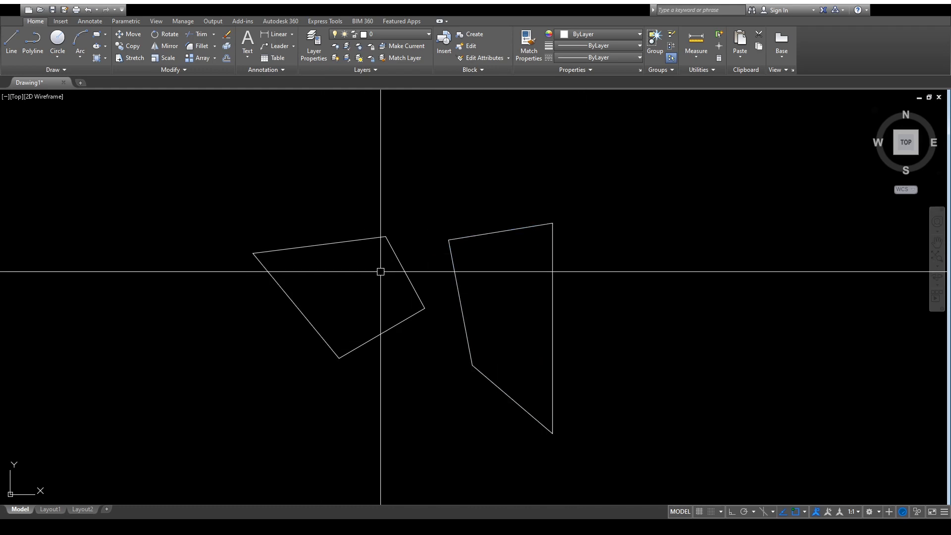
- Select both four-sided shapes together with one crossing window, then clear the selection
{"action": "left_click", "coordinate": [626, 464]}
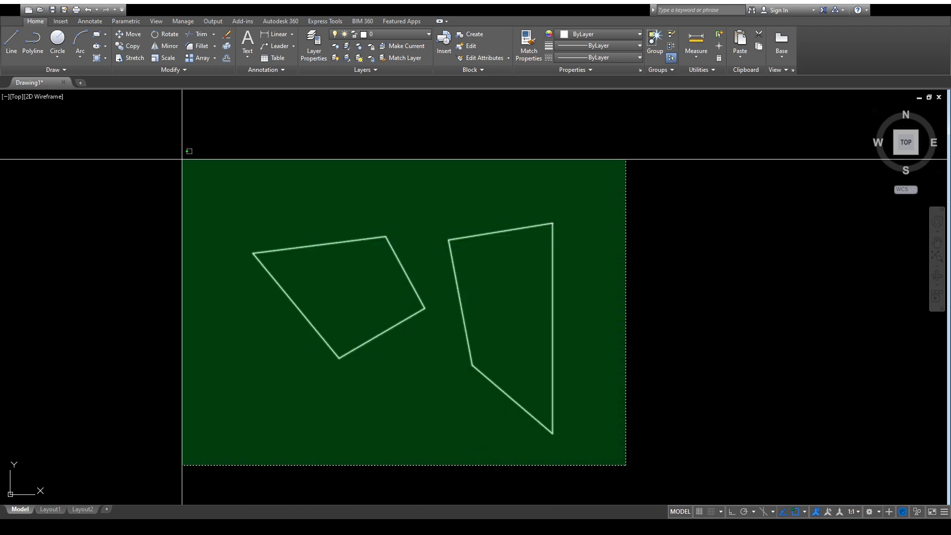
{"action": "left_click", "coordinate": [181, 159]}
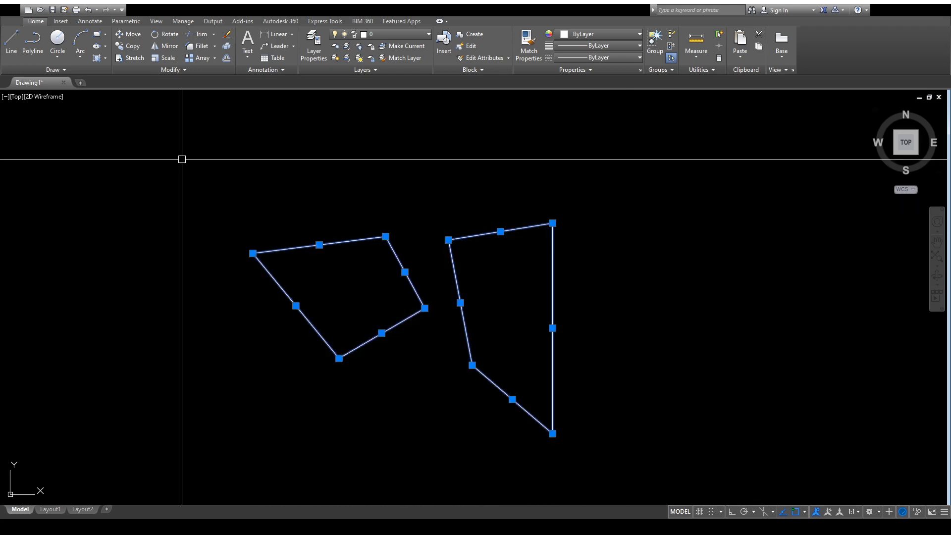
{"action": "key", "text": "Escape"}
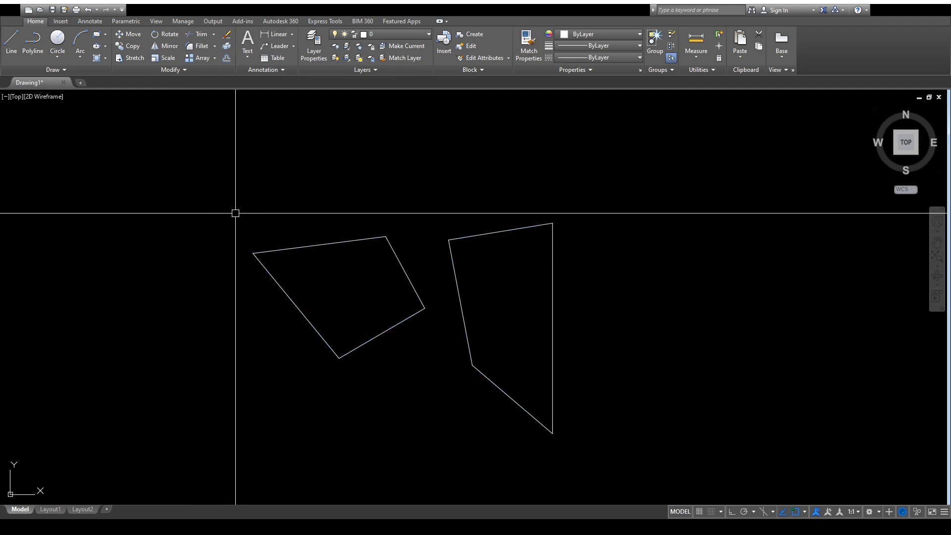
- Enclose both four-sided shapes completely in a window selection twice, clearing the selection each time
{"action": "left_click", "coordinate": [198, 181]}
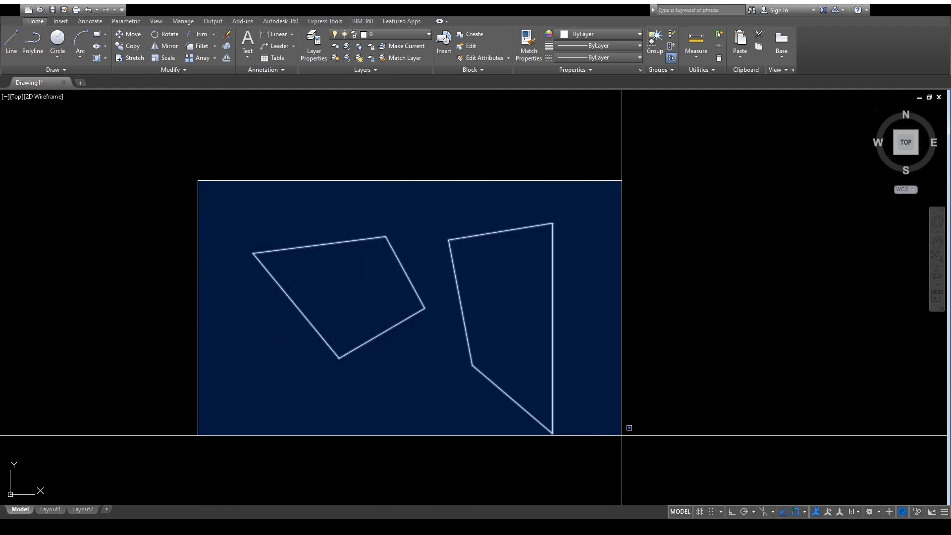
{"action": "left_click", "coordinate": [646, 469]}
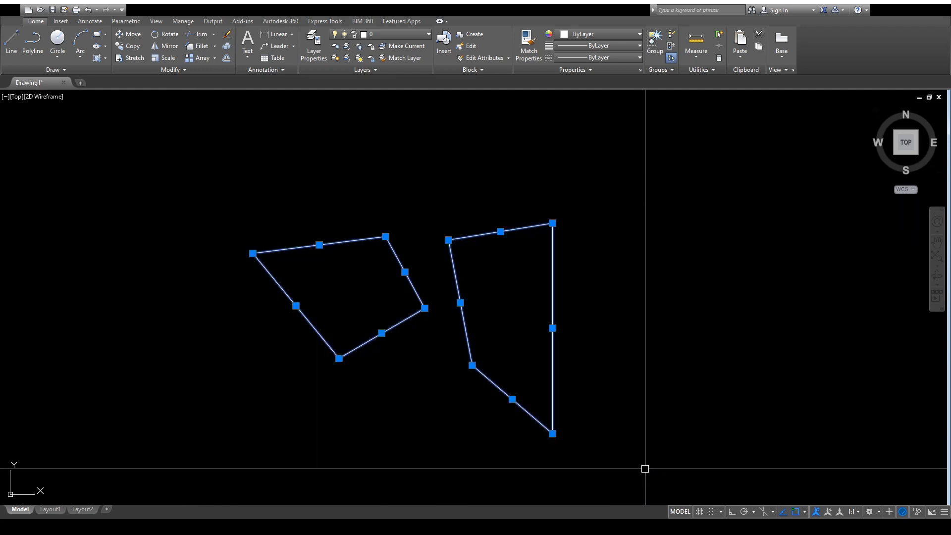
{"action": "key", "text": "Escape"}
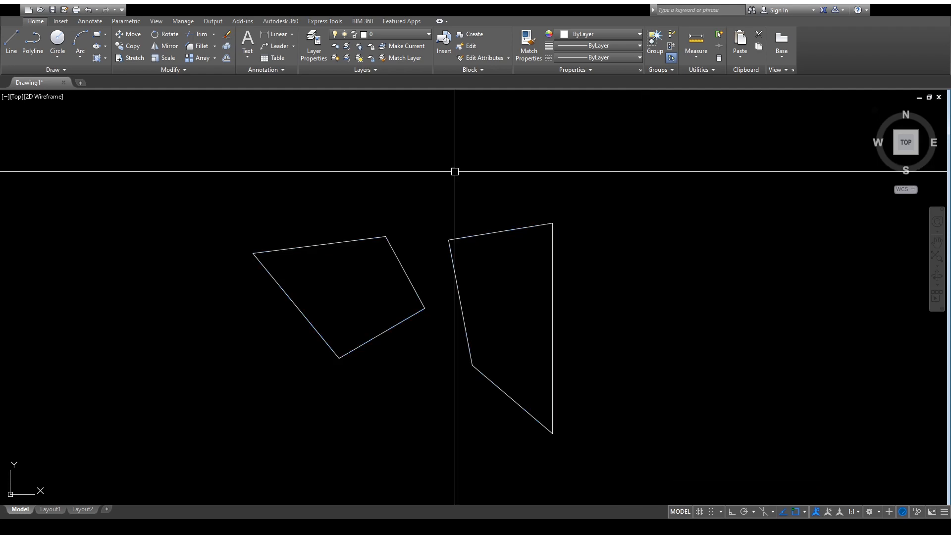
{"action": "left_click", "coordinate": [167, 138]}
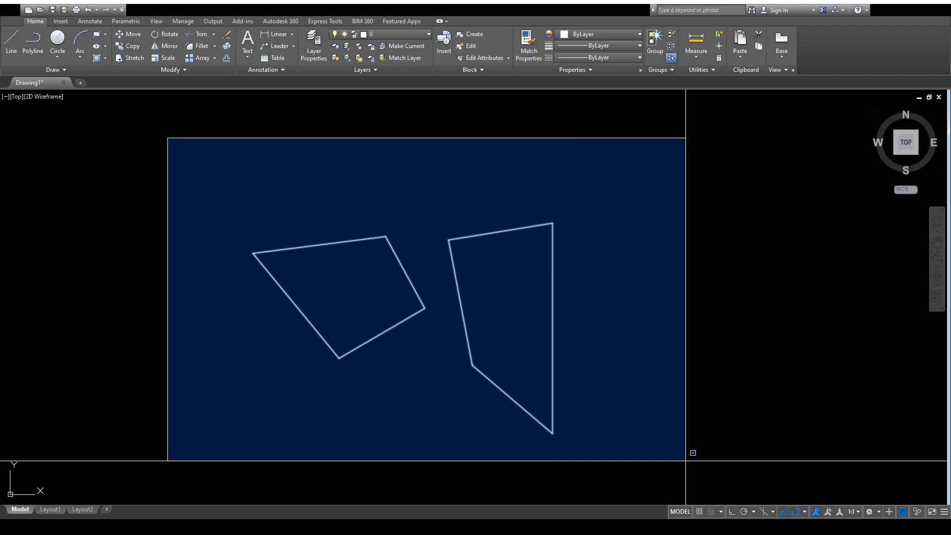
{"action": "left_click", "coordinate": [686, 461]}
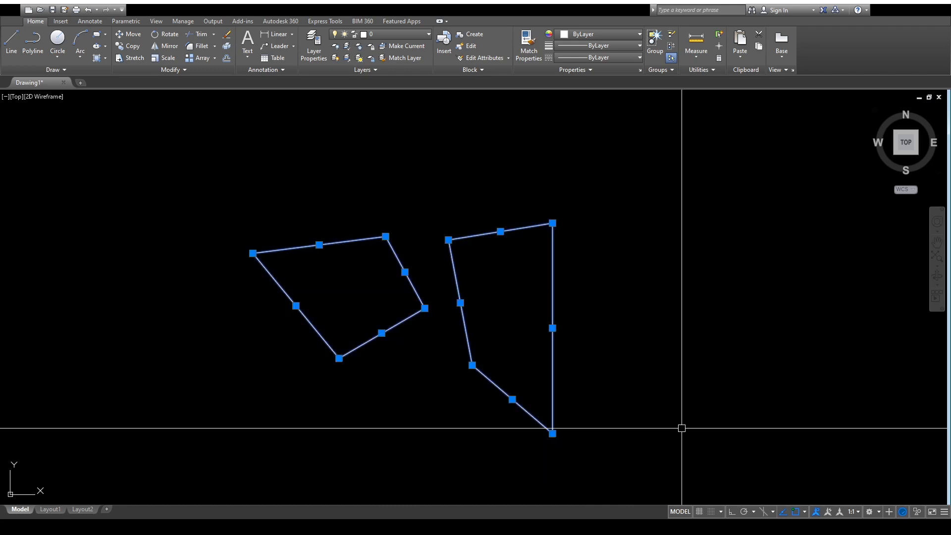
{"action": "key", "text": "Escape"}
- Select the sides crossing the upper part of both four-sided shapes with a crossing window, then clear the selection
{"action": "left_click", "coordinate": [663, 146]}
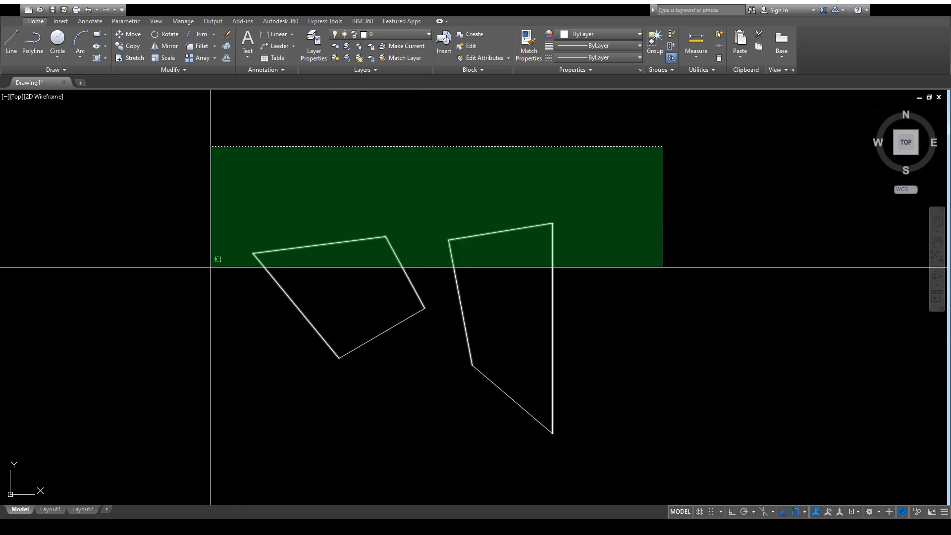
{"action": "left_click", "coordinate": [155, 271]}
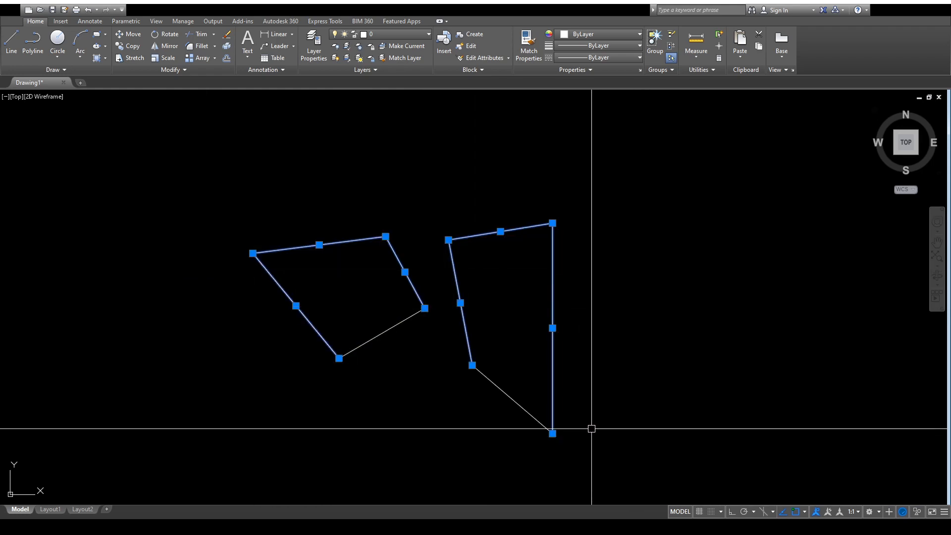
{"action": "key", "text": "Escape"}
- Select both four-sided shapes with an enclosing window and again with a crossing window, clearing the selection each time
{"action": "left_click", "coordinate": [159, 154]}
{"action": "left_click", "coordinate": [634, 455]}
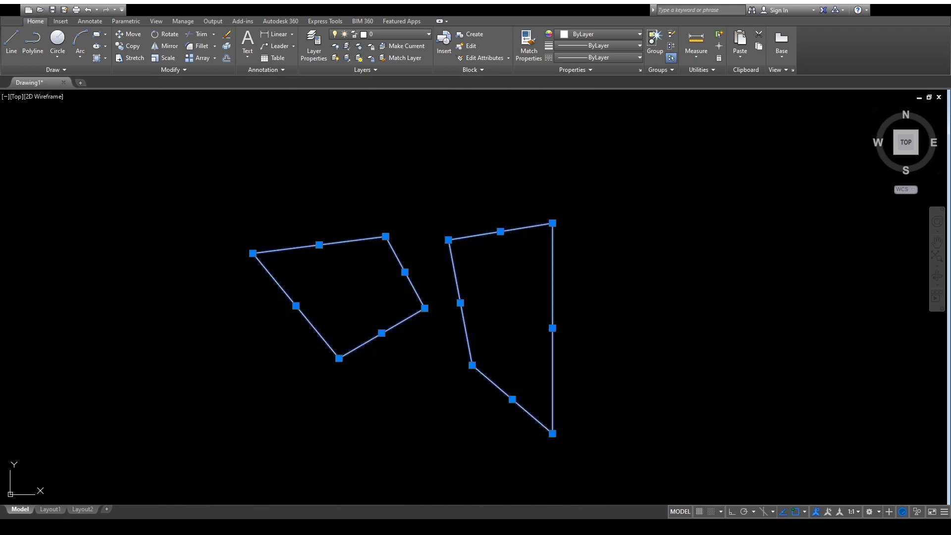
{"action": "key", "text": "Escape"}
{"action": "left_click", "coordinate": [695, 170]}
{"action": "left_click", "coordinate": [179, 416]}
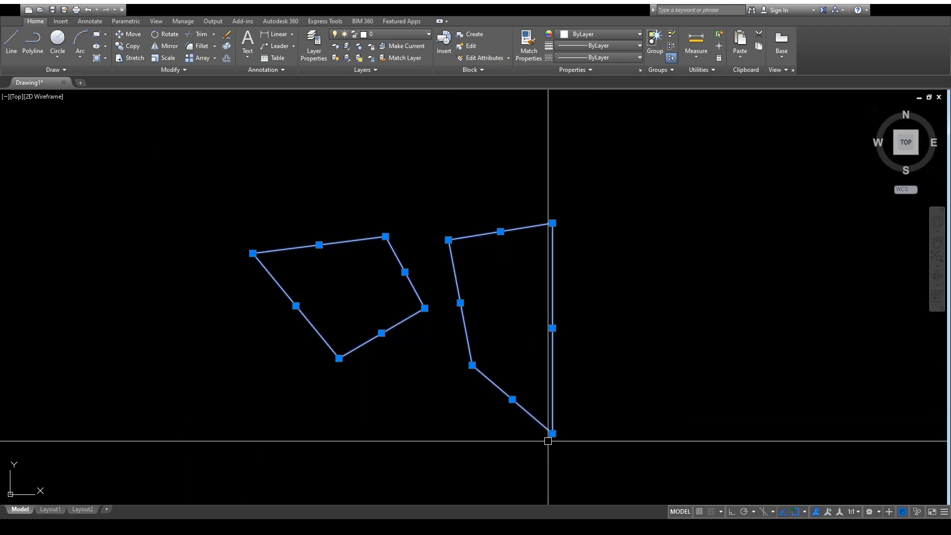
{"action": "key", "text": "Escape"}
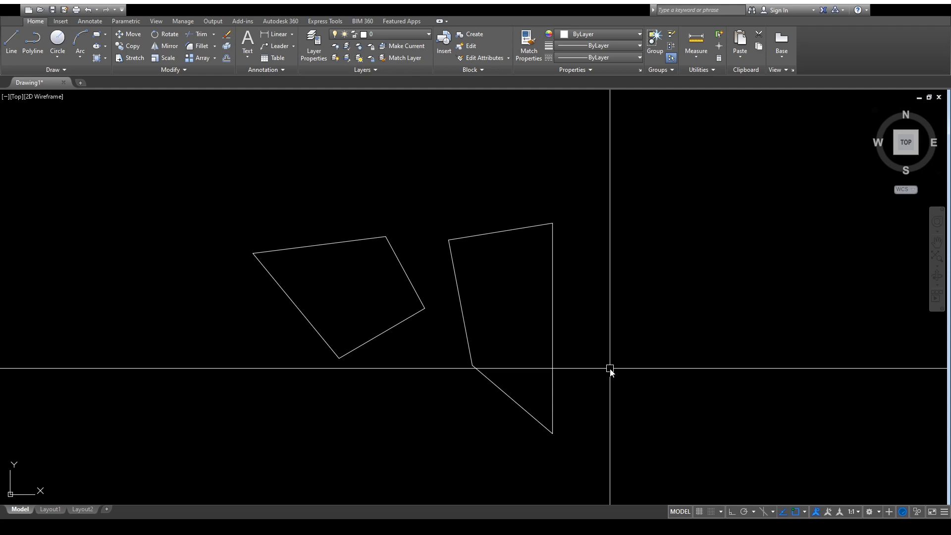
- Pan the drawing so both shapes shift left, zoom out until the coordinate origin comes into view, and exit Pan
{"action": "middle_click_drag", "start_coordinate": [610, 368], "coordinate": [610, 368]}
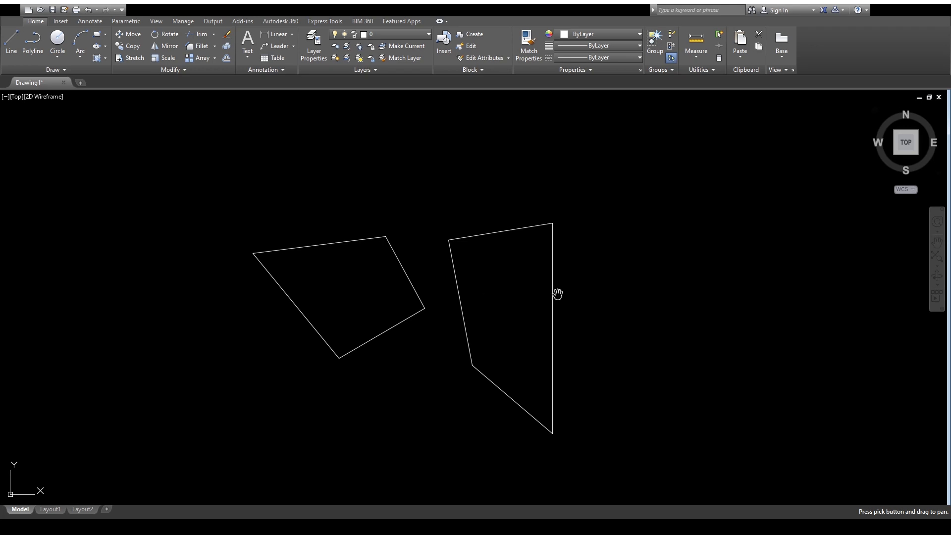
{"action": "left_click", "coordinate": [583, 301]}
{"action": "left_click", "coordinate": [583, 301]}
{"action": "mouse_move", "coordinate": [616, 276]}
{"action": "left_mouse_down"}
{"action": "mouse_move", "coordinate": [385, 251]}
{"action": "mouse_move", "coordinate": [577, 206]}
{"action": "mouse_move", "coordinate": [676, 297]}
{"action": "mouse_move", "coordinate": [783, 246]}
{"action": "mouse_move", "coordinate": [741, 176]}
{"action": "mouse_move", "coordinate": [526, 327]}
{"action": "mouse_move", "coordinate": [459, 471]}
{"action": "mouse_move", "coordinate": [685, 271]}
{"action": "mouse_move", "coordinate": [536, 272]}
{"action": "mouse_move", "coordinate": [683, 251]}
{"action": "mouse_move", "coordinate": [588, 278]}
{"action": "mouse_move", "coordinate": [749, 277]}
{"action": "mouse_move", "coordinate": [595, 206]}
{"action": "mouse_move", "coordinate": [738, 291]}
{"action": "mouse_move", "coordinate": [520, 261]}
{"action": "mouse_move", "coordinate": [577, 217]}
{"action": "mouse_move", "coordinate": [557, 279]}
{"action": "left_mouse_up"}
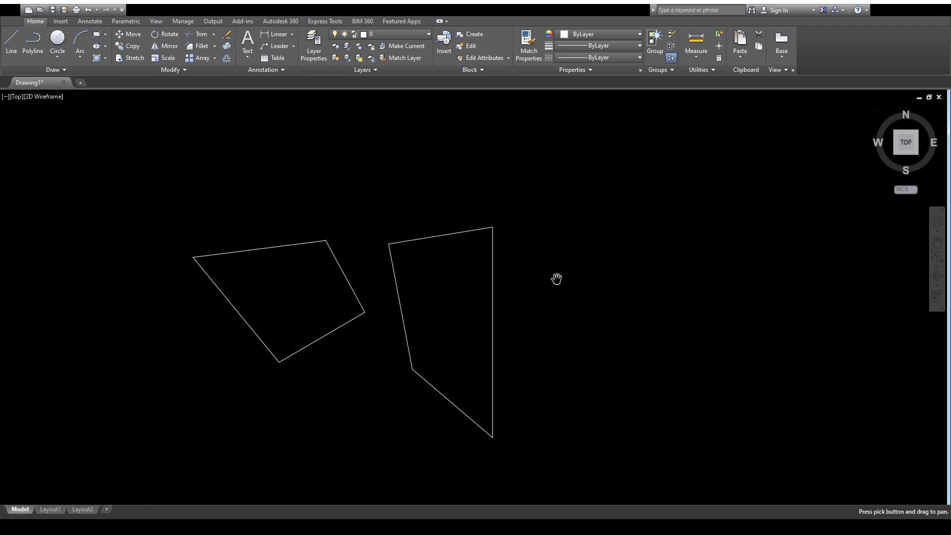
{"action": "scroll", "coordinate": [452, 276], "scroll_direction": "down", "scroll_amount": 6}
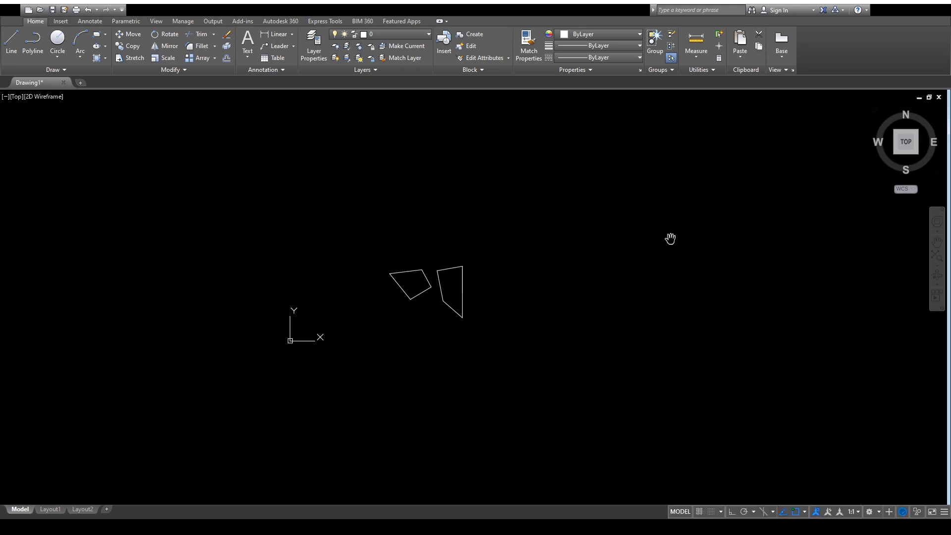
{"action": "key", "text": "Escape"}
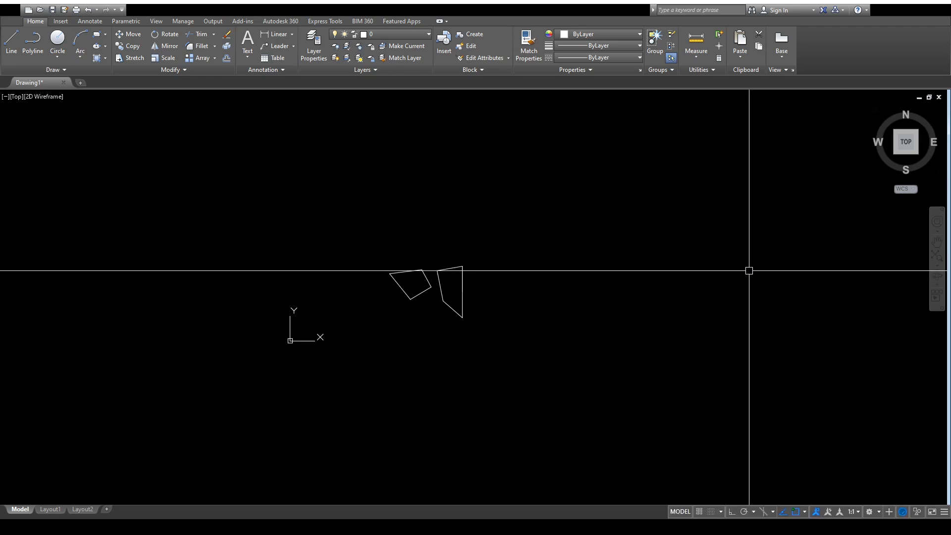
- Draw three rectangles spaced well apart around the two four-sided shapes: one to the right, one at the upper left and one above
{"action": "left_click", "coordinate": [772, 192]}
{"action": "left_click", "coordinate": [827, 256]}
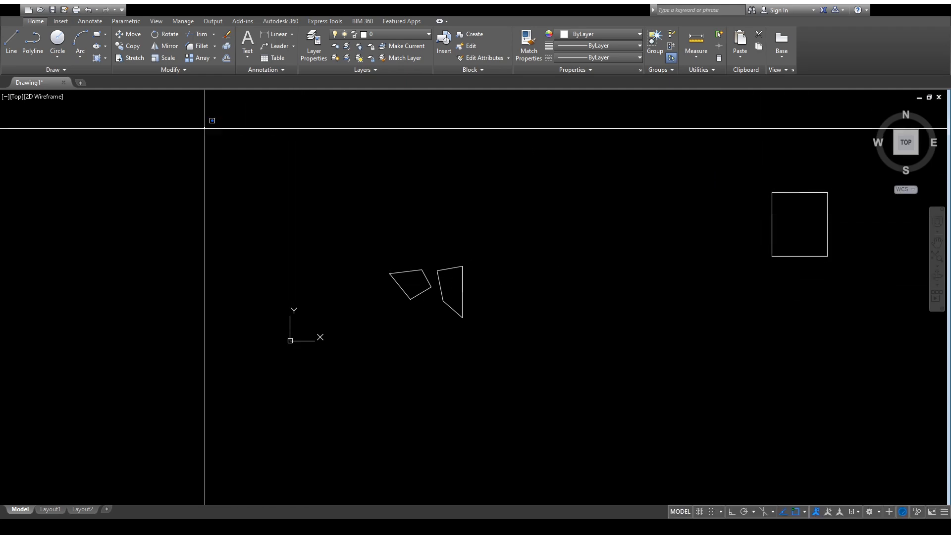
{"action": "left_click", "coordinate": [169, 118]}
{"action": "left_click", "coordinate": [259, 175]}
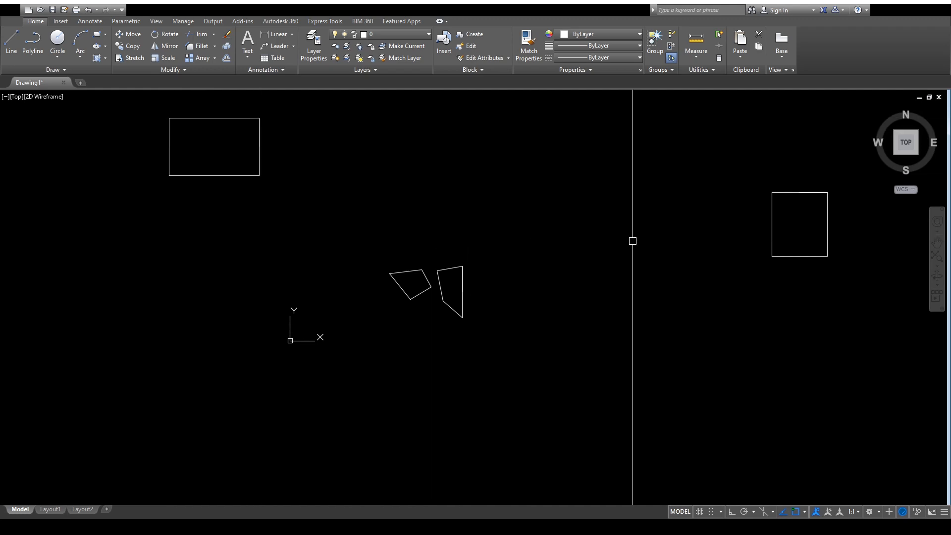
{"action": "middle_click_drag", "start_coordinate": [590, 289], "coordinate": [494, 389]}
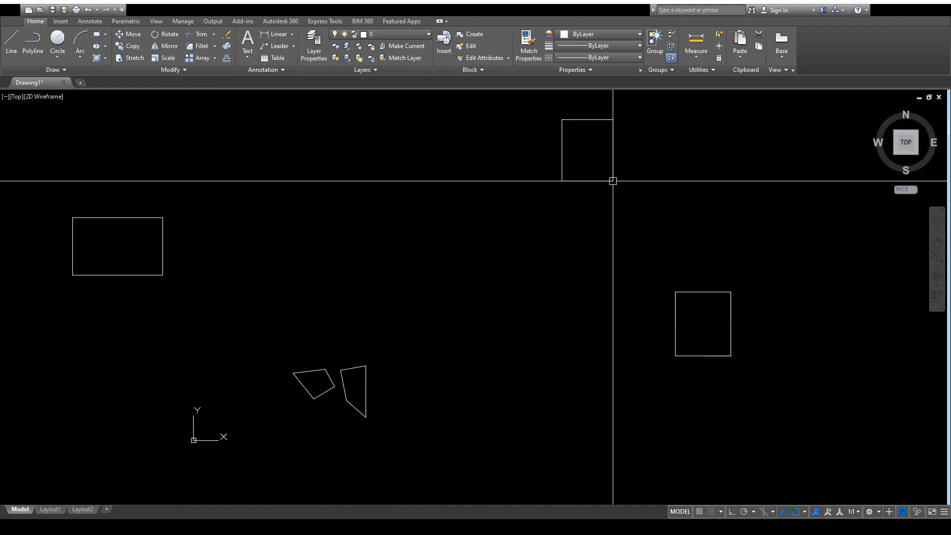
- Zoom out to view all the rectangles, then zoom in closely on the two four-sided shapes
{"action": "scroll", "coordinate": [545, 307], "scroll_direction": "down", "scroll_amount": 4}
{"action": "scroll", "coordinate": [456, 332], "scroll_direction": "up", "scroll_amount": 4}
{"action": "scroll", "coordinate": [488, 341], "scroll_direction": "down", "scroll_amount": 4}
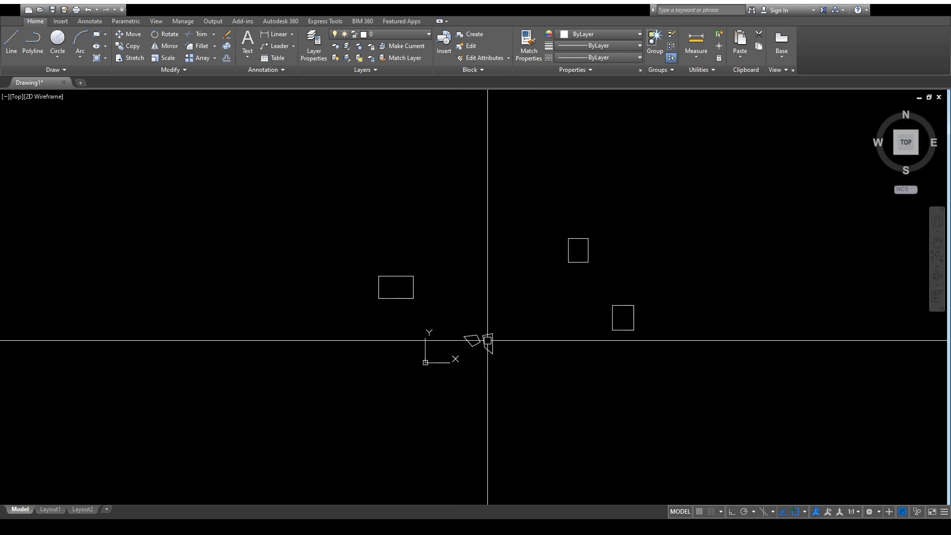
{"action": "scroll", "coordinate": [506, 325], "scroll_direction": "up", "scroll_amount": 5}
{"action": "scroll", "coordinate": [466, 368], "scroll_direction": "up", "scroll_amount": 2}
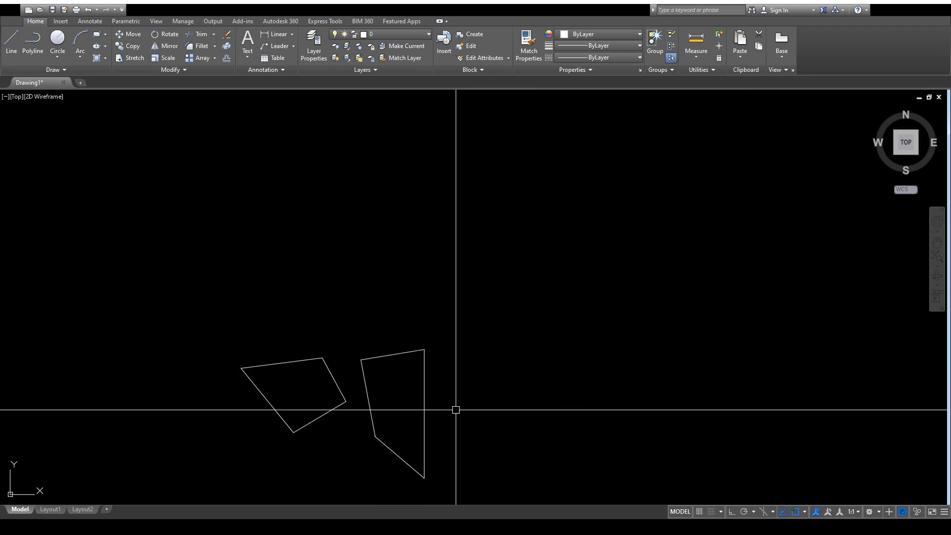
{"action": "scroll", "coordinate": [337, 442], "scroll_direction": "up", "scroll_amount": 4}
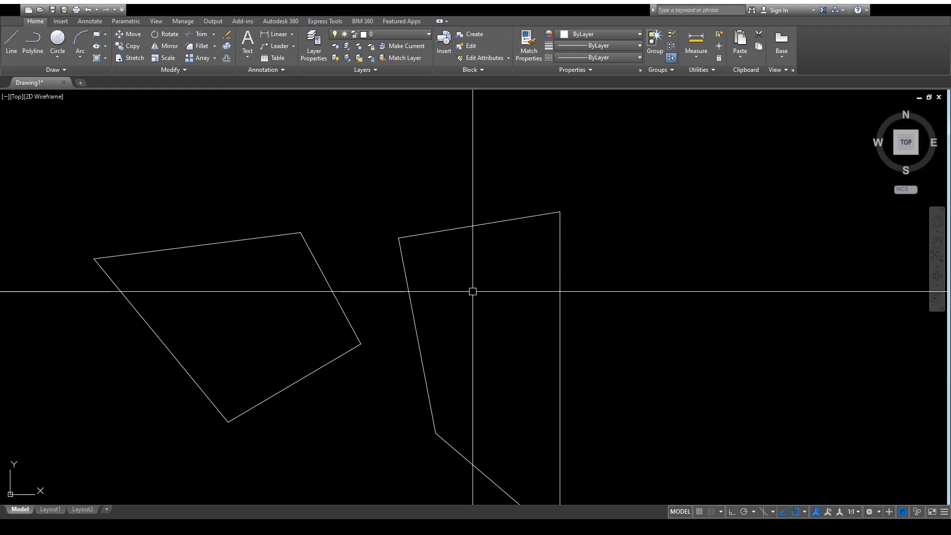
- Use the Pan command to travel across the enlarged drawing past the upper rectangle towards the far left
{"action": "type", "text": "p"}
{"action": "key", "text": "Return"}
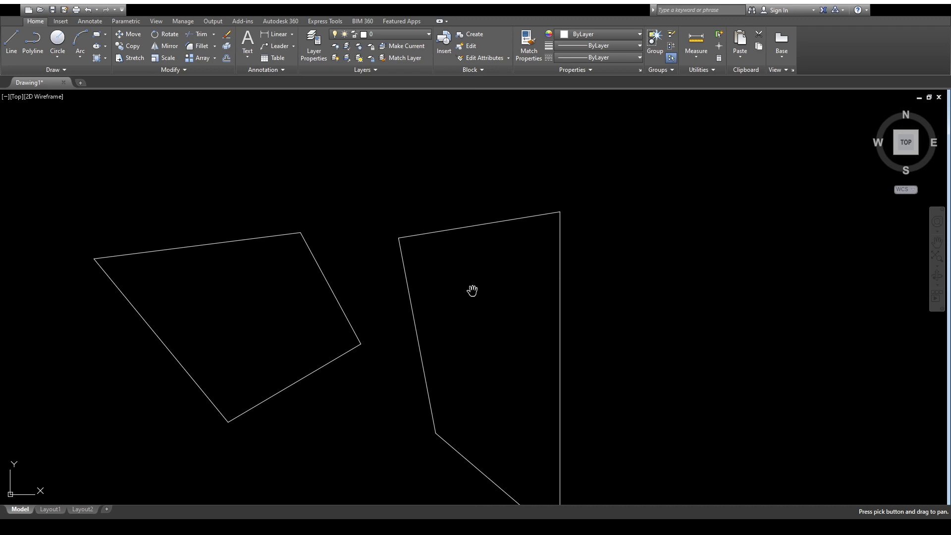
{"action": "mouse_move", "coordinate": [831, 165]}
{"action": "left_mouse_down"}
{"action": "mouse_move", "coordinate": [648, 267]}
{"action": "mouse_move", "coordinate": [181, 474]}
{"action": "left_mouse_up"}
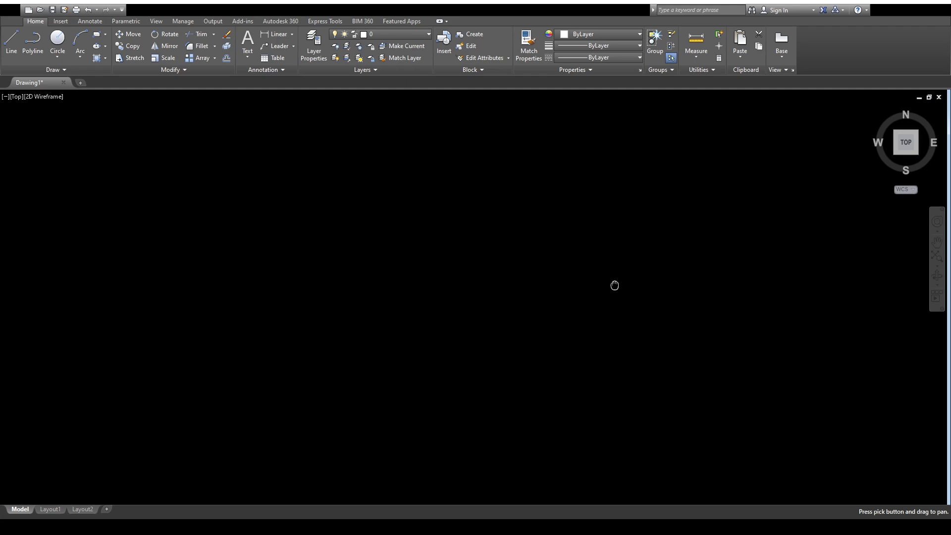
{"action": "left_click_drag", "start_coordinate": [527, 350], "coordinate": [433, 383]}
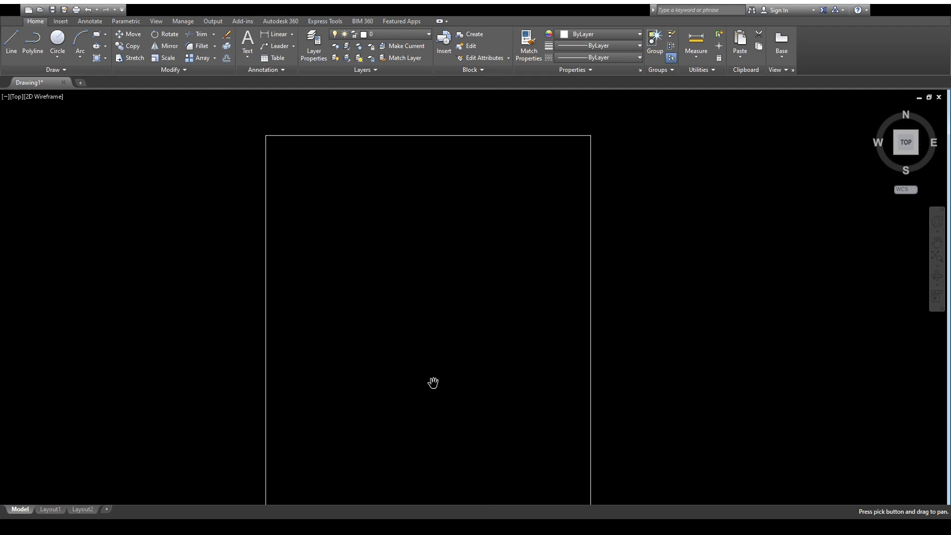
{"action": "mouse_move", "coordinate": [377, 174]}
{"action": "left_mouse_down"}
{"action": "mouse_move", "coordinate": [400, 262]}
{"action": "mouse_move", "coordinate": [547, 320]}
{"action": "left_mouse_up"}
{"action": "left_click_drag", "start_coordinate": [297, 318], "coordinate": [544, 302]}
{"action": "left_click_drag", "start_coordinate": [243, 306], "coordinate": [433, 318]}
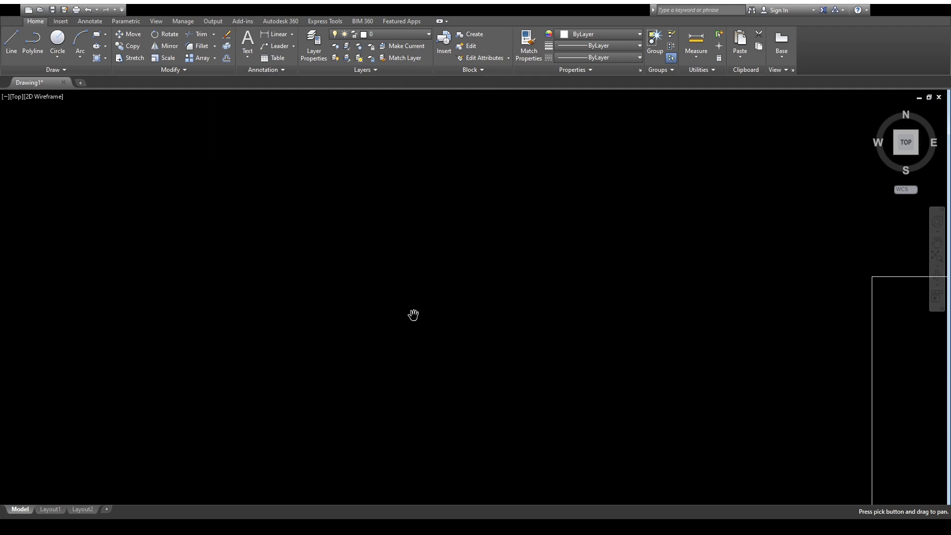
{"action": "left_click_drag", "start_coordinate": [341, 322], "coordinate": [544, 332]}
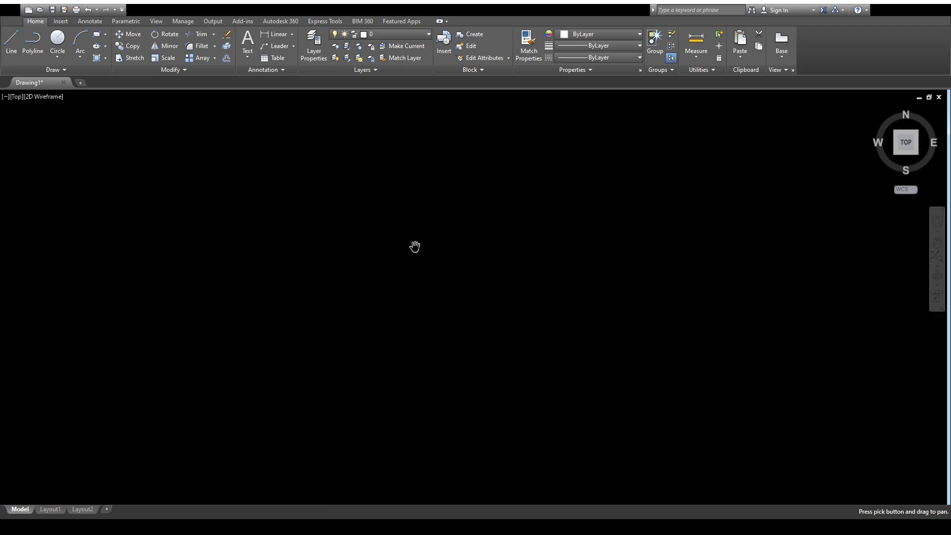
- Zoom out to locate the left rectangle, zoom in on it, and pan back to the two four-sided shapes
{"action": "scroll", "coordinate": [679, 271], "scroll_direction": "down", "scroll_amount": 5}
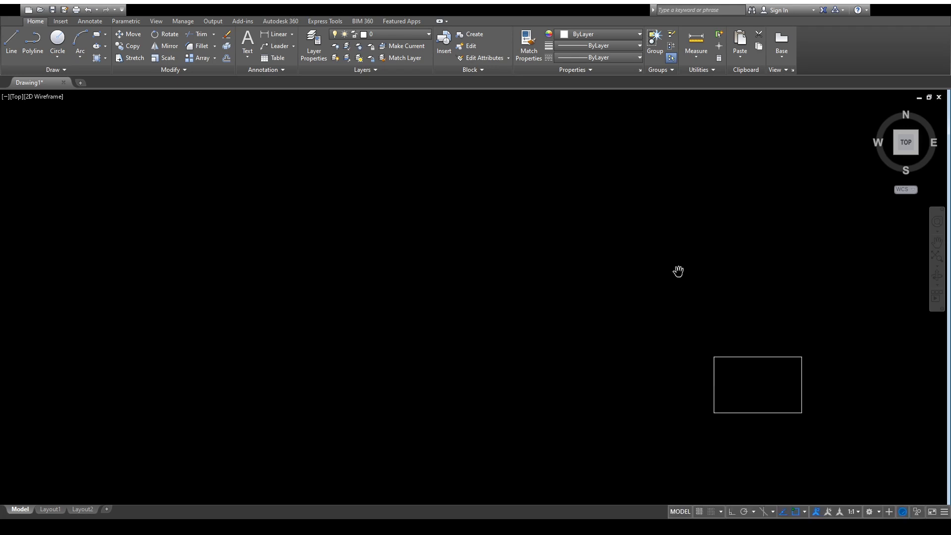
{"action": "scroll", "coordinate": [674, 347], "scroll_direction": "down", "scroll_amount": 4}
{"action": "scroll", "coordinate": [674, 389], "scroll_direction": "up", "scroll_amount": 6}
{"action": "scroll", "coordinate": [663, 248], "scroll_direction": "up", "scroll_amount": 4}
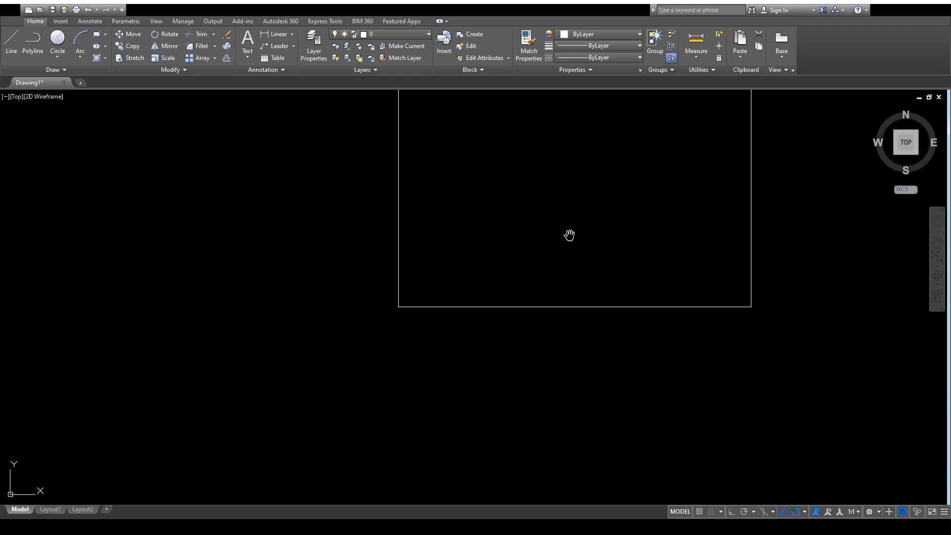
{"action": "left_click_drag", "start_coordinate": [741, 315], "coordinate": [422, 258]}
{"action": "left_click_drag", "start_coordinate": [644, 283], "coordinate": [360, 205]}
{"action": "left_click_drag", "start_coordinate": [718, 313], "coordinate": [275, 156]}
{"action": "mouse_move", "coordinate": [590, 272]}
{"action": "left_mouse_down"}
{"action": "mouse_move", "coordinate": [575, 267]}
{"action": "mouse_move", "coordinate": [581, 119]}
{"action": "left_mouse_up"}
{"action": "left_click_drag", "start_coordinate": [478, 340], "coordinate": [508, 210]}
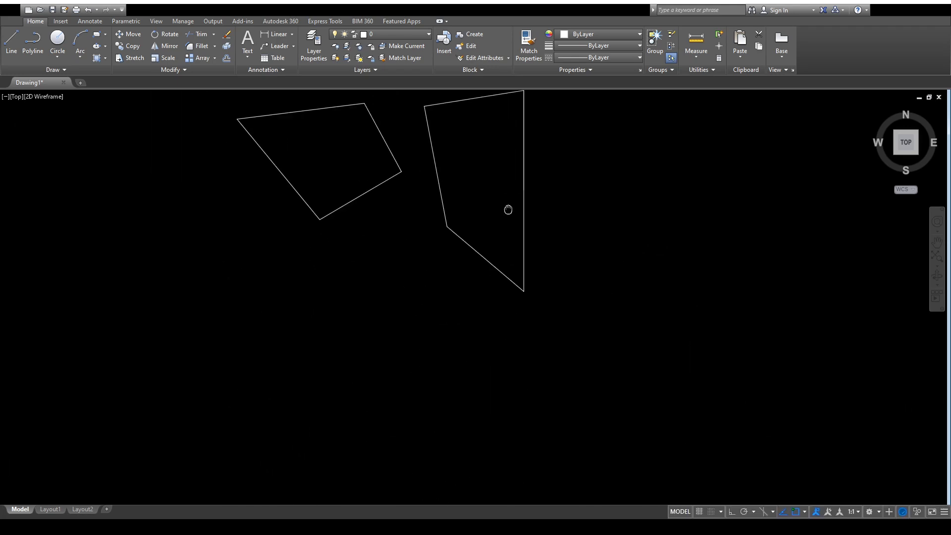
- Zoom in and pan around the two four-sided shapes, exit Pan, and zoom out until both shapes fit the view
{"action": "scroll", "coordinate": [446, 141], "scroll_direction": "up", "scroll_amount": 4}
{"action": "mouse_move", "coordinate": [436, 170]}
{"action": "left_mouse_down"}
{"action": "mouse_move", "coordinate": [456, 265]}
{"action": "mouse_move", "coordinate": [486, 322]}
{"action": "left_mouse_up"}
{"action": "mouse_move", "coordinate": [433, 251]}
{"action": "left_mouse_down"}
{"action": "mouse_move", "coordinate": [452, 287]}
{"action": "mouse_move", "coordinate": [457, 223]}
{"action": "left_mouse_up"}
{"action": "left_click_drag", "start_coordinate": [444, 311], "coordinate": [456, 323]}
{"action": "left_click_drag", "start_coordinate": [424, 283], "coordinate": [501, 318]}
{"action": "left_click_drag", "start_coordinate": [452, 409], "coordinate": [379, 268]}
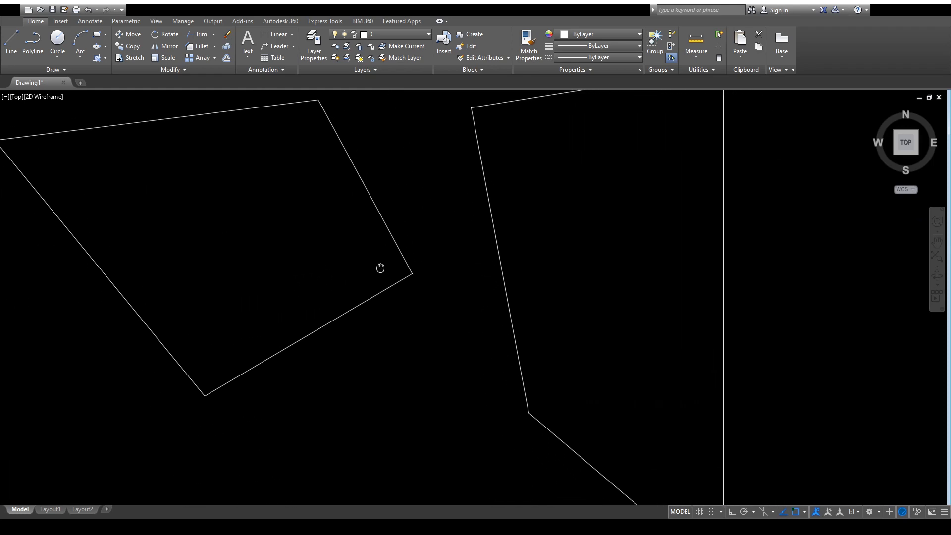
{"action": "key", "text": "Escape"}
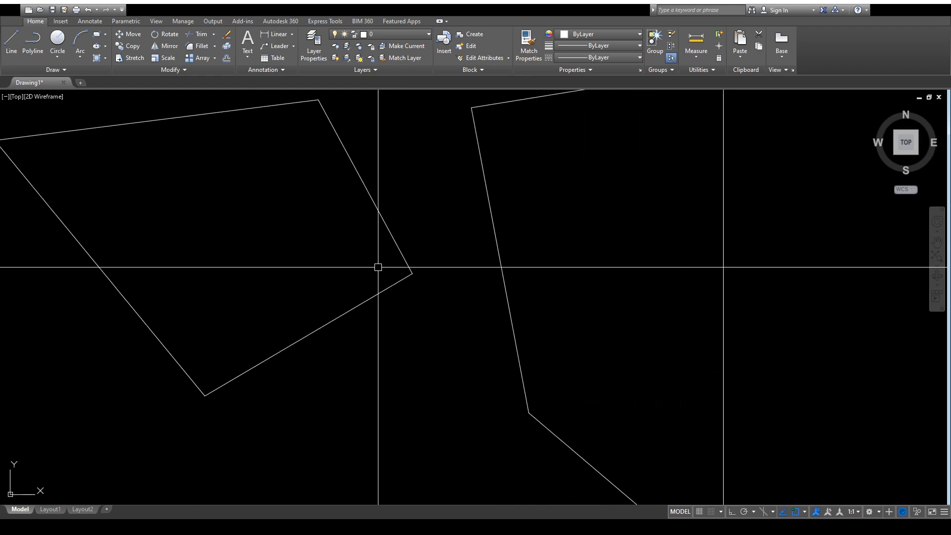
{"action": "scroll", "coordinate": [378, 265], "scroll_direction": "down", "scroll_amount": 2}
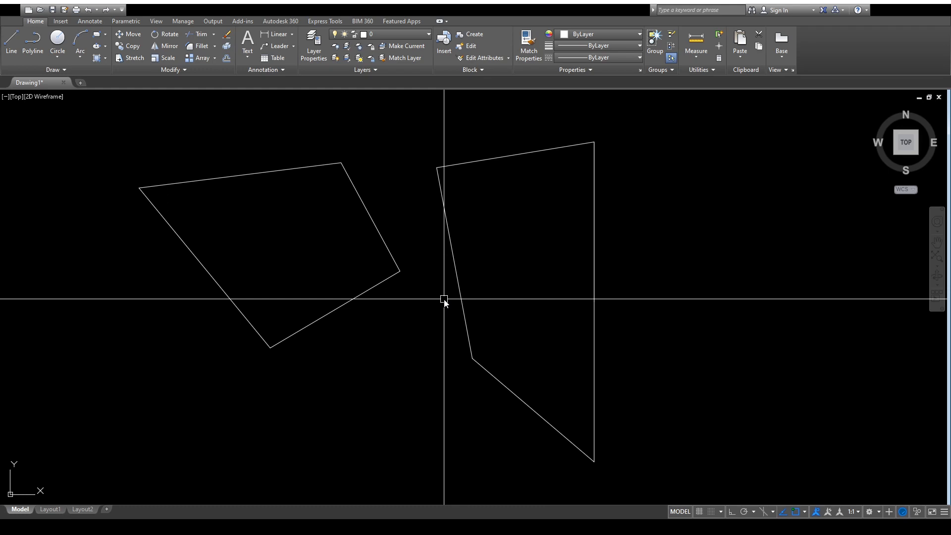
{"action": "key", "text": "Return"}
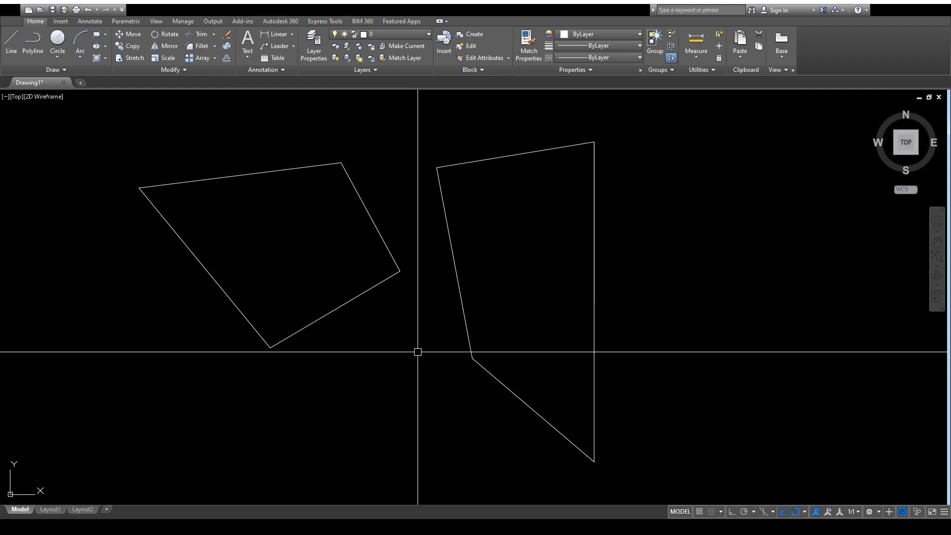
{"action": "key", "text": "Return"}
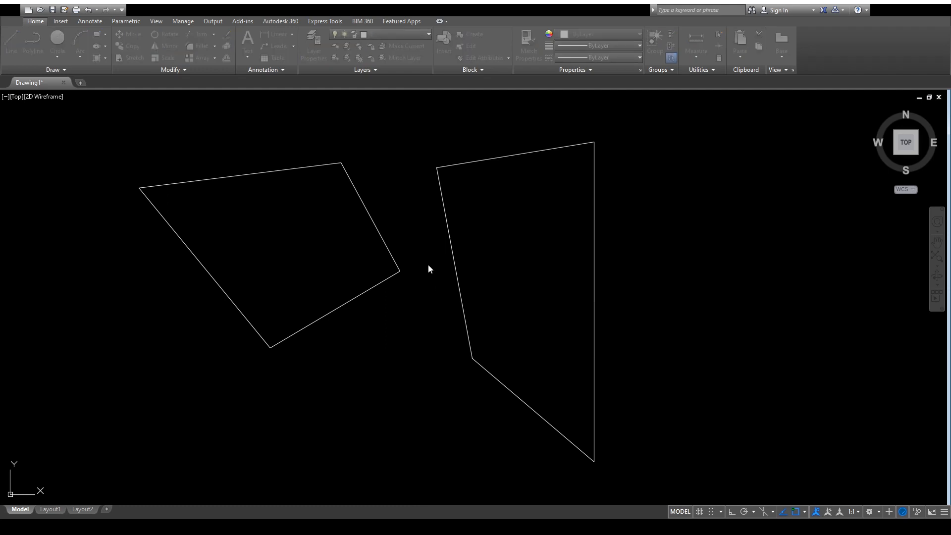
{"action": "left_click", "coordinate": [418, 352]}
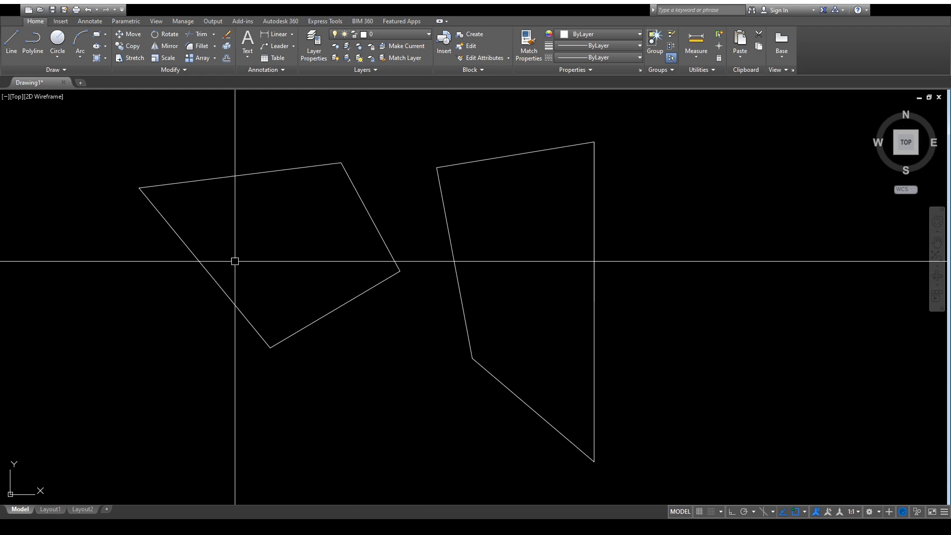
{"action": "scroll", "coordinate": [345, 268], "scroll_direction": "down", "scroll_amount": 2}
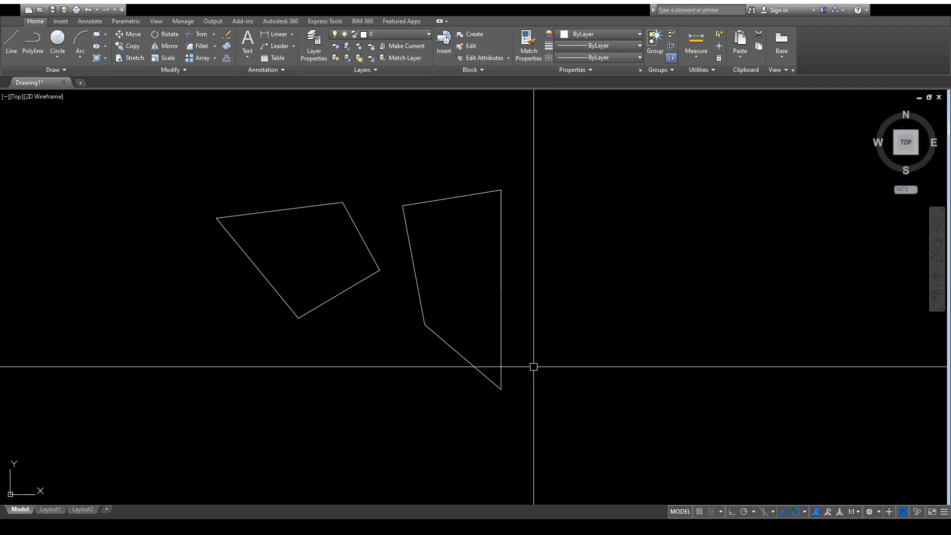
- Draw a horizontal line to the right of the two four-sided shapes with Ortho mode on
{"action": "mouse_move", "coordinate": [640, 346]}
{"action": "middle_mouse_down"}
{"action": "mouse_move", "coordinate": [310, 359]}
{"action": "mouse_move", "coordinate": [334, 351]}
{"action": "mouse_move", "coordinate": [244, 347]}
{"action": "middle_mouse_up"}
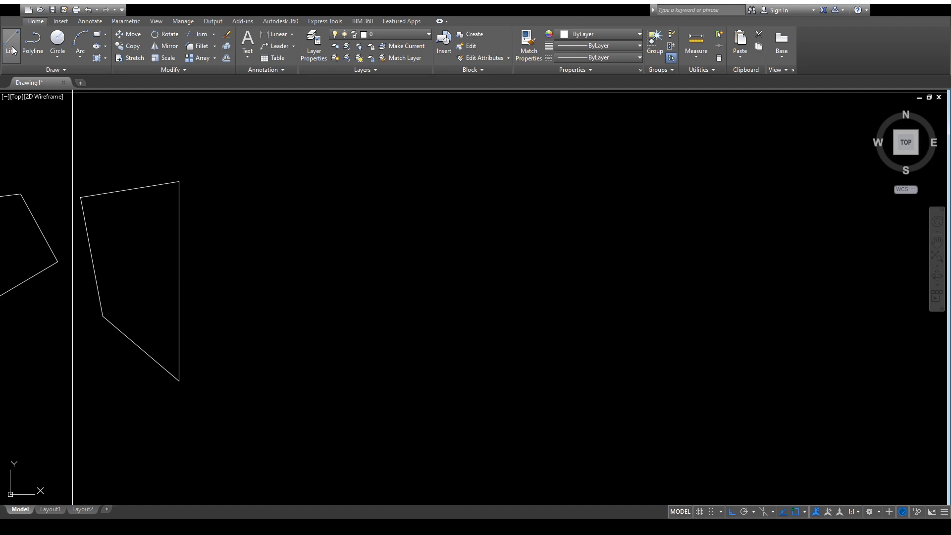
{"action": "left_click", "coordinate": [350, 277]}
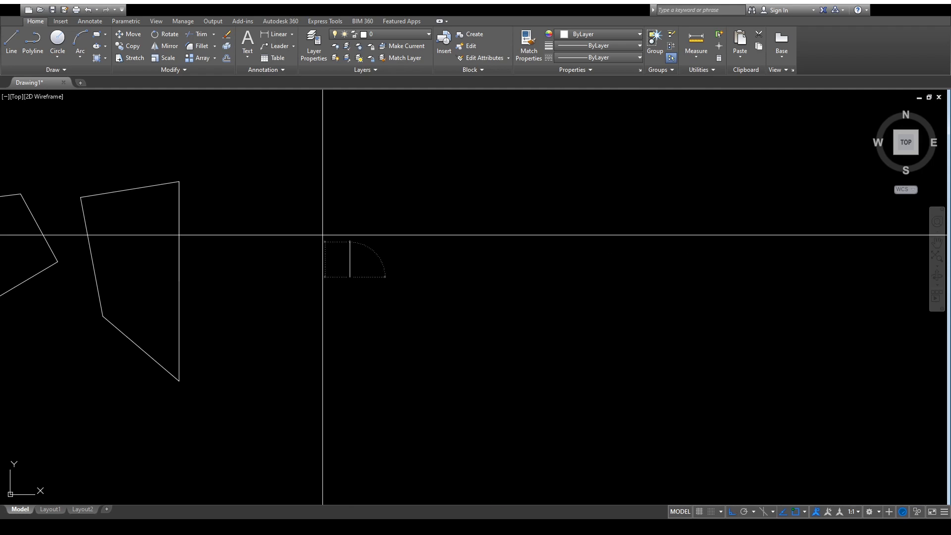
{"action": "scroll", "coordinate": [384, 348], "scroll_direction": "down", "scroll_amount": 2}
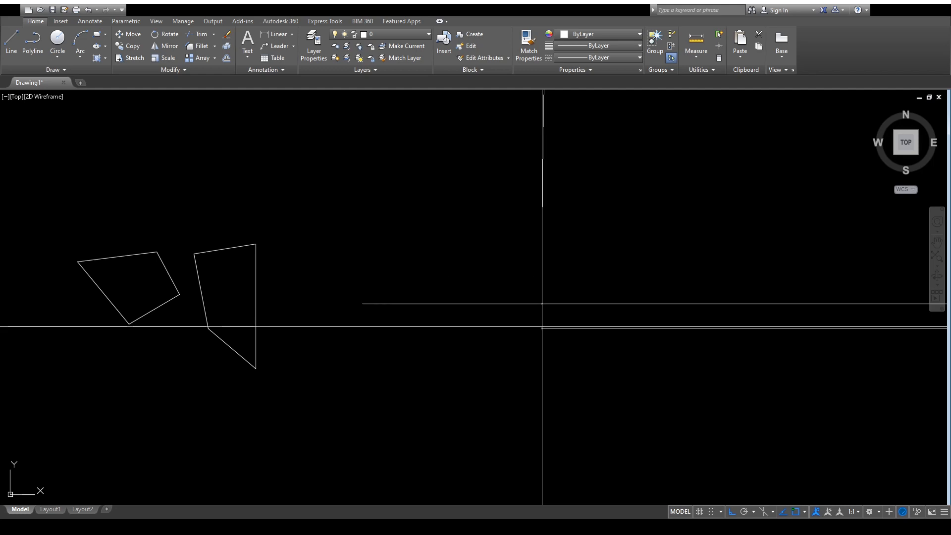
{"action": "scroll", "coordinate": [367, 328], "scroll_direction": "down", "scroll_amount": 4}
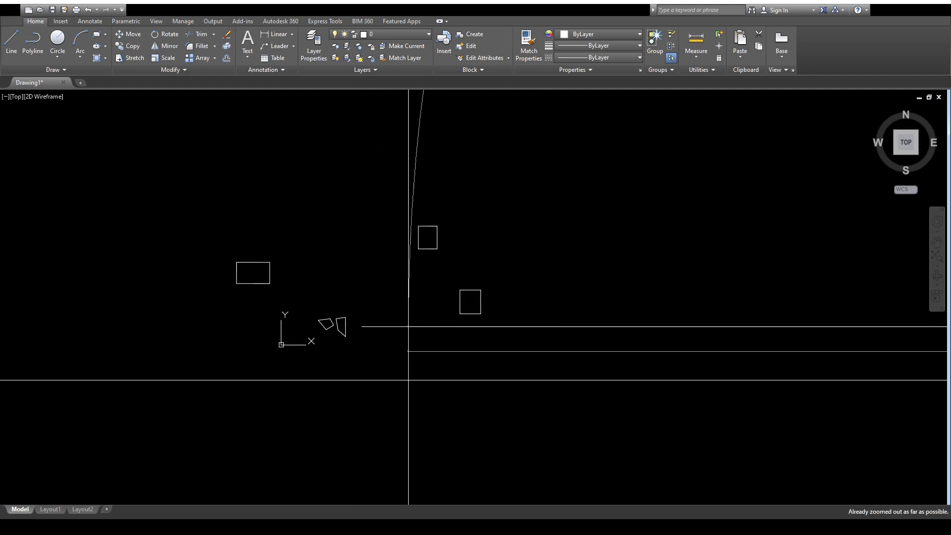
{"action": "scroll", "coordinate": [386, 351], "scroll_direction": "up", "scroll_amount": 5}
{"action": "scroll", "coordinate": [393, 350], "scroll_direction": "down", "scroll_amount": 5}
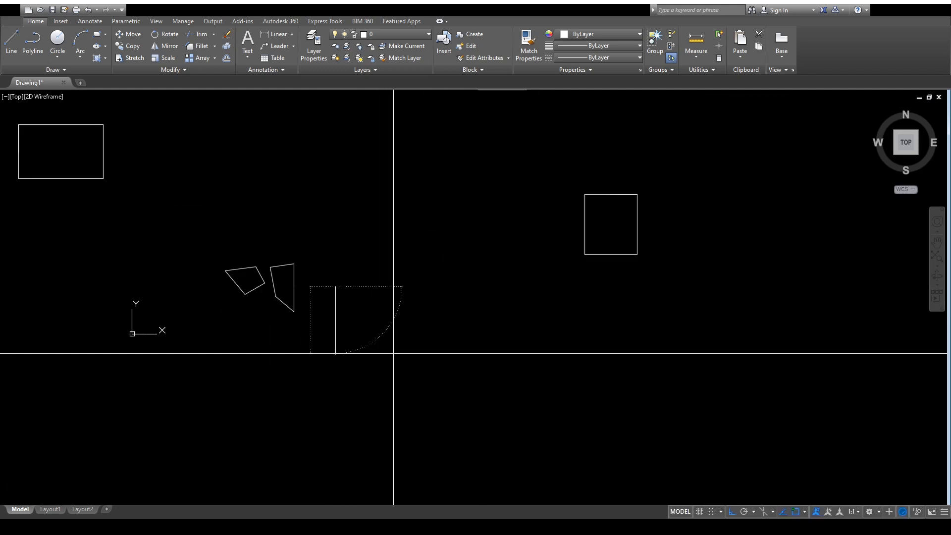
{"action": "scroll", "coordinate": [482, 332], "scroll_direction": "up", "scroll_amount": 5}
{"action": "scroll", "coordinate": [346, 319], "scroll_direction": "up", "scroll_amount": 3}
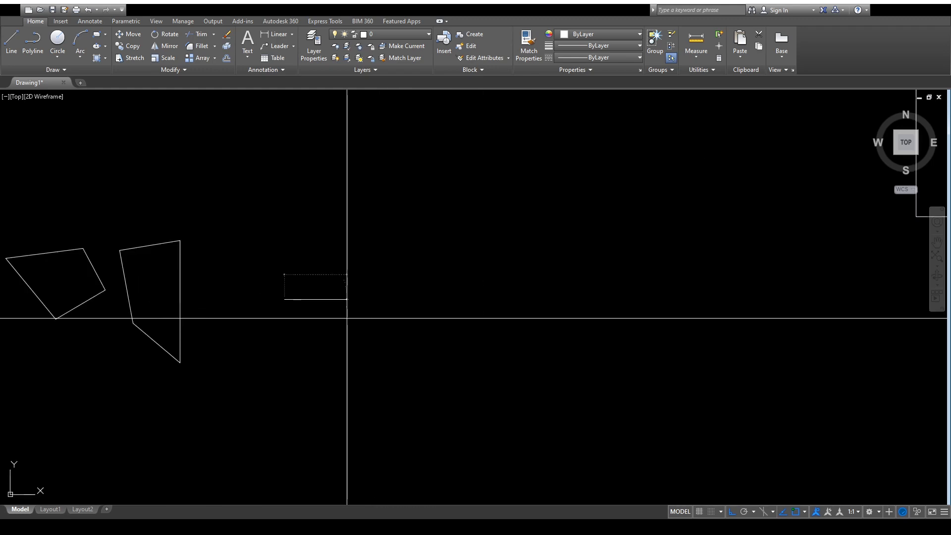
{"action": "middle_click_drag", "start_coordinate": [346, 318], "coordinate": [471, 348]}
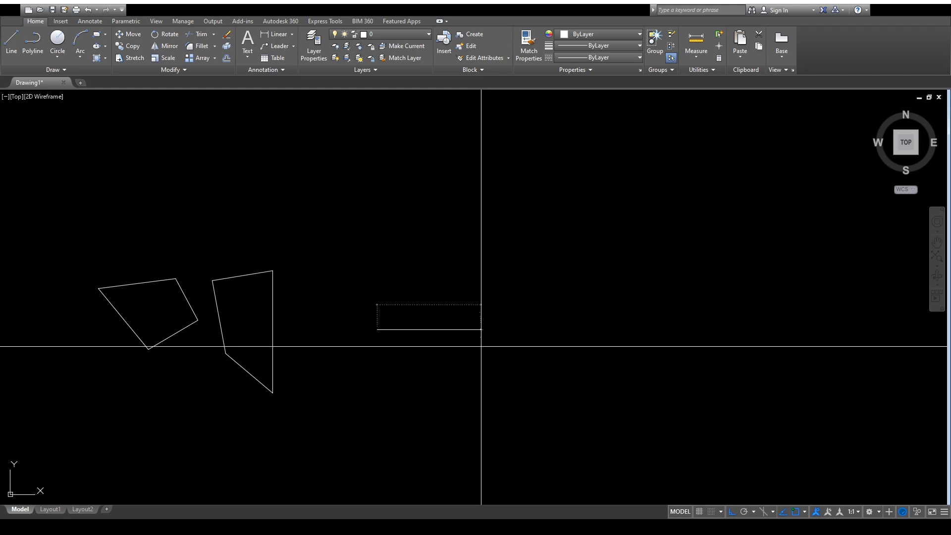
{"action": "scroll", "coordinate": [454, 335], "scroll_direction": "up", "scroll_amount": 2}
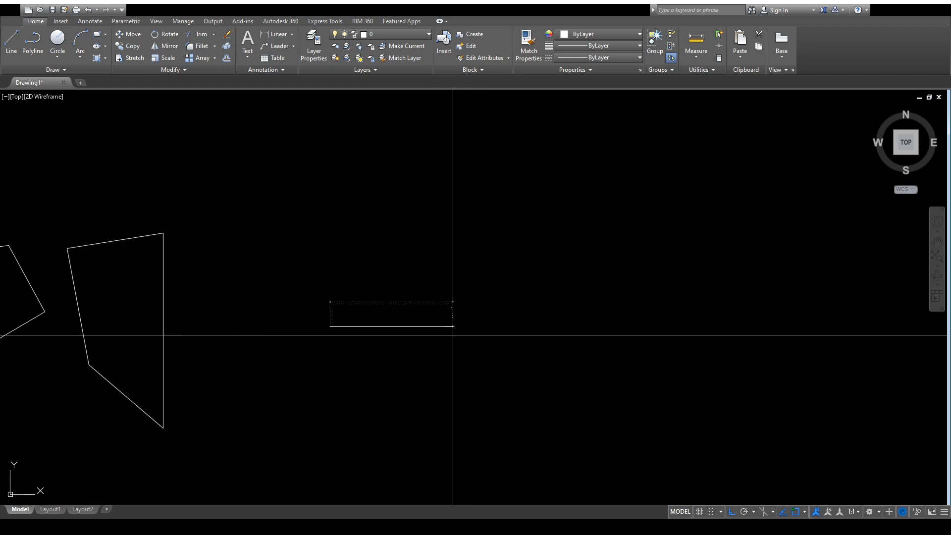
{"action": "scroll", "coordinate": [453, 344], "scroll_direction": "down", "scroll_amount": 1}
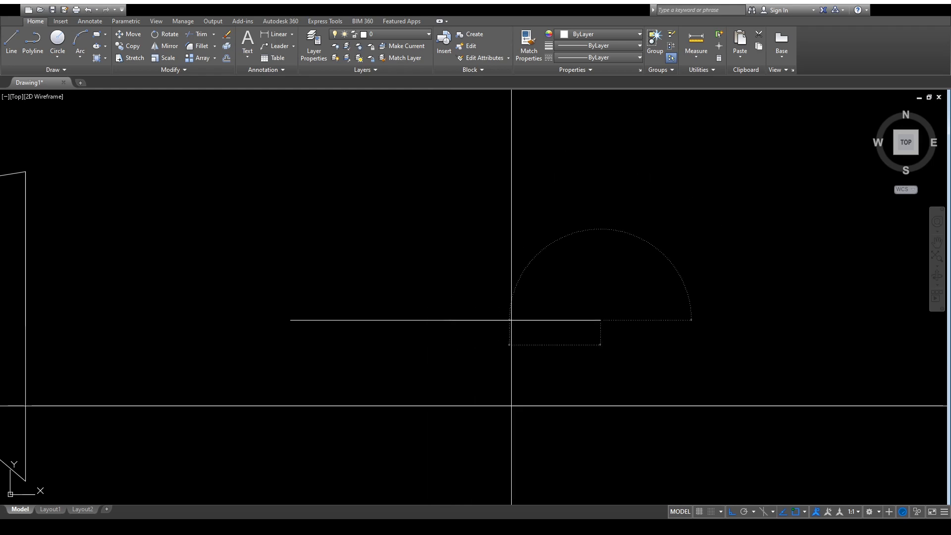
{"action": "left_click", "coordinate": [601, 320]}
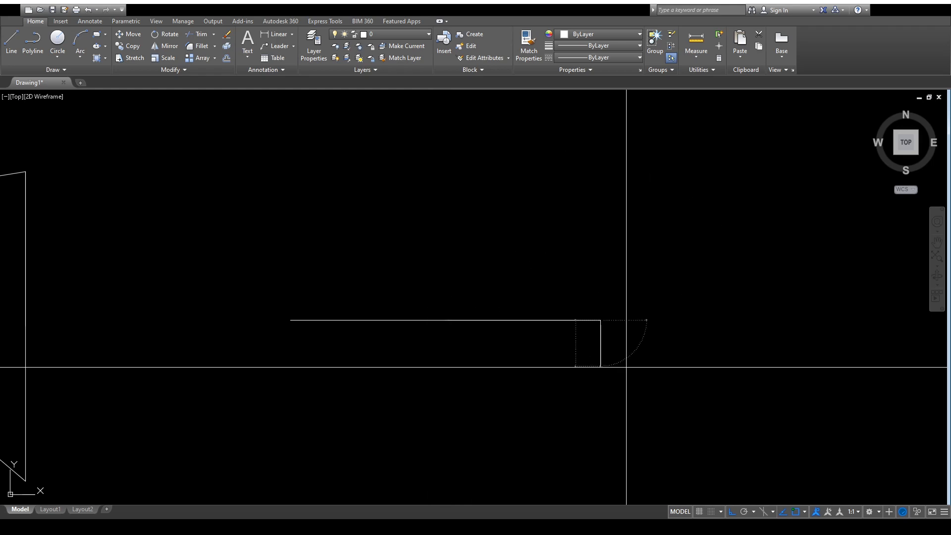
{"action": "key", "text": "Escape"}
- Draw a vertical line straight up from the left endpoint of the horizontal line with Ortho mode on
{"action": "left_click", "coordinate": [323, 320]}
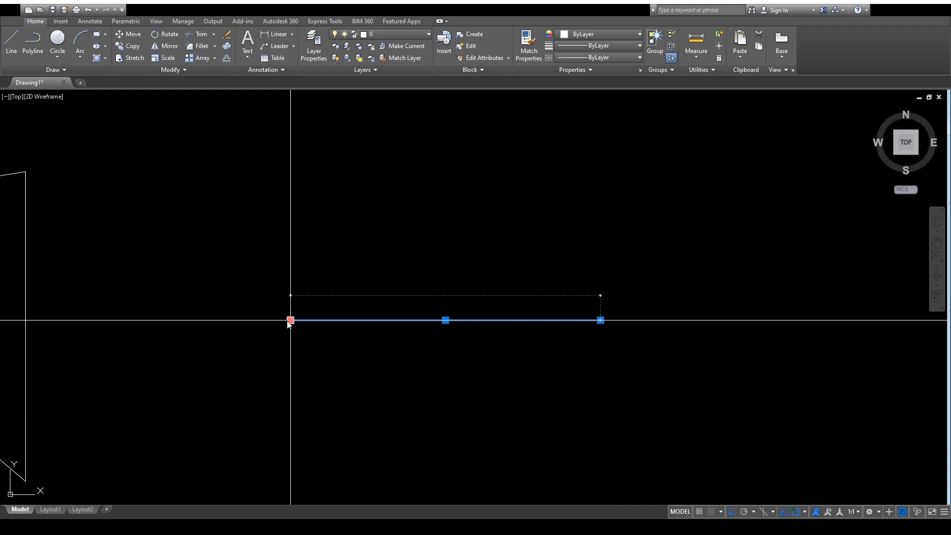
{"action": "key", "text": "Escape"}
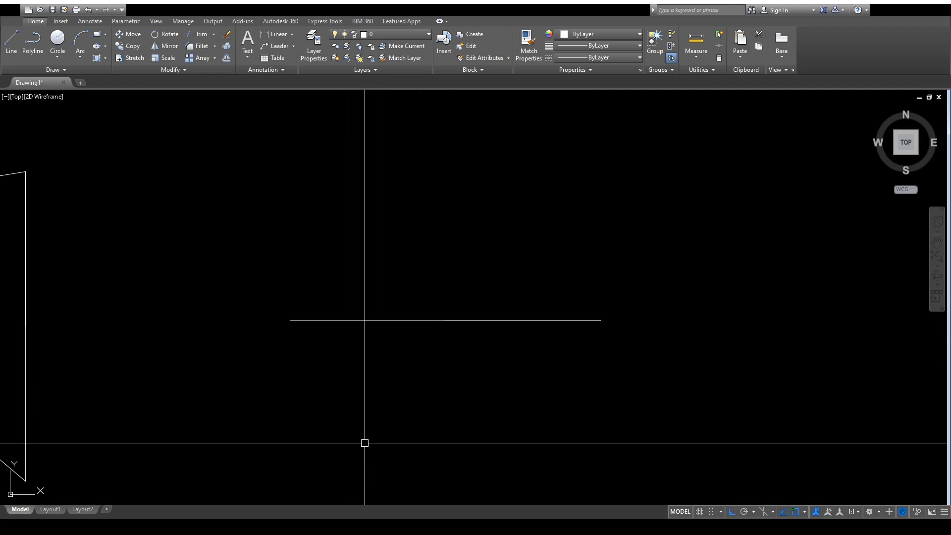
{"action": "scroll", "coordinate": [396, 349], "scroll_direction": "down", "scroll_amount": 2}
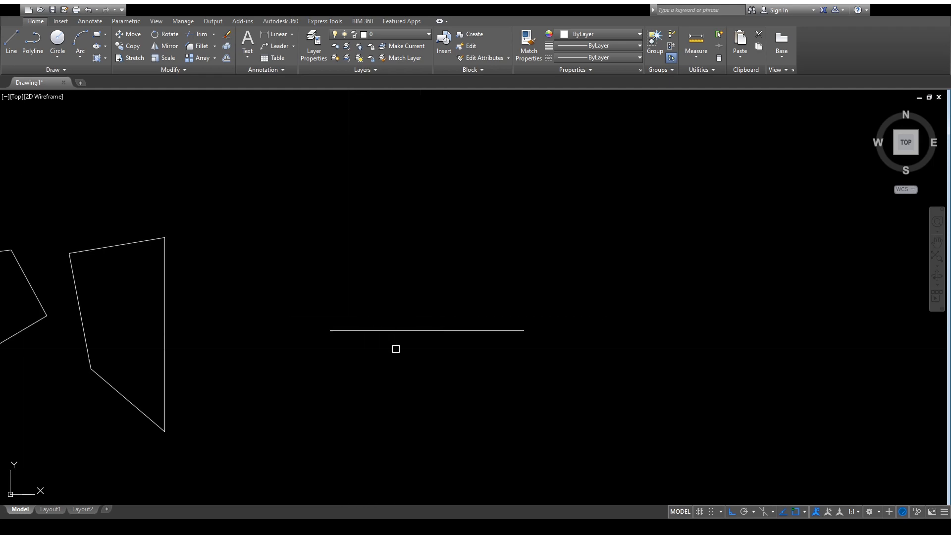
{"action": "scroll", "coordinate": [395, 348], "scroll_direction": "down", "scroll_amount": 2}
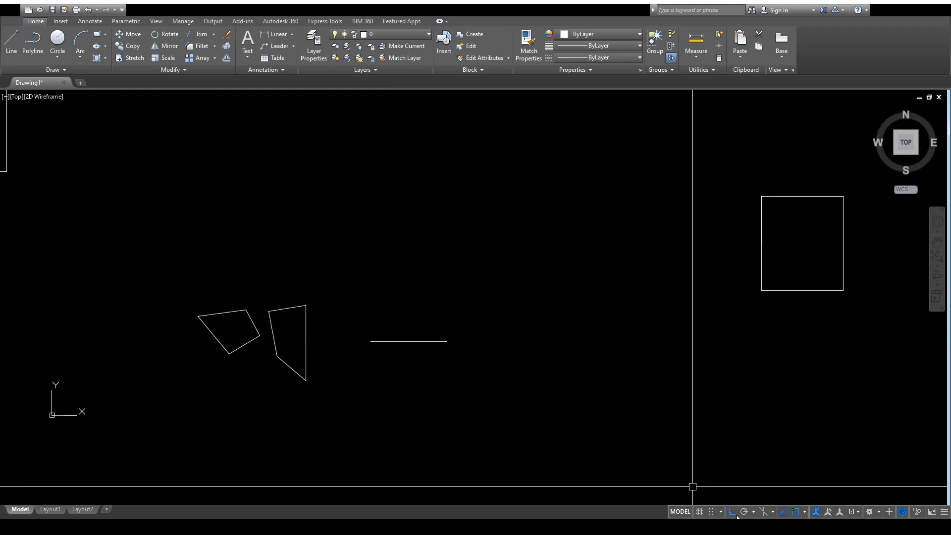
{"action": "scroll", "coordinate": [418, 378], "scroll_direction": "up", "scroll_amount": 2}
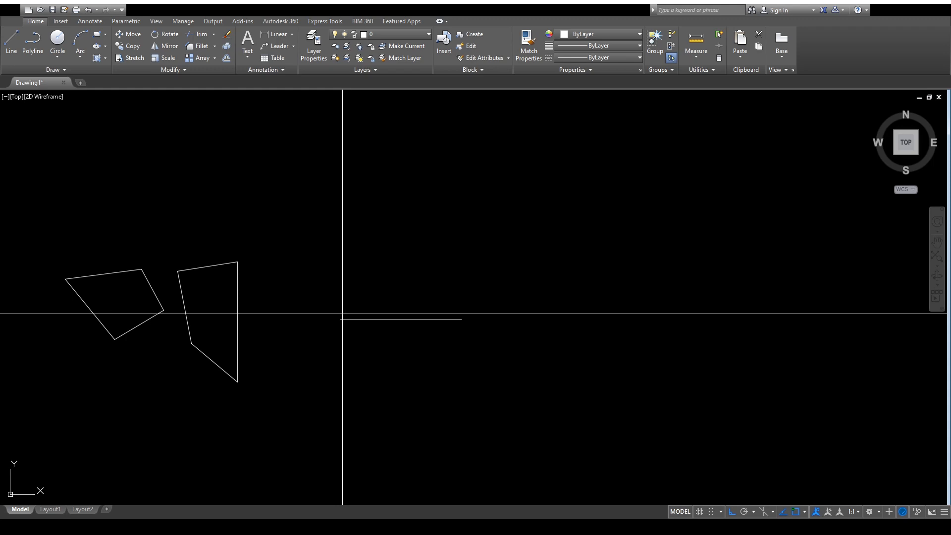
{"action": "scroll", "coordinate": [355, 195], "scroll_direction": "up", "scroll_amount": 2}
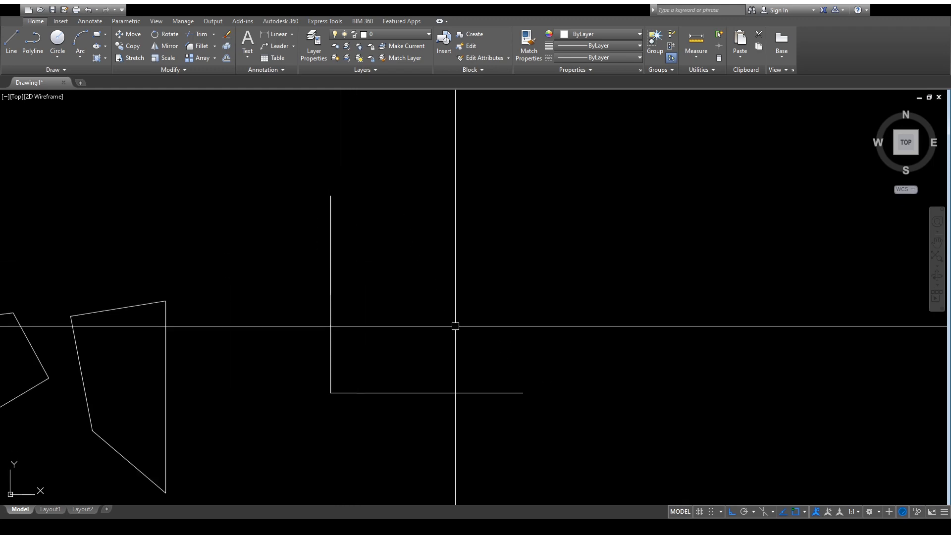
{"action": "scroll", "coordinate": [410, 291], "scroll_direction": "down", "scroll_amount": 2}
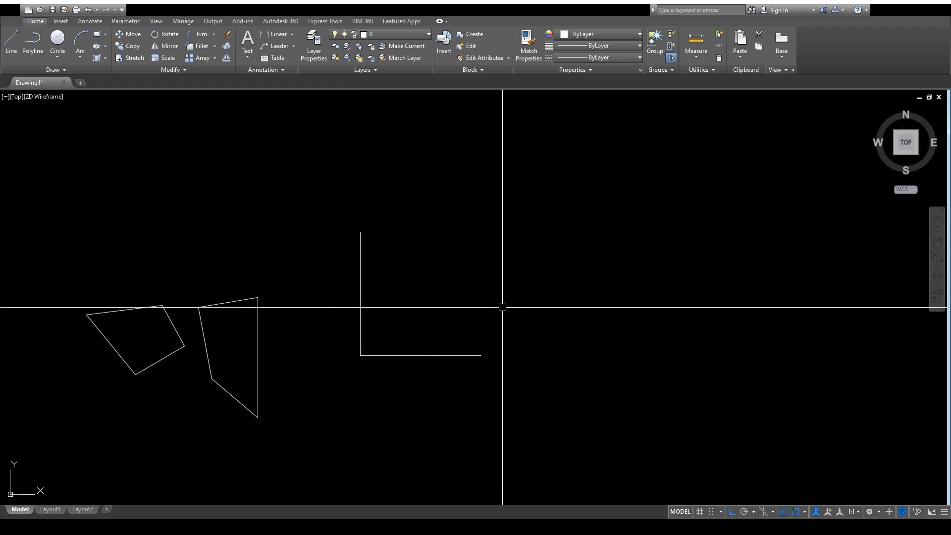
- Draw a slanted line rising to the right of the L-shaped lines, toggling Ortho off to set its direction
{"action": "left_click", "coordinate": [11, 52]}
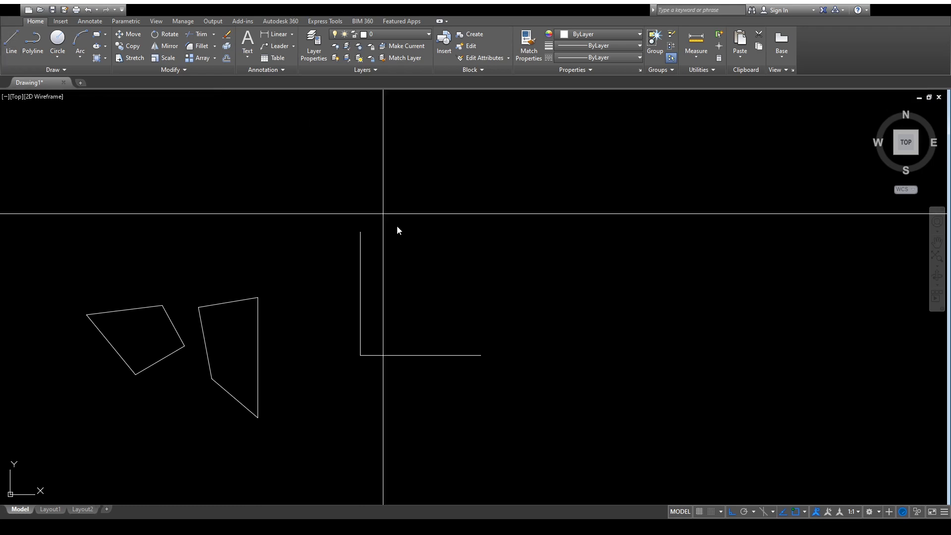
{"action": "left_click", "coordinate": [485, 305]}
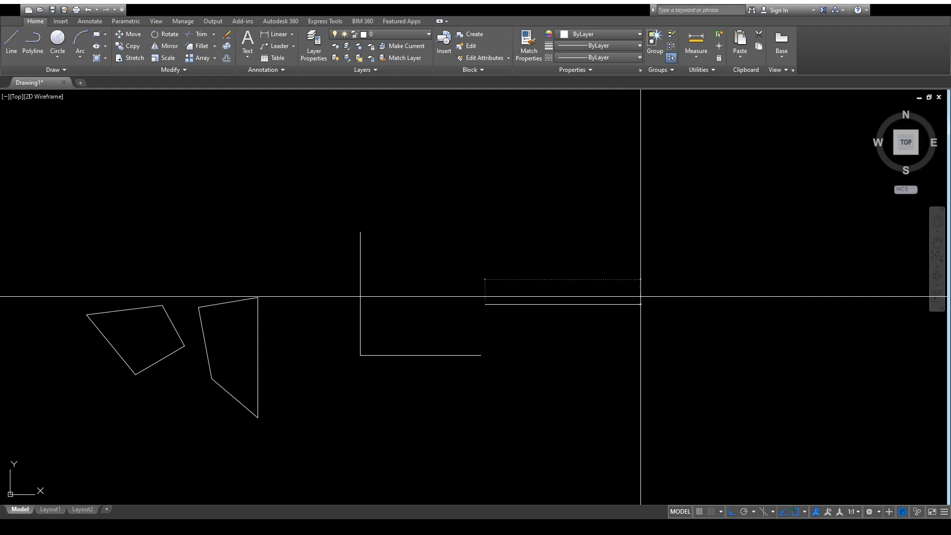
{"action": "key", "text": "F8"}
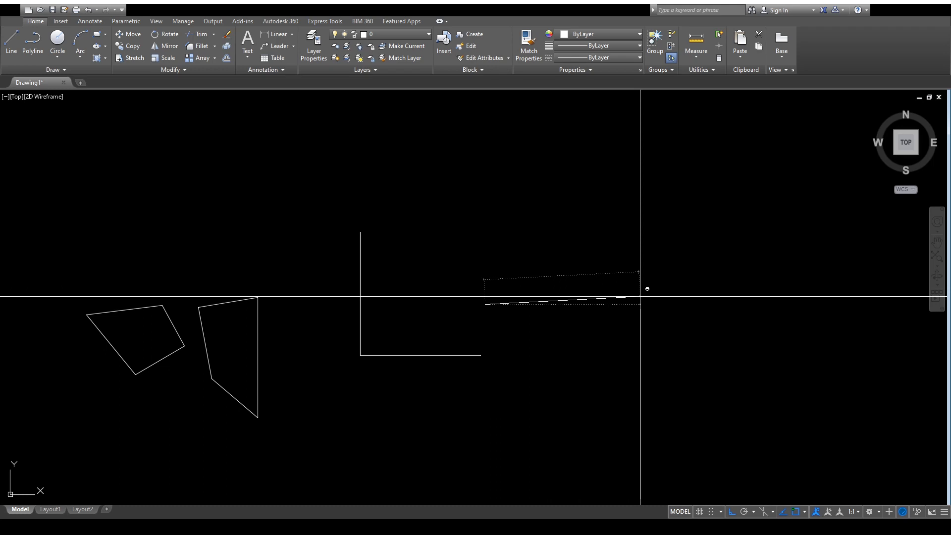
{"action": "key", "text": "Return"}
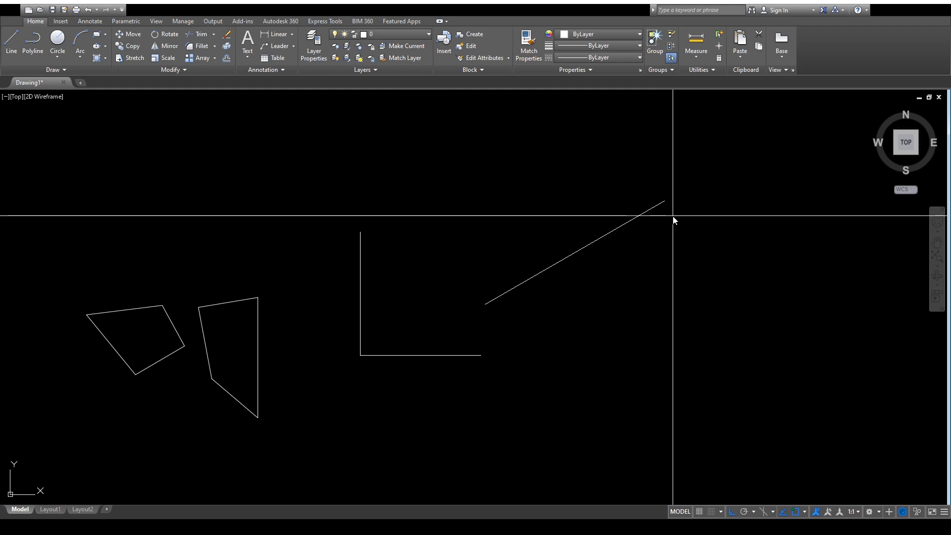
{"action": "key", "text": "Return"}
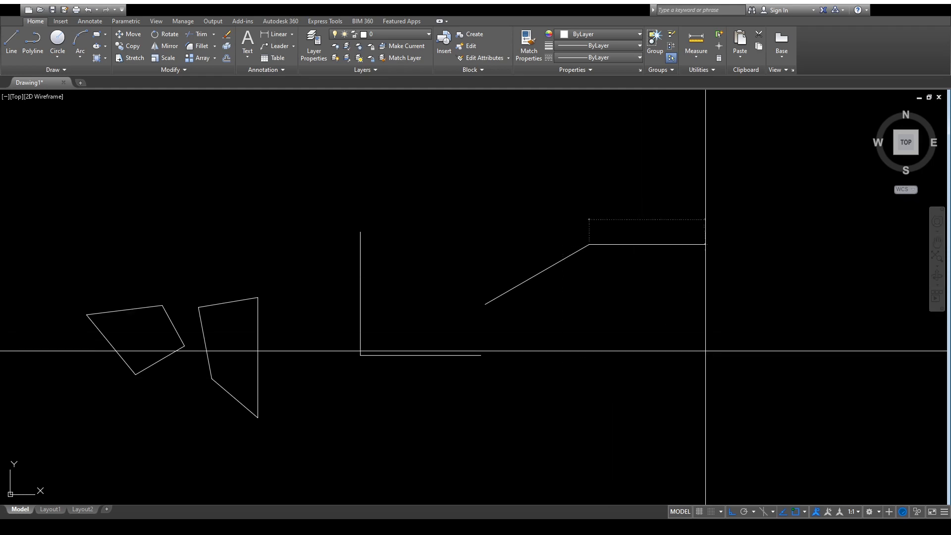
{"action": "key", "text": "Escape"}
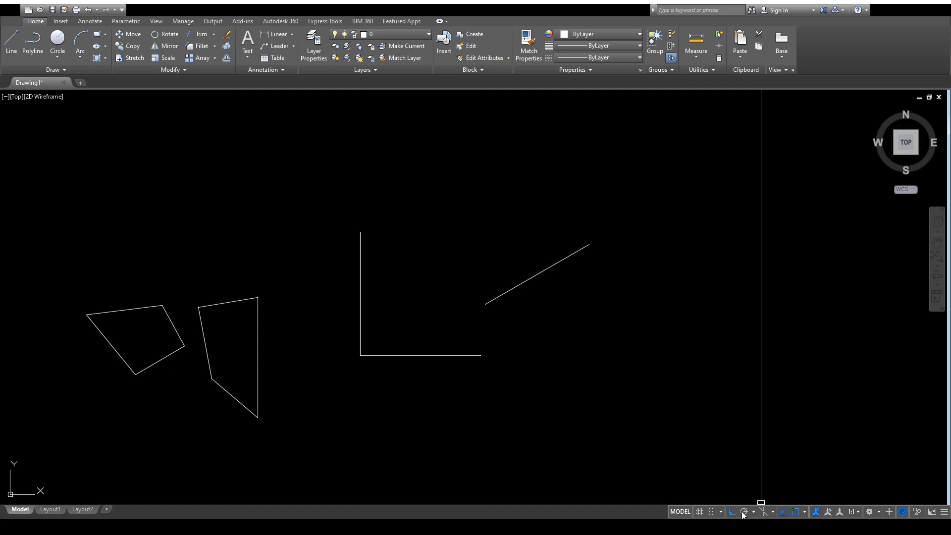
- Turn on polar tracking and try out line directions from two start points right of the L-shaped lines
{"action": "key", "text": "alt"}
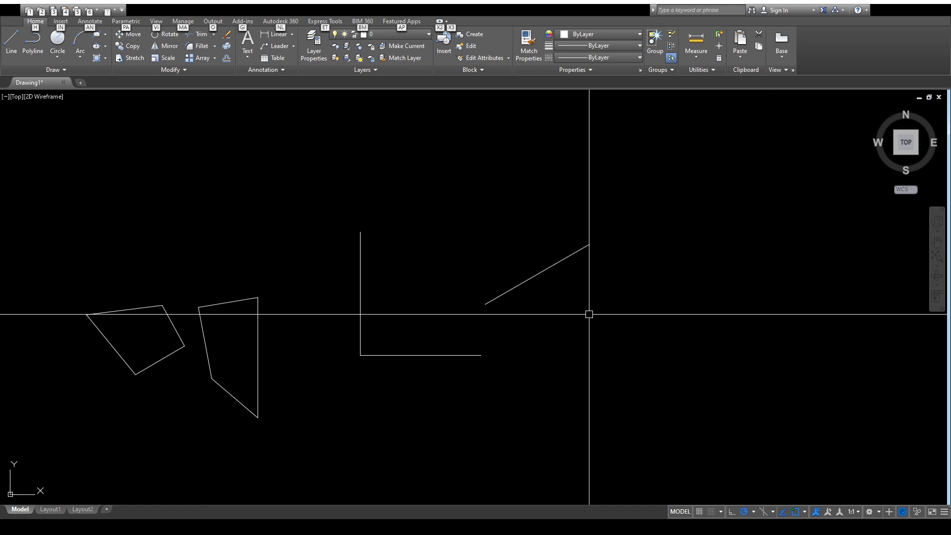
{"action": "left_click", "coordinate": [17, 46]}
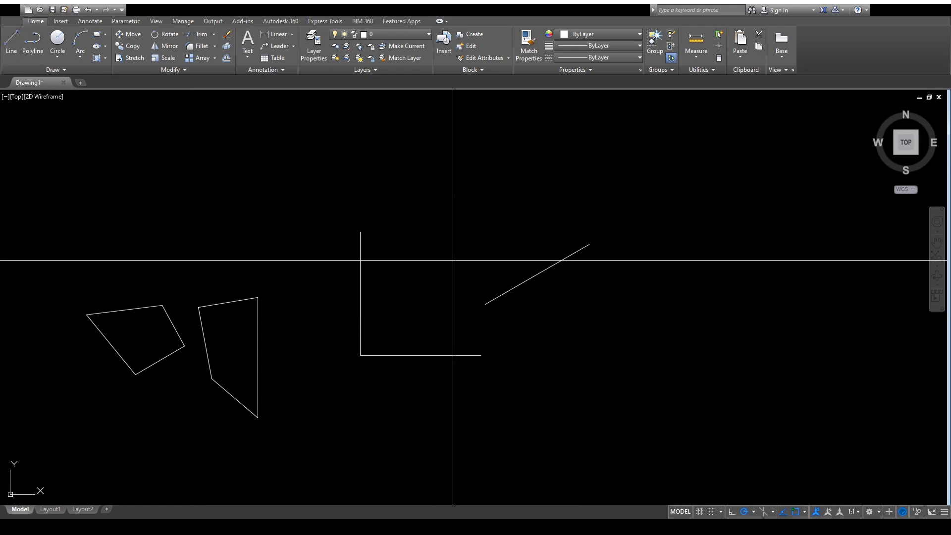
{"action": "left_click", "coordinate": [553, 334]}
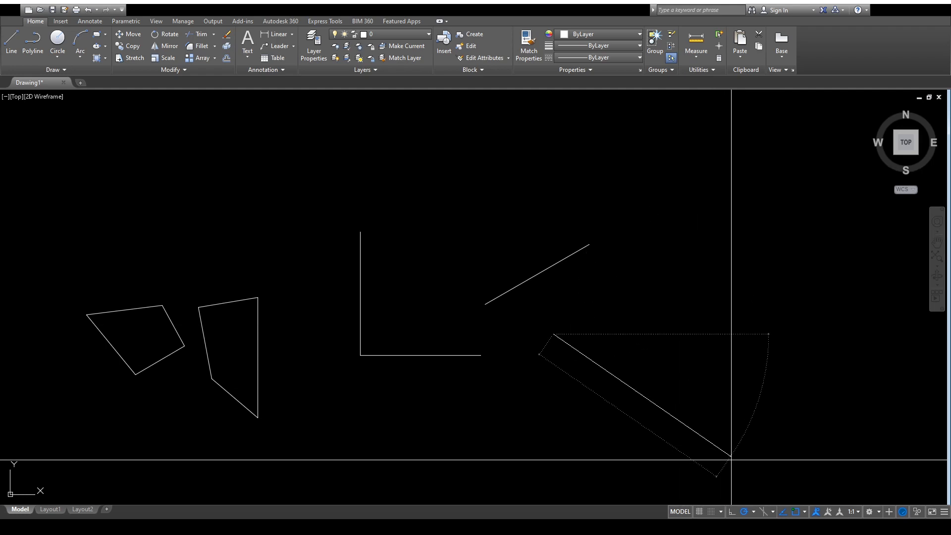
{"action": "key", "text": "Escape"}
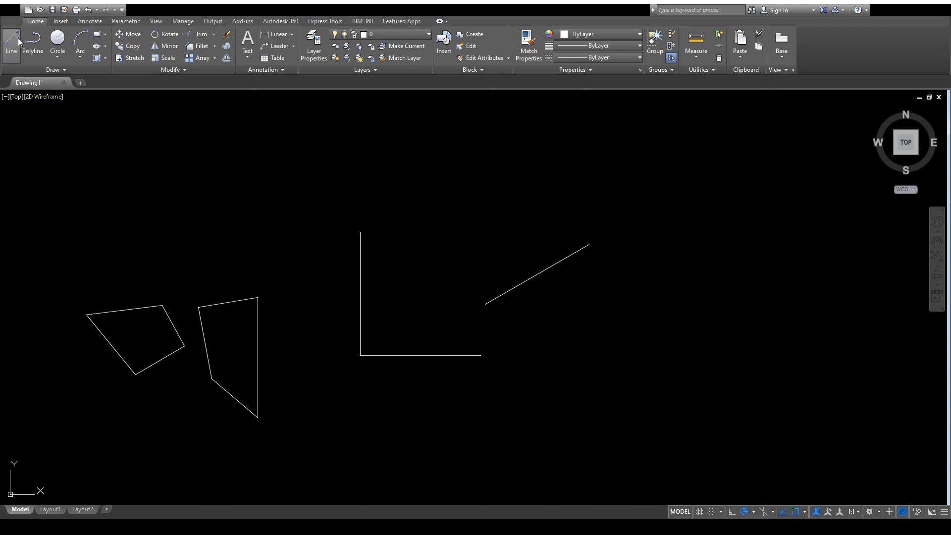
{"action": "left_click", "coordinate": [635, 328]}
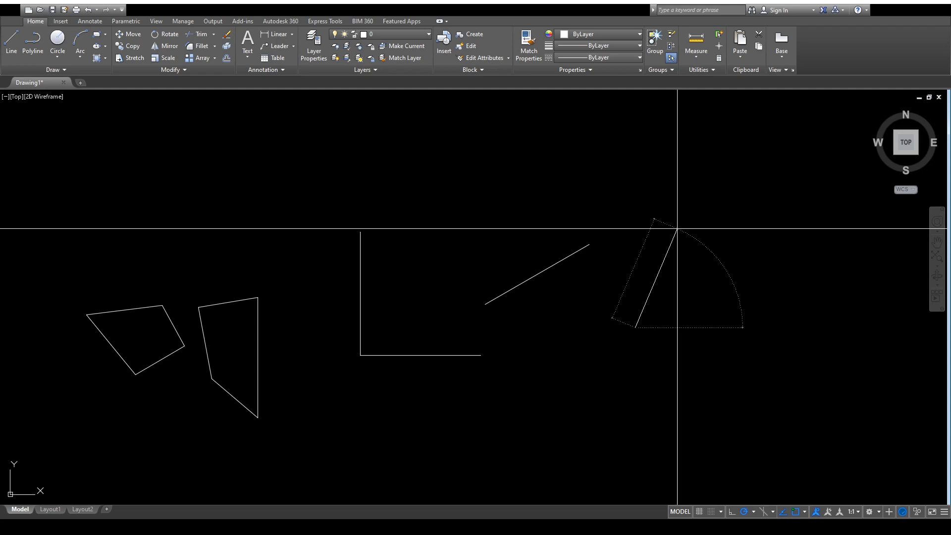
{"action": "key", "text": "Escape"}
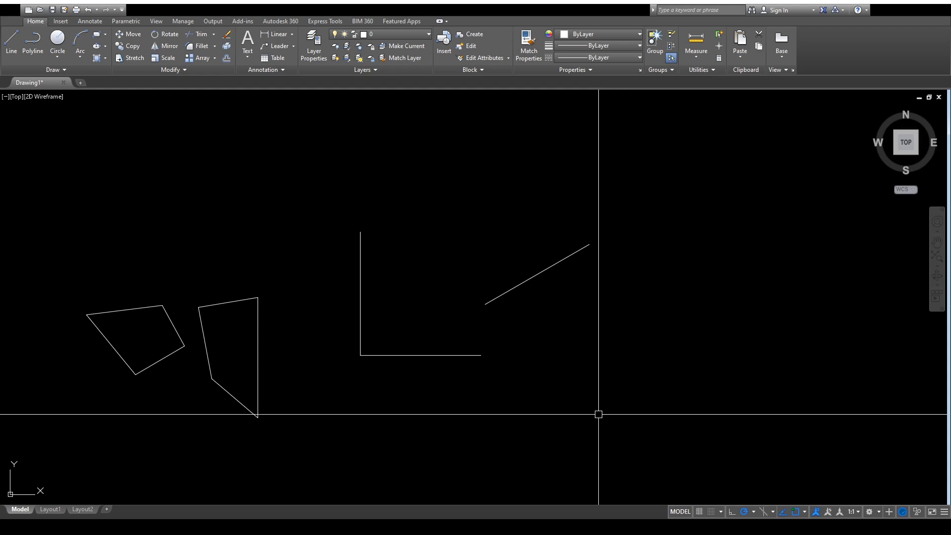
- Select all rectangles, four-sided shapes and lines with a selection window and delete them
{"action": "scroll", "coordinate": [599, 414], "scroll_direction": "down", "scroll_amount": 6}
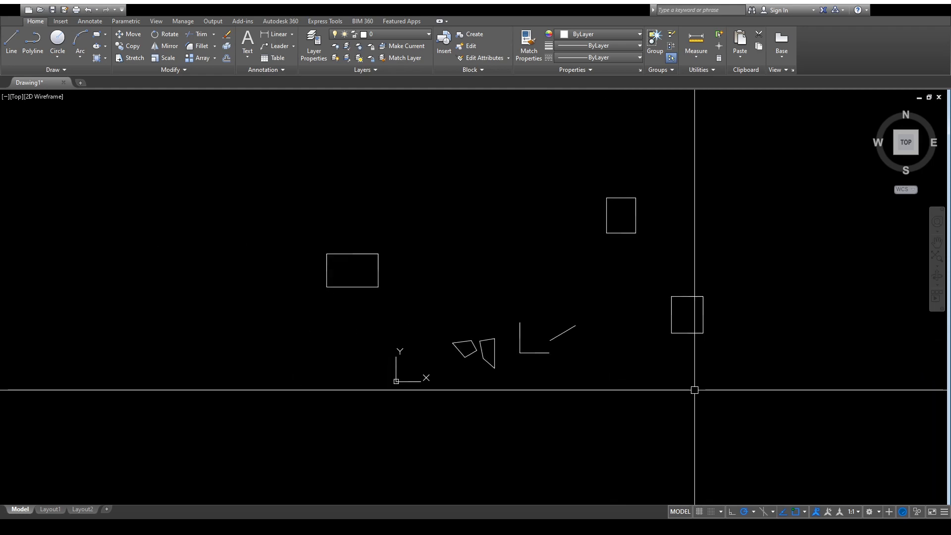
{"action": "left_click", "coordinate": [260, 125]}
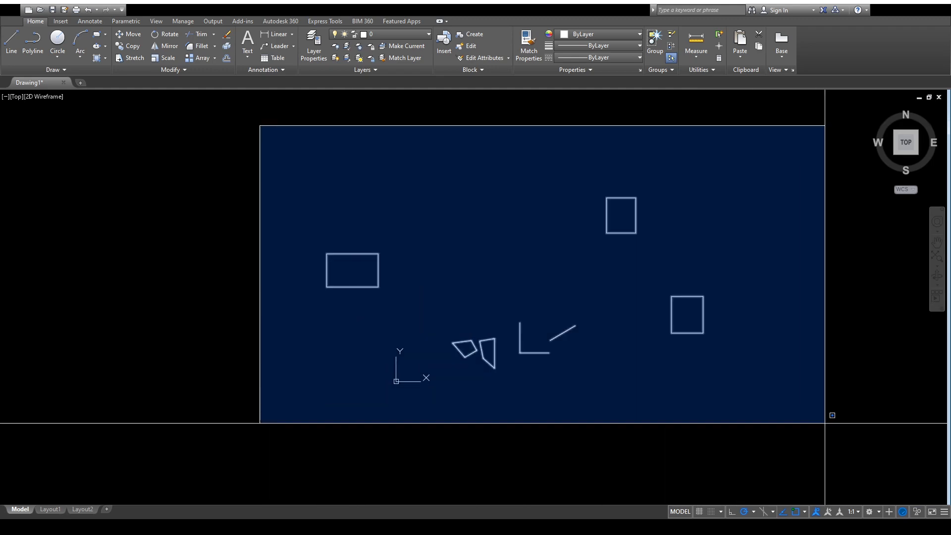
{"action": "key", "text": "Escape"}
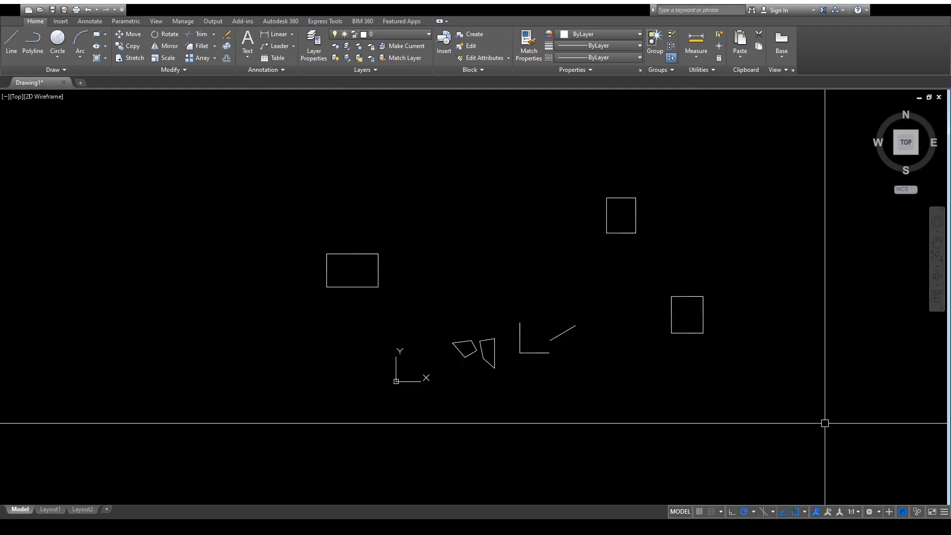
{"action": "left_click", "coordinate": [267, 149]}
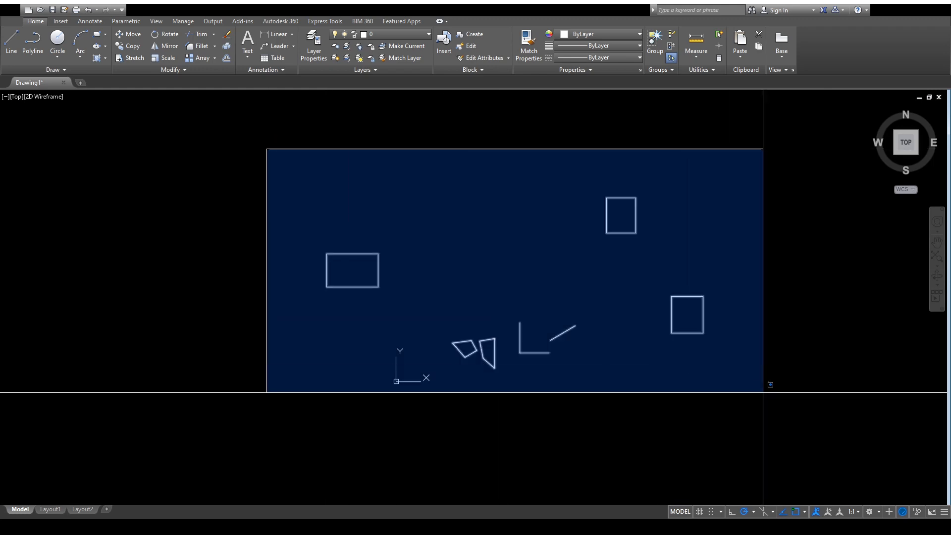
{"action": "left_click", "coordinate": [763, 393]}
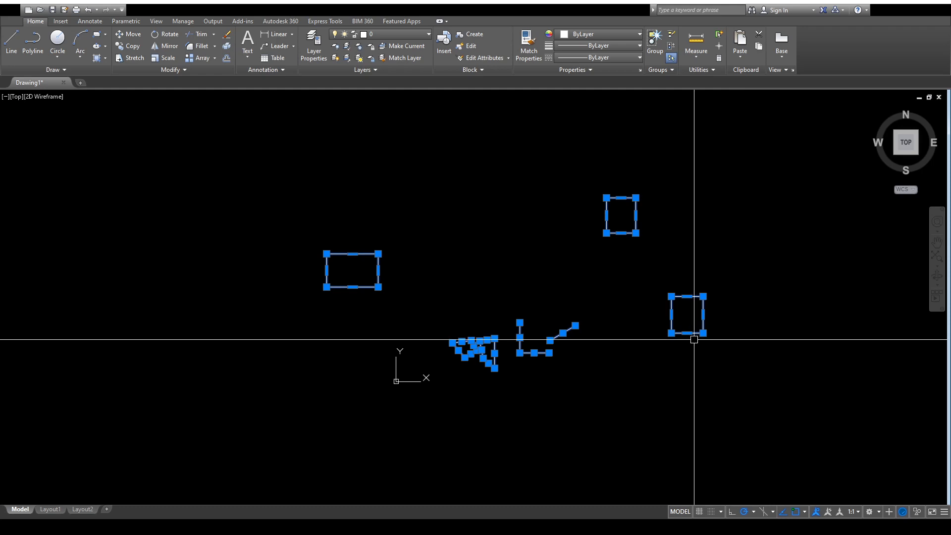
{"action": "key", "text": "Delete"}
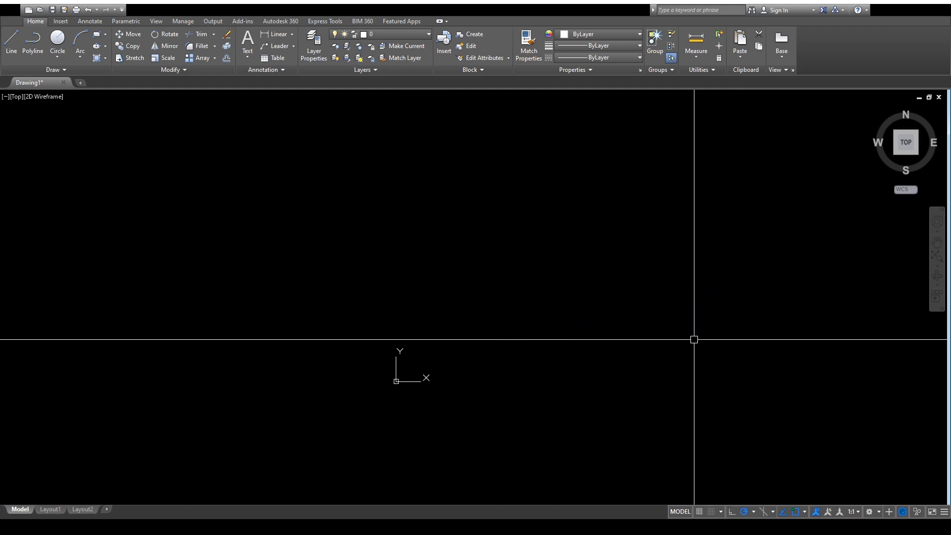
- Undo the deletion of all shapes, redo it, and undo it once more to restore the rectangles, four-sided shapes and lines
{"action": "key", "text": "ctrl+z"}
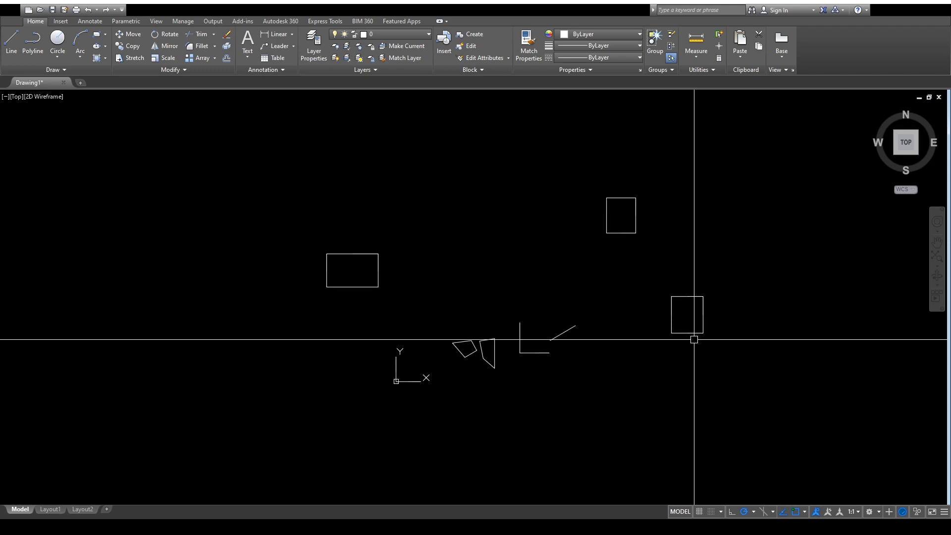
{"action": "key", "text": "ctrl+y"}
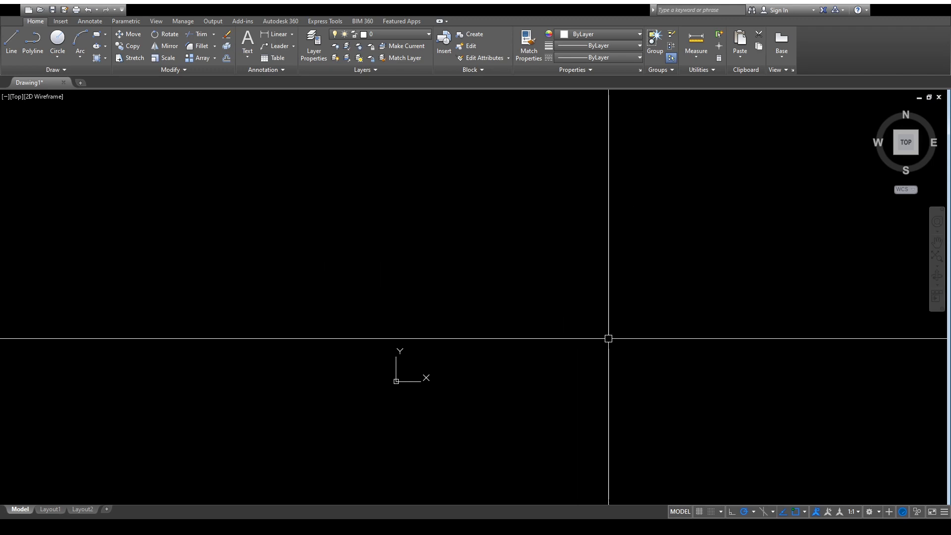
{"action": "middle_click_drag", "start_coordinate": [602, 340], "coordinate": [500, 357]}
{"action": "scroll", "coordinate": [499, 357], "scroll_direction": "down", "scroll_amount": 2}
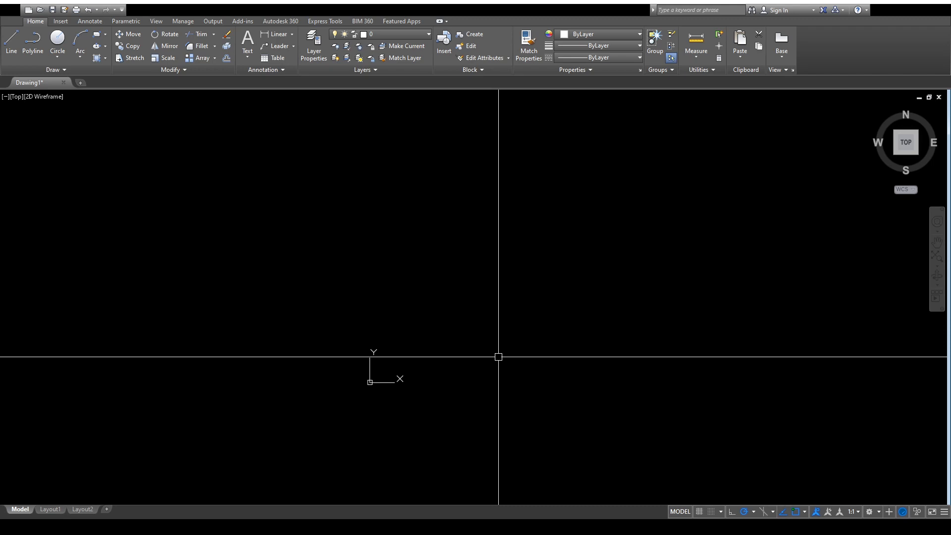
{"action": "scroll", "coordinate": [499, 357], "scroll_direction": "down", "scroll_amount": 1}
{"action": "key", "text": "ctrl+z"}
{"action": "scroll", "coordinate": [549, 343], "scroll_direction": "up", "scroll_amount": 4}
{"action": "middle_click_drag", "start_coordinate": [546, 375], "coordinate": [473, 359]}
{"action": "scroll", "coordinate": [471, 323], "scroll_direction": "down", "scroll_amount": 4}
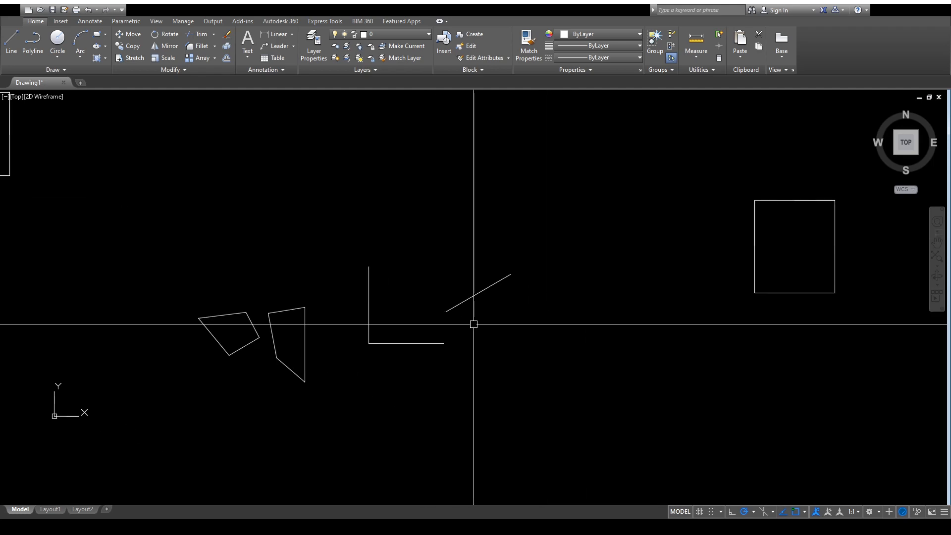
- Delete the three rectangles using crossing selections, keeping the four-sided shapes and the lines
{"action": "left_click", "coordinate": [651, 345]}
{"action": "left_click", "coordinate": [522, 149]}
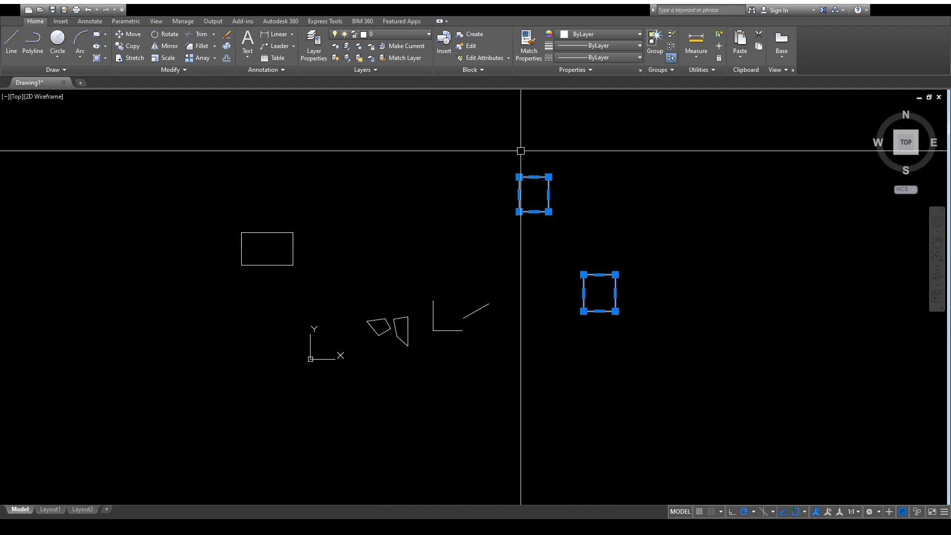
{"action": "key", "text": "Delete"}
{"action": "left_click", "coordinate": [301, 273]}
{"action": "left_click", "coordinate": [186, 206]}
{"action": "key", "text": "Delete"}
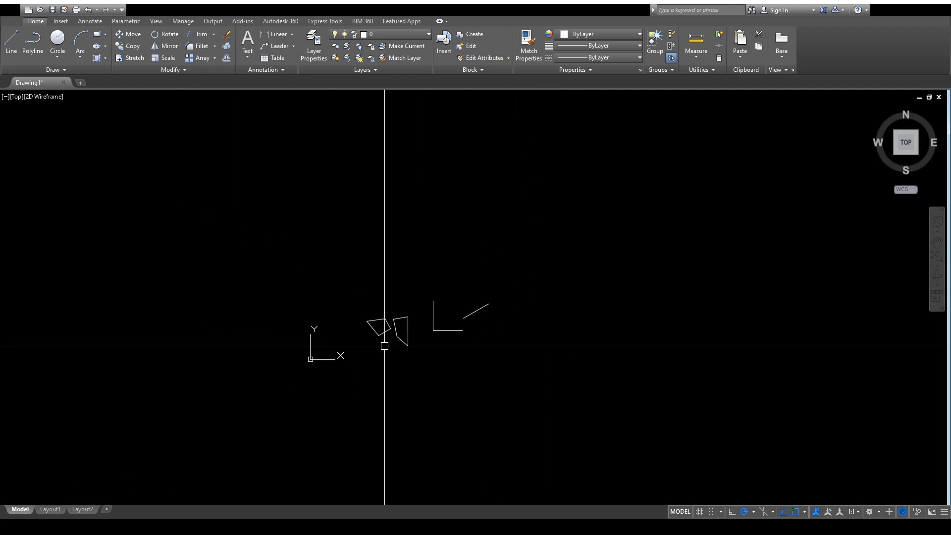
- Draw a horizontal line above the L-shaped lines with Ortho mode on
{"action": "scroll", "coordinate": [446, 377], "scroll_direction": "up", "scroll_amount": 4}
{"action": "middle_click_drag", "start_coordinate": [505, 292], "coordinate": [467, 364]}
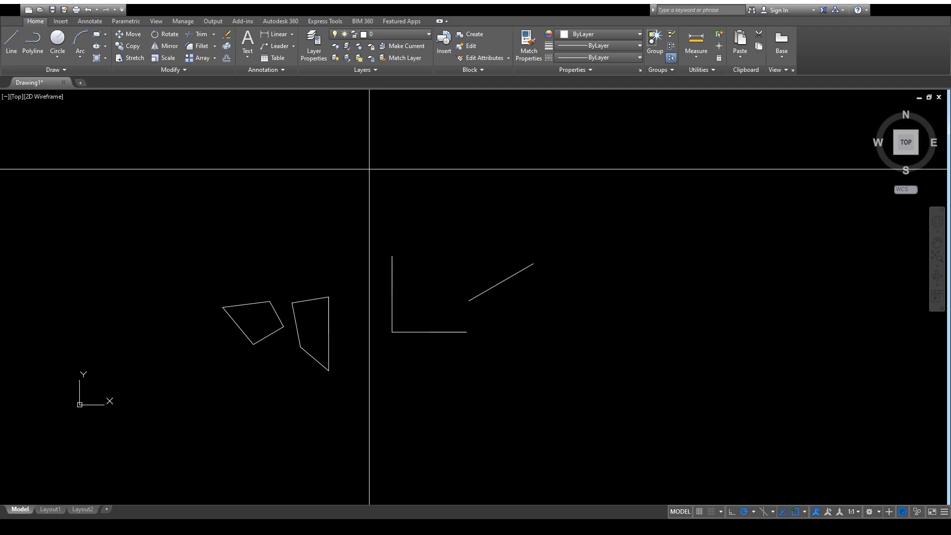
{"action": "mouse_move", "coordinate": [374, 187]}
{"action": "left_mouse_down"}
{"action": "mouse_move", "coordinate": [515, 251]}
{"action": "mouse_move", "coordinate": [680, 187]}
{"action": "mouse_move", "coordinate": [682, 204]}
{"action": "mouse_move", "coordinate": [686, 187]}
{"action": "mouse_move", "coordinate": [669, 248]}
{"action": "mouse_move", "coordinate": [675, 215]}
{"action": "mouse_move", "coordinate": [692, 479]}
{"action": "mouse_move", "coordinate": [672, 330]}
{"action": "mouse_move", "coordinate": [564, 206]}
{"action": "mouse_move", "coordinate": [653, 196]}
{"action": "mouse_move", "coordinate": [628, 204]}
{"action": "left_mouse_up"}
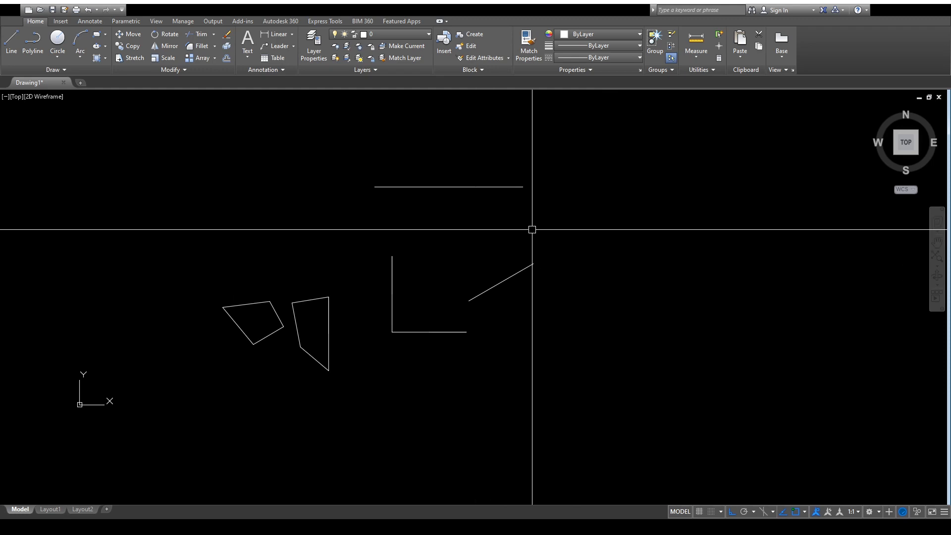
- Draw a closed six-sided polyline right of the slanted line, with Ortho on for the first two segments and off for the rest
{"action": "middle_click_drag", "start_coordinate": [544, 276], "coordinate": [466, 304]}
{"action": "middle_click_drag", "start_coordinate": [424, 229], "coordinate": [377, 284]}
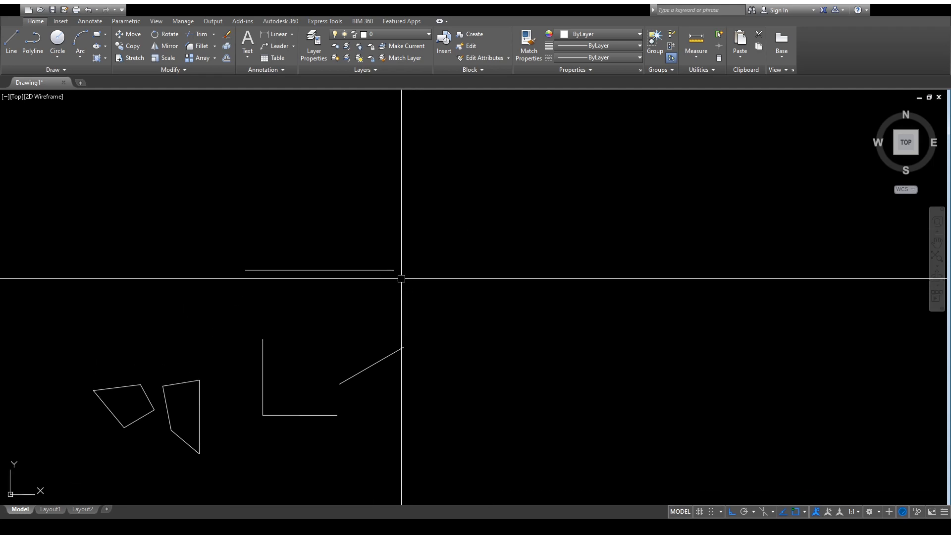
{"action": "middle_click_drag", "start_coordinate": [402, 298], "coordinate": [348, 346]}
{"action": "mouse_move", "coordinate": [326, 434]}
{"action": "middle_mouse_down"}
{"action": "mouse_move", "coordinate": [317, 431]}
{"action": "mouse_move", "coordinate": [269, 320]}
{"action": "middle_mouse_up"}
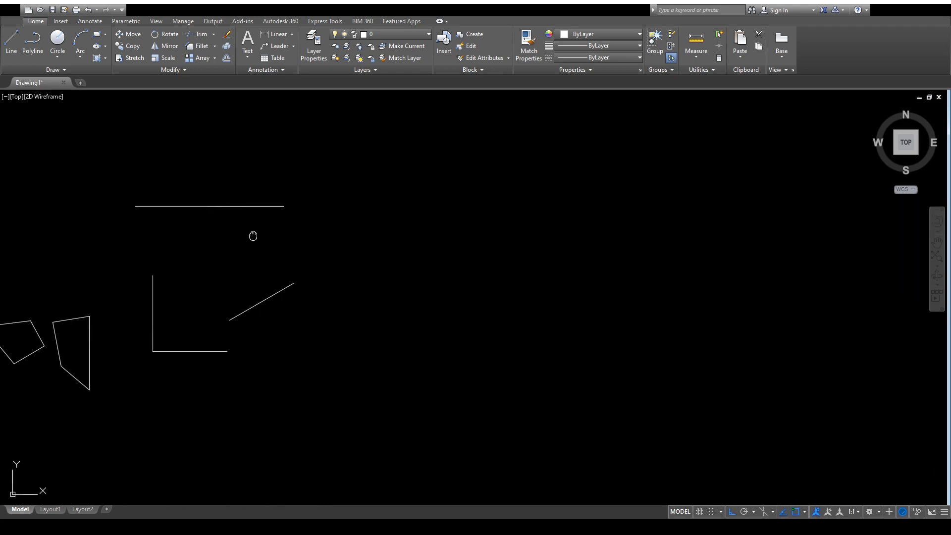
{"action": "middle_click_drag", "start_coordinate": [253, 233], "coordinate": [274, 240]}
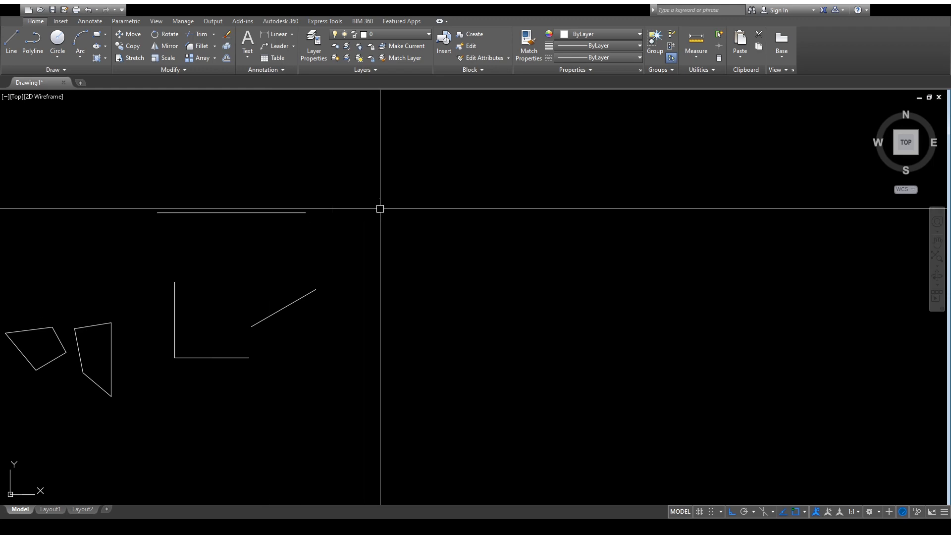
{"action": "left_click", "coordinate": [30, 48]}
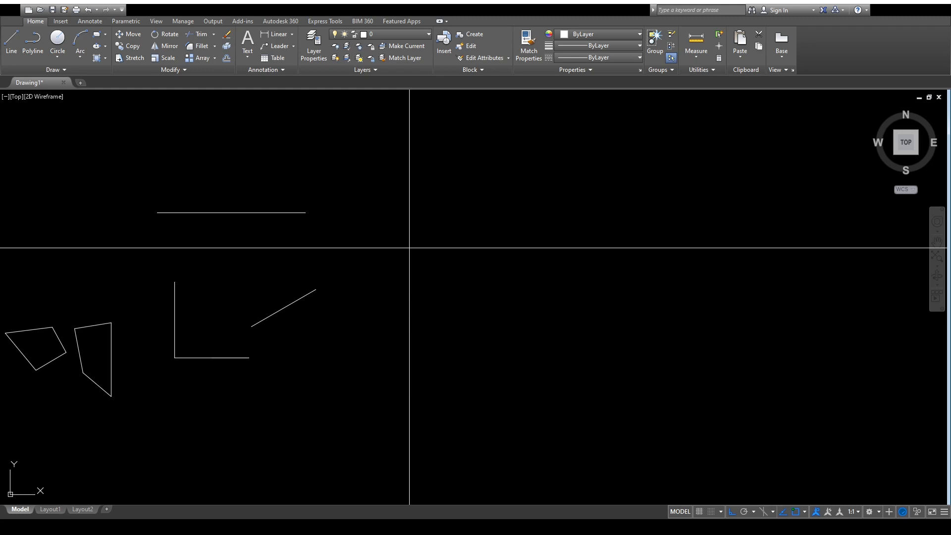
{"action": "left_click", "coordinate": [380, 269]}
{"action": "left_click", "coordinate": [380, 352]}
{"action": "left_click", "coordinate": [441, 352]}
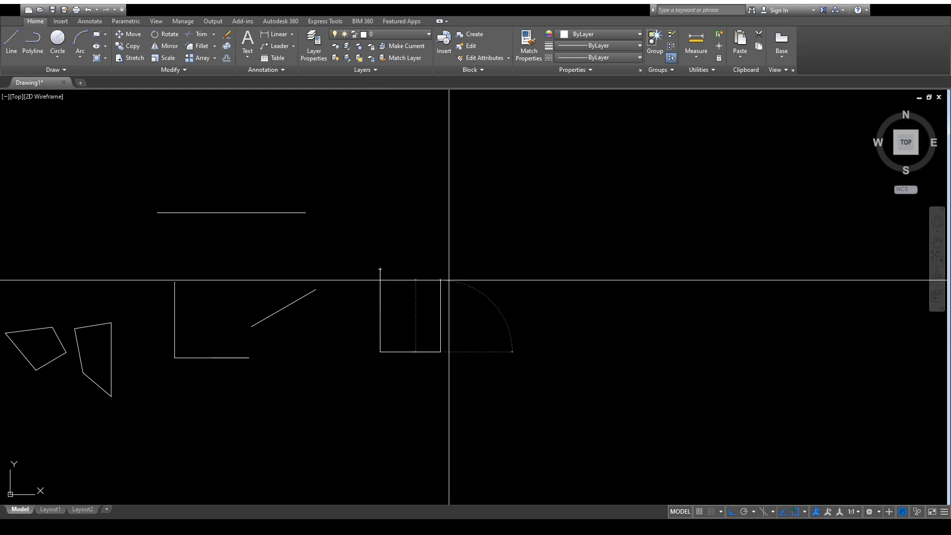
{"action": "left_click", "coordinate": [483, 253]}
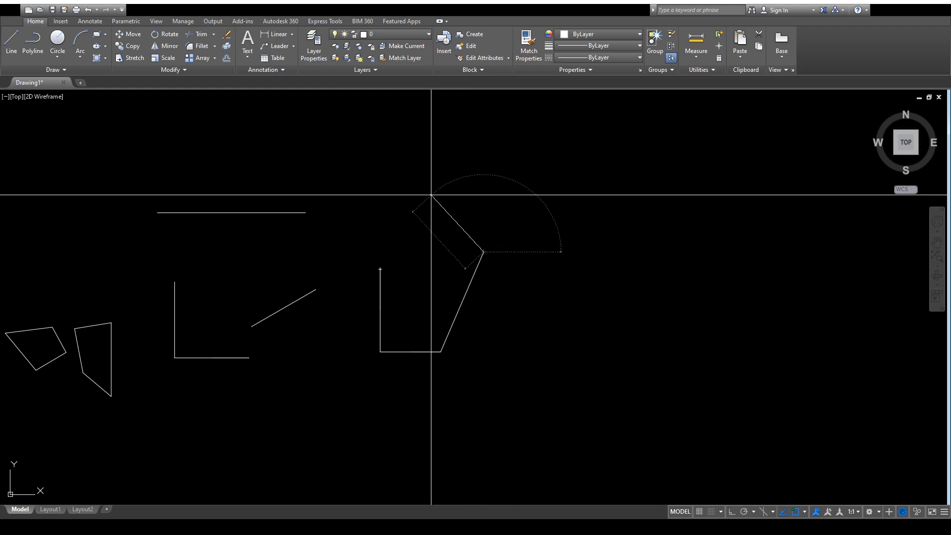
{"action": "left_click", "coordinate": [431, 195]}
{"action": "left_click", "coordinate": [414, 286]}
{"action": "left_click", "coordinate": [380, 270]}
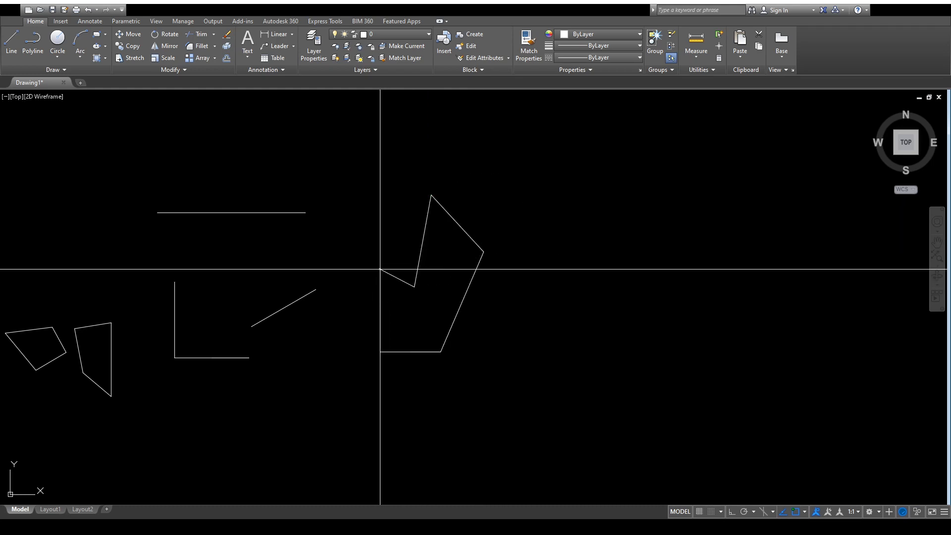
- Select the separate lines of the four-sided shape nearest the L-shaped lines one by one and with a crossing window, and clear the selection
{"action": "middle_click_drag", "start_coordinate": [414, 357], "coordinate": [511, 334]}
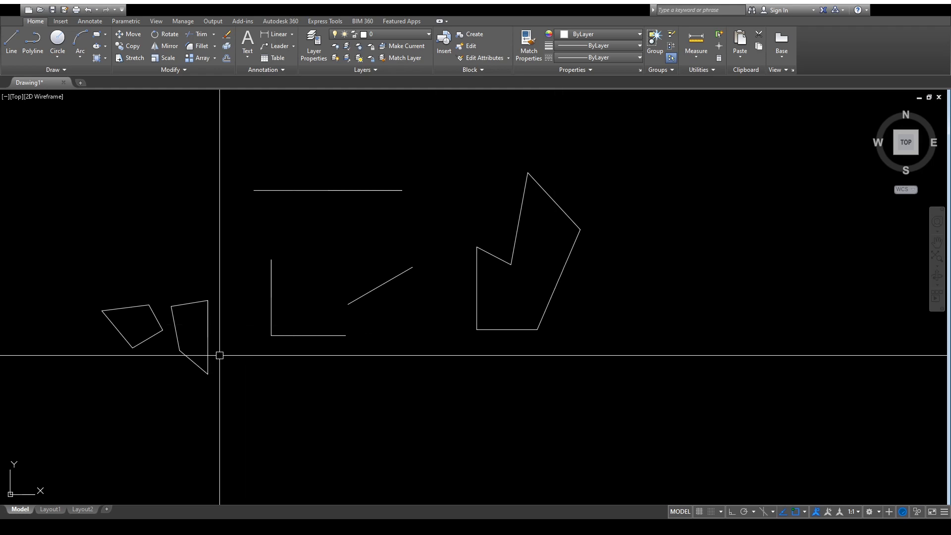
{"action": "scroll", "coordinate": [198, 355], "scroll_direction": "up", "scroll_amount": 2}
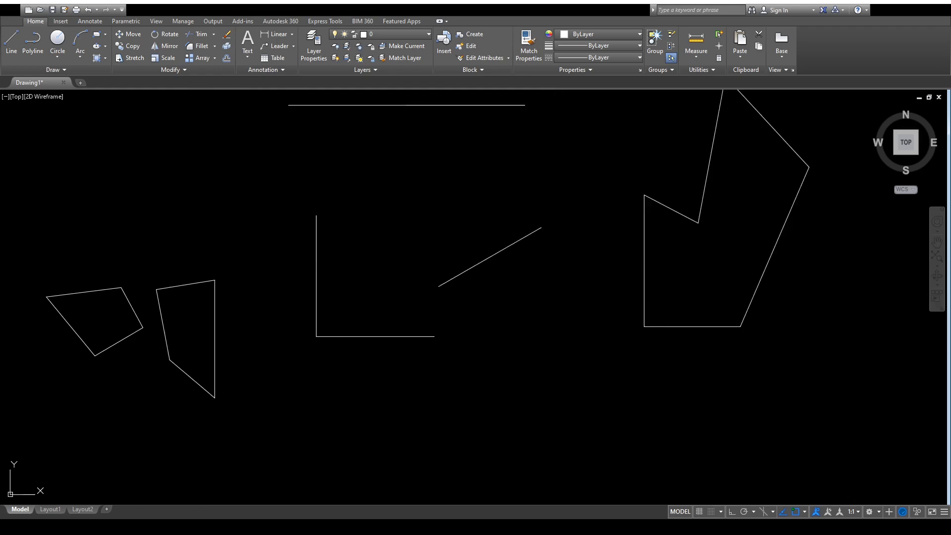
{"action": "left_click", "coordinate": [215, 382]}
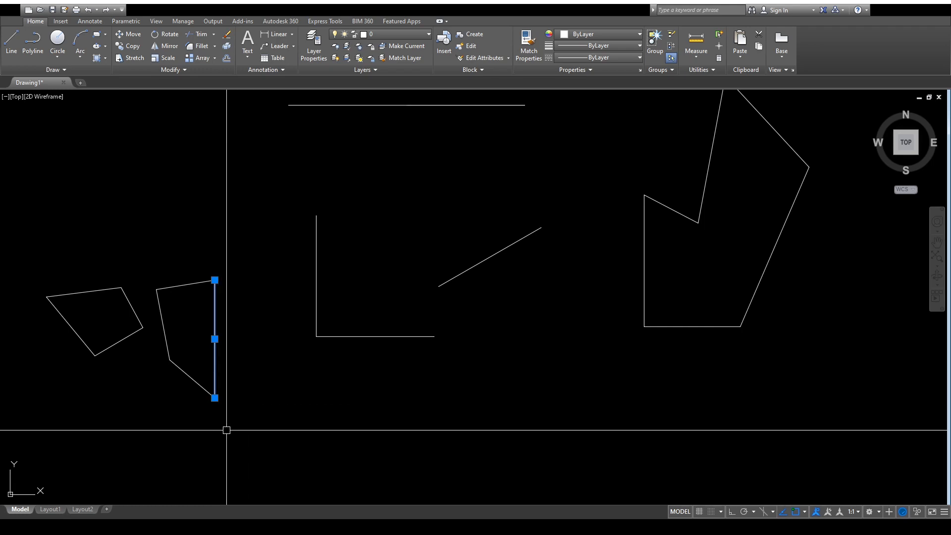
{"action": "middle_click_drag", "start_coordinate": [314, 347], "coordinate": [310, 388]}
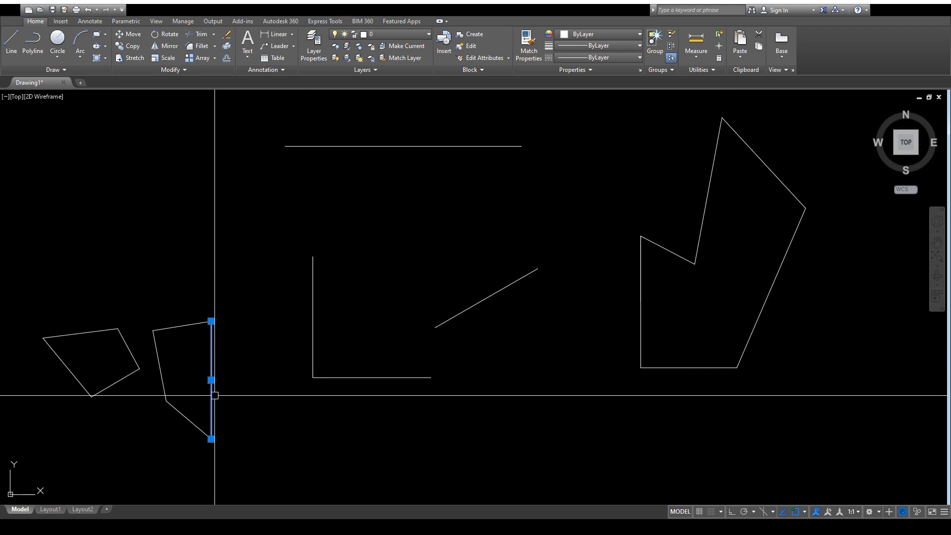
{"action": "left_click", "coordinate": [182, 414]}
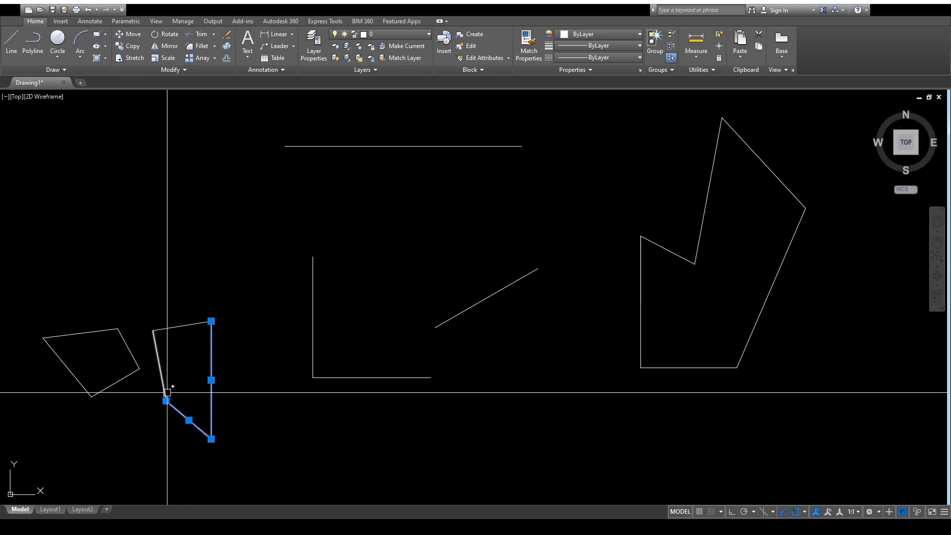
{"action": "left_click", "coordinate": [160, 367]}
{"action": "left_click", "coordinate": [182, 326]}
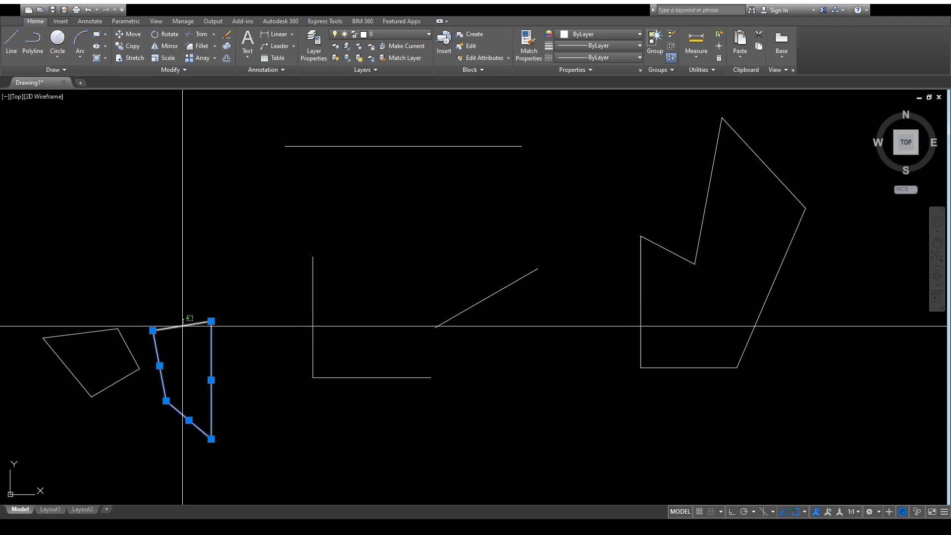
{"action": "left_click", "coordinate": [233, 455]}
{"action": "left_click", "coordinate": [154, 284]}
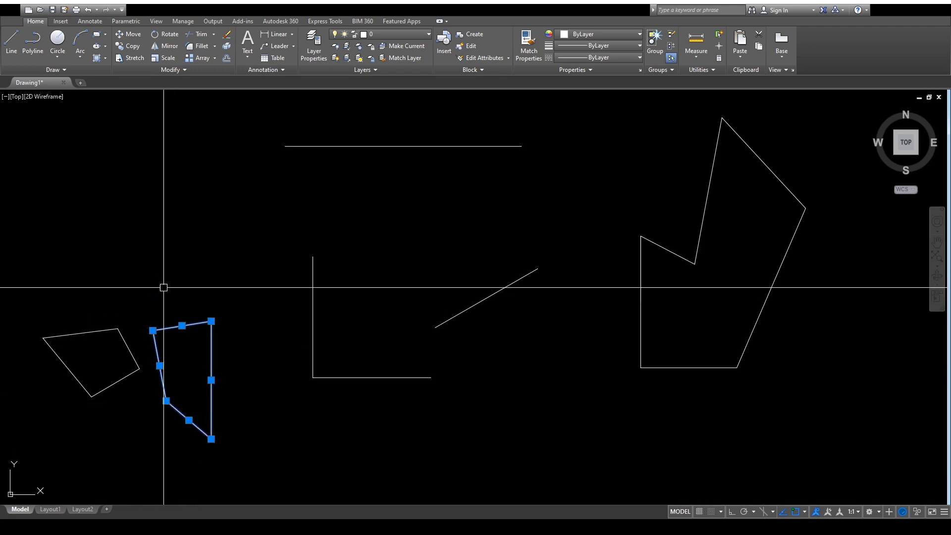
{"action": "scroll", "coordinate": [463, 337], "scroll_direction": "down", "scroll_amount": 2}
{"action": "middle_click_drag", "start_coordinate": [463, 337], "coordinate": [348, 315]}
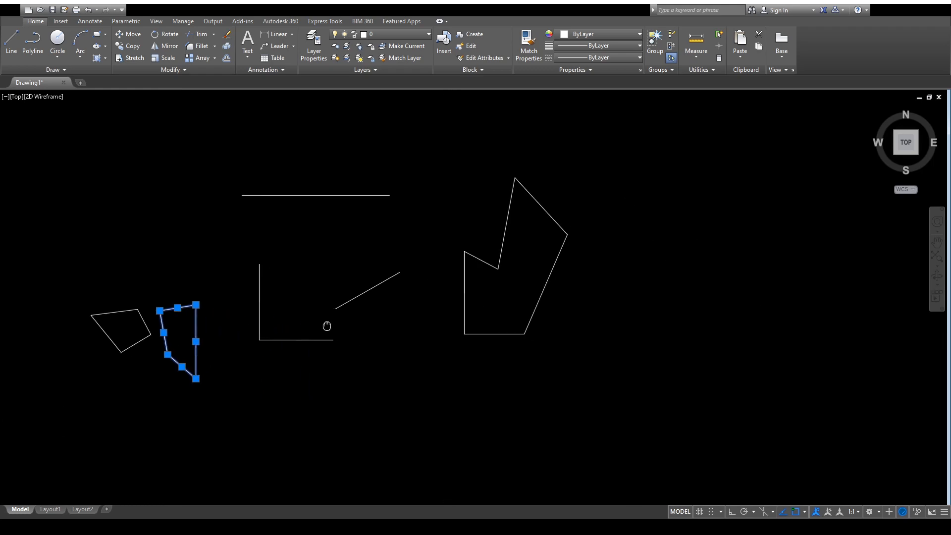
{"action": "key", "text": "Escape"}
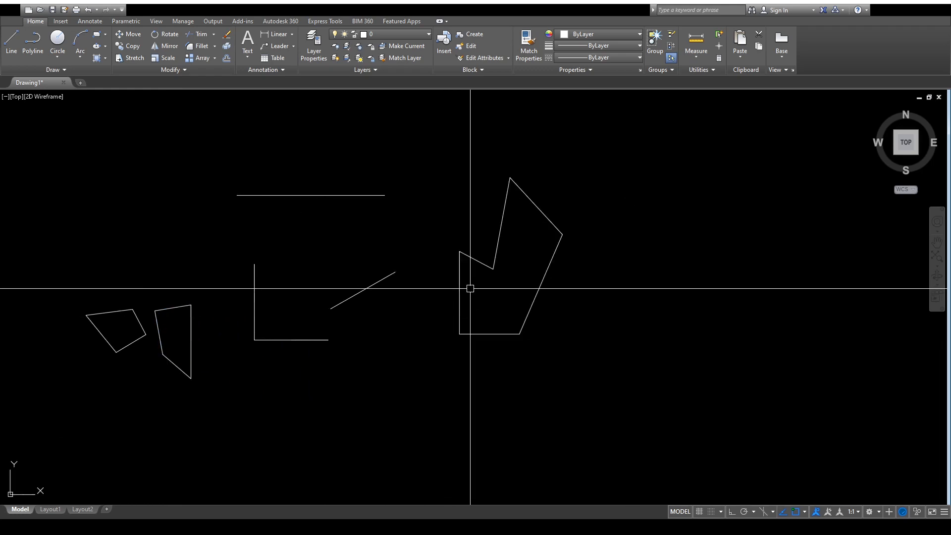
- Select the closed six-sided polyline by one edge to examine it as a single object, and clear the selection
{"action": "left_click", "coordinate": [477, 263]}
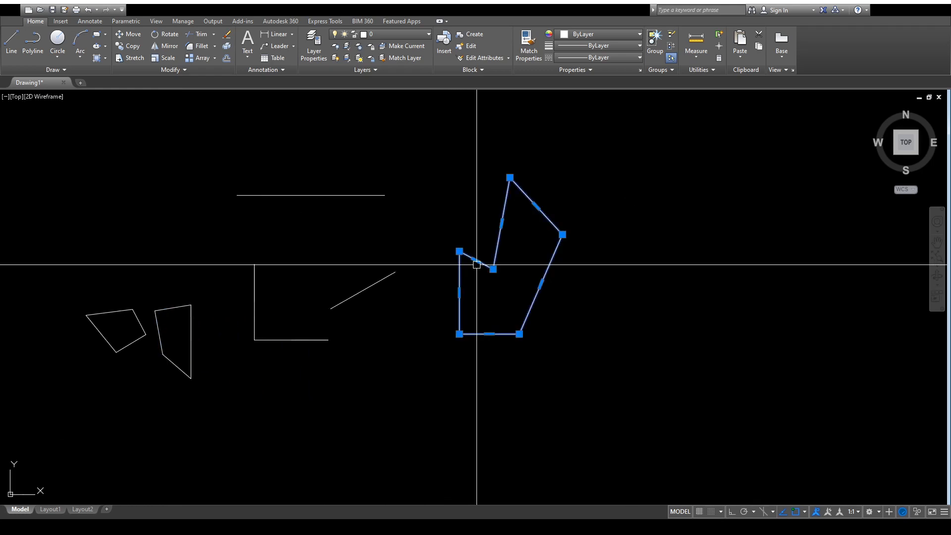
{"action": "mouse_move", "coordinate": [501, 325]}
{"action": "middle_mouse_down"}
{"action": "mouse_move", "coordinate": [466, 365]}
{"action": "mouse_move", "coordinate": [480, 447]}
{"action": "middle_mouse_up"}
{"action": "scroll", "coordinate": [472, 485], "scroll_direction": "up", "scroll_amount": 2}
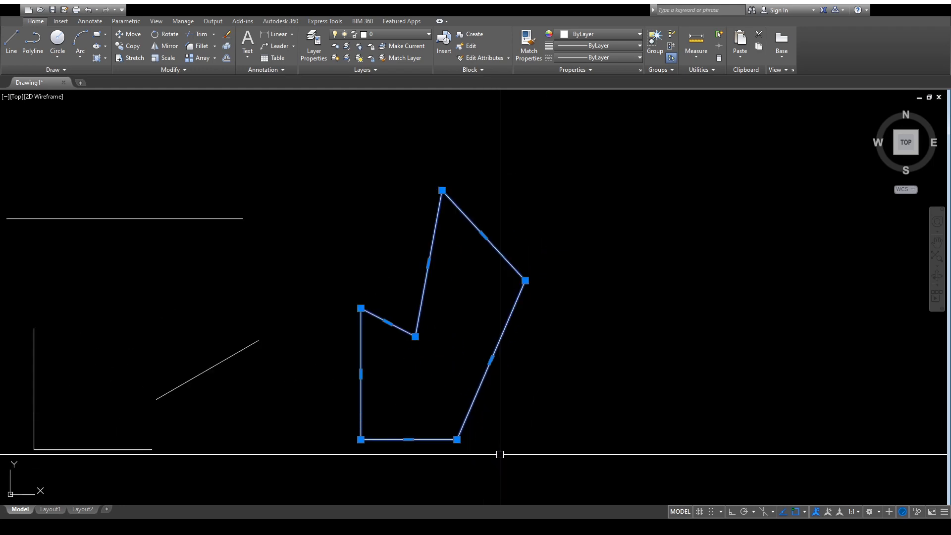
{"action": "middle_click_drag", "start_coordinate": [500, 454], "coordinate": [546, 388]}
{"action": "scroll", "coordinate": [551, 416], "scroll_direction": "down", "scroll_amount": 2}
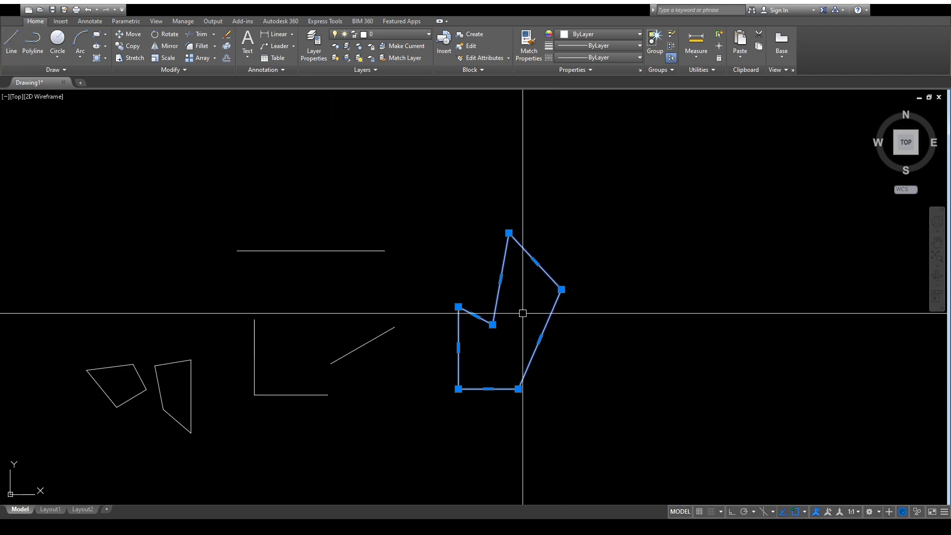
{"action": "key", "text": "Escape"}
- Draw a single line sloping down to the right, above and to the right of the six-sided polyline
{"action": "middle_click_drag", "start_coordinate": [523, 313], "coordinate": [480, 304]}
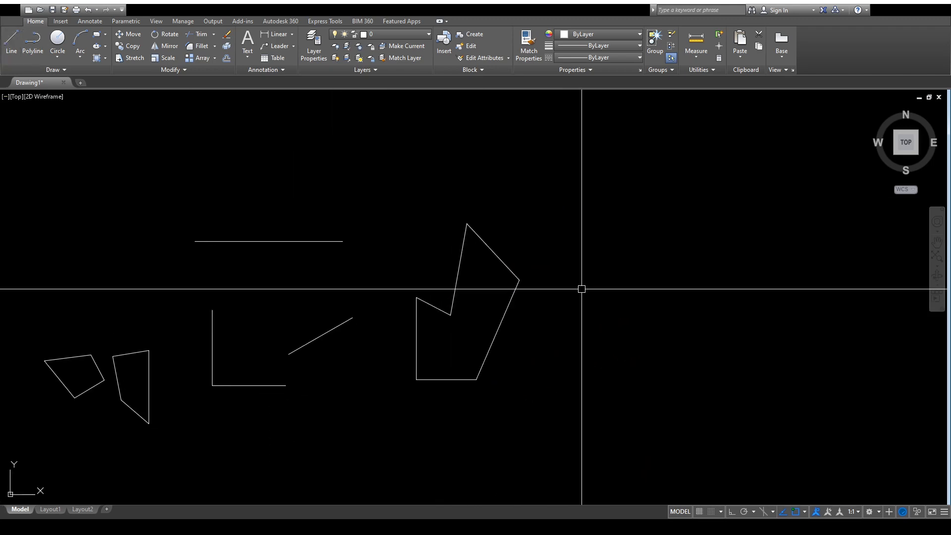
{"action": "key", "text": "l"}
{"action": "key", "text": "Return"}
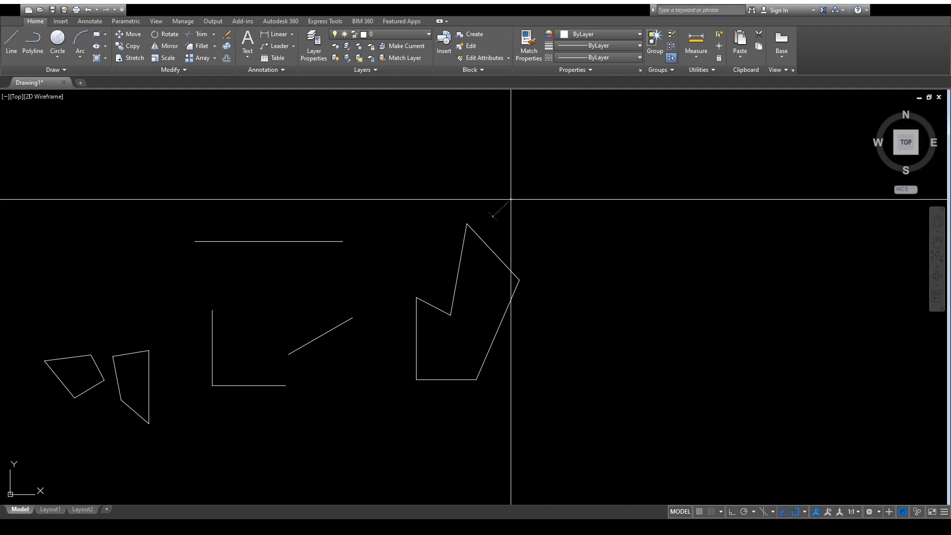
{"action": "left_click", "coordinate": [510, 199]}
{"action": "left_click", "coordinate": [603, 246]}
{"action": "key", "text": "Return"}
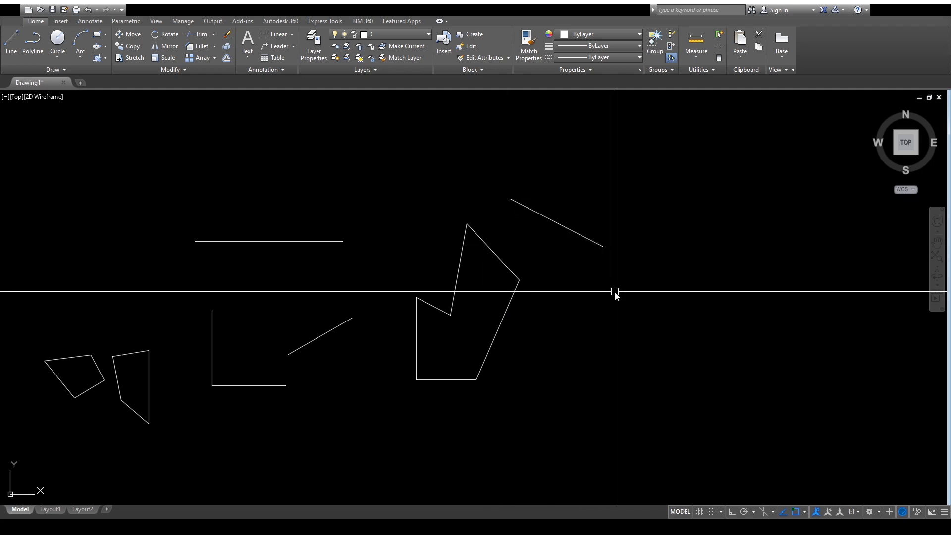
- Repeat the Line command and draw a closed jagged shape of connected segments right of the six-sided polyline
{"action": "key", "text": "space"}
{"action": "left_click", "coordinate": [545, 348]}
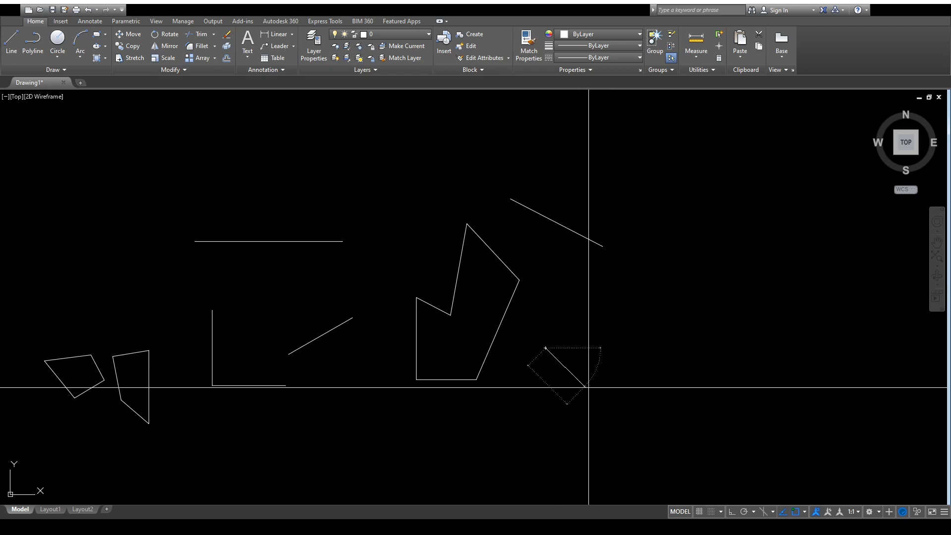
{"action": "left_click", "coordinate": [678, 354]}
{"action": "left_click", "coordinate": [724, 246]}
{"action": "left_click", "coordinate": [588, 336]}
{"action": "left_click", "coordinate": [553, 285]}
{"action": "left_click", "coordinate": [567, 336]}
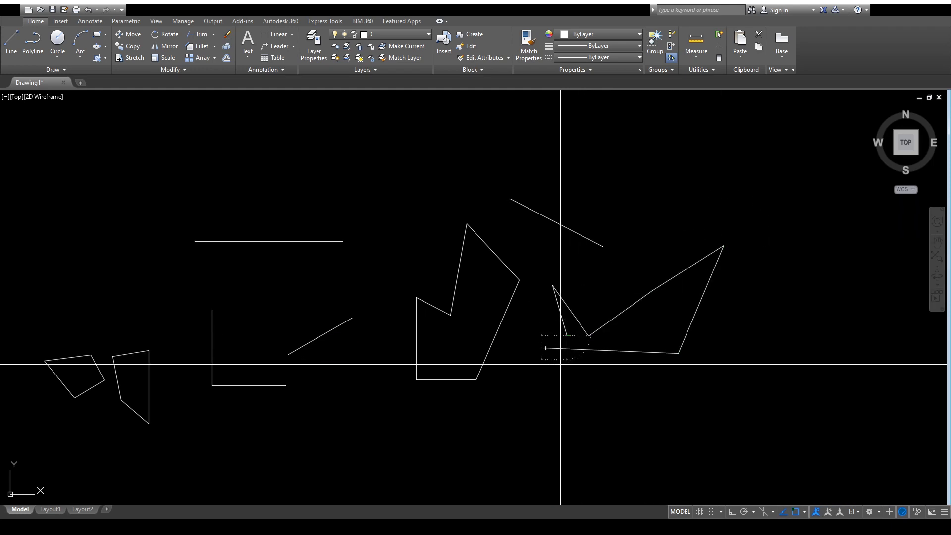
{"action": "left_click", "coordinate": [545, 348]}
{"action": "key", "text": "space"}
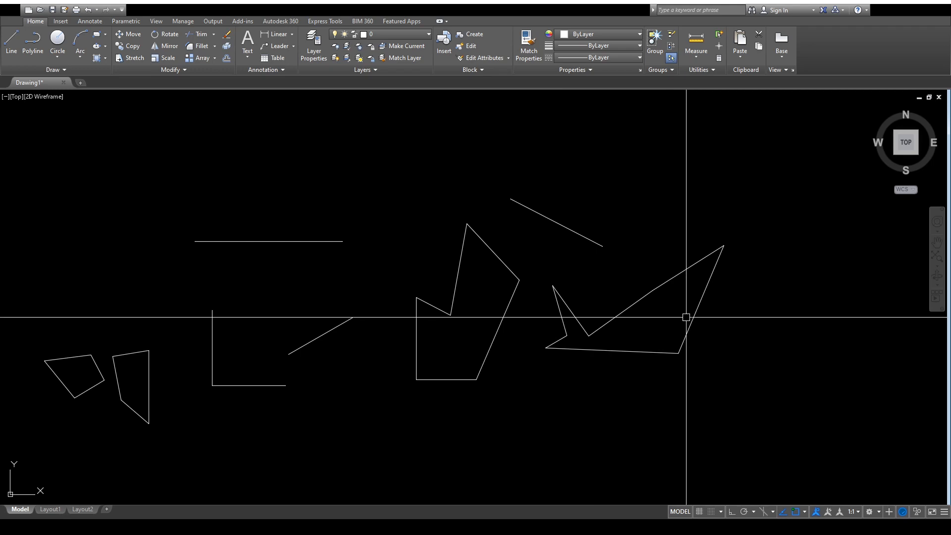
- Select the horizontal line, clear that selection, and select the six-sided polyline to compare the objects
{"action": "scroll", "coordinate": [670, 367], "scroll_direction": "down", "scroll_amount": 3}
{"action": "middle_click_drag", "start_coordinate": [671, 365], "coordinate": [594, 291]}
{"action": "scroll", "coordinate": [475, 254], "scroll_direction": "up", "scroll_amount": 4}
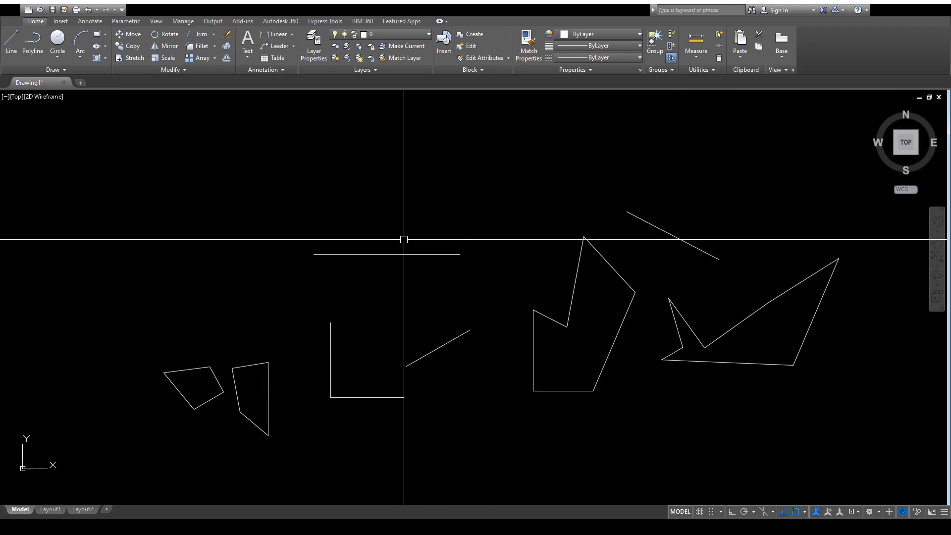
{"action": "left_click", "coordinate": [418, 255]}
{"action": "key", "text": "Escape"}
{"action": "left_click", "coordinate": [607, 355]}
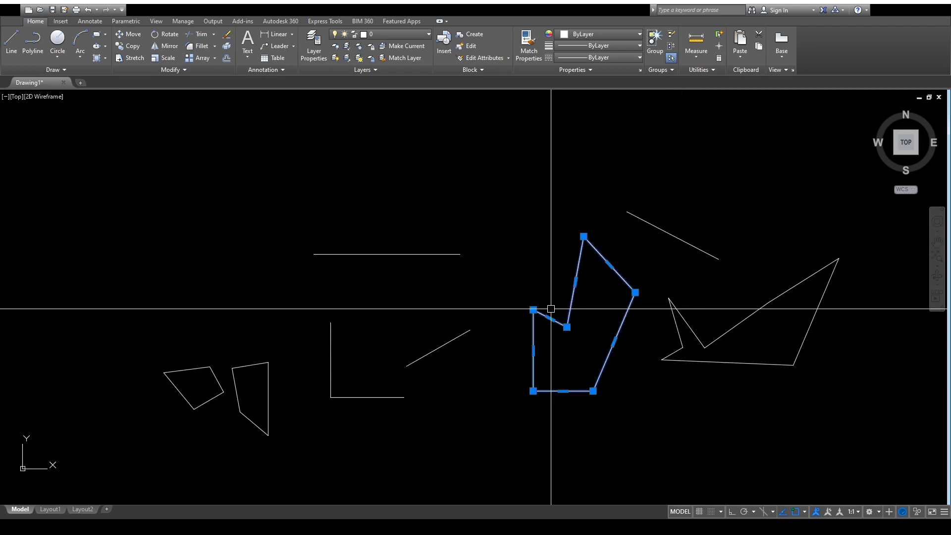
- Select the horizontal line and the six-sided polyline in turn with selection windows, clearing the selection each time
{"action": "key", "text": "Escape"}
{"action": "left_click", "coordinate": [407, 291]}
{"action": "left_click", "coordinate": [391, 249]}
{"action": "key", "text": "Escape"}
{"action": "left_click", "coordinate": [615, 417]}
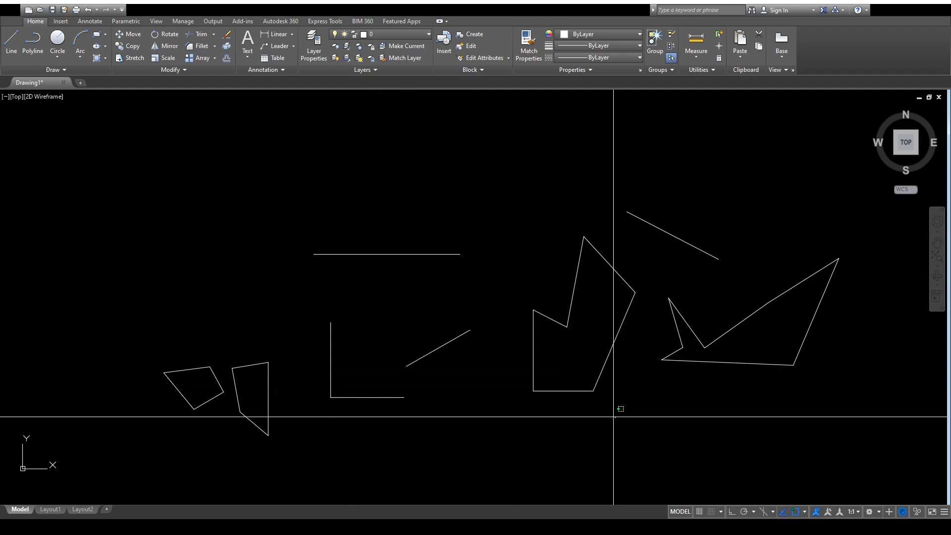
{"action": "left_click", "coordinate": [557, 351]}
{"action": "key", "text": "Escape"}
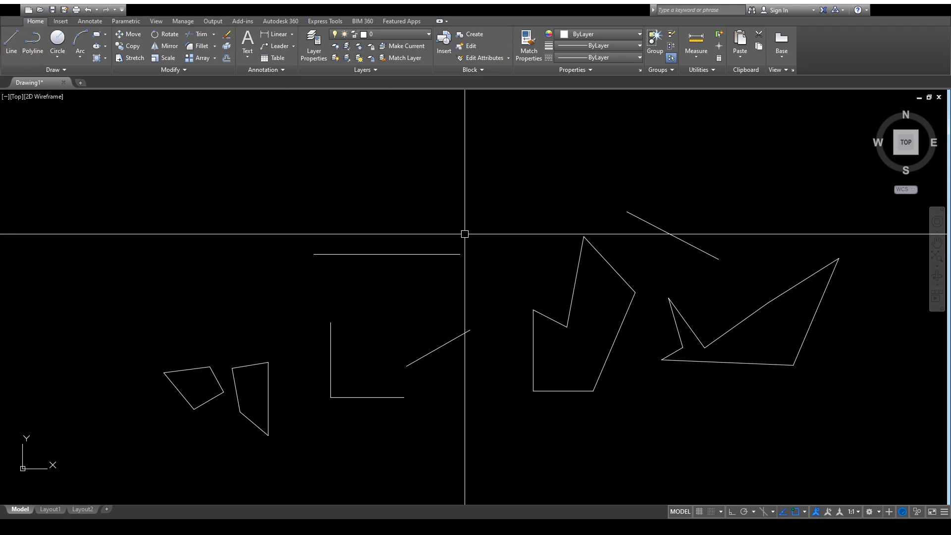
- Draw two equal circles side by side above the horizontal line, sizing the first by diameter and the second by radius
{"action": "scroll", "coordinate": [535, 304], "scroll_direction": "down", "scroll_amount": 3}
{"action": "middle_click_drag", "start_coordinate": [563, 350], "coordinate": [442, 356]}
{"action": "scroll", "coordinate": [443, 356], "scroll_direction": "up", "scroll_amount": 1}
{"action": "middle_click_drag", "start_coordinate": [501, 356], "coordinate": [385, 357]}
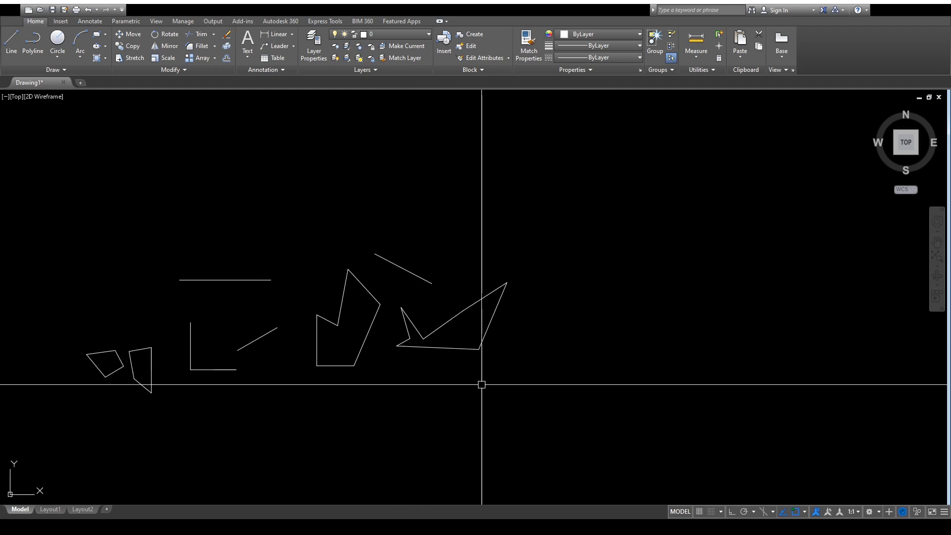
{"action": "middle_click_drag", "start_coordinate": [474, 394], "coordinate": [448, 384]}
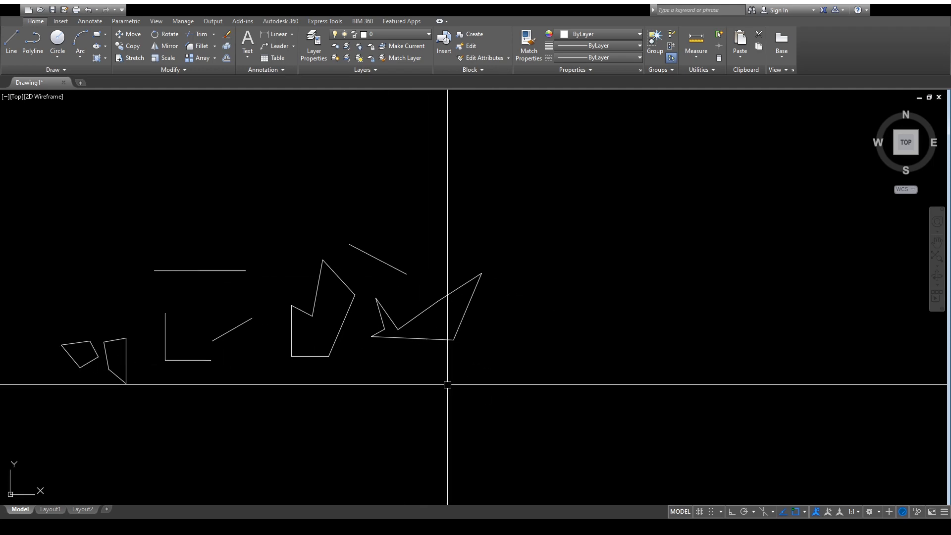
{"action": "left_click", "coordinate": [57, 36]}
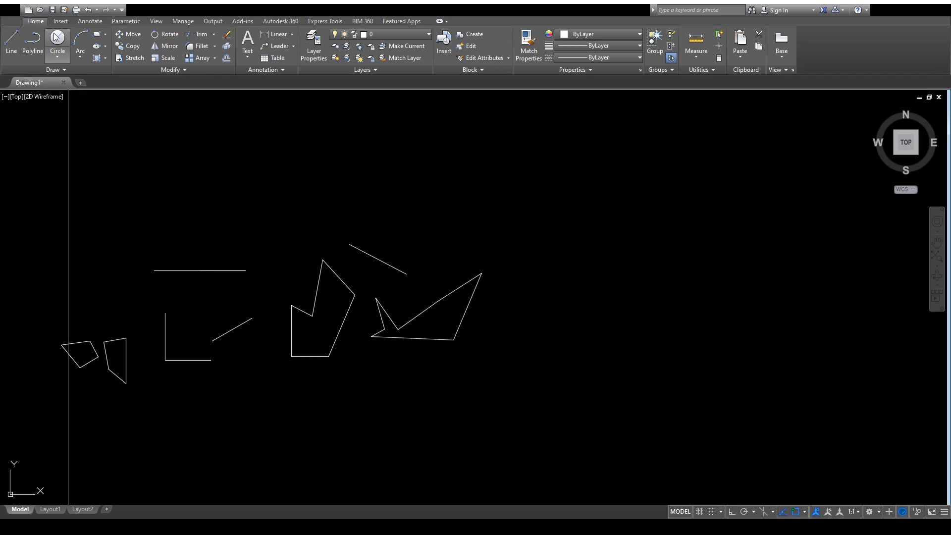
{"action": "scroll", "coordinate": [592, 279], "scroll_direction": "up", "scroll_amount": 2}
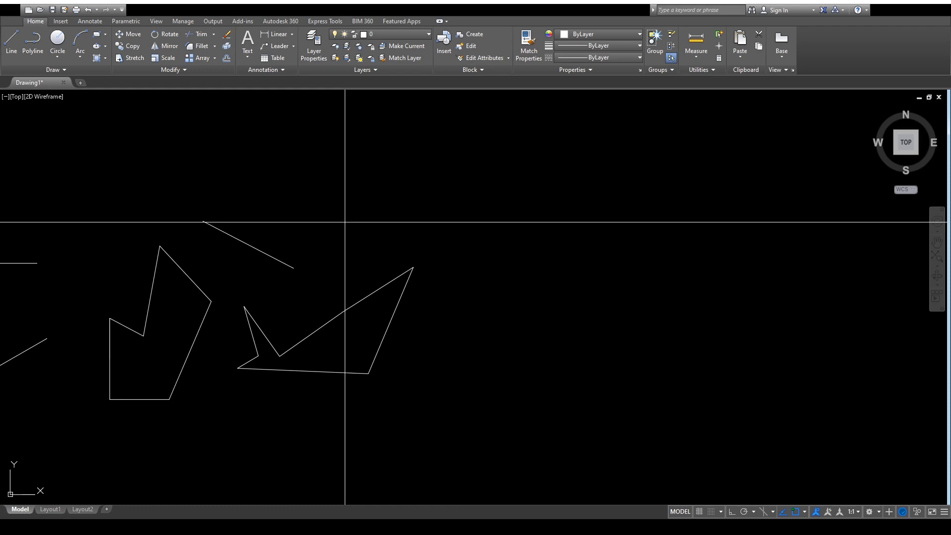
{"action": "mouse_move", "coordinate": [324, 221]}
{"action": "middle_mouse_down"}
{"action": "mouse_move", "coordinate": [456, 265]}
{"action": "mouse_move", "coordinate": [569, 272]}
{"action": "middle_mouse_up"}
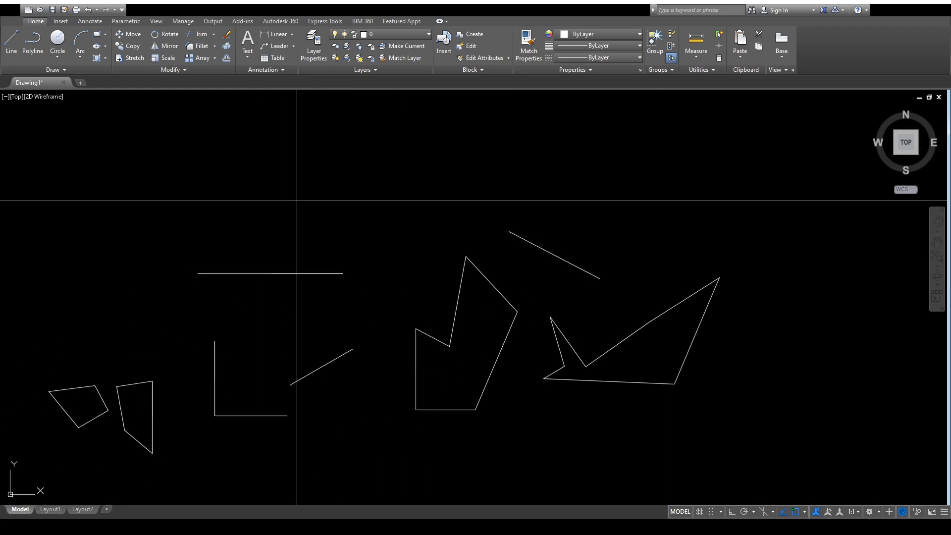
{"action": "scroll", "coordinate": [297, 202], "scroll_direction": "up", "scroll_amount": 2}
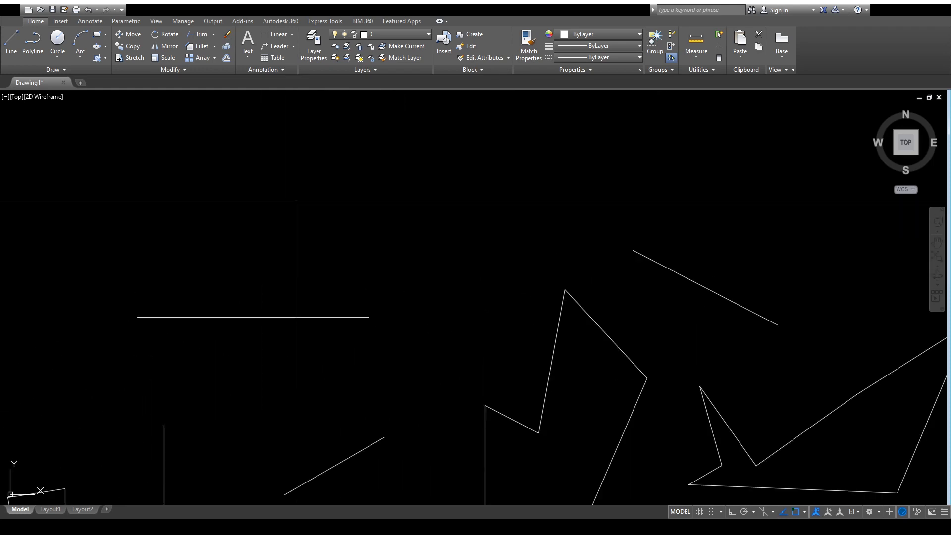
{"action": "left_click", "coordinate": [297, 201]}
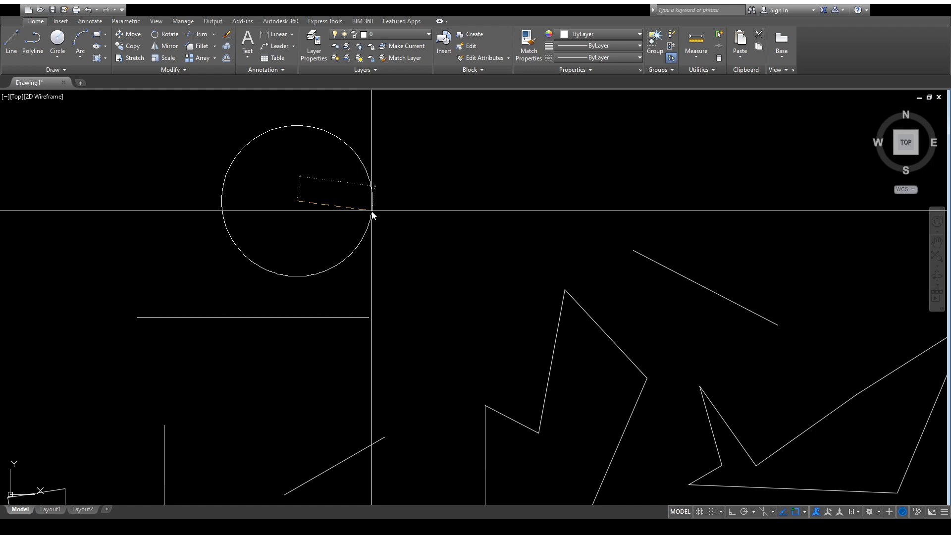
{"action": "key", "text": "Return"}
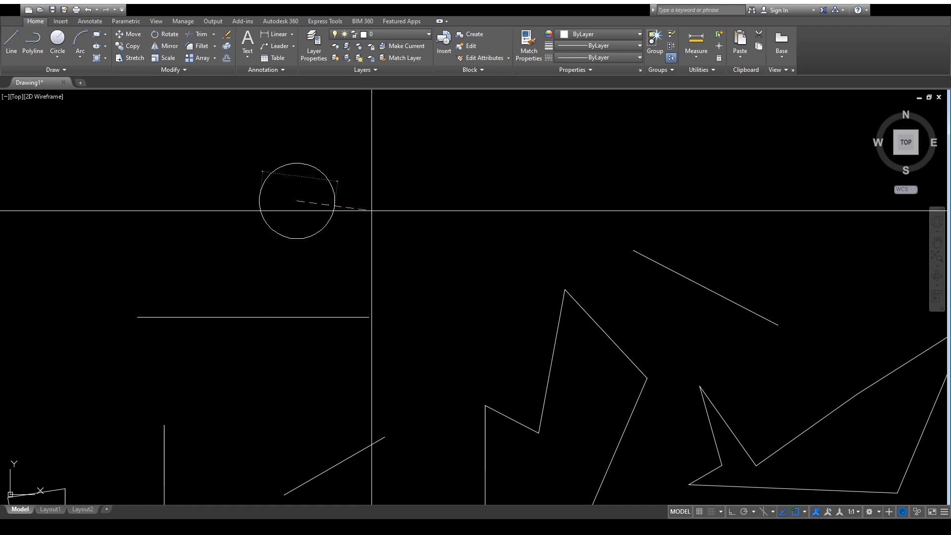
{"action": "left_click", "coordinate": [372, 211]}
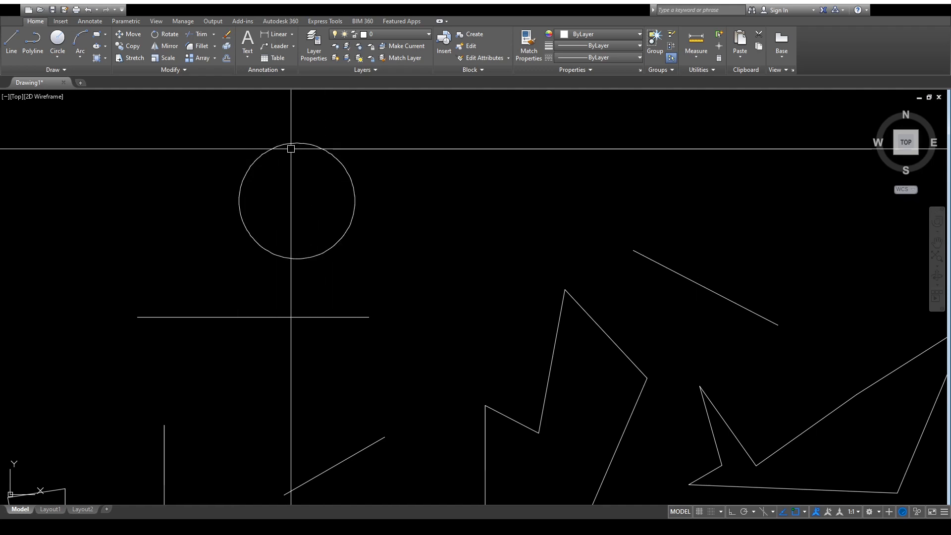
{"action": "middle_click_drag", "start_coordinate": [337, 193], "coordinate": [283, 210]}
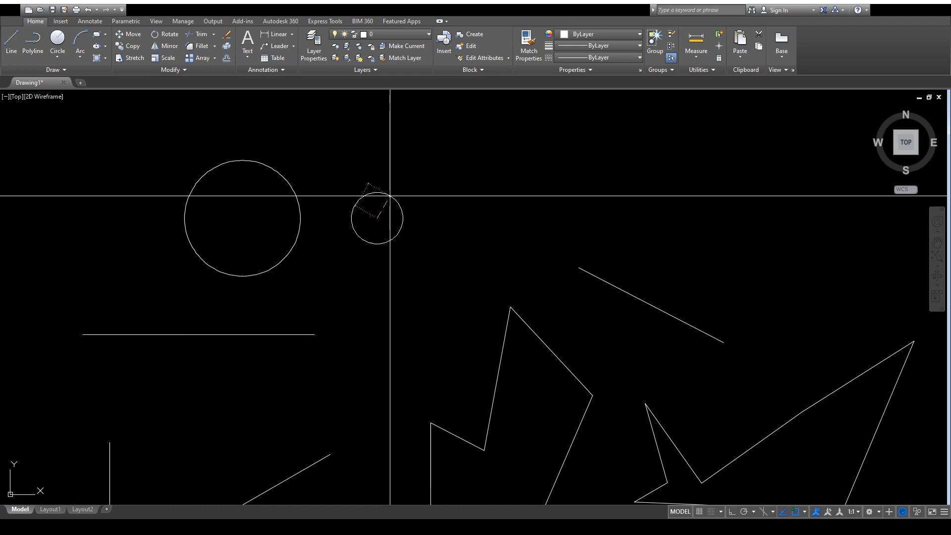
{"action": "key", "text": "Return"}
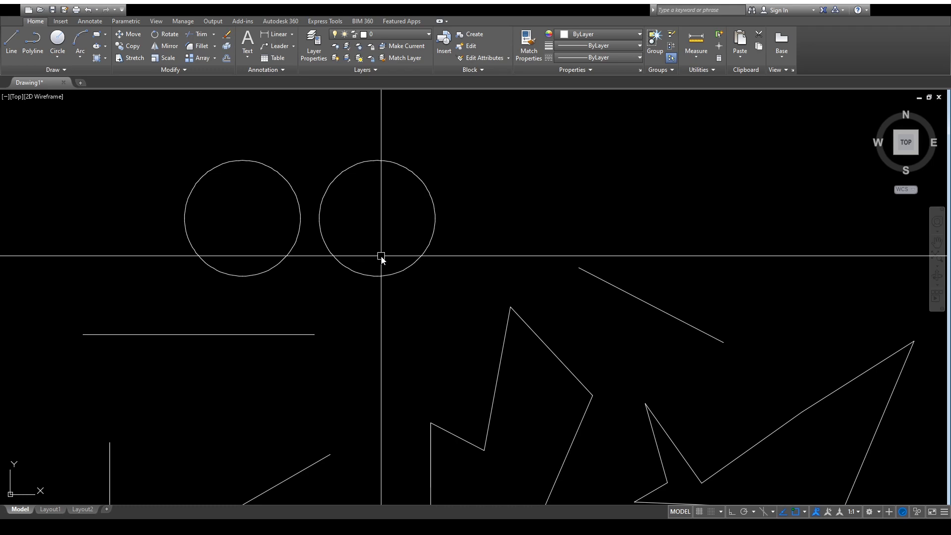
- Draw a larger freehand circle overlapping the second circle, the sloping line and the six-sided polyline
{"action": "middle_click_drag", "start_coordinate": [472, 251], "coordinate": [332, 283]}
{"action": "scroll", "coordinate": [377, 247], "scroll_direction": "down", "scroll_amount": 2}
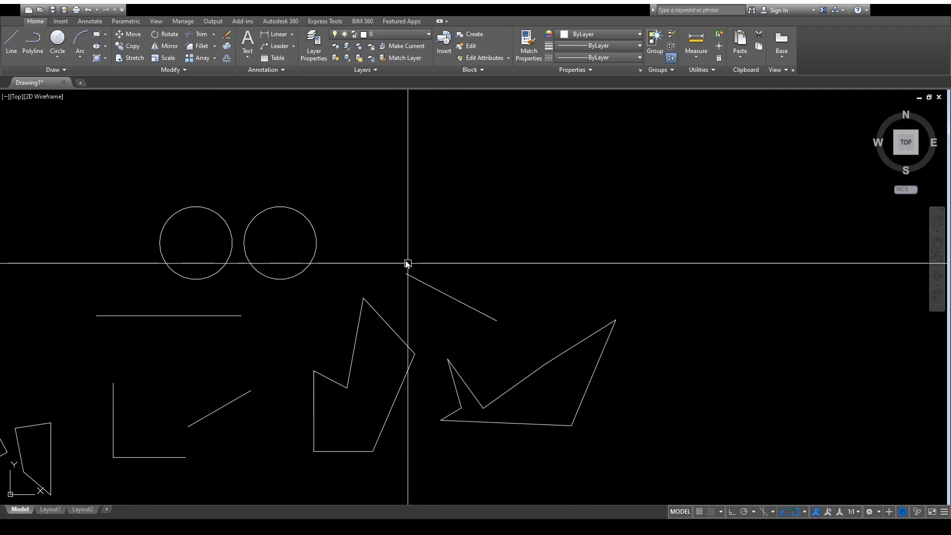
{"action": "key", "text": "c"}
{"action": "key", "text": "Return"}
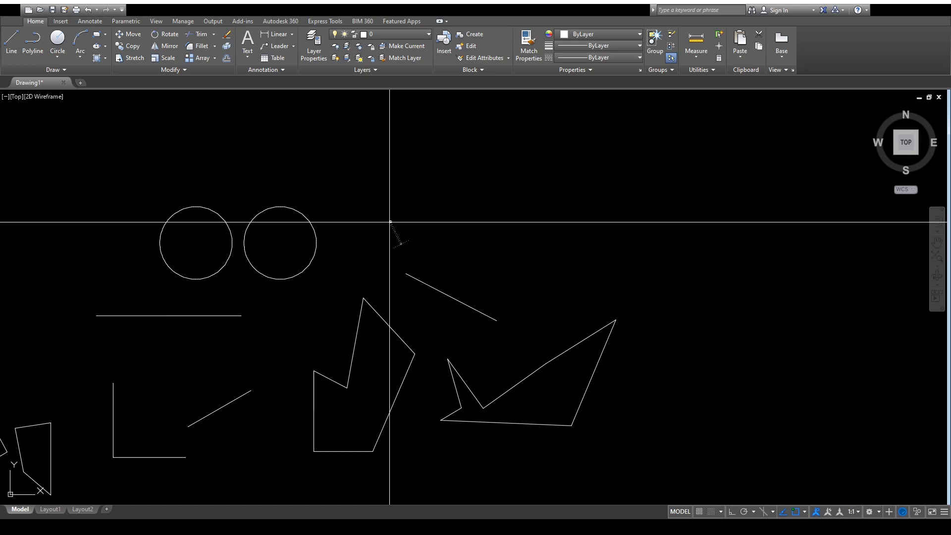
{"action": "left_click", "coordinate": [391, 221]}
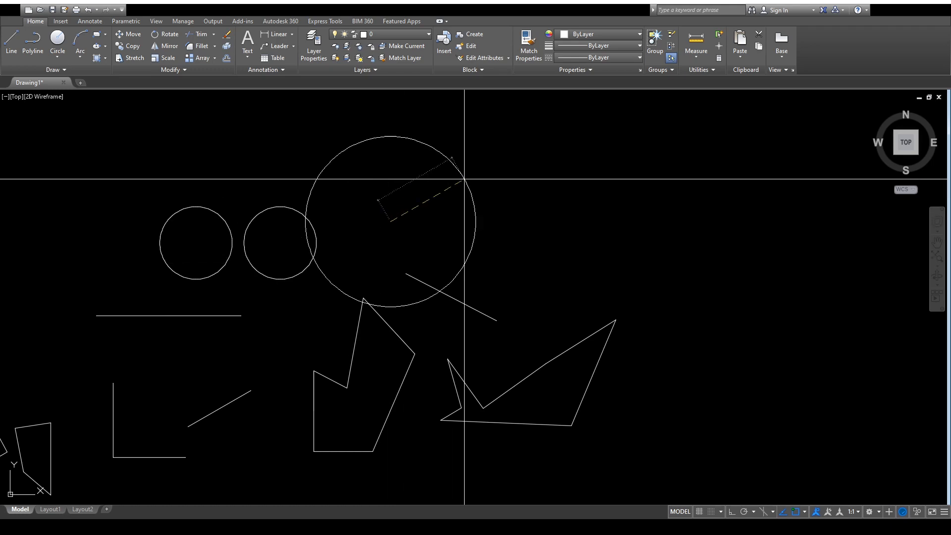
{"action": "left_click", "coordinate": [488, 170]}
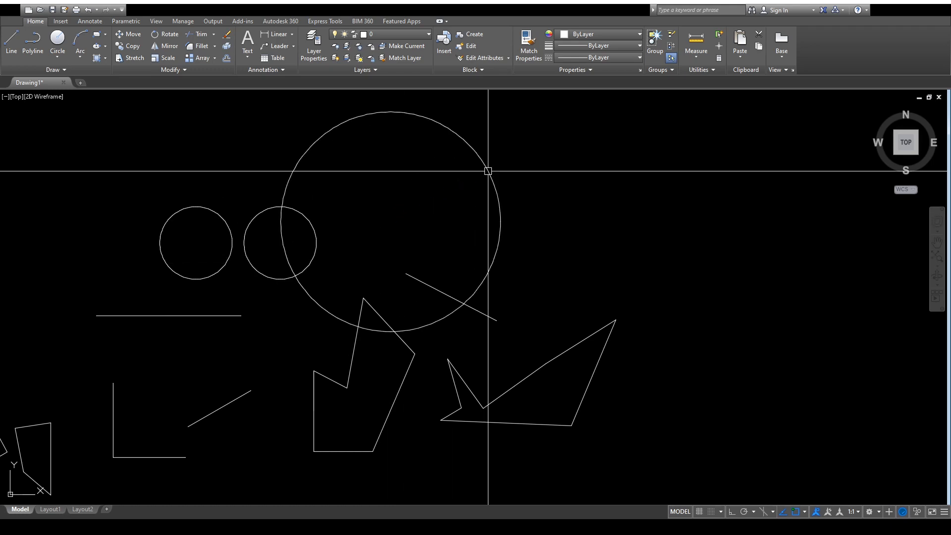
- Delete the large circle overlapping the other objects
{"action": "left_click", "coordinate": [533, 248]}
{"action": "left_click", "coordinate": [465, 207]}
{"action": "key", "text": "Delete"}
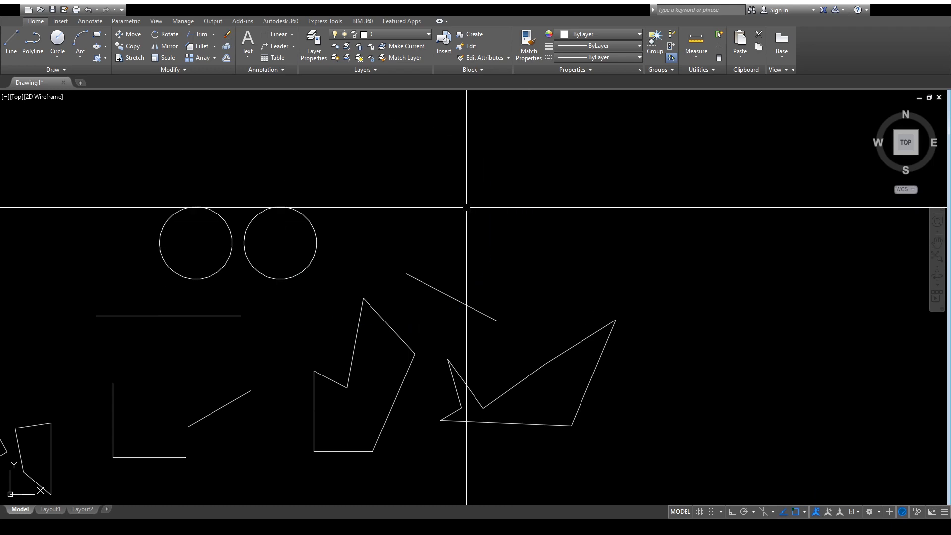
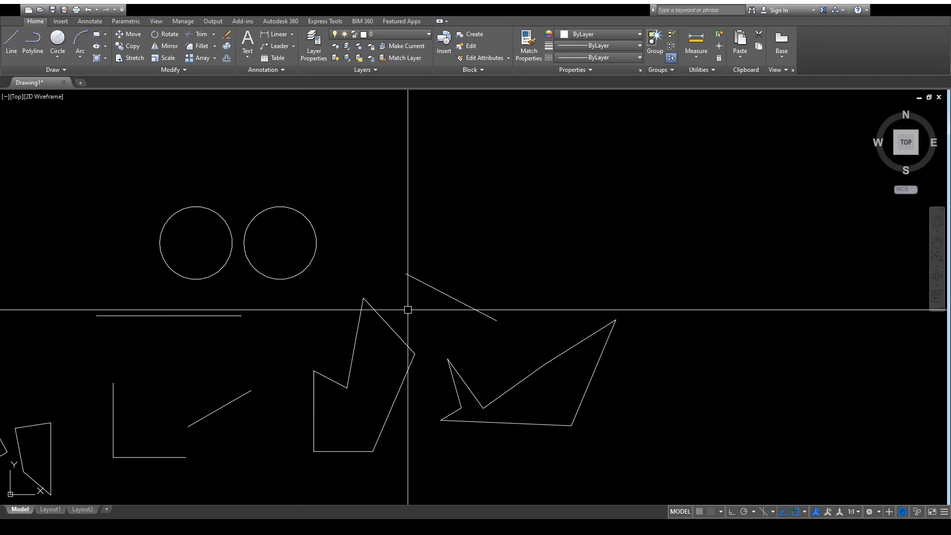
- Select the horizontal line, the six-sided polyline and the first circle to compare their grips, and clear the selection
{"action": "left_click", "coordinate": [208, 316]}
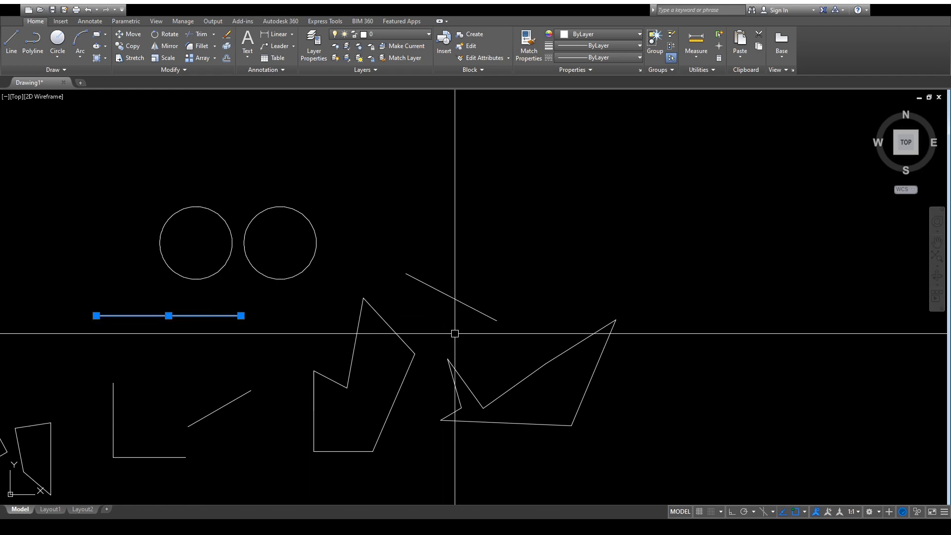
{"action": "key", "text": "Escape"}
{"action": "left_click", "coordinate": [404, 378]}
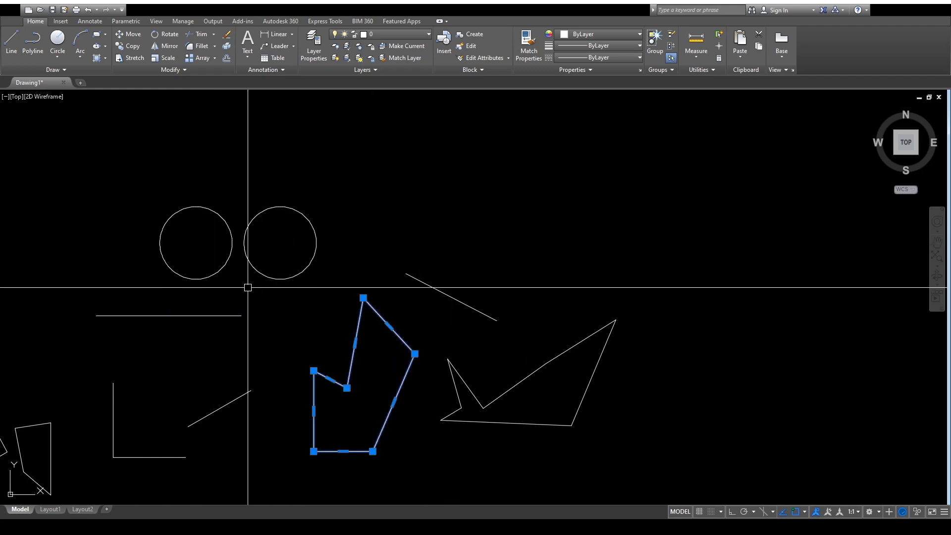
{"action": "left_click", "coordinate": [192, 246]}
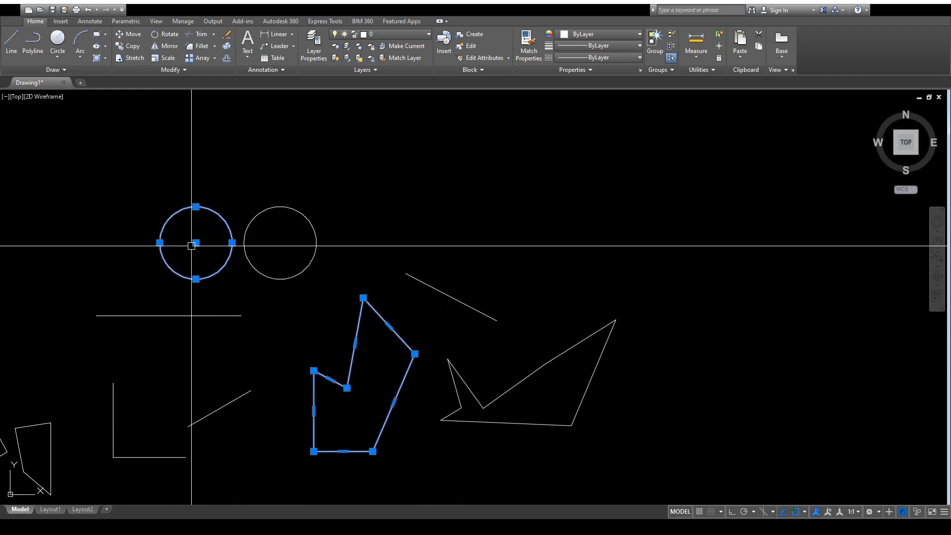
{"action": "key", "text": "Escape"}
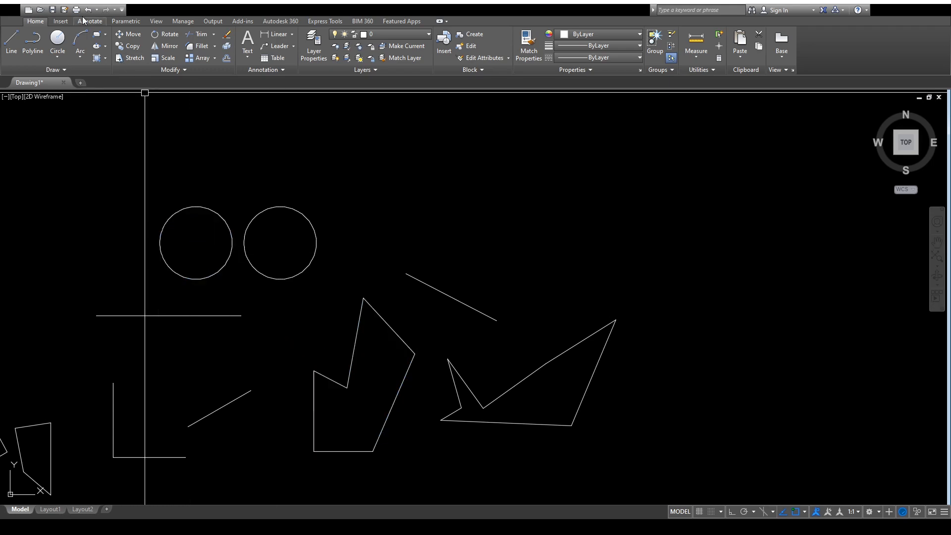
- Draw a roughly semicircular arc bulging upward, above the line sloping down to the right
{"action": "left_click", "coordinate": [75, 44]}
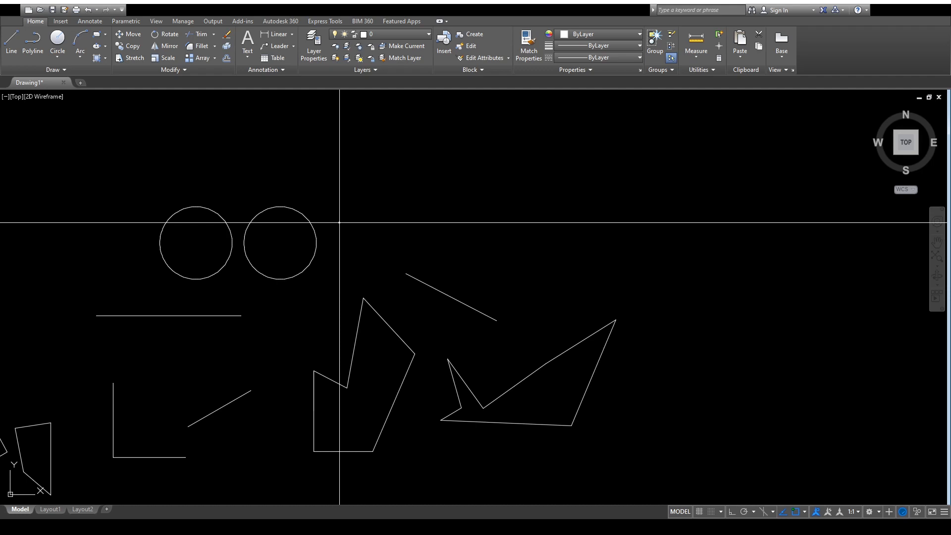
{"action": "key", "text": "Escape"}
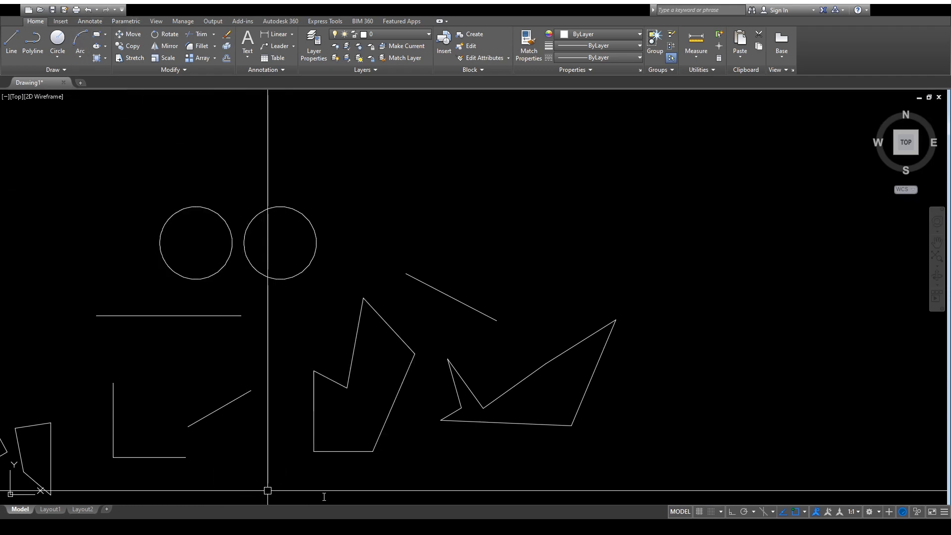
{"action": "left_click", "coordinate": [86, 35]}
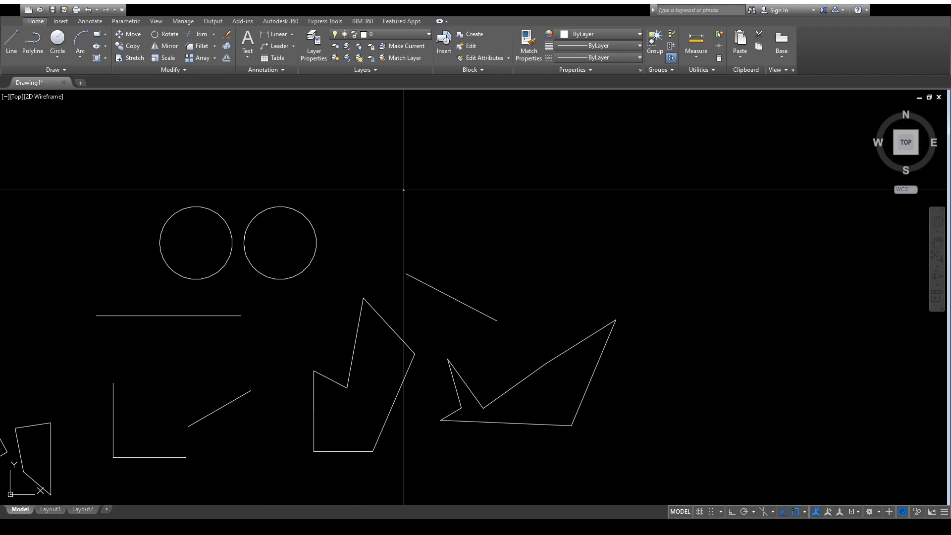
{"action": "mouse_move", "coordinate": [404, 190]}
{"action": "left_mouse_down"}
{"action": "mouse_move", "coordinate": [404, 212]}
{"action": "mouse_move", "coordinate": [545, 222]}
{"action": "mouse_move", "coordinate": [589, 189]}
{"action": "left_mouse_up"}
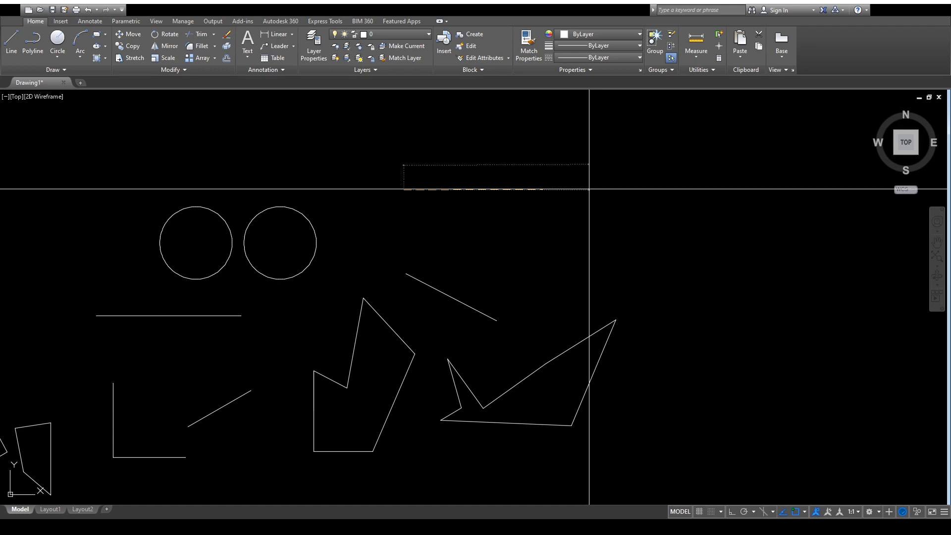
{"action": "mouse_move", "coordinate": [590, 189]}
{"action": "left_mouse_down"}
{"action": "mouse_move", "coordinate": [599, 272]}
{"action": "mouse_move", "coordinate": [628, 187]}
{"action": "mouse_move", "coordinate": [637, 201]}
{"action": "mouse_move", "coordinate": [627, 206]}
{"action": "mouse_move", "coordinate": [618, 194]}
{"action": "mouse_move", "coordinate": [614, 203]}
{"action": "mouse_move", "coordinate": [615, 194]}
{"action": "left_mouse_up"}
{"action": "left_click", "coordinate": [615, 195]}
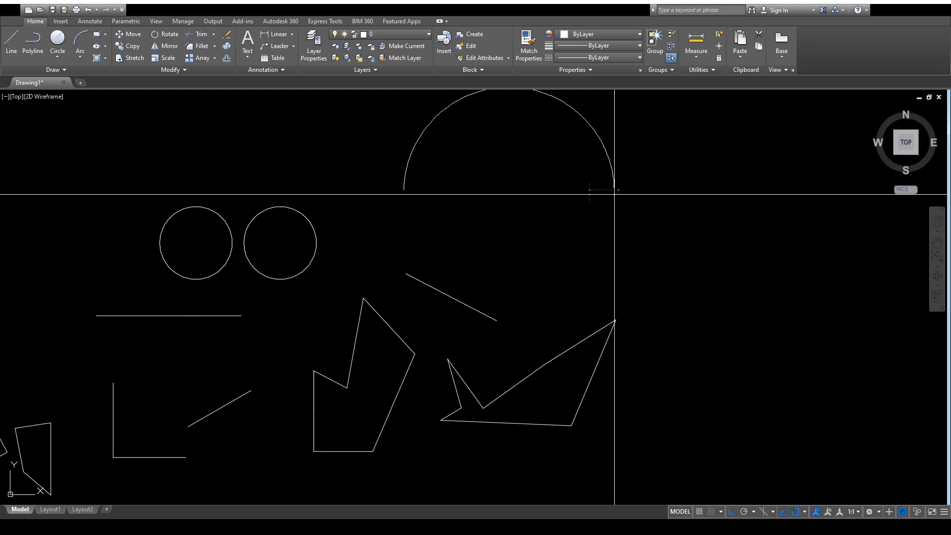
{"action": "scroll", "coordinate": [642, 206], "scroll_direction": "down", "scroll_amount": 4}
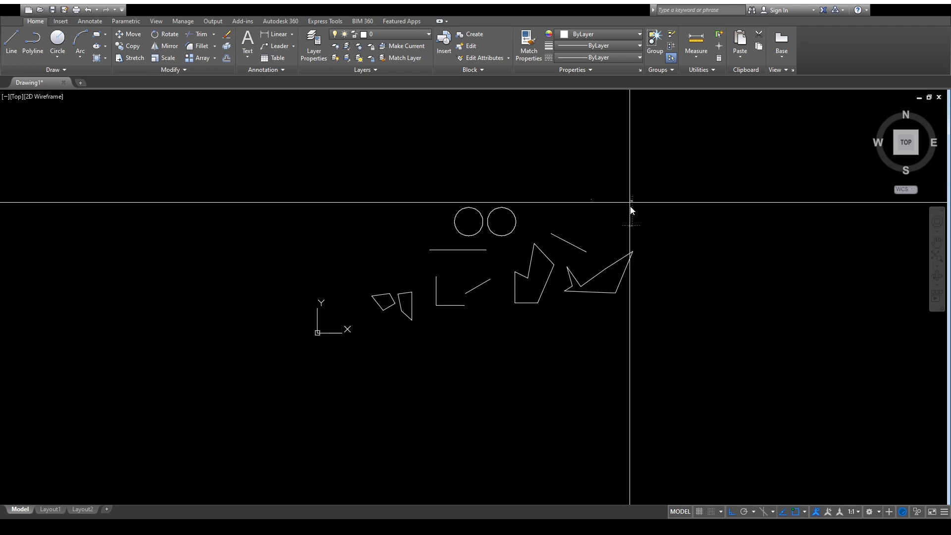
{"action": "scroll", "coordinate": [633, 210], "scroll_direction": "up", "scroll_amount": 6}
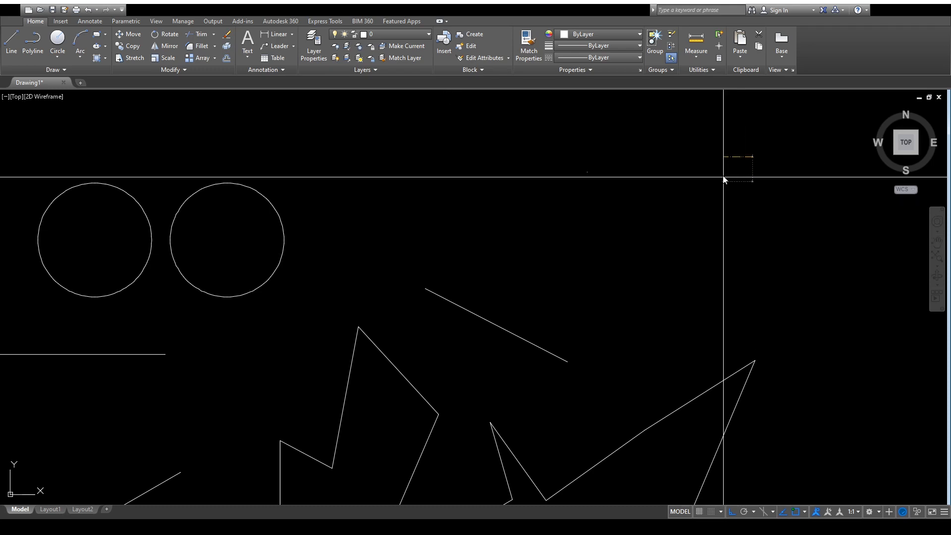
{"action": "scroll", "coordinate": [748, 213], "scroll_direction": "down", "scroll_amount": 2}
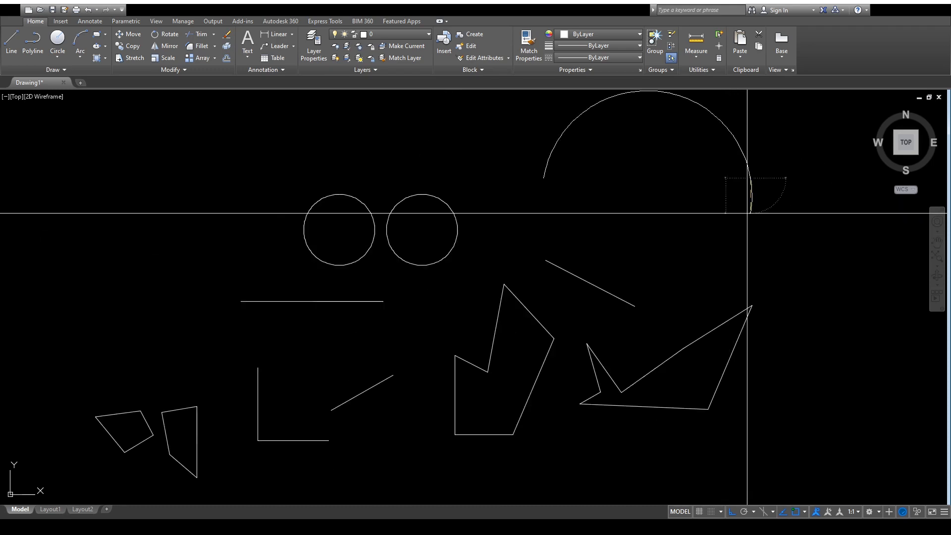
{"action": "scroll", "coordinate": [744, 202], "scroll_direction": "down", "scroll_amount": 2}
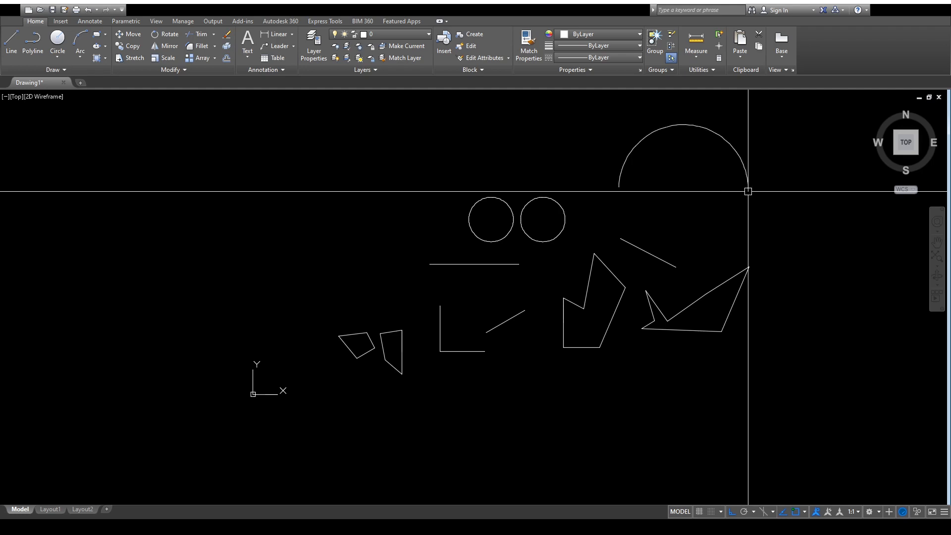
- Select the arc to examine it as an object, and clear the selection
{"action": "scroll", "coordinate": [757, 139], "scroll_direction": "up", "scroll_amount": 4}
{"action": "middle_click_drag", "start_coordinate": [758, 157], "coordinate": [760, 163]}
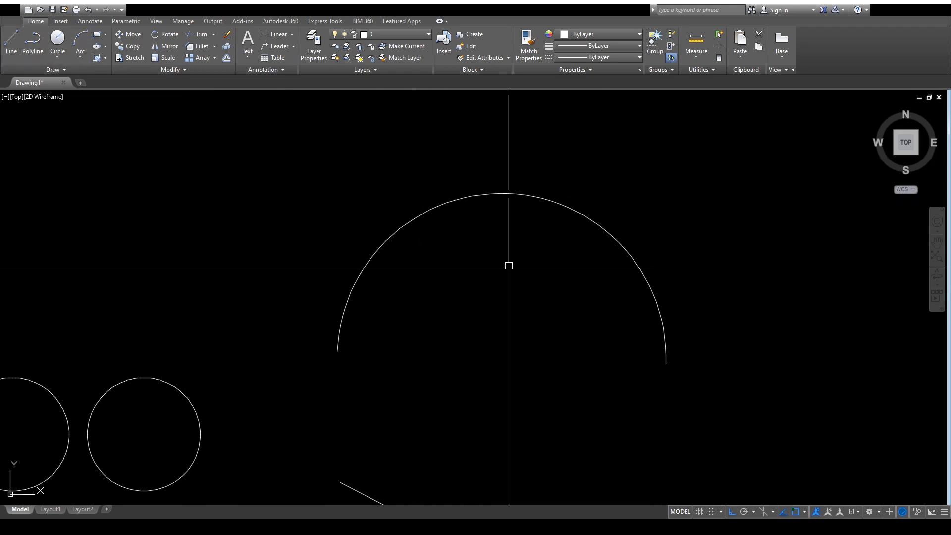
{"action": "left_click", "coordinate": [435, 208]}
{"action": "key", "text": "Escape"}
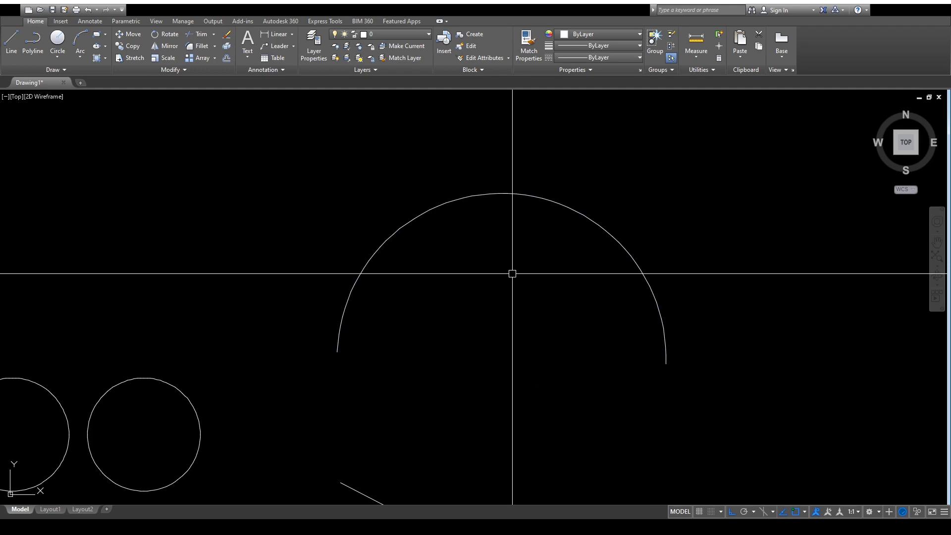
- Draw a second semicircular arc bulging upward, overlapping the first arc and offset to its upper right
{"action": "type", "text": "l"}
{"action": "key", "text": "Return"}
{"action": "left_click", "coordinate": [451, 307]}
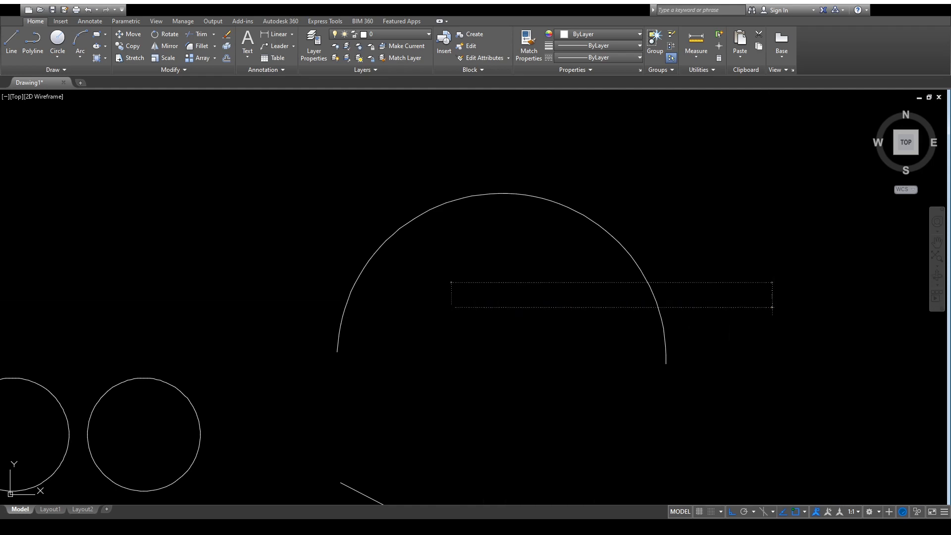
{"action": "left_click", "coordinate": [757, 329]}
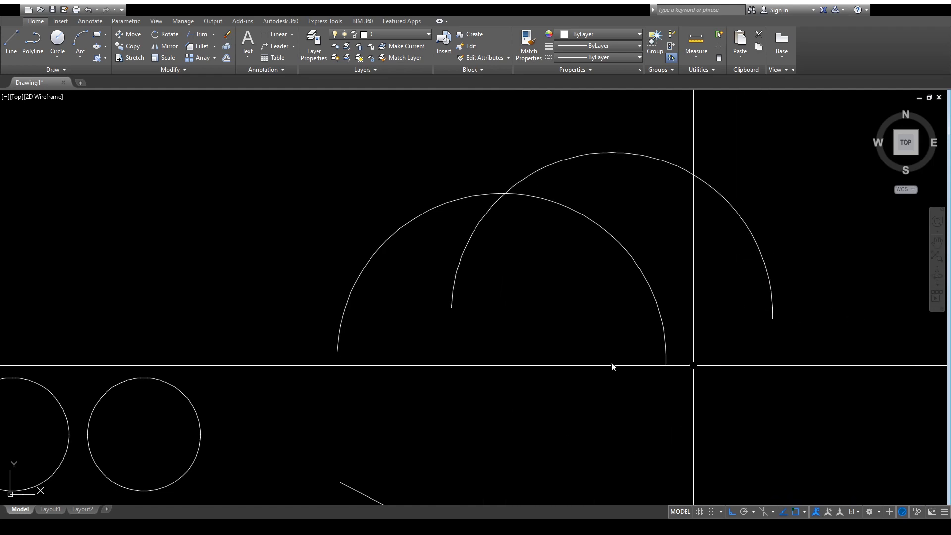
{"action": "type", "text": "l"}
{"action": "key", "text": "Return"}
{"action": "left_click", "coordinate": [452, 307]}
{"action": "key", "text": "Escape"}
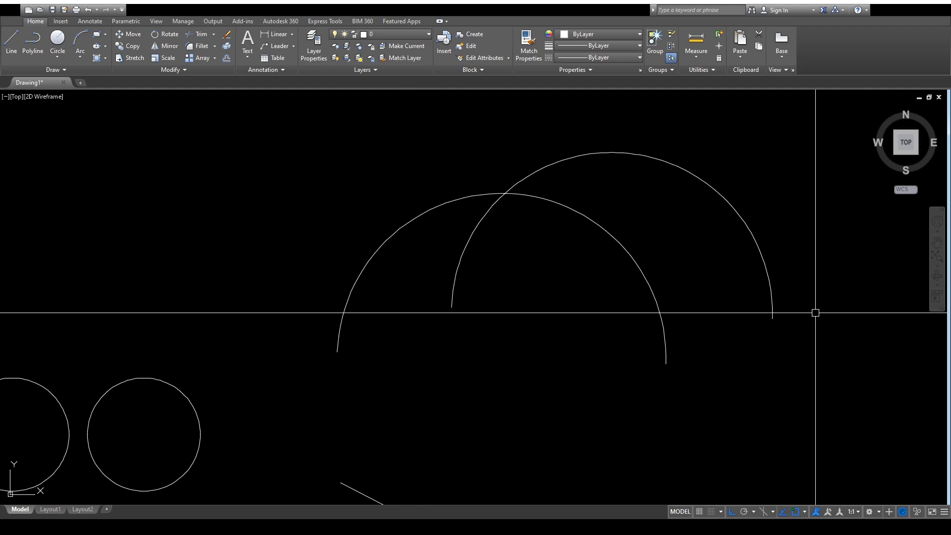
- Delete the second arc that overlaps the first one
{"action": "left_click", "coordinate": [761, 306]}
{"action": "left_click", "coordinate": [687, 140]}
{"action": "key", "text": "Delete"}
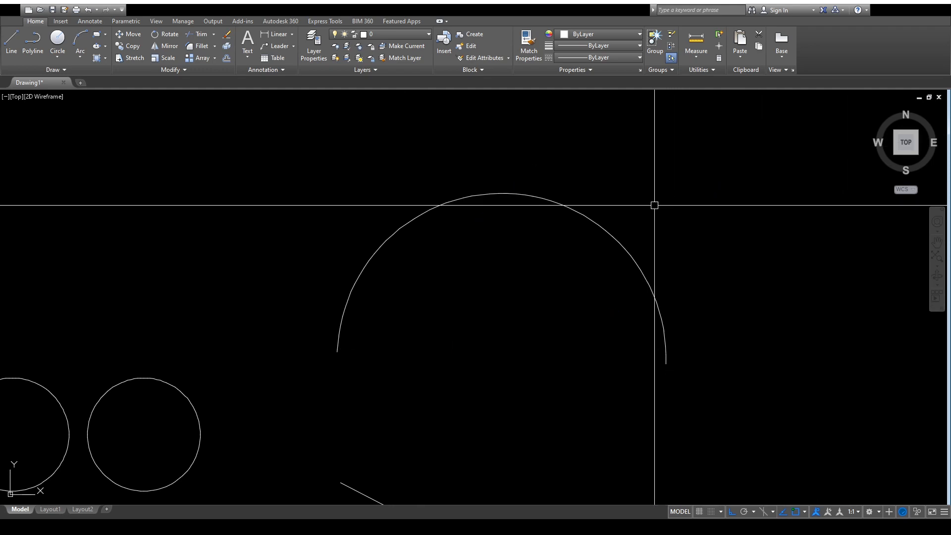
- Select the remaining arc to examine its grips, and clear the selection
{"action": "scroll", "coordinate": [624, 223], "scroll_direction": "down", "scroll_amount": 3}
{"action": "middle_click_drag", "start_coordinate": [663, 347], "coordinate": [554, 304]}
{"action": "left_click", "coordinate": [470, 155]}
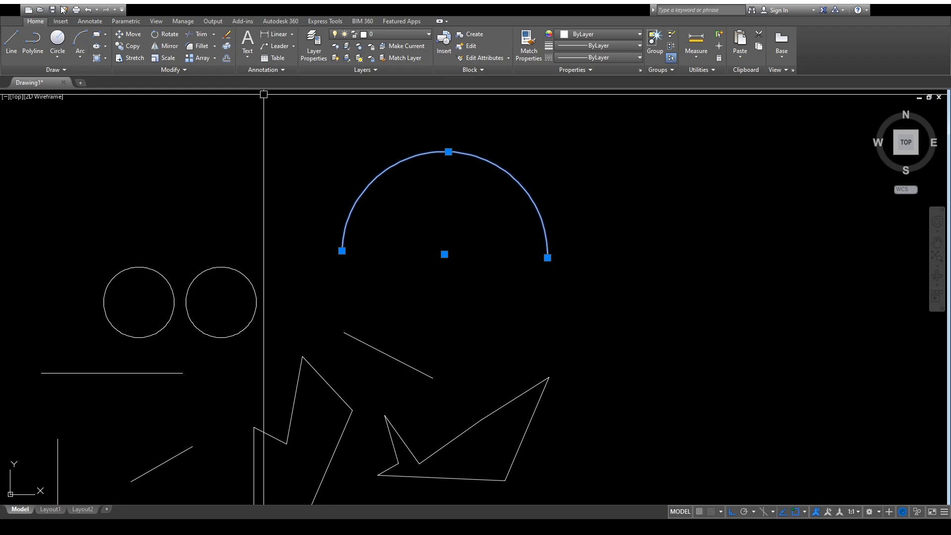
{"action": "key", "text": "Escape"}
- Draw a wide rectangle by picking two opposite corners freehand in the empty area to the right of the arc
{"action": "middle_click_drag", "start_coordinate": [308, 194], "coordinate": [234, 162]}
{"action": "scroll", "coordinate": [328, 198], "scroll_direction": "down", "scroll_amount": 4}
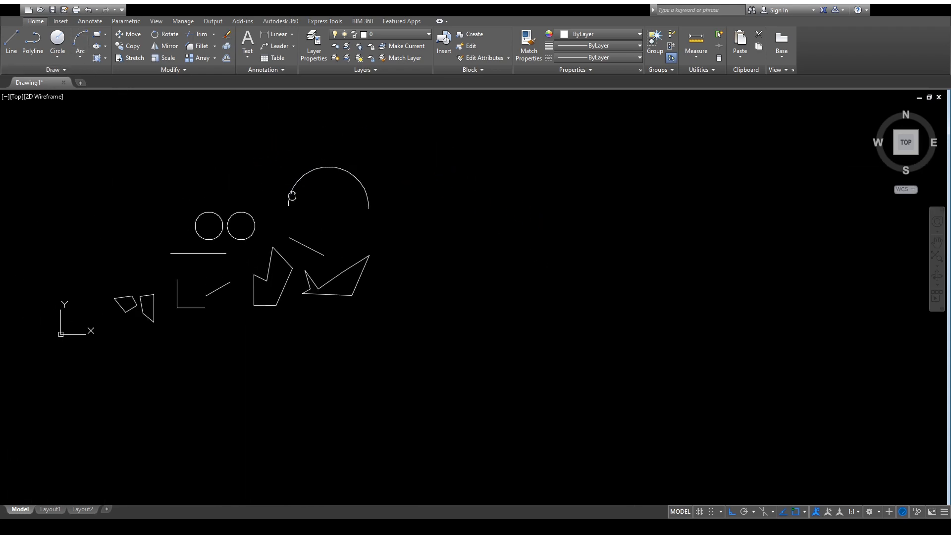
{"action": "middle_click_drag", "start_coordinate": [287, 192], "coordinate": [314, 218]}
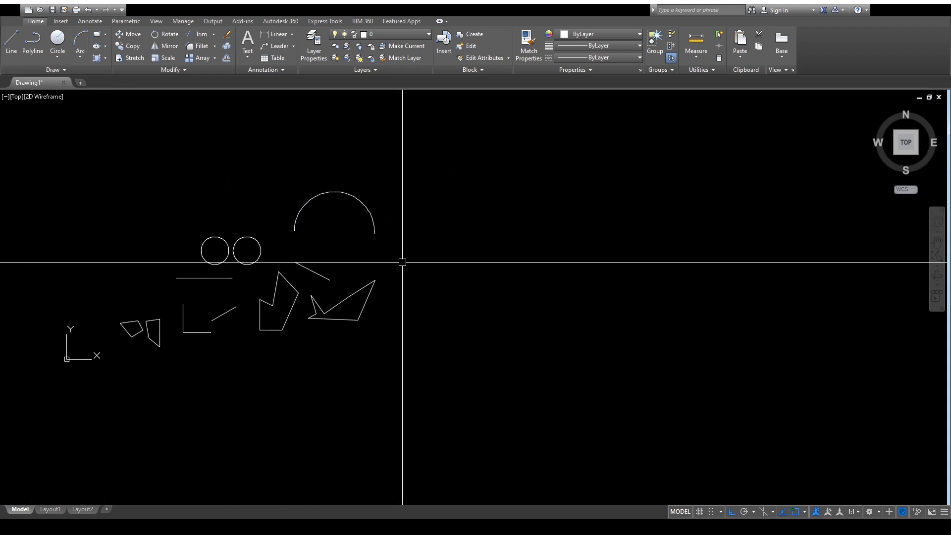
{"action": "middle_click_drag", "start_coordinate": [402, 262], "coordinate": [392, 257]}
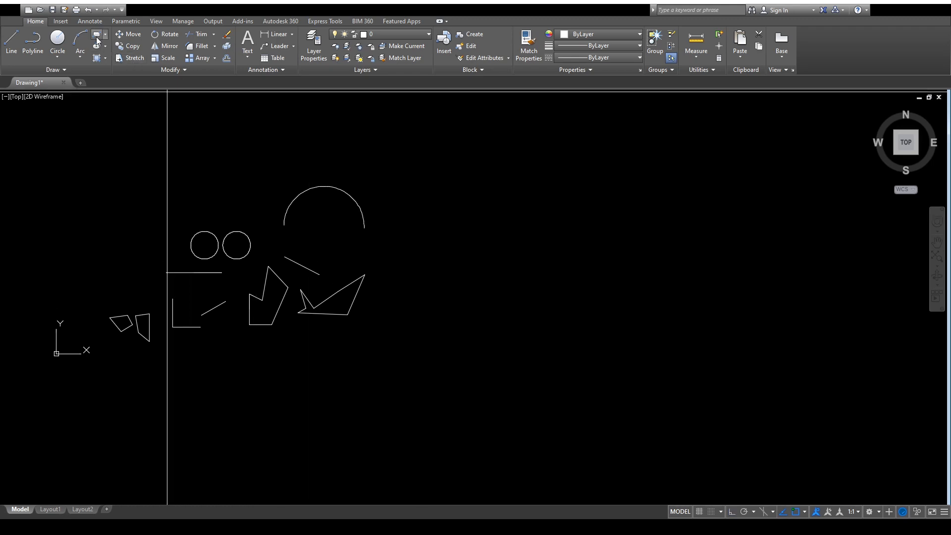
{"action": "left_click", "coordinate": [406, 204]}
{"action": "left_click", "coordinate": [478, 239]}
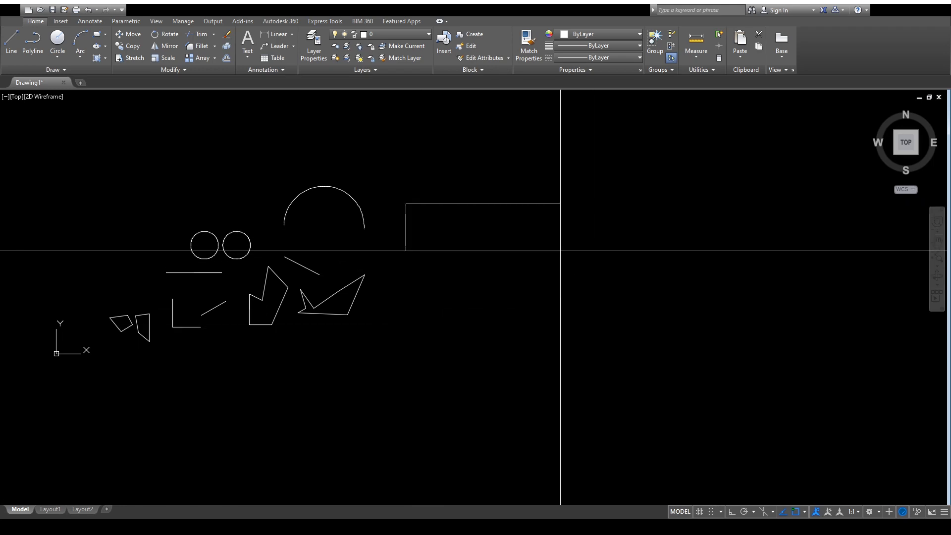
{"action": "left_click", "coordinate": [560, 251]}
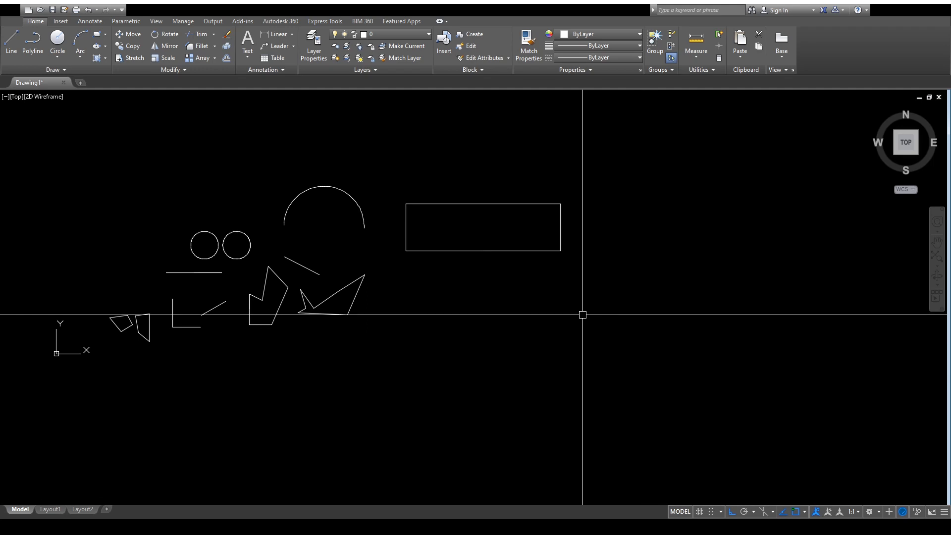
- Draw a rectangle 20 units long and 10 units high just above the wide rectangle
{"action": "scroll", "coordinate": [545, 287], "scroll_direction": "up", "scroll_amount": 2}
{"action": "middle_click_drag", "start_coordinate": [534, 304], "coordinate": [472, 365]}
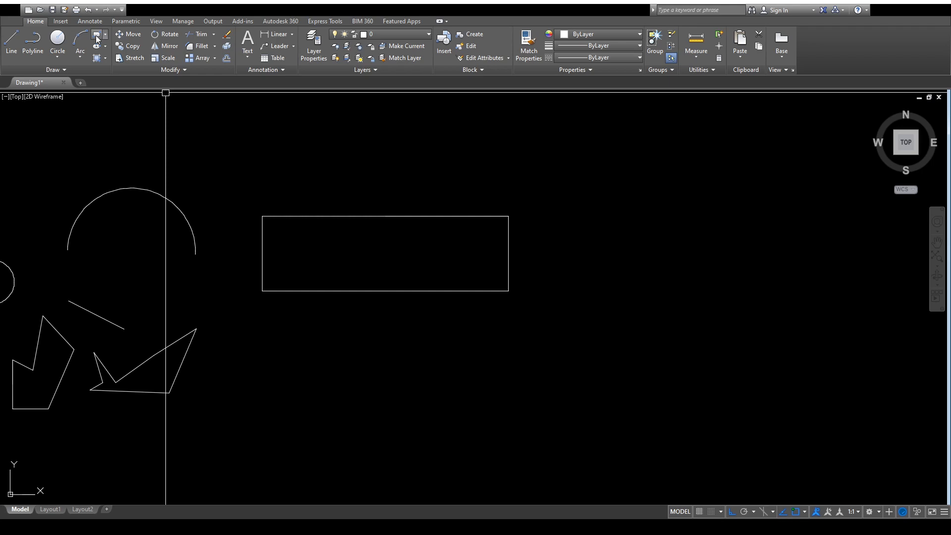
{"action": "left_click", "coordinate": [98, 39]}
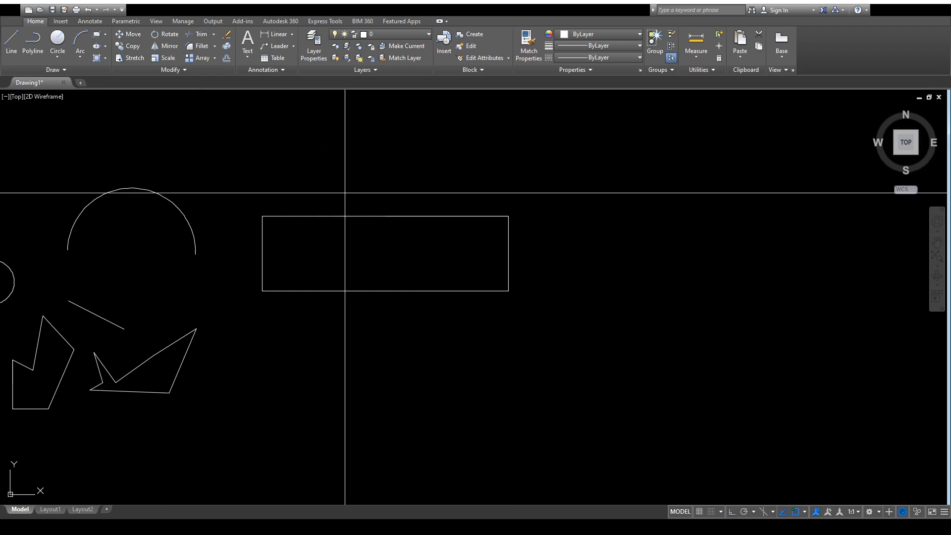
{"action": "left_click", "coordinate": [345, 192]}
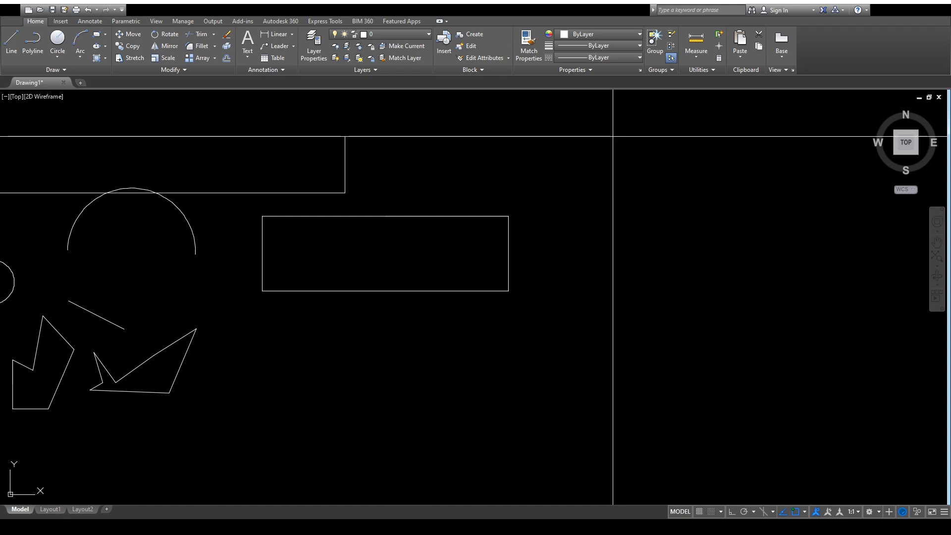
{"action": "scroll", "coordinate": [613, 136], "scroll_direction": "down", "scroll_amount": 2}
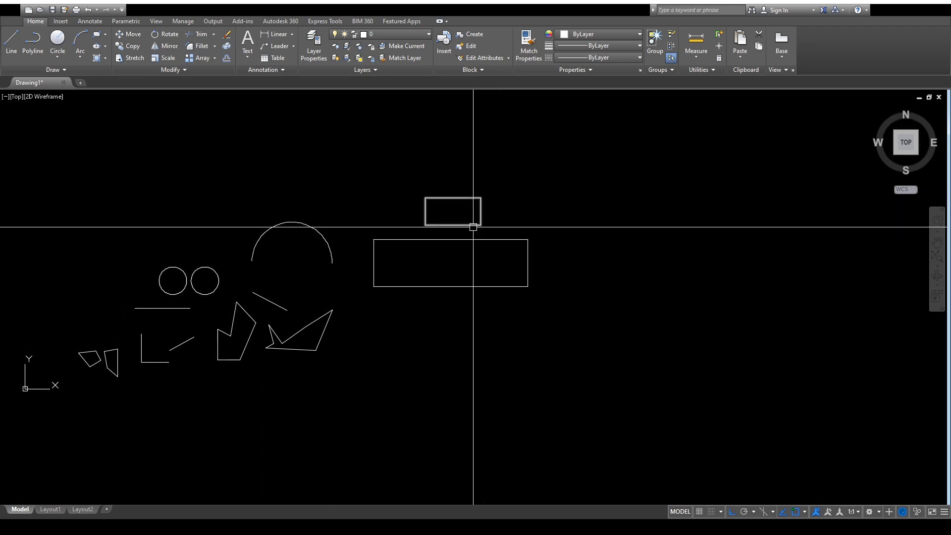
{"action": "scroll", "coordinate": [471, 218], "scroll_direction": "up", "scroll_amount": 6}
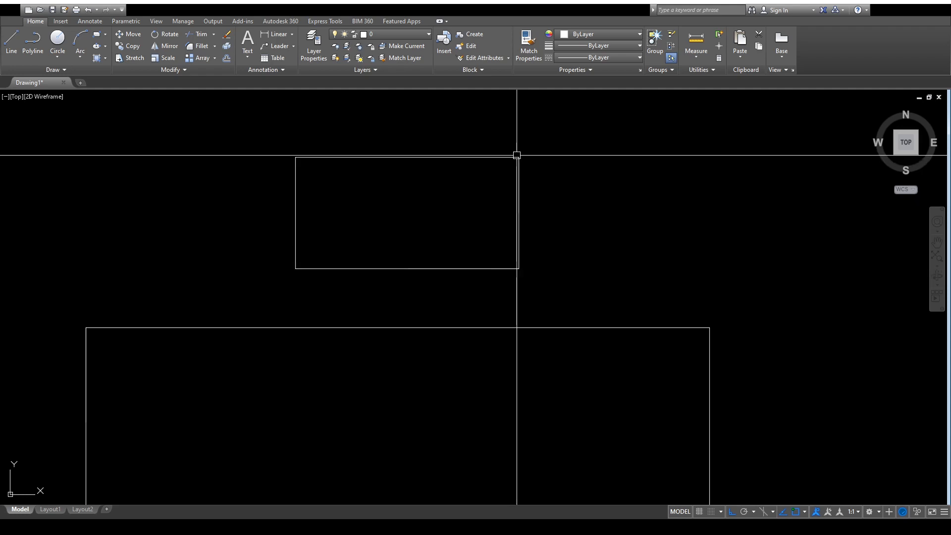
- Draw another rectangle with dimensions 20,10 to the upper right of the small rectangle
{"action": "scroll", "coordinate": [446, 259], "scroll_direction": "down", "scroll_amount": 2}
{"action": "middle_click_drag", "start_coordinate": [446, 259], "coordinate": [350, 246]}
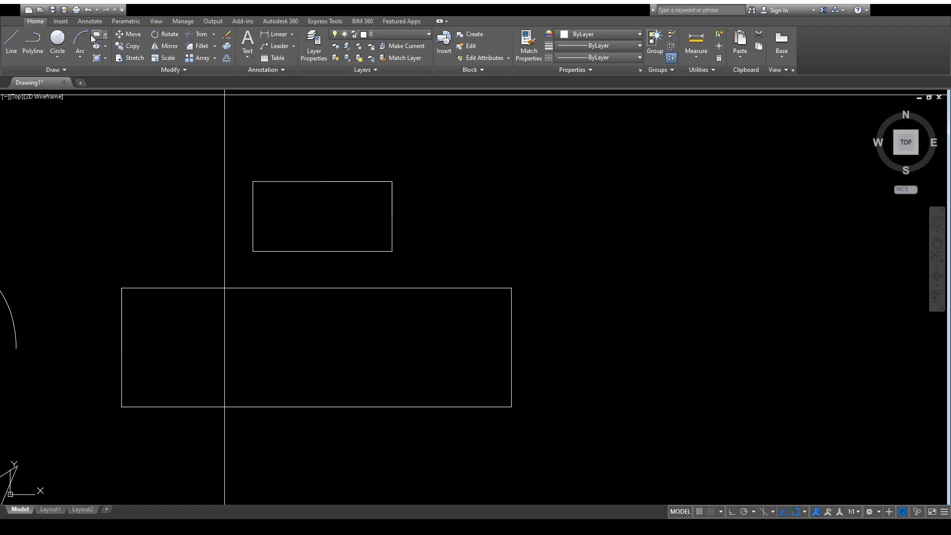
{"action": "left_click", "coordinate": [95, 35]}
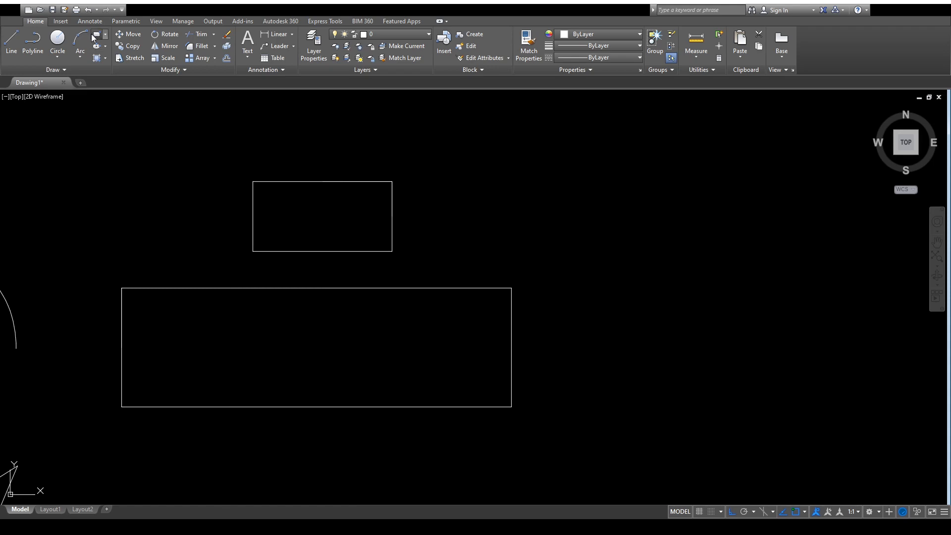
{"action": "left_click", "coordinate": [445, 149]}
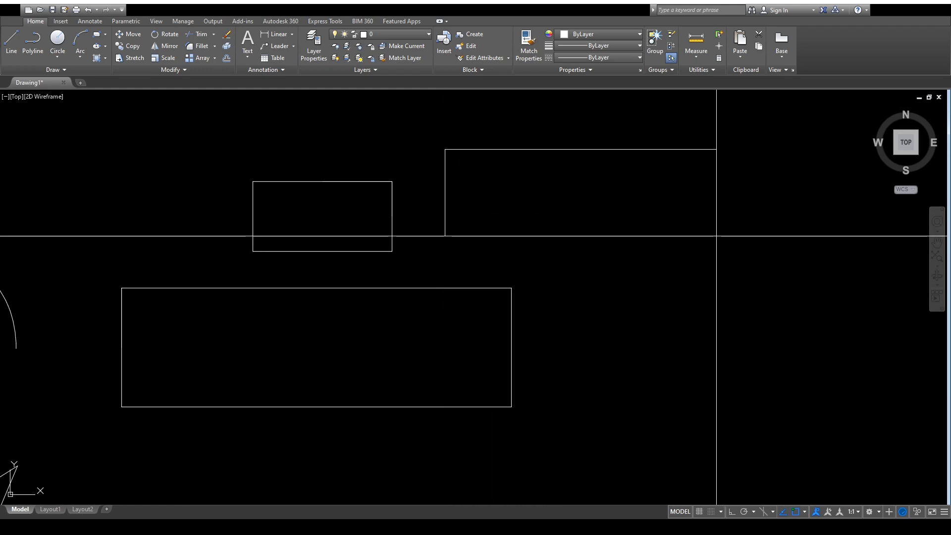
{"action": "left_click", "coordinate": [716, 237]}
{"action": "type", "text": "20,10"}
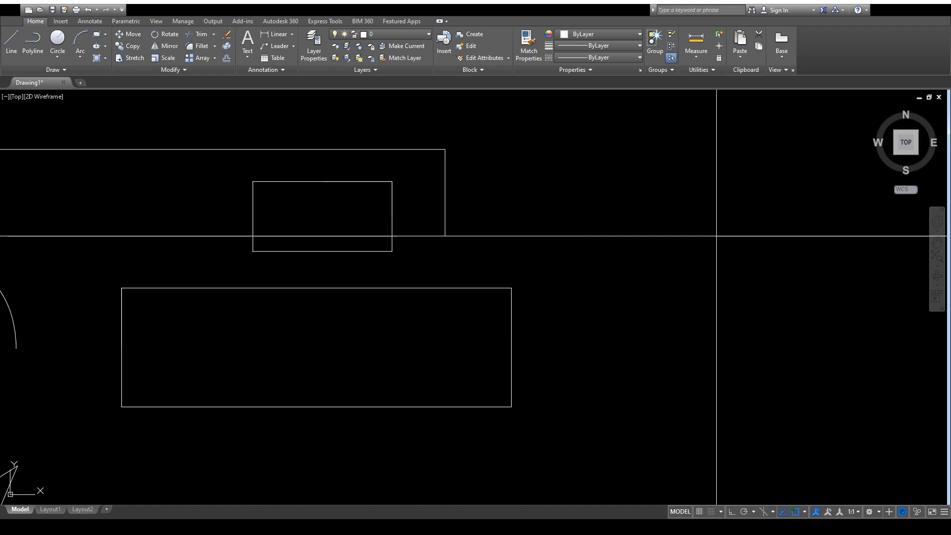
{"action": "key", "text": "Return"}
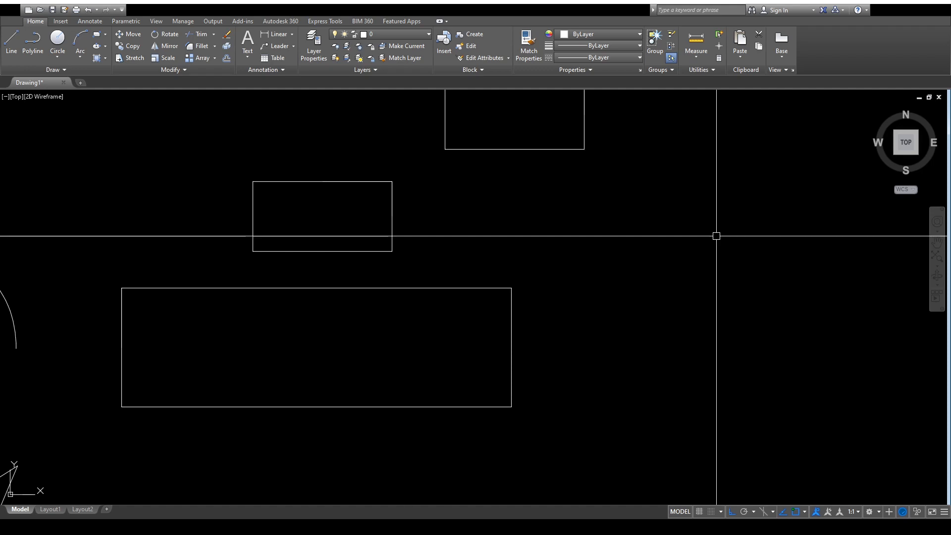
- Move the upper-right rectangle by its lower-left corner onto the lower-right corner of the other small rectangle
{"action": "scroll", "coordinate": [694, 263], "scroll_direction": "down", "scroll_amount": 2}
{"action": "middle_click_drag", "start_coordinate": [643, 310], "coordinate": [603, 368]}
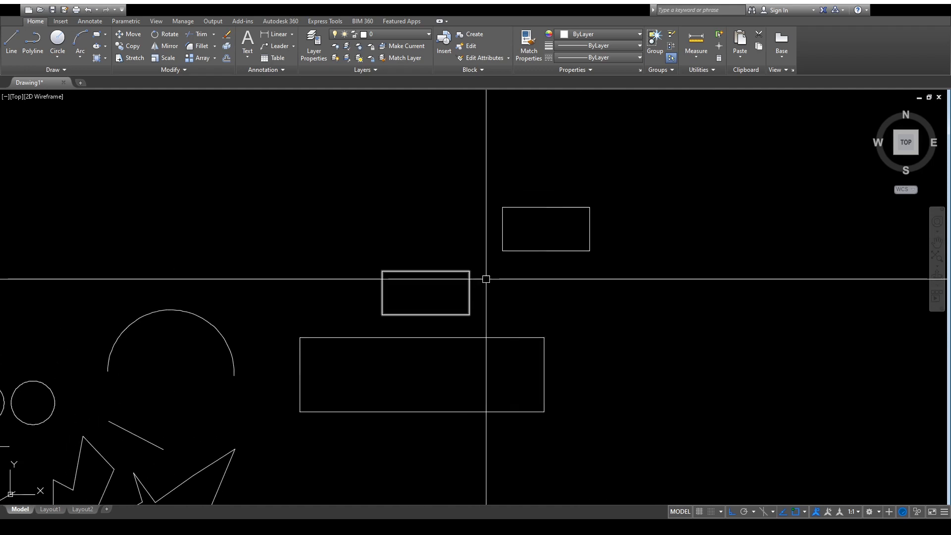
{"action": "scroll", "coordinate": [490, 275], "scroll_direction": "up", "scroll_amount": 2}
{"action": "type", "text": "m"}
{"action": "key", "text": "Return"}
{"action": "left_click", "coordinate": [618, 284]}
{"action": "left_click", "coordinate": [564, 204]}
{"action": "key", "text": "Return"}
{"action": "left_click", "coordinate": [510, 236]}
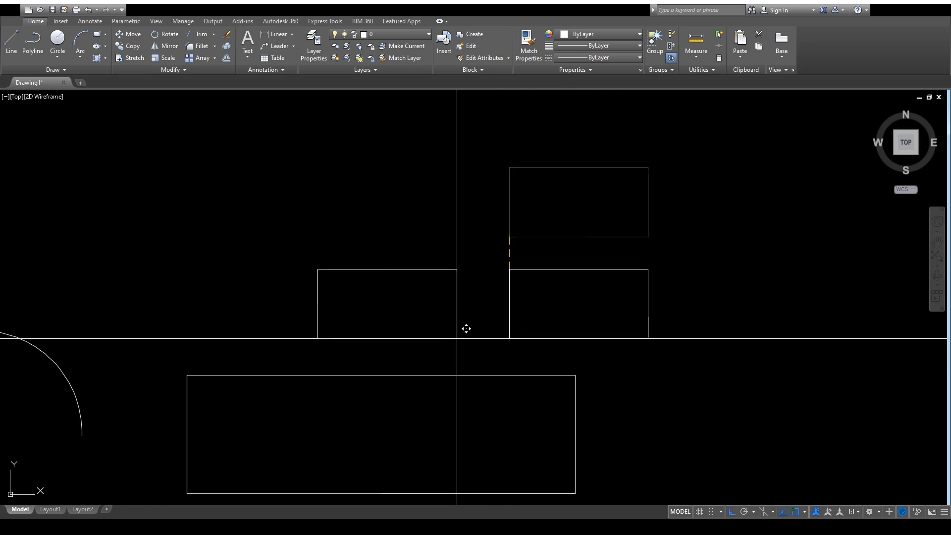
{"action": "left_click", "coordinate": [457, 339]}
- Move the right-hand small rectangle horizontally to the right, leaving a gap between the two small rectangles
{"action": "left_click", "coordinate": [603, 365]}
{"action": "left_click", "coordinate": [539, 299]}
{"action": "type", "text": "m"}
{"action": "key", "text": "Return"}
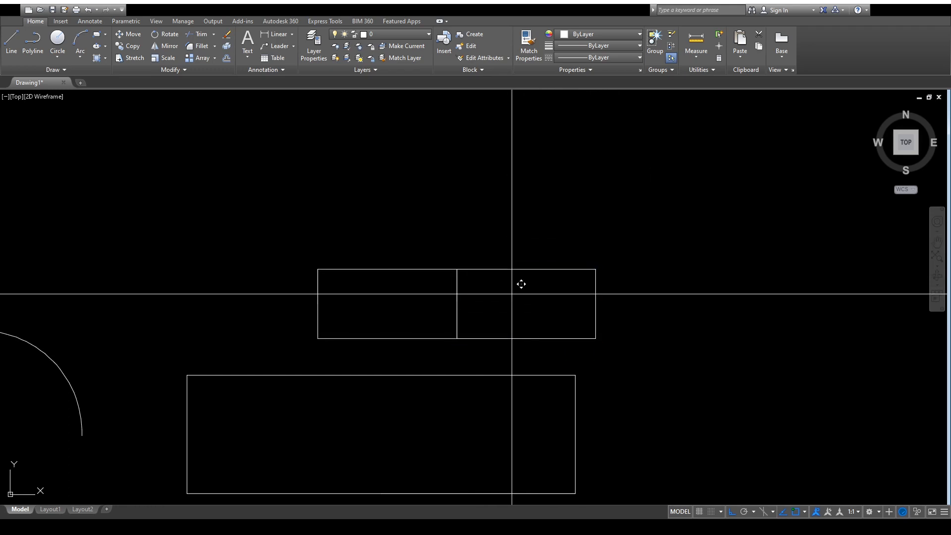
{"action": "left_click", "coordinate": [512, 294]}
{"action": "left_click", "coordinate": [550, 298]}
{"action": "middle_click_drag", "start_coordinate": [550, 298], "coordinate": [400, 238]}
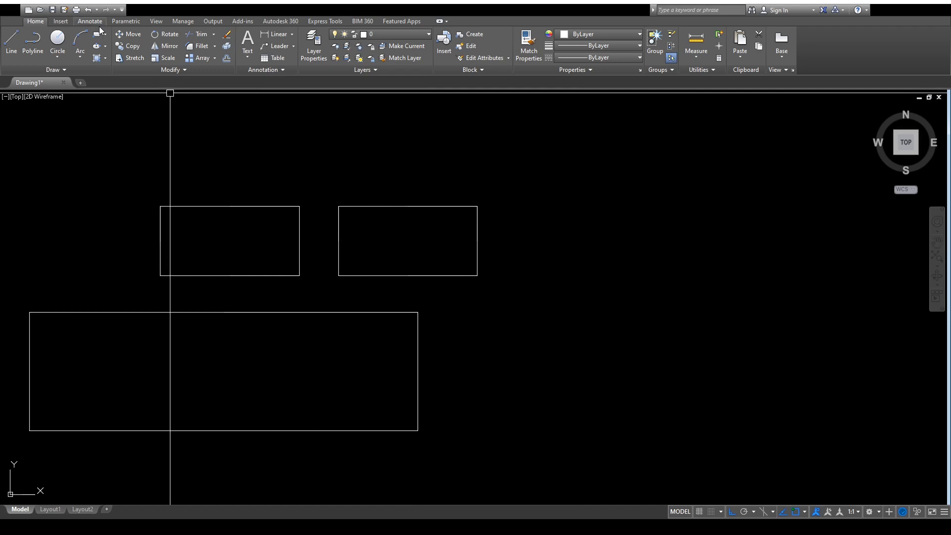
- Toggle Ortho and draw a third small rectangle with dimensions 20,10 to the right of the other two
{"action": "middle_click_drag", "start_coordinate": [482, 242], "coordinate": [346, 246]}
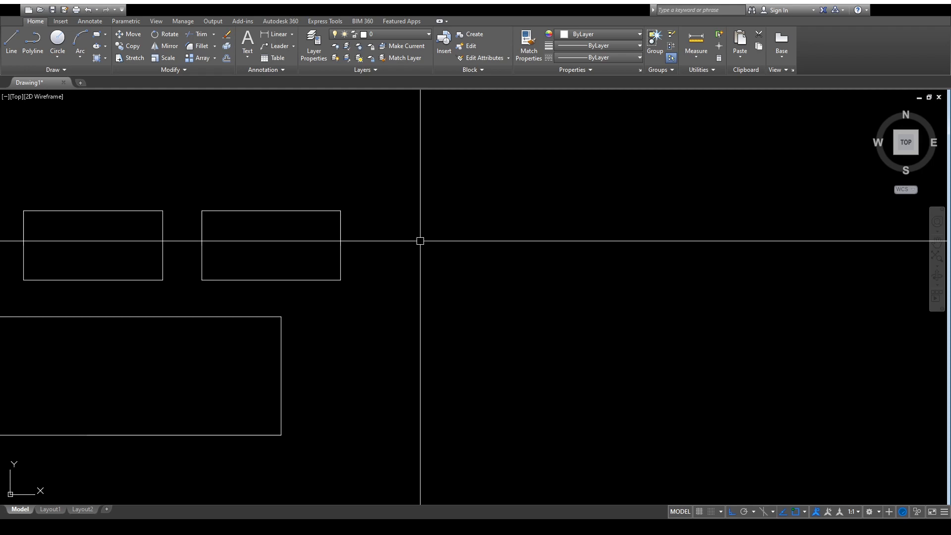
{"action": "key", "text": "F8"}
{"action": "key", "text": "F8"}
{"action": "key", "text": "F8"}
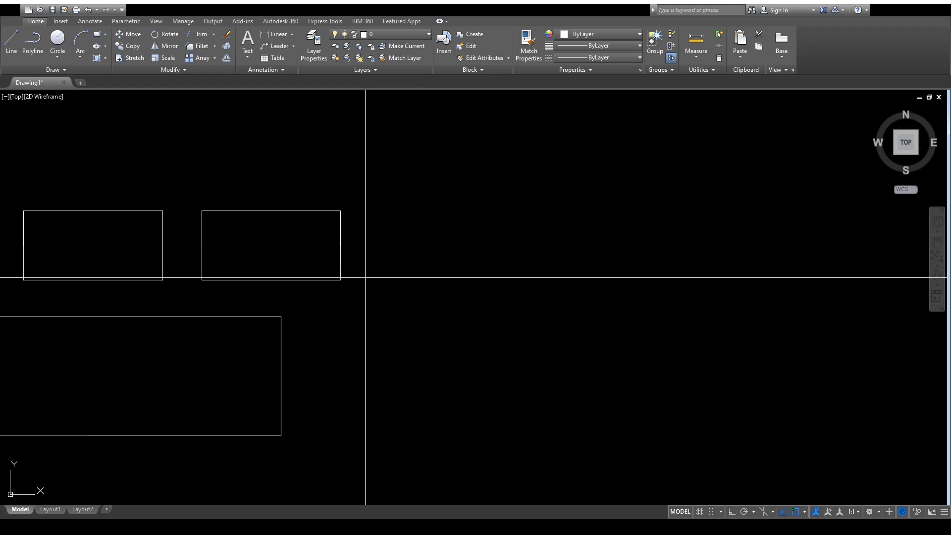
{"action": "left_click", "coordinate": [366, 279]}
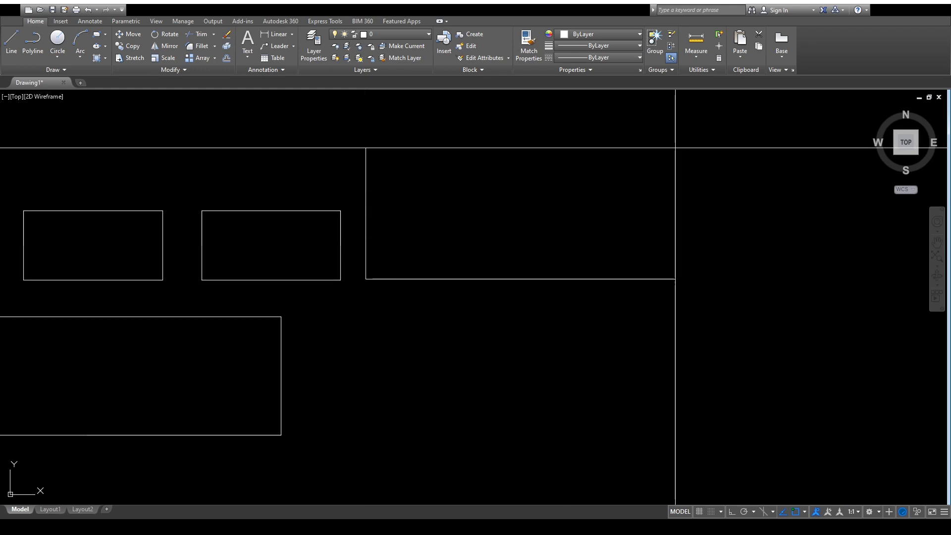
{"action": "type", "text": "20,10"}
{"action": "key", "text": "Return"}
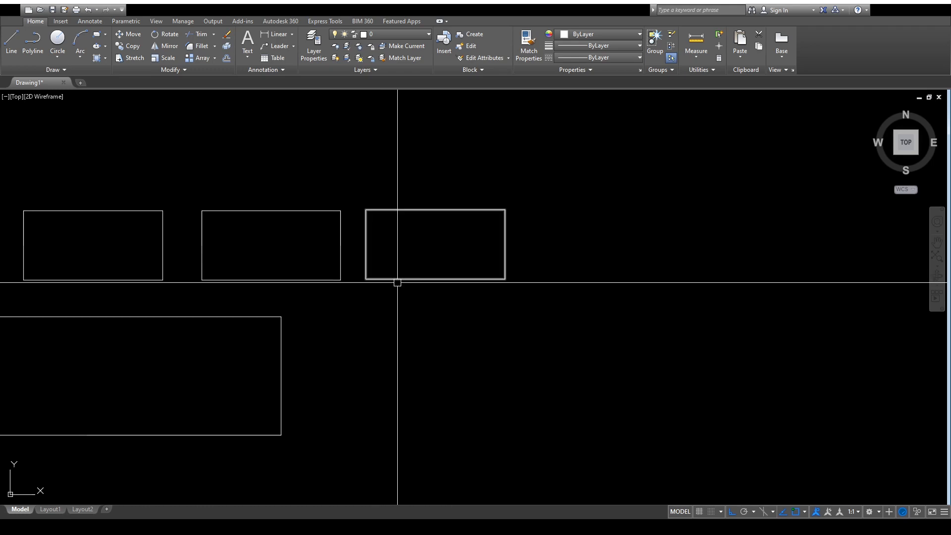
{"action": "scroll", "coordinate": [390, 278], "scroll_direction": "down", "scroll_amount": 4}
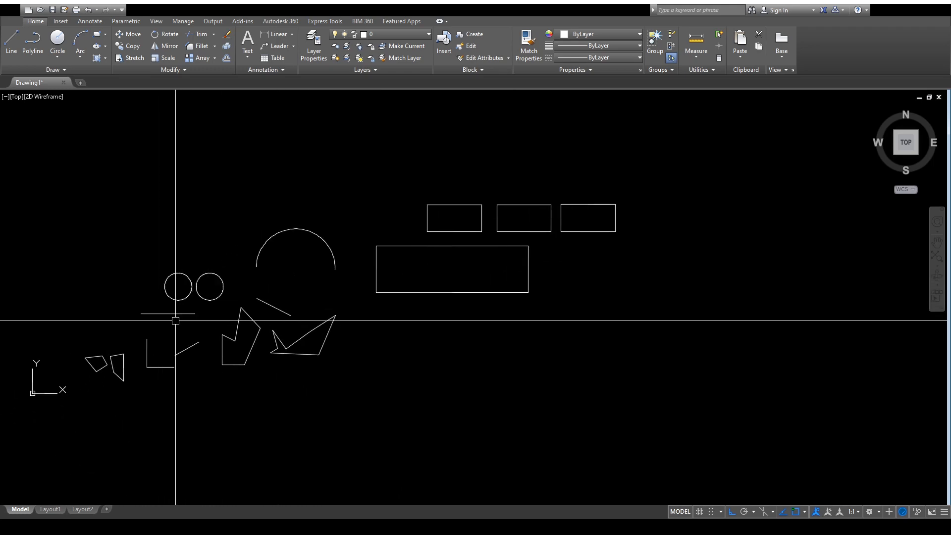
{"action": "middle_click_drag", "start_coordinate": [362, 316], "coordinate": [352, 343]}
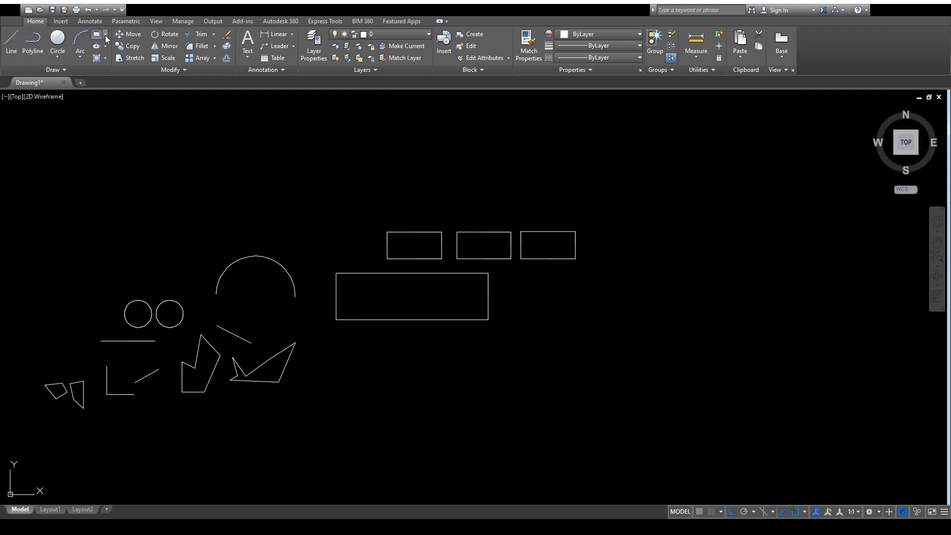
{"action": "middle_click_drag", "start_coordinate": [458, 232], "coordinate": [380, 217]}
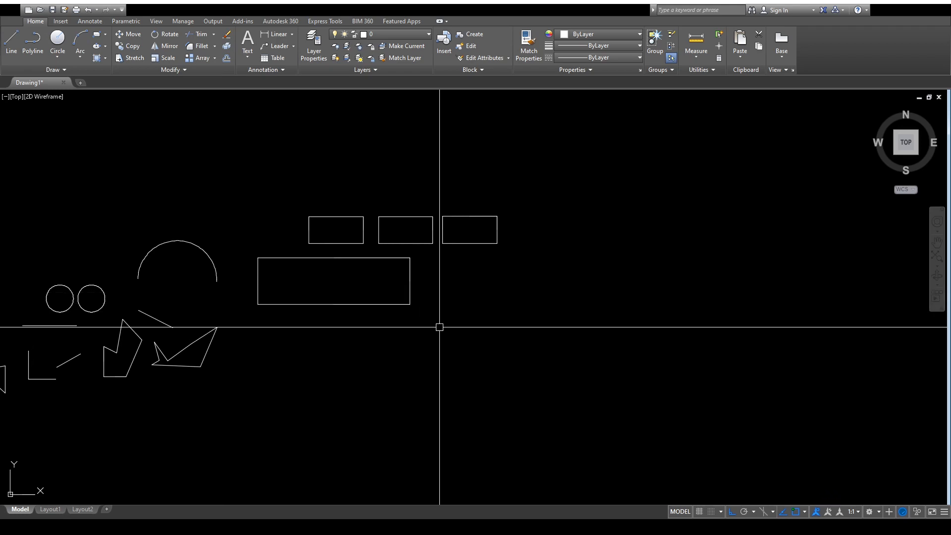
{"action": "middle_click_drag", "start_coordinate": [464, 327], "coordinate": [571, 314]}
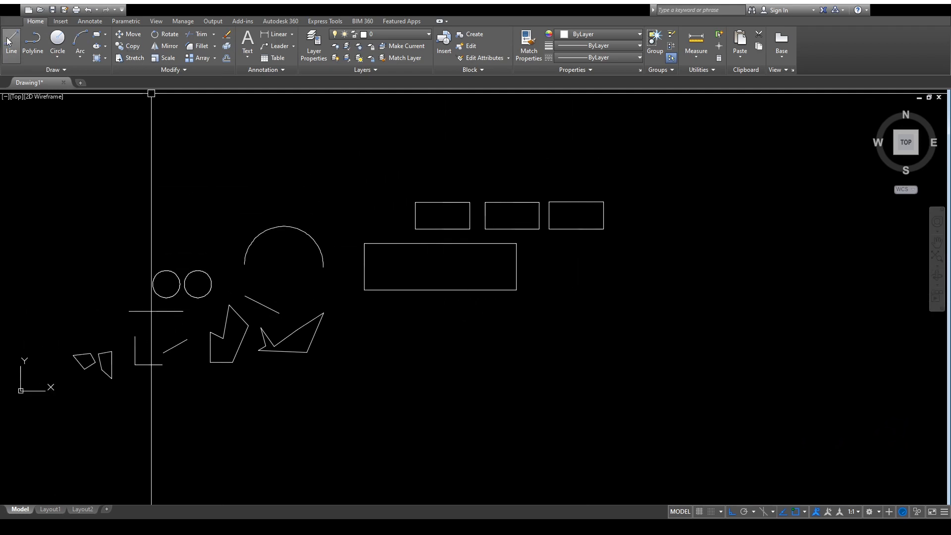
{"action": "middle_click_drag", "start_coordinate": [562, 200], "coordinate": [544, 205]}
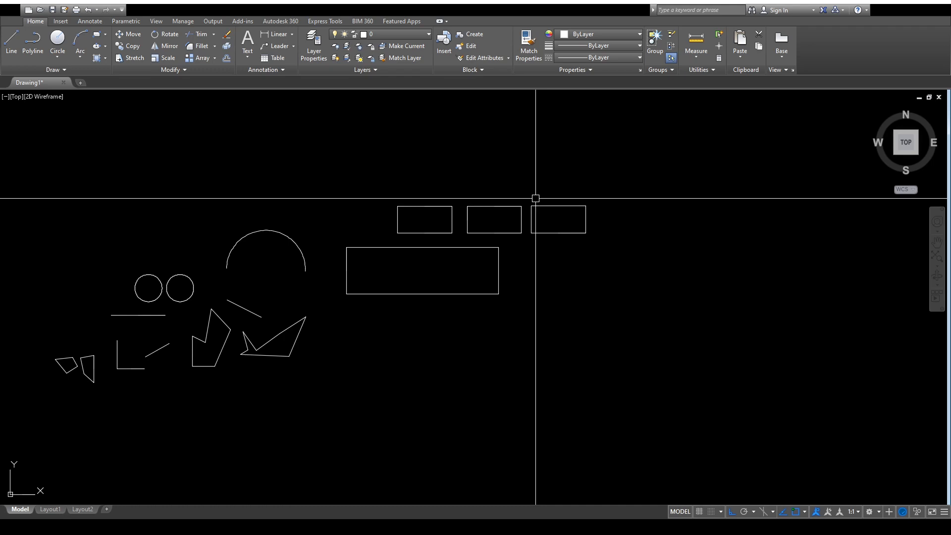
{"action": "middle_click_drag", "start_coordinate": [540, 213], "coordinate": [523, 213]}
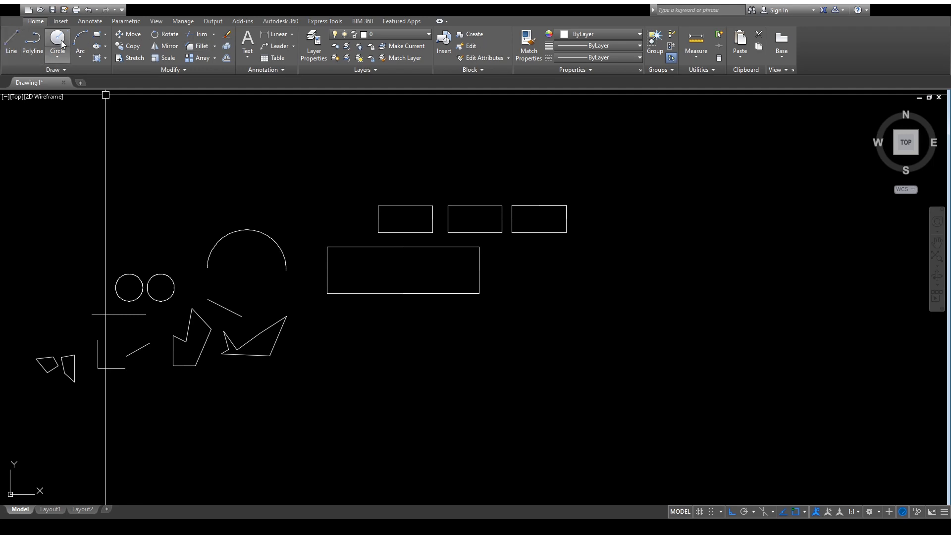
{"action": "scroll", "coordinate": [560, 240], "scroll_direction": "up", "scroll_amount": 3}
{"action": "scroll", "coordinate": [545, 248], "scroll_direction": "down", "scroll_amount": 5}
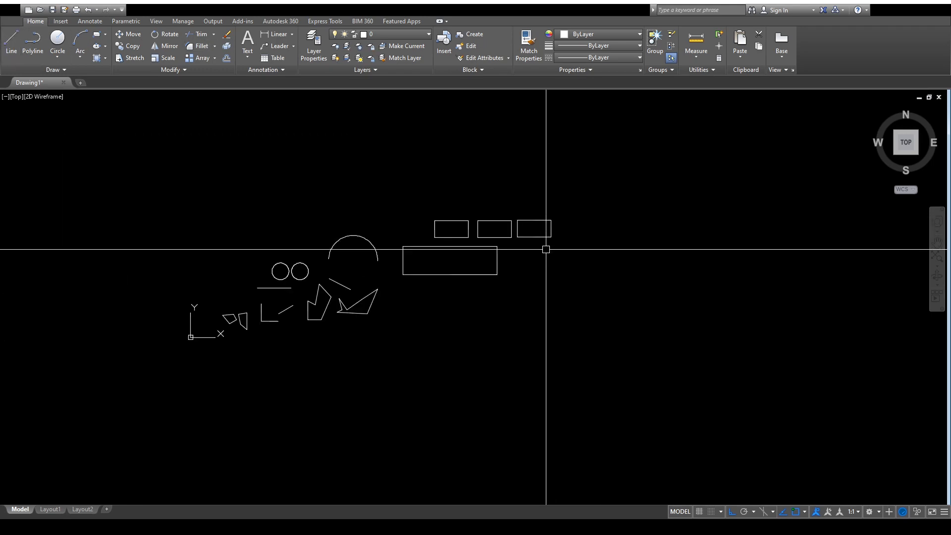
- Draw a freehand rectangle to the right of the three small rectangles, and undo it
{"action": "scroll", "coordinate": [446, 255], "scroll_direction": "up", "scroll_amount": 8}
{"action": "scroll", "coordinate": [559, 236], "scroll_direction": "down", "scroll_amount": 4}
{"action": "scroll", "coordinate": [461, 305], "scroll_direction": "up", "scroll_amount": 2}
{"action": "scroll", "coordinate": [297, 238], "scroll_direction": "down", "scroll_amount": 2}
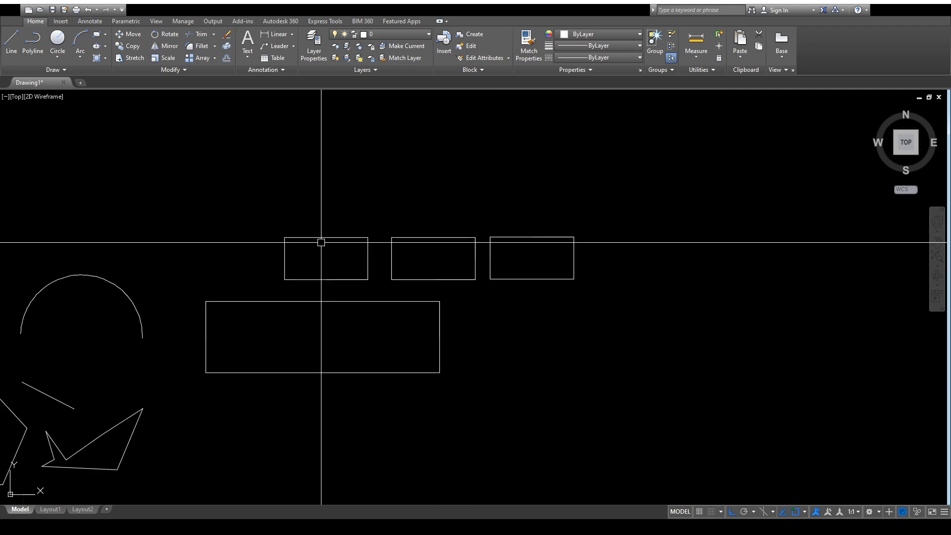
{"action": "scroll", "coordinate": [467, 255], "scroll_direction": "up", "scroll_amount": 6}
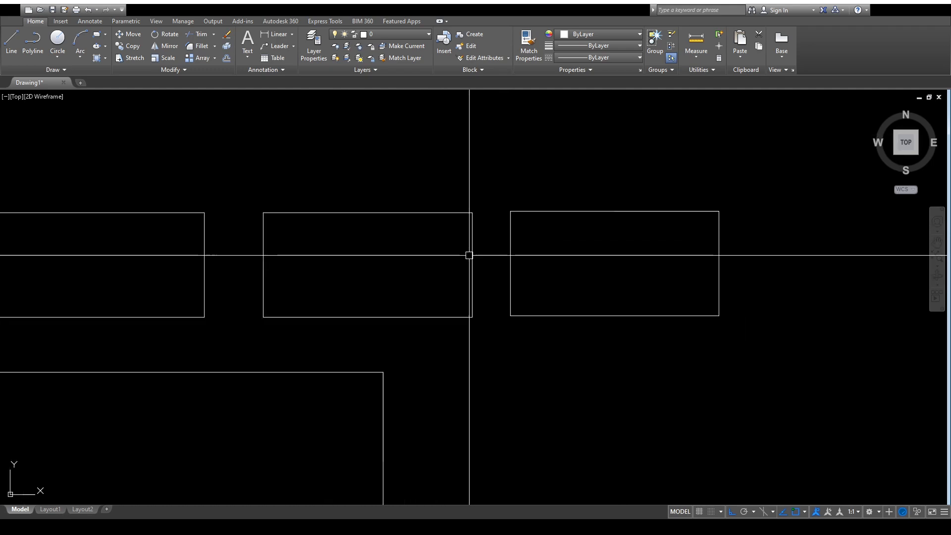
{"action": "scroll", "coordinate": [469, 255], "scroll_direction": "down", "scroll_amount": 4}
{"action": "middle_click_drag", "start_coordinate": [481, 262], "coordinate": [505, 227]}
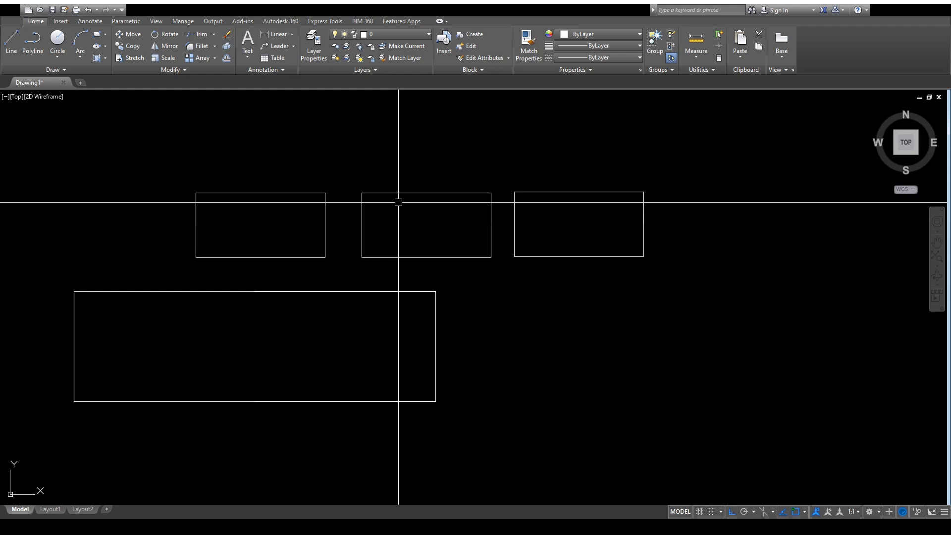
{"action": "type", "text": "rec"}
{"action": "key", "text": "Return"}
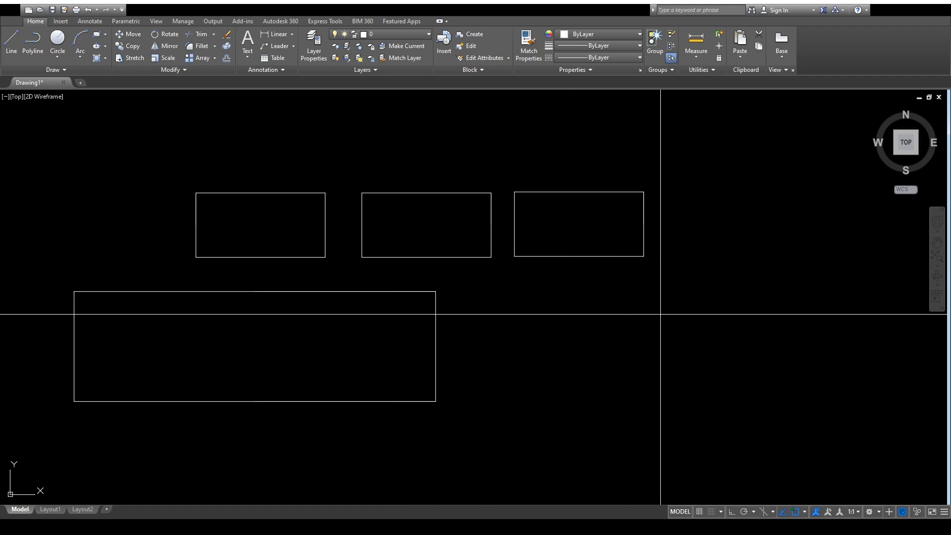
{"action": "left_click", "coordinate": [661, 313]}
{"action": "left_click", "coordinate": [779, 211]}
{"action": "key", "text": "ctrl+z"}
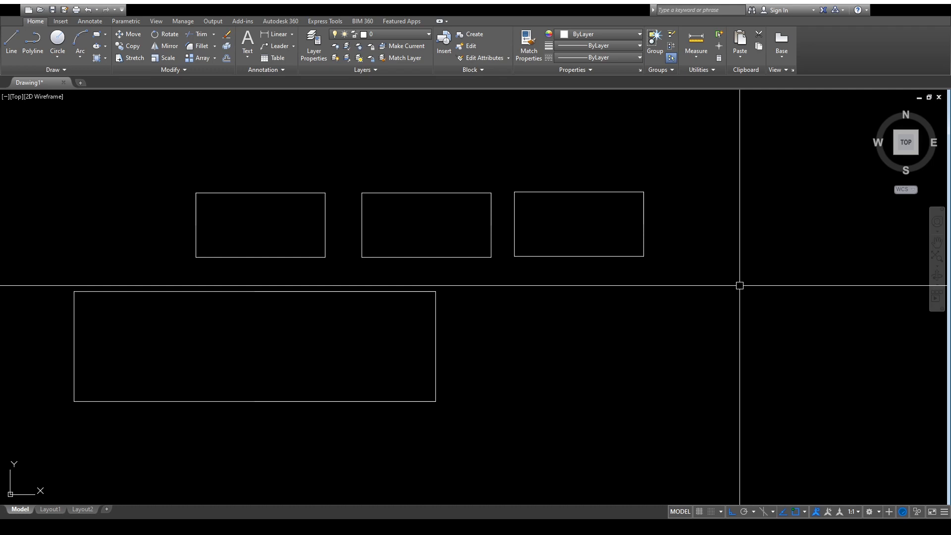
- Move the rightmost small rectangle by its lower-right corner onto the lower-left corner of the leftmost small rectangle
{"action": "scroll", "coordinate": [429, 268], "scroll_direction": "down", "scroll_amount": 2}
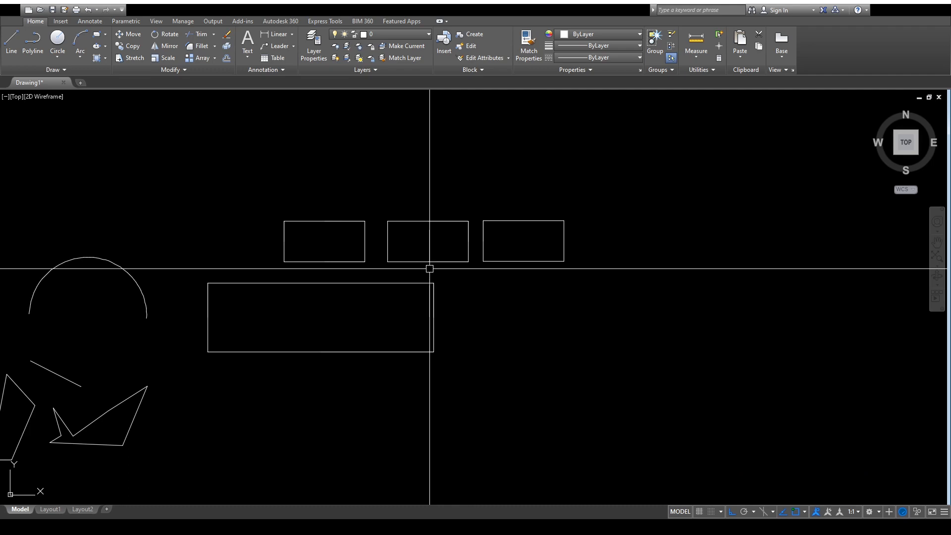
{"action": "scroll", "coordinate": [500, 250], "scroll_direction": "down", "scroll_amount": 2}
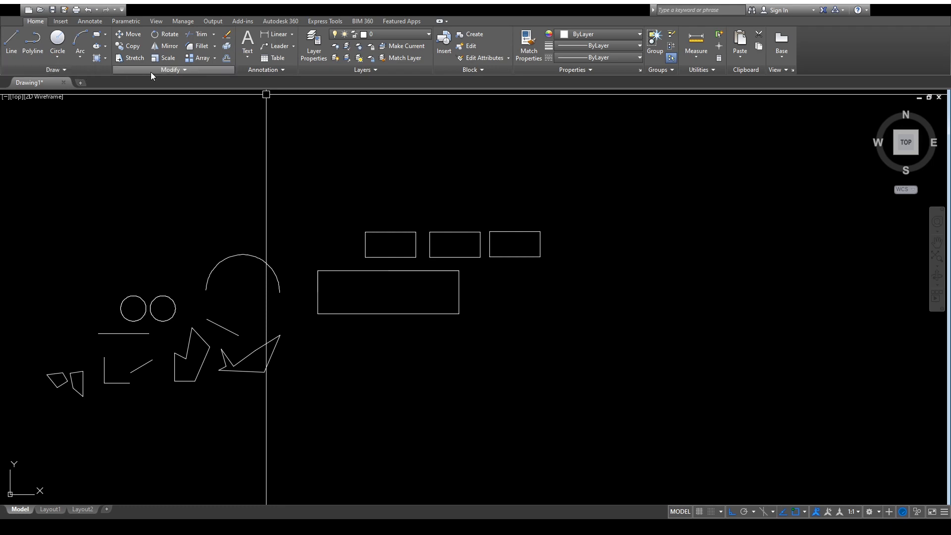
{"action": "left_click", "coordinate": [125, 38]}
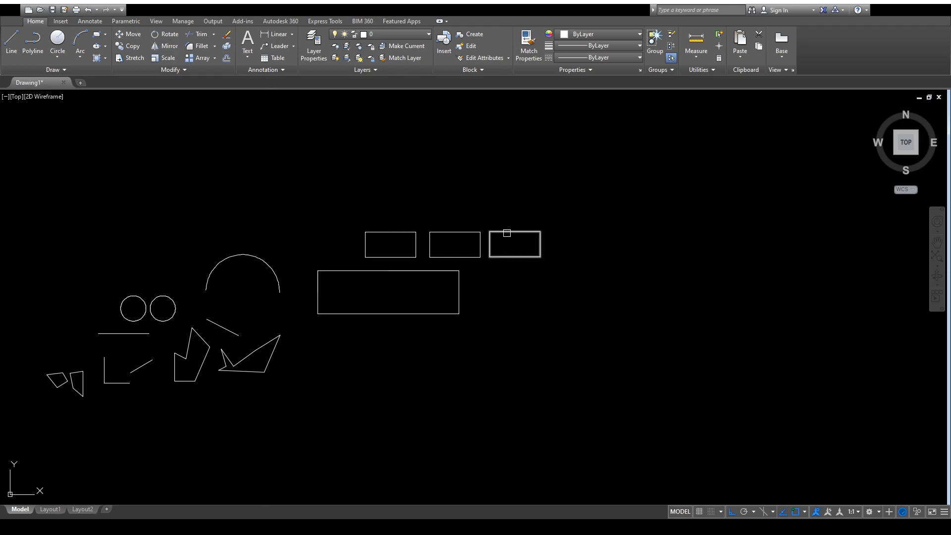
{"action": "scroll", "coordinate": [512, 228], "scroll_direction": "up", "scroll_amount": 4}
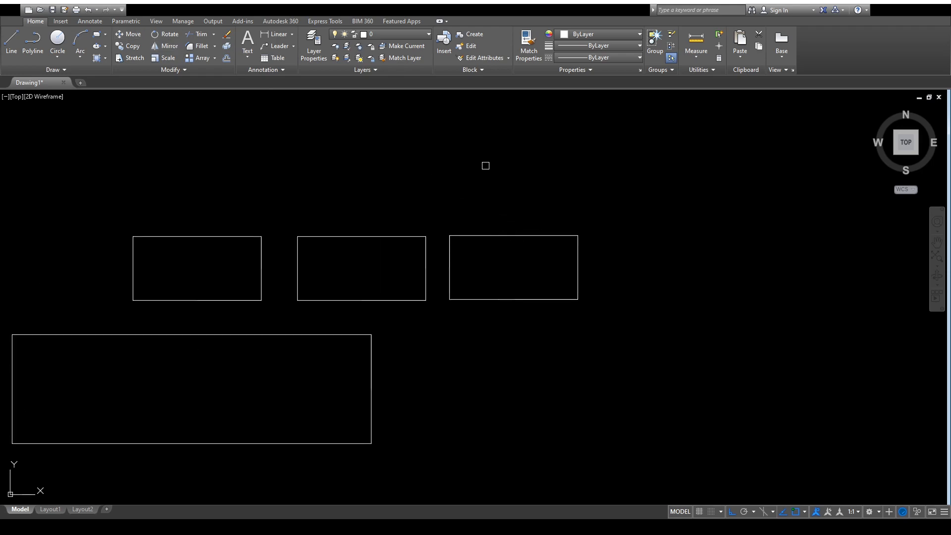
{"action": "left_click", "coordinate": [508, 232]}
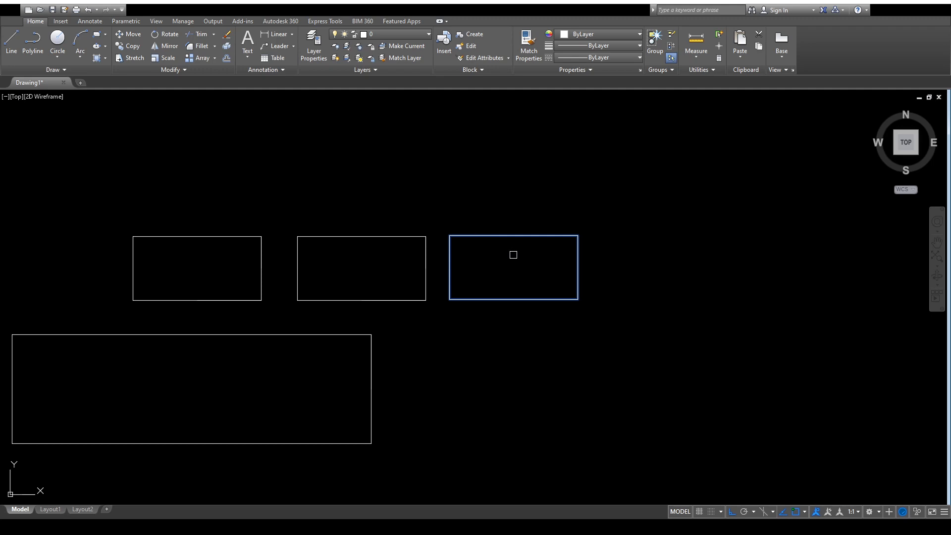
{"action": "key", "text": "Return"}
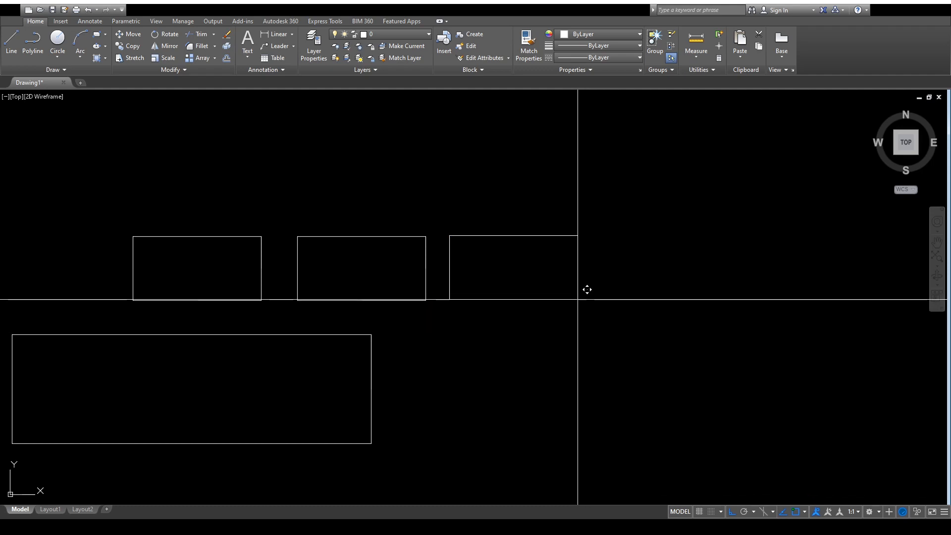
{"action": "left_click_drag", "start_coordinate": [578, 299], "coordinate": [91, 299]}
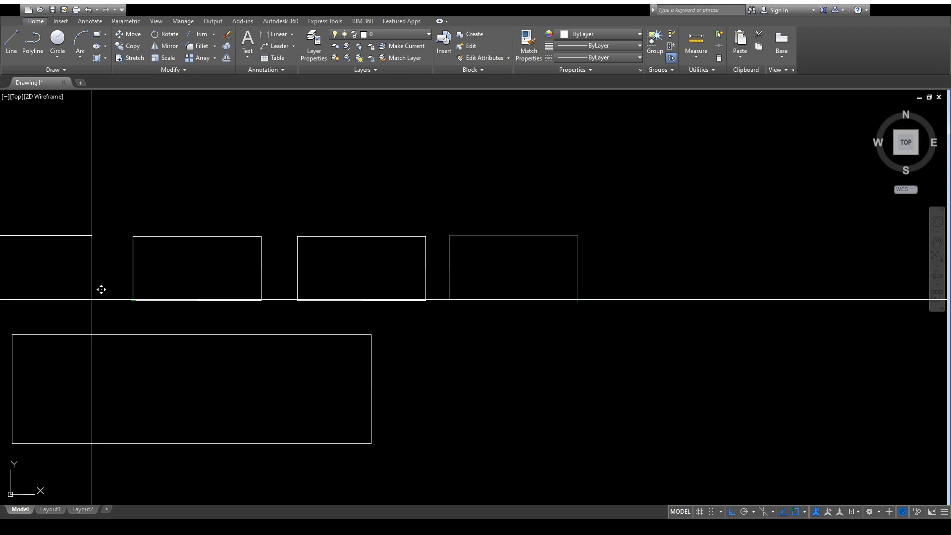
{"action": "left_click_drag", "start_coordinate": [101, 289], "coordinate": [133, 299]}
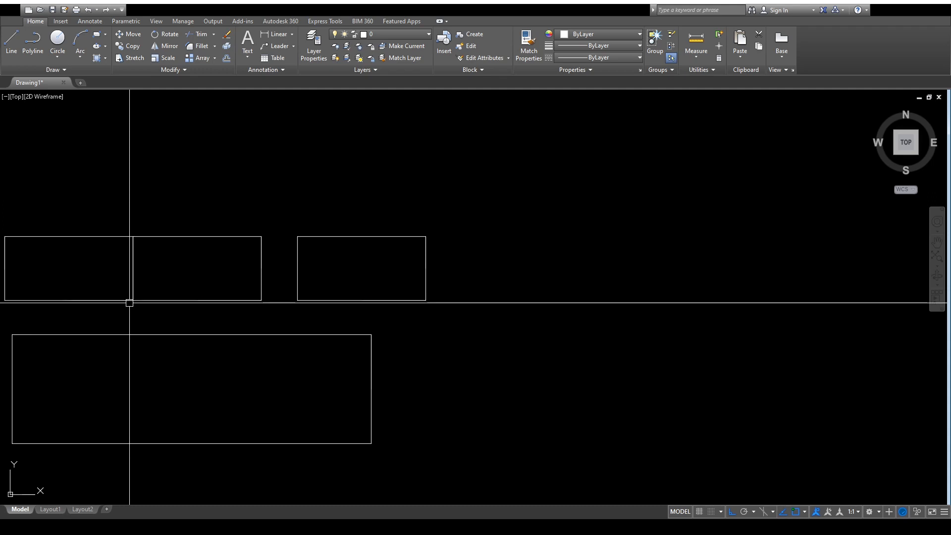
- Examine how the moved rectangle meets the adjoining small rectangle, selecting it briefly and clearing the selection
{"action": "scroll", "coordinate": [643, 327], "scroll_direction": "down", "scroll_amount": 4}
{"action": "scroll", "coordinate": [513, 321], "scroll_direction": "up", "scroll_amount": 6}
{"action": "left_click", "coordinate": [227, 298]}
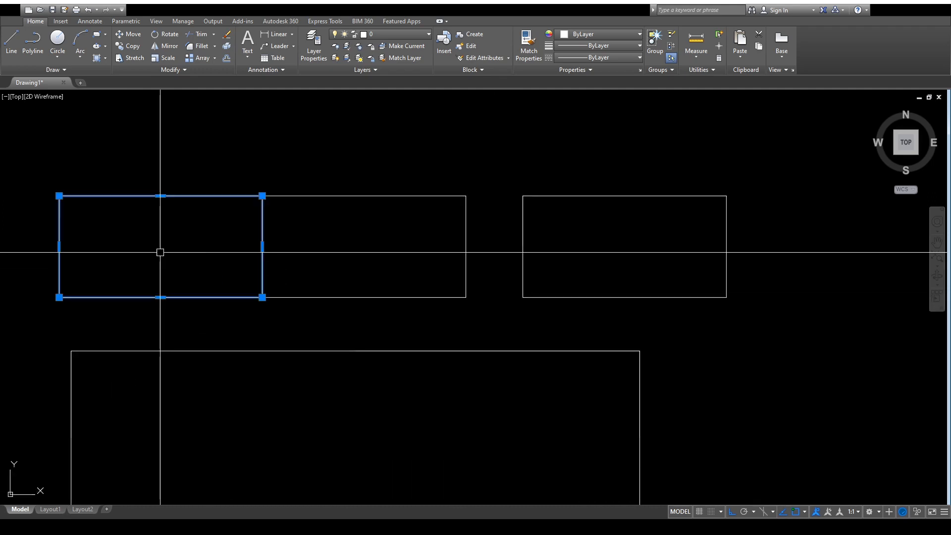
{"action": "key", "text": "Escape"}
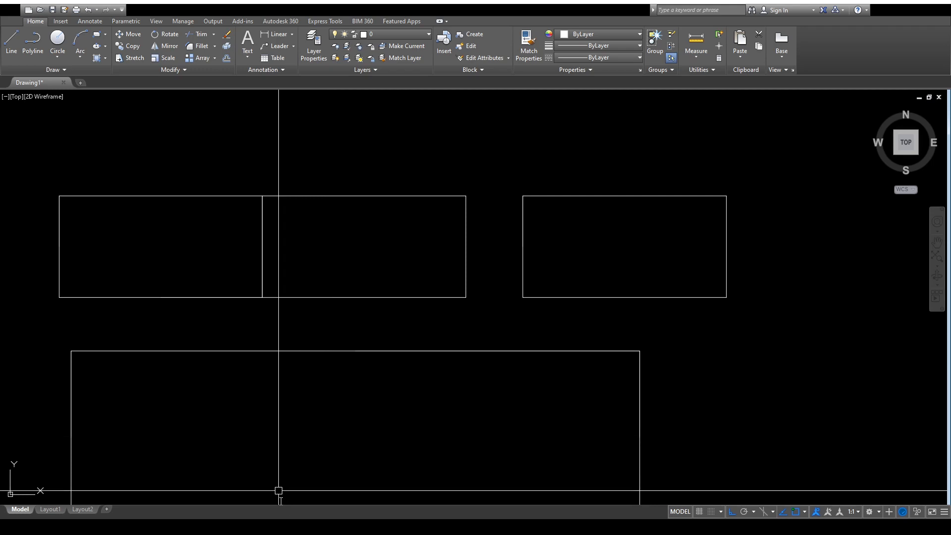
{"action": "scroll", "coordinate": [370, 327], "scroll_direction": "down", "scroll_amount": 2}
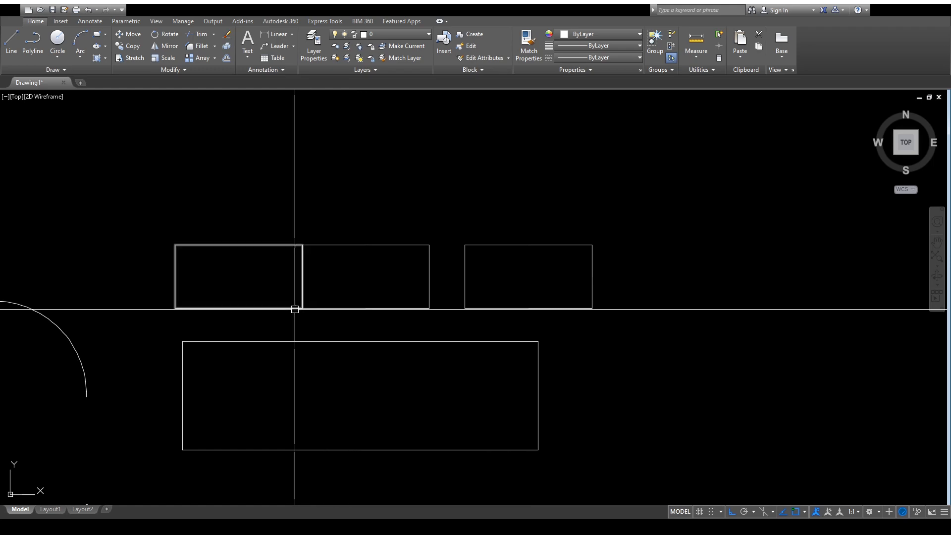
{"action": "scroll", "coordinate": [368, 327], "scroll_direction": "down", "scroll_amount": 2}
{"action": "scroll", "coordinate": [317, 316], "scroll_direction": "up", "scroll_amount": 5}
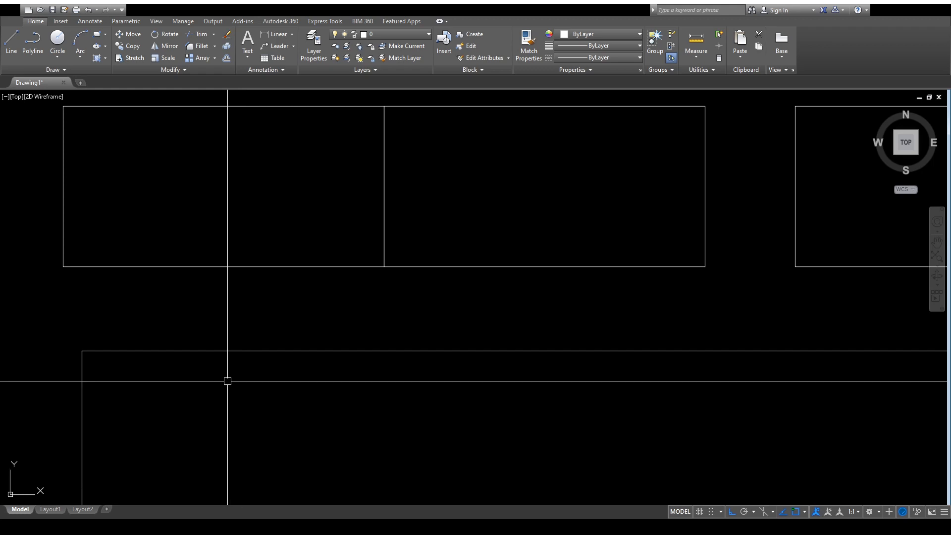
{"action": "scroll", "coordinate": [325, 308], "scroll_direction": "down", "scroll_amount": 2}
{"action": "middle_click_drag", "start_coordinate": [505, 300], "coordinate": [397, 325]}
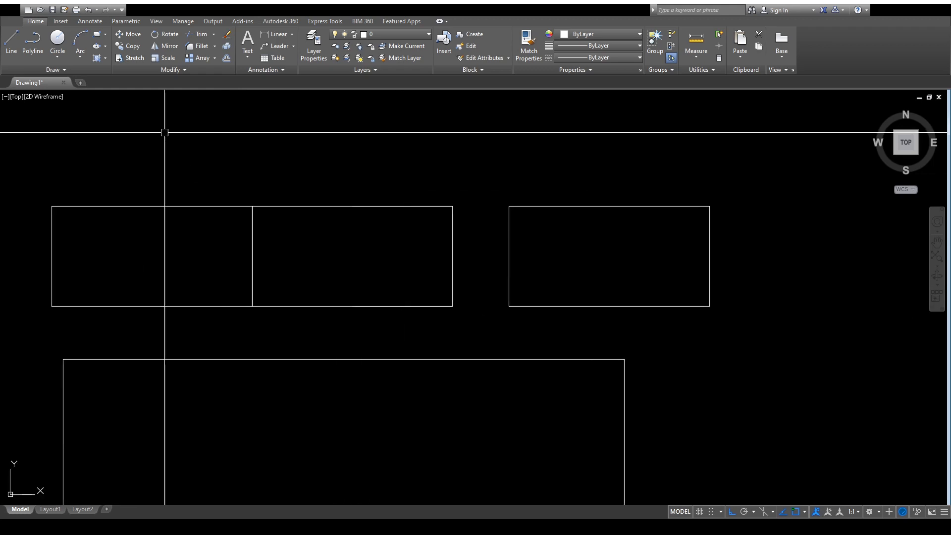
- Move the right-hand circle by its center onto the right endpoint of the horizontal line below the circles
{"action": "left_click", "coordinate": [131, 37]}
{"action": "scroll", "coordinate": [397, 122], "scroll_direction": "down", "scroll_amount": 6}
{"action": "scroll", "coordinate": [151, 169], "scroll_direction": "up", "scroll_amount": 4}
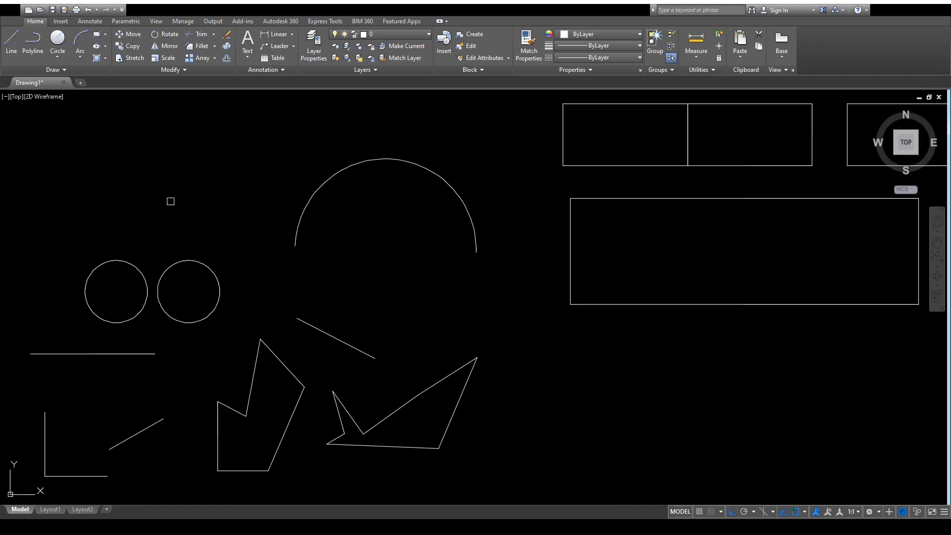
{"action": "scroll", "coordinate": [304, 245], "scroll_direction": "down", "scroll_amount": 2}
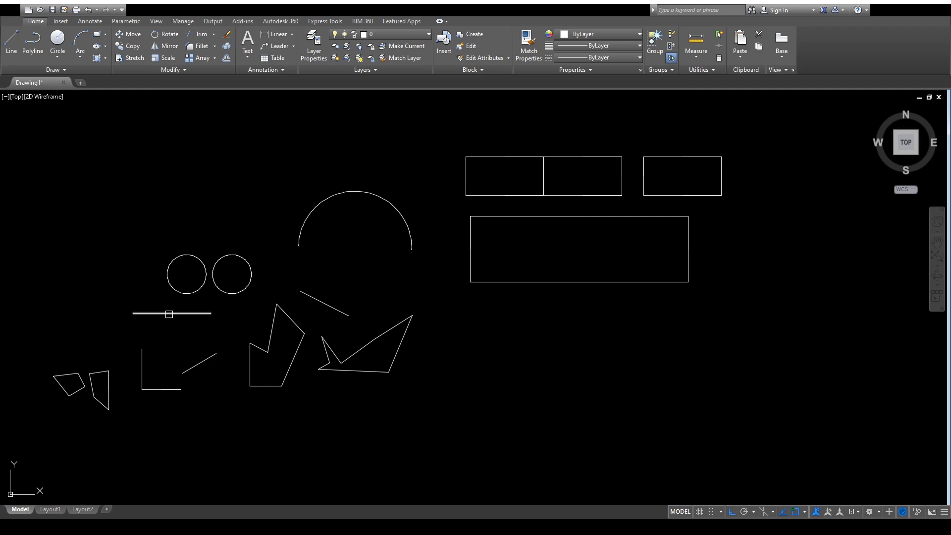
{"action": "scroll", "coordinate": [154, 322], "scroll_direction": "up", "scroll_amount": 4}
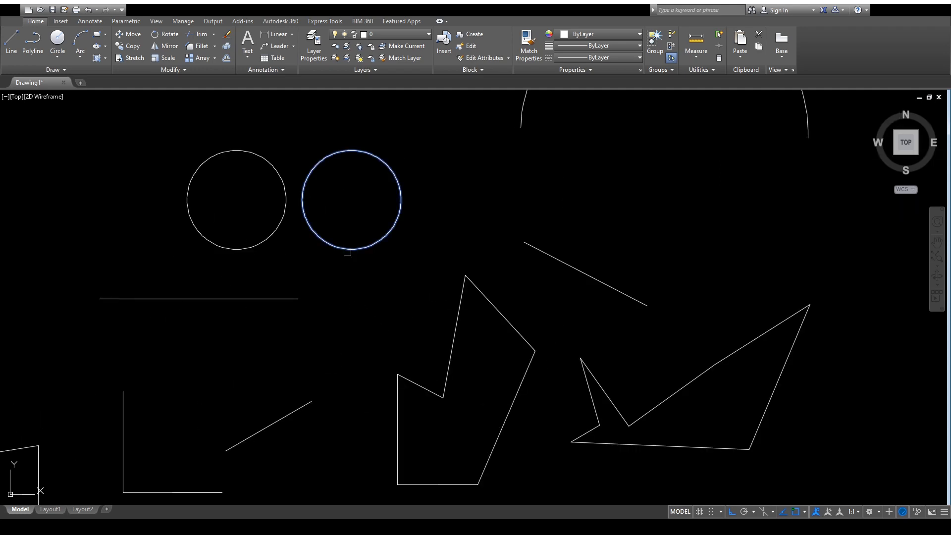
{"action": "key", "text": "Return"}
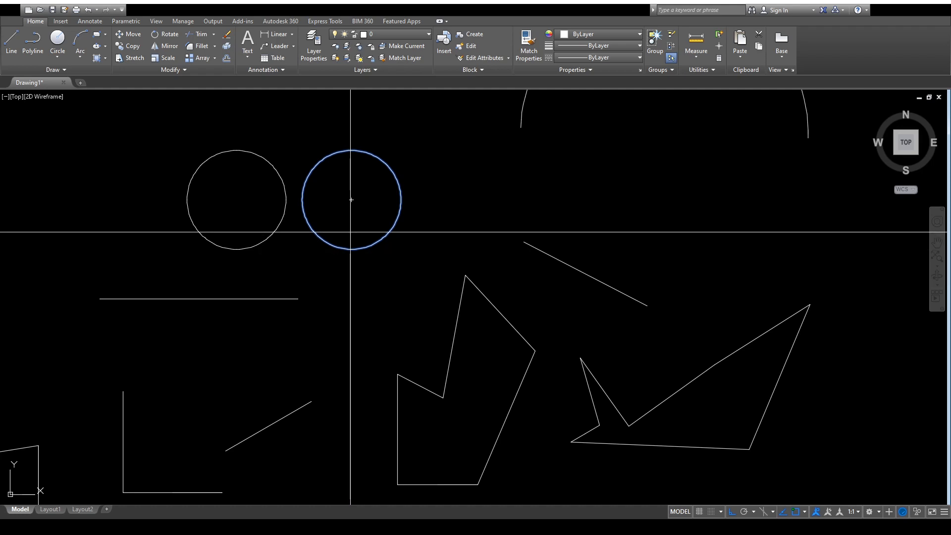
{"action": "scroll", "coordinate": [408, 259], "scroll_direction": "up", "scroll_amount": 2}
{"action": "scroll", "coordinate": [386, 247], "scroll_direction": "down", "scroll_amount": 2}
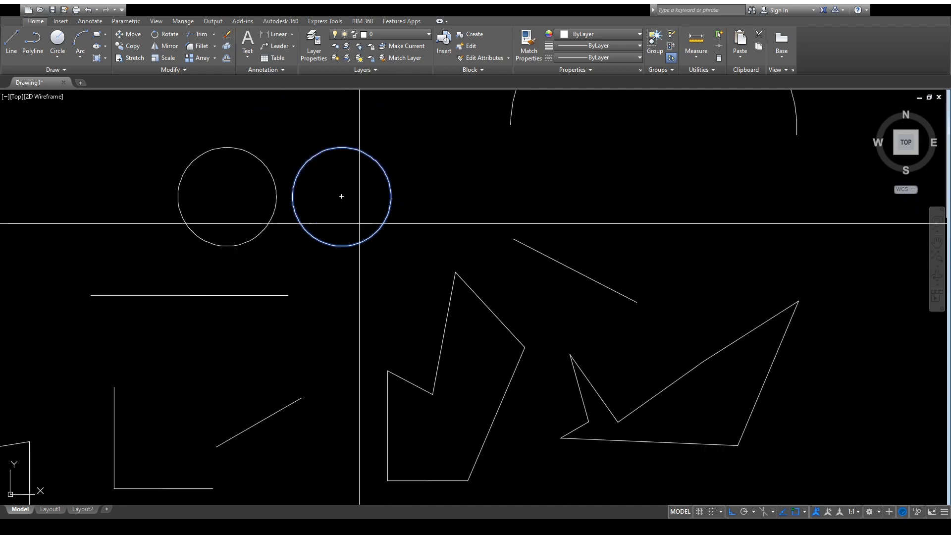
{"action": "left_click", "coordinate": [341, 197]}
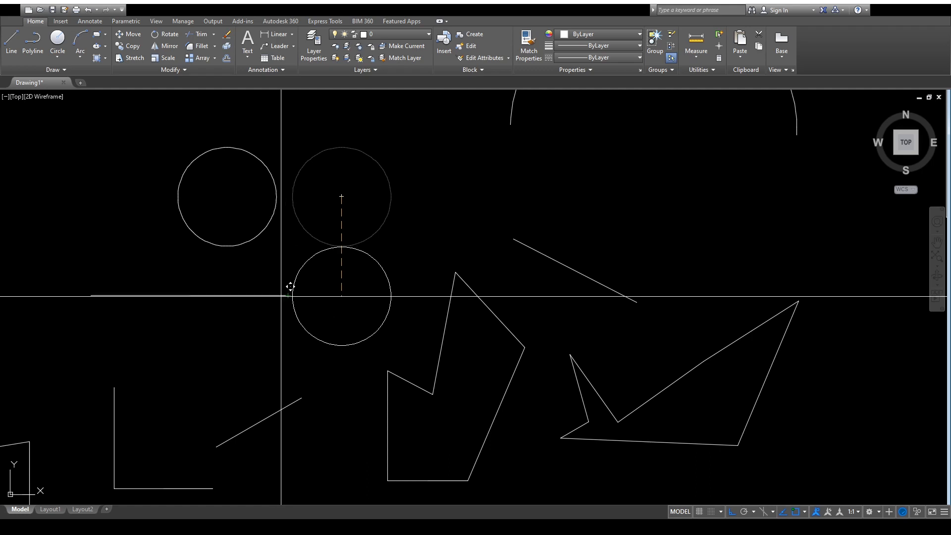
{"action": "left_click", "coordinate": [287, 295]}
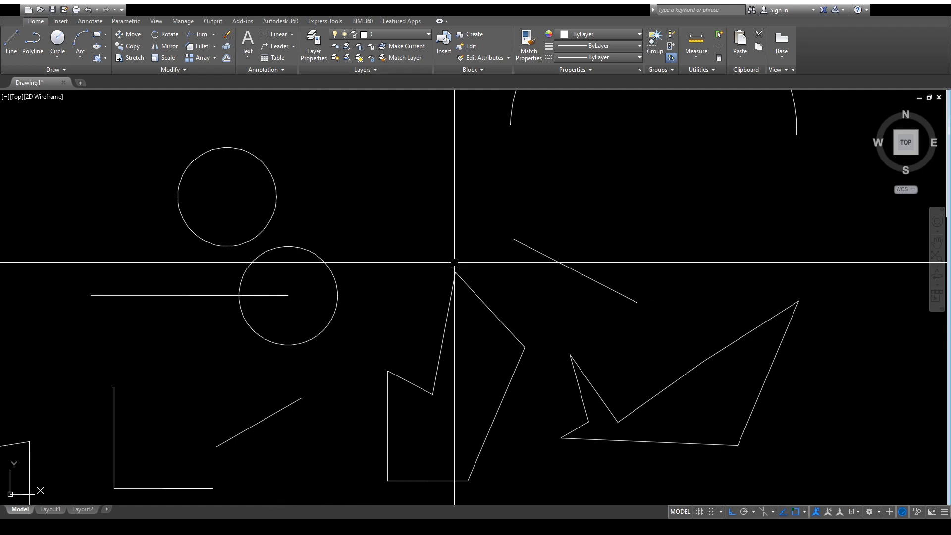
- Move the lower circle by its center to the horizontal line's left endpoint, and move it back to the right endpoint
{"action": "scroll", "coordinate": [414, 263], "scroll_direction": "down", "scroll_amount": 4}
{"action": "middle_click_drag", "start_coordinate": [414, 263], "coordinate": [339, 288]}
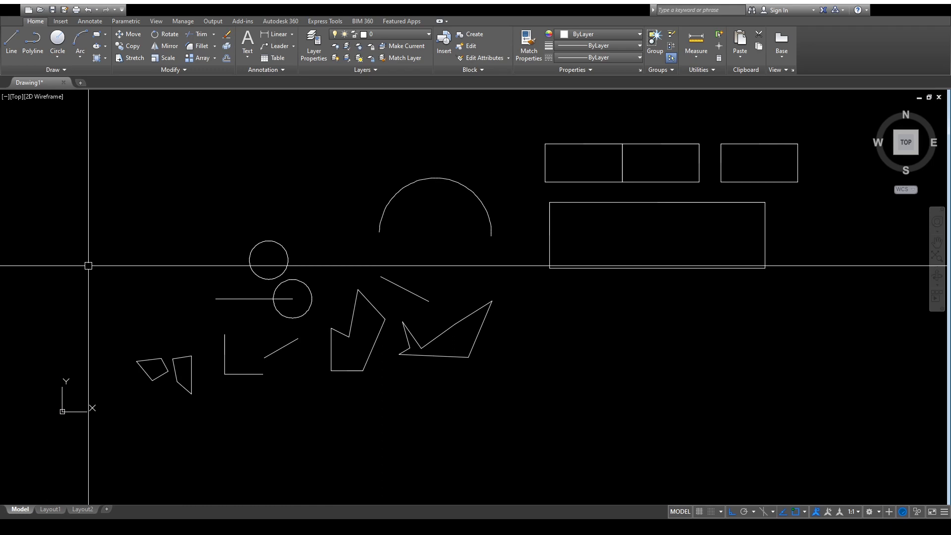
{"action": "scroll", "coordinate": [277, 272], "scroll_direction": "up", "scroll_amount": 2}
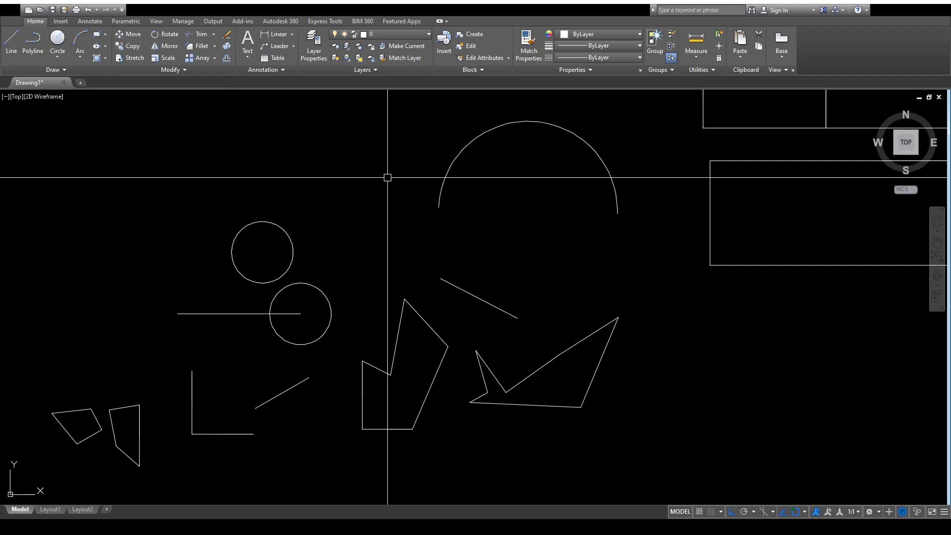
{"action": "key", "text": "Return"}
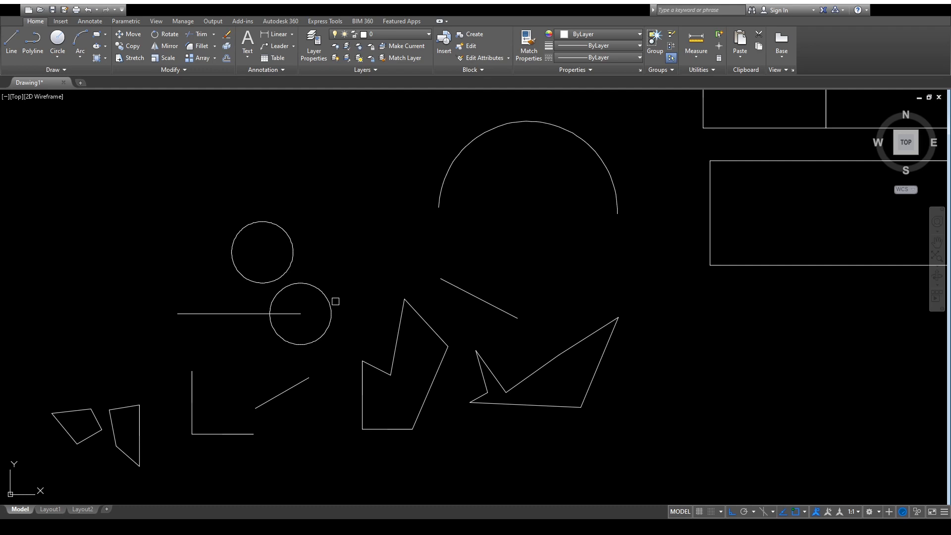
{"action": "left_click", "coordinate": [331, 304]}
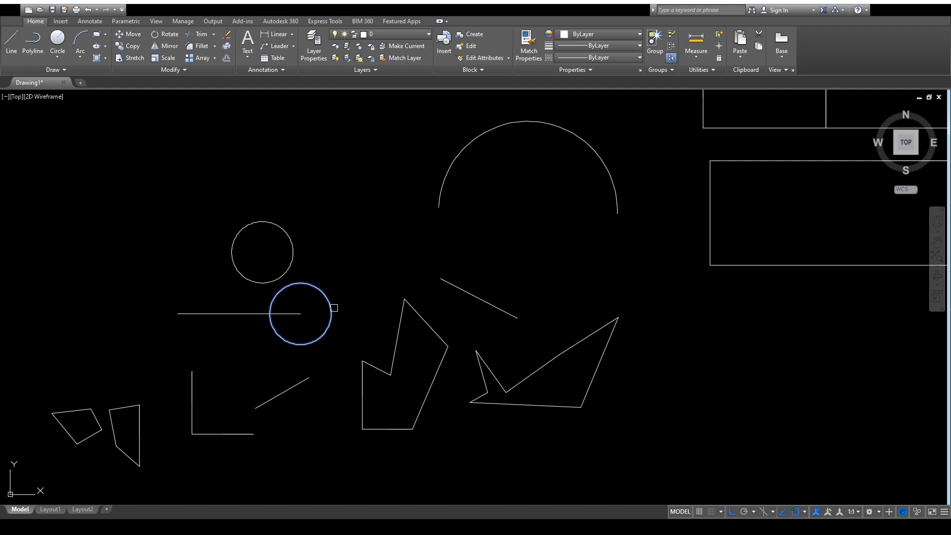
{"action": "left_click_drag", "start_coordinate": [301, 314], "coordinate": [177, 315]}
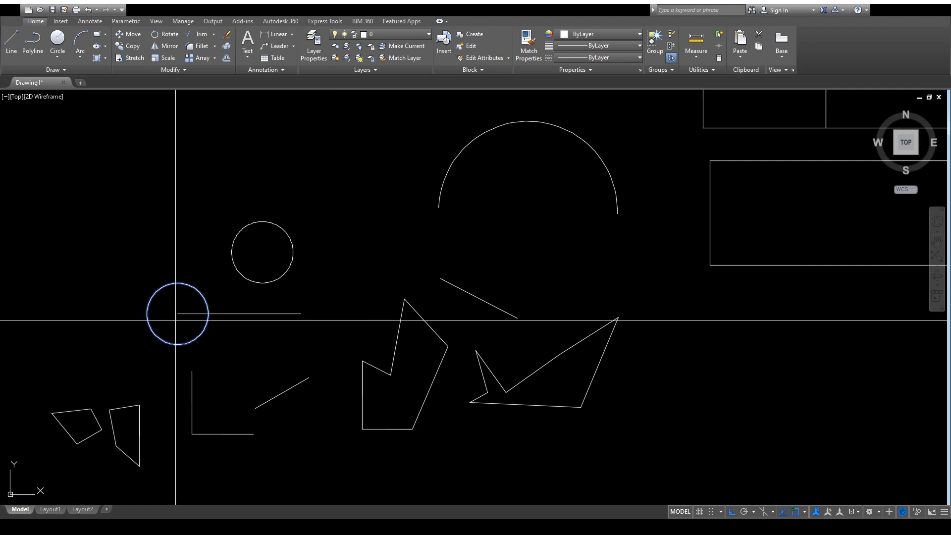
{"action": "left_click_drag", "start_coordinate": [177, 314], "coordinate": [301, 314]}
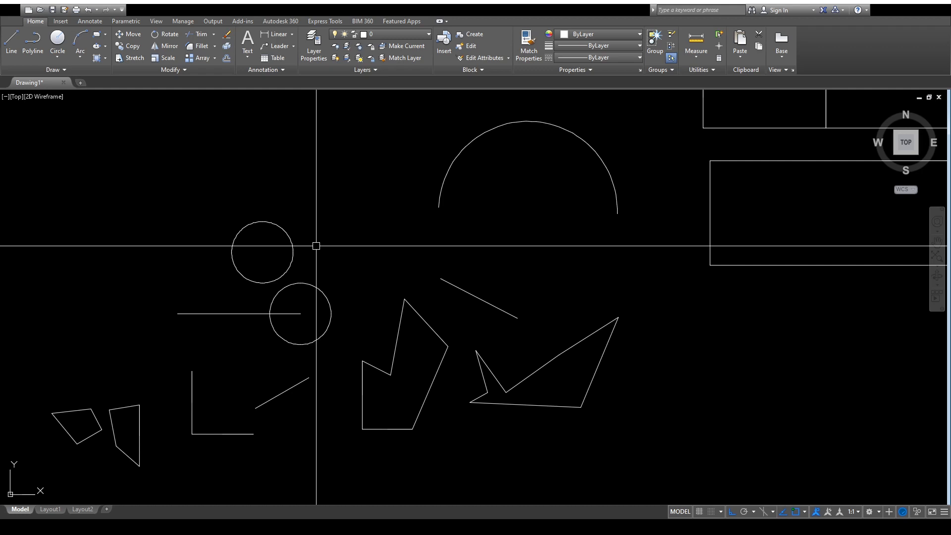
- Examine the drawn shapes and look closely at the two small four-sided outlines beside the L-shaped lines
{"action": "scroll", "coordinate": [331, 207], "scroll_direction": "down", "scroll_amount": 2}
{"action": "middle_click_drag", "start_coordinate": [408, 284], "coordinate": [365, 308]}
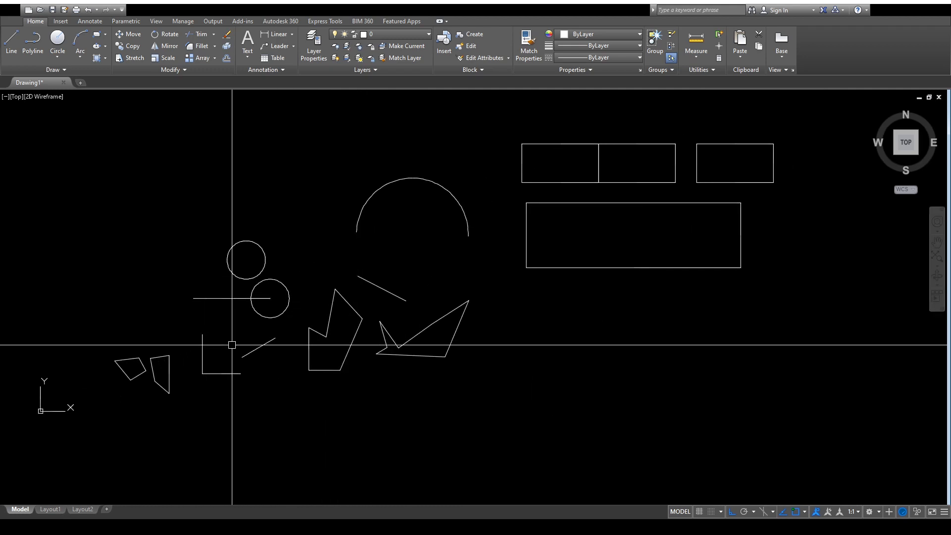
{"action": "middle_click_drag", "start_coordinate": [232, 345], "coordinate": [192, 374]}
{"action": "mouse_move", "coordinate": [328, 316]}
{"action": "middle_mouse_down"}
{"action": "mouse_move", "coordinate": [386, 244]}
{"action": "mouse_move", "coordinate": [361, 308]}
{"action": "middle_mouse_up"}
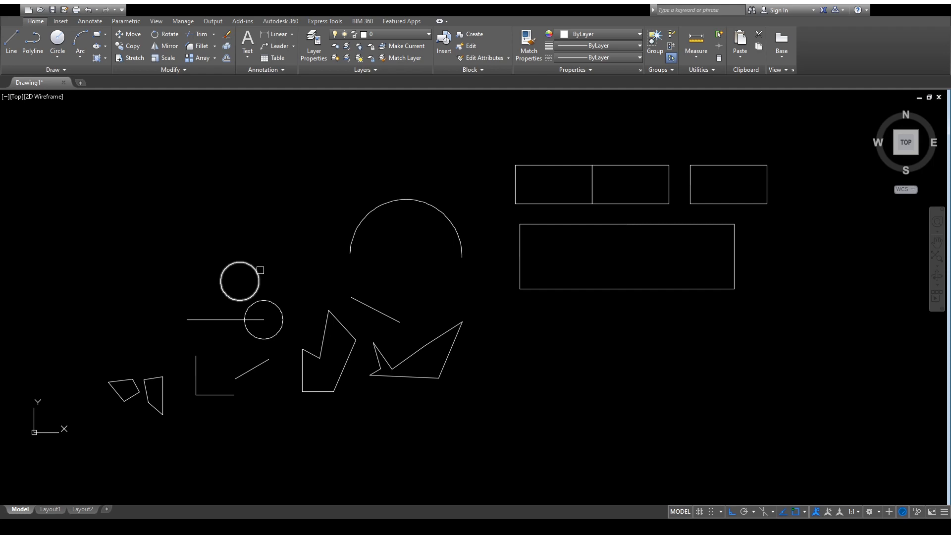
{"action": "scroll", "coordinate": [94, 433], "scroll_direction": "up", "scroll_amount": 4}
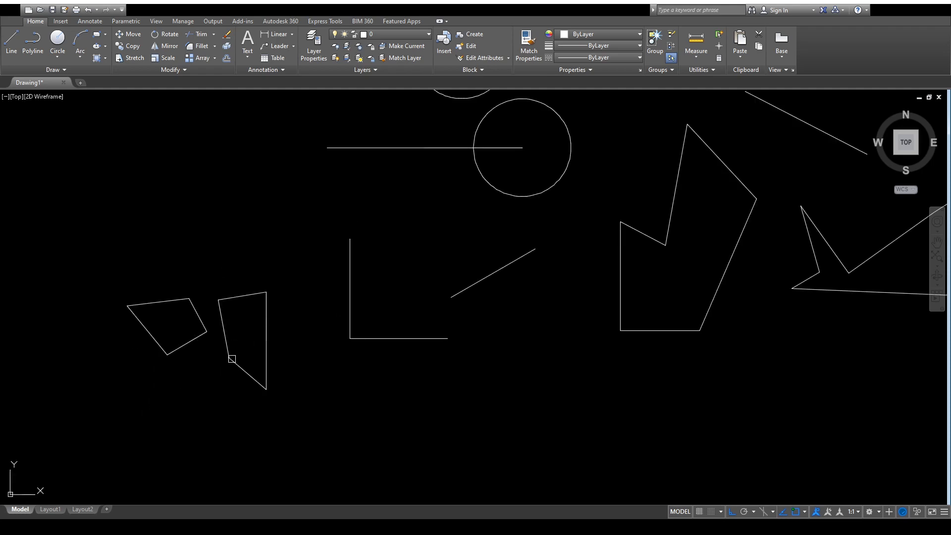
{"action": "scroll", "coordinate": [229, 359], "scroll_direction": "down", "scroll_amount": 2}
{"action": "scroll", "coordinate": [174, 382], "scroll_direction": "up", "scroll_amount": 4}
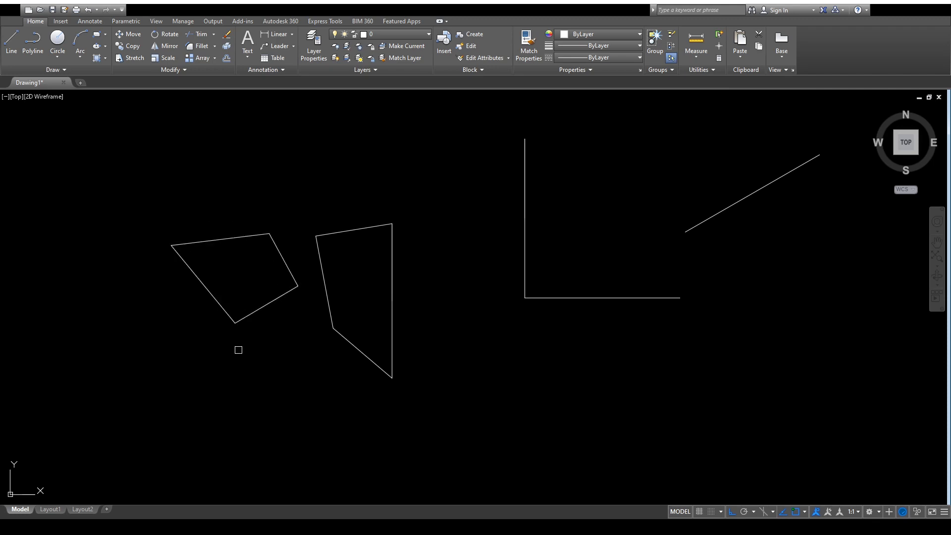
{"action": "scroll", "coordinate": [239, 350], "scroll_direction": "down", "scroll_amount": 2}
{"action": "scroll", "coordinate": [255, 389], "scroll_direction": "down", "scroll_amount": 2}
{"action": "scroll", "coordinate": [238, 349], "scroll_direction": "up", "scroll_amount": 4}
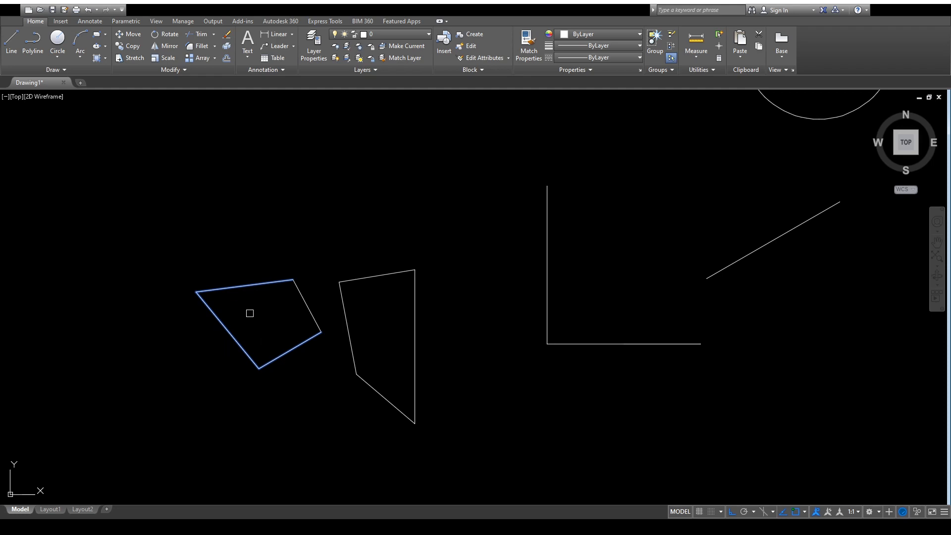
- Copy three sides of the leftmost small four-sided outline from their lower vertex to a point straight above the original
{"action": "key", "text": "Return"}
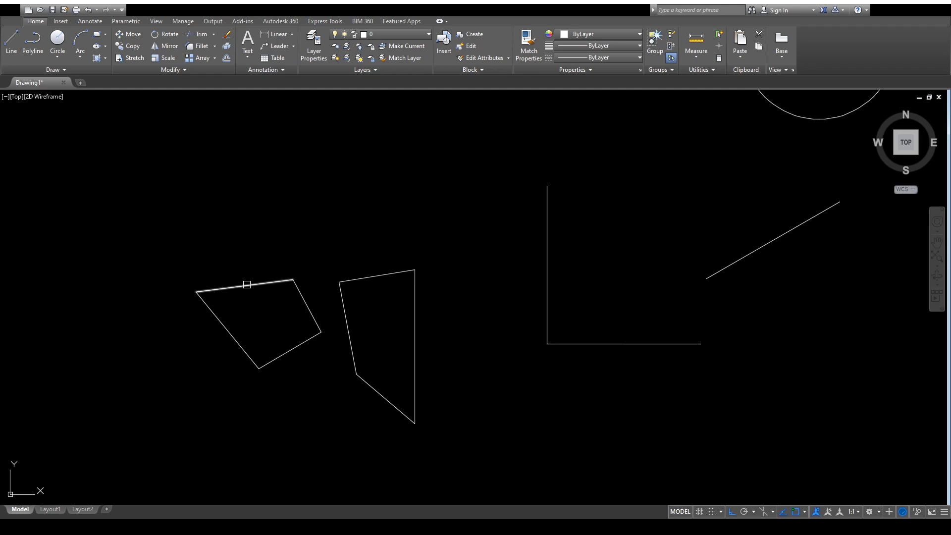
{"action": "left_click", "coordinate": [247, 285]}
{"action": "left_click", "coordinate": [227, 330]}
{"action": "left_click", "coordinate": [289, 347]}
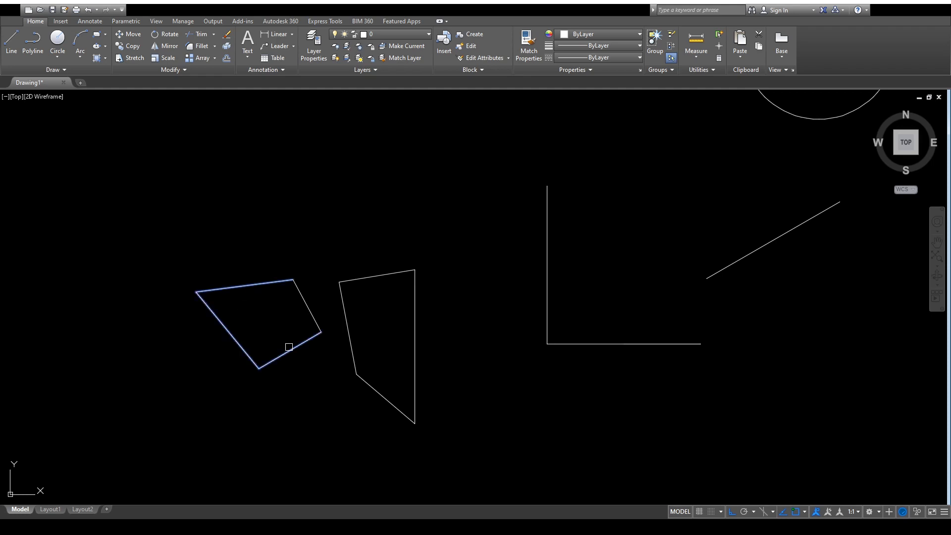
{"action": "key", "text": "Return"}
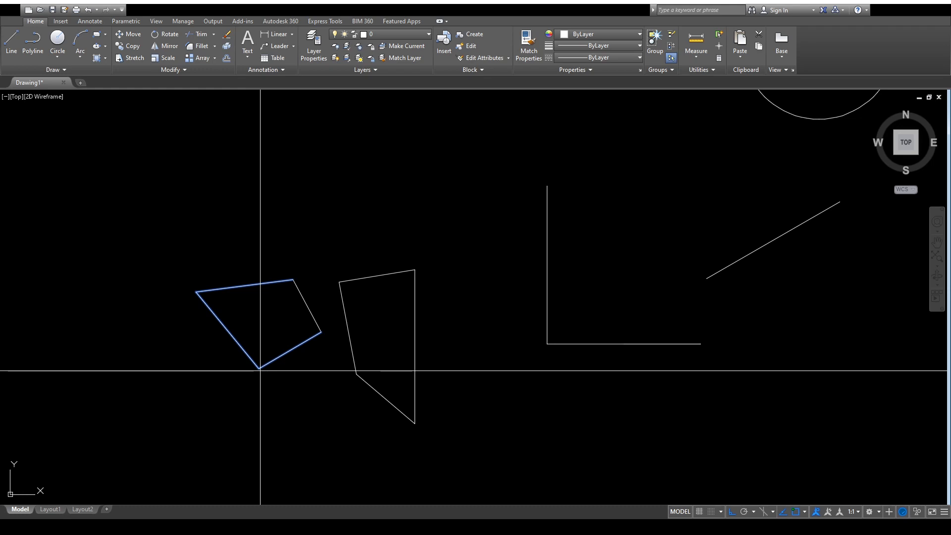
{"action": "scroll", "coordinate": [260, 371], "scroll_direction": "up", "scroll_amount": 6}
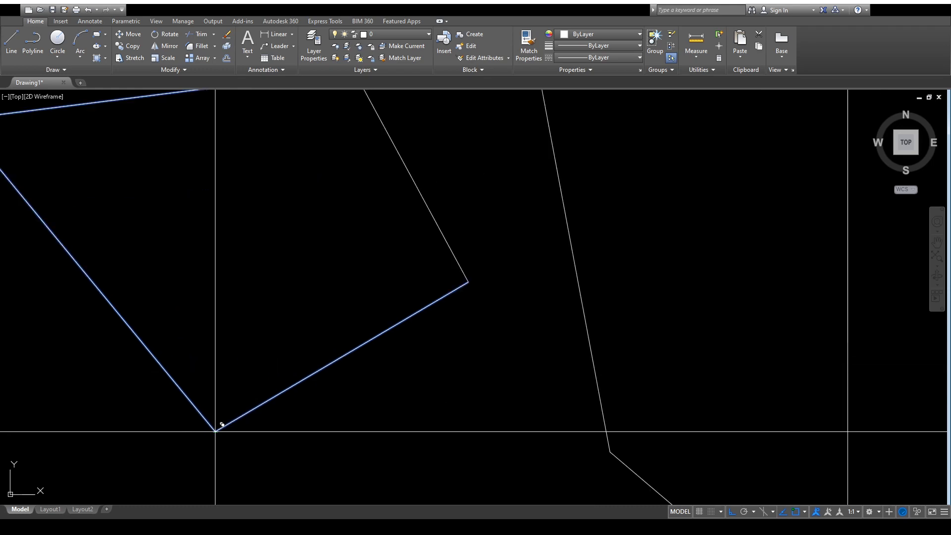
{"action": "scroll", "coordinate": [215, 432], "scroll_direction": "down", "scroll_amount": 6}
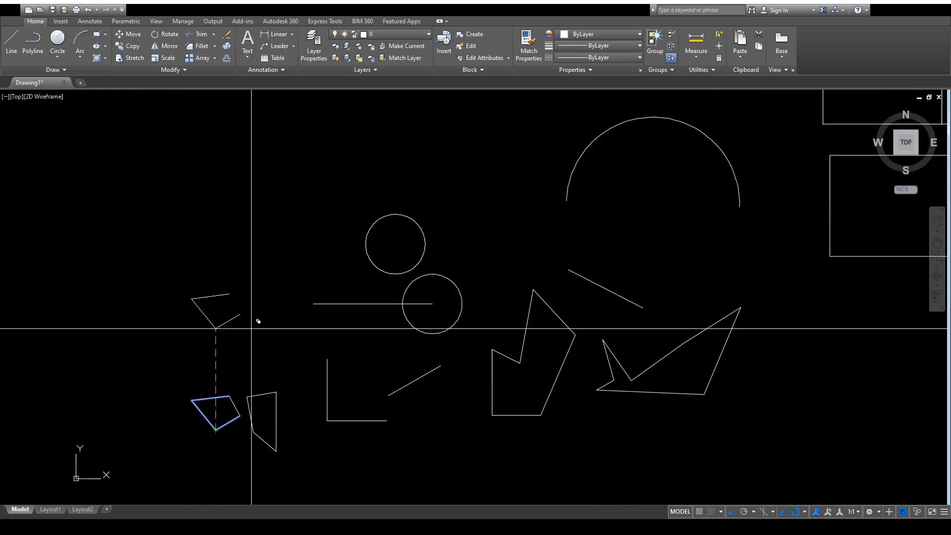
{"action": "scroll", "coordinate": [273, 307], "scroll_direction": "down", "scroll_amount": 2}
{"action": "scroll", "coordinate": [268, 297], "scroll_direction": "up", "scroll_amount": 4}
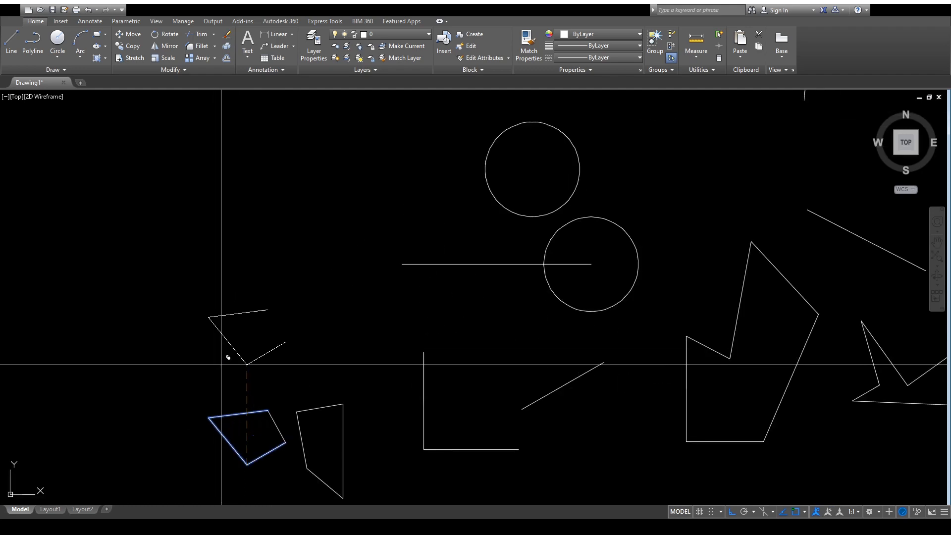
{"action": "middle_click_drag", "start_coordinate": [221, 365], "coordinate": [270, 244]}
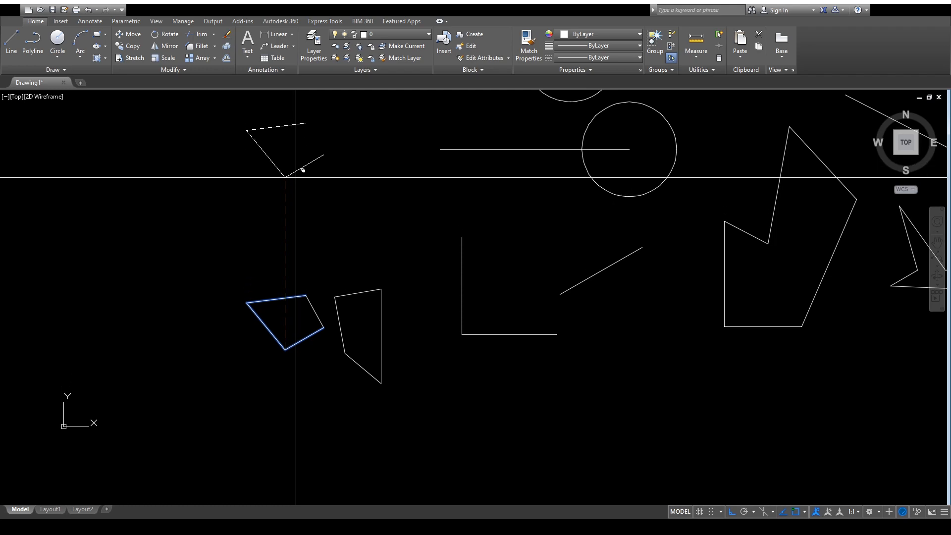
{"action": "left_click", "coordinate": [297, 178]}
{"action": "key", "text": "Escape"}
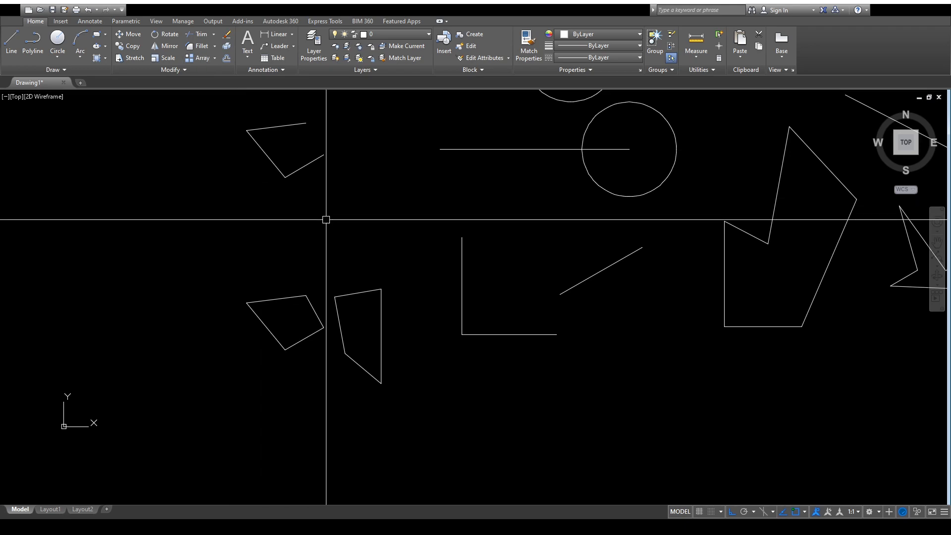
{"action": "left_click", "coordinate": [345, 220]}
{"action": "left_click", "coordinate": [204, 125]}
{"action": "key", "text": "Escape"}
{"action": "left_click", "coordinate": [135, 46]}
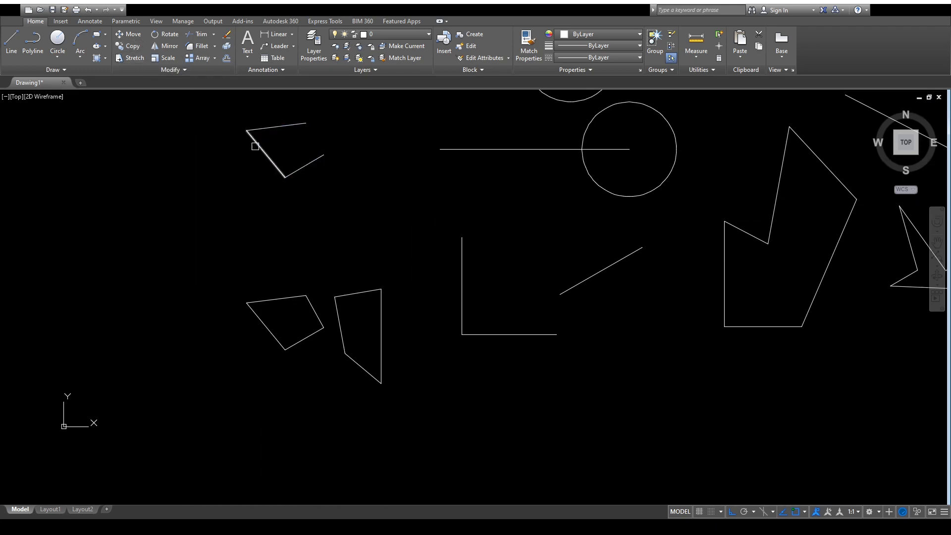
- Copy the open three-line shape by its lower vertex to three spots in a horizontal row to its left
{"action": "left_click", "coordinate": [133, 46]}
{"action": "left_click", "coordinate": [313, 207]}
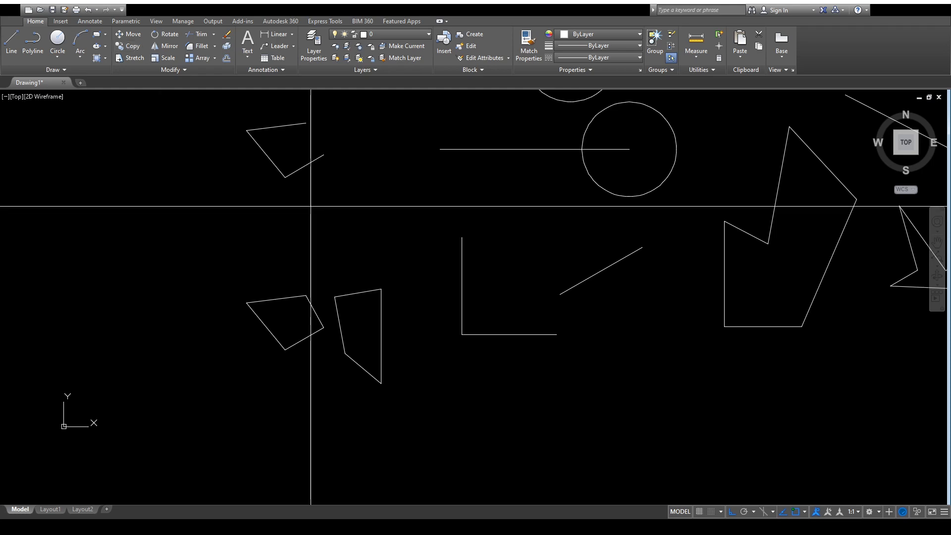
{"action": "left_click", "coordinate": [228, 116]}
{"action": "key", "text": "Return"}
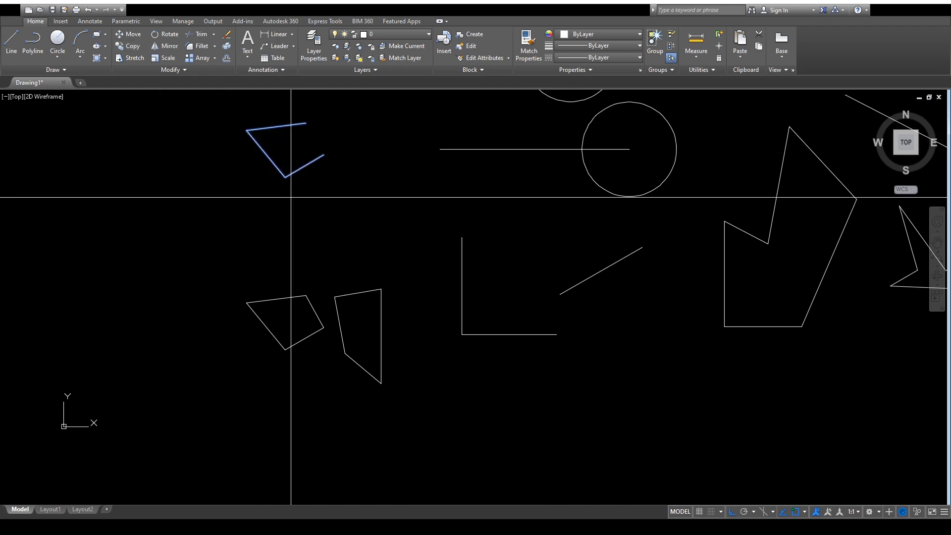
{"action": "left_click", "coordinate": [285, 176]}
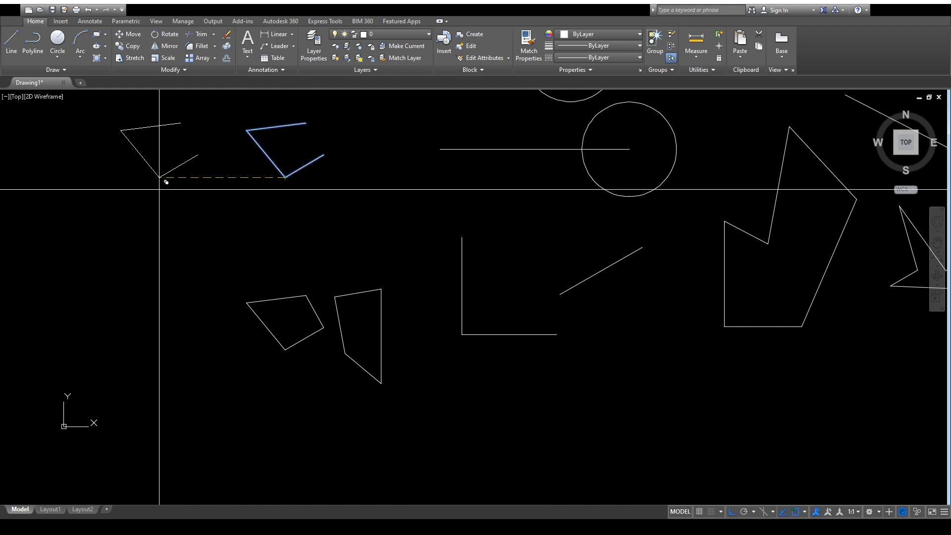
{"action": "left_click", "coordinate": [159, 180]}
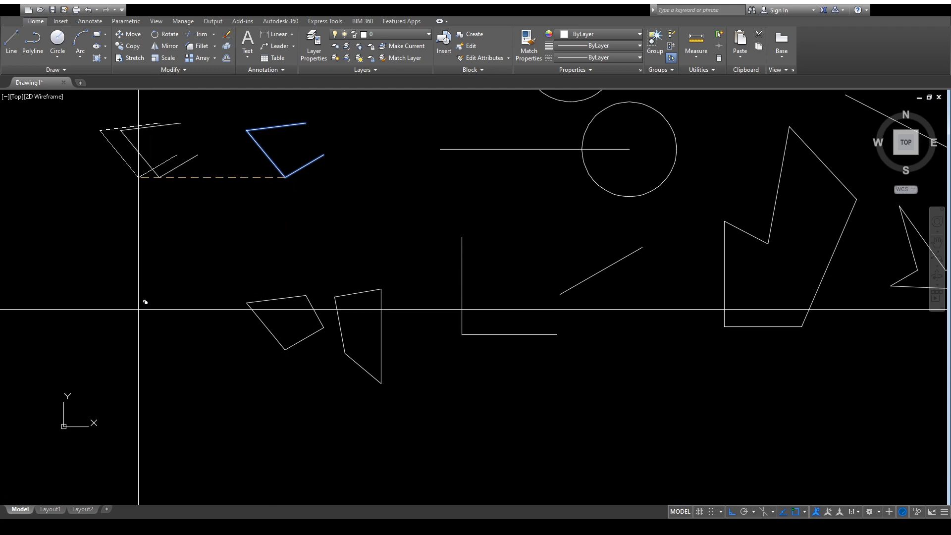
{"action": "scroll", "coordinate": [238, 285], "scroll_direction": "down", "scroll_amount": 4}
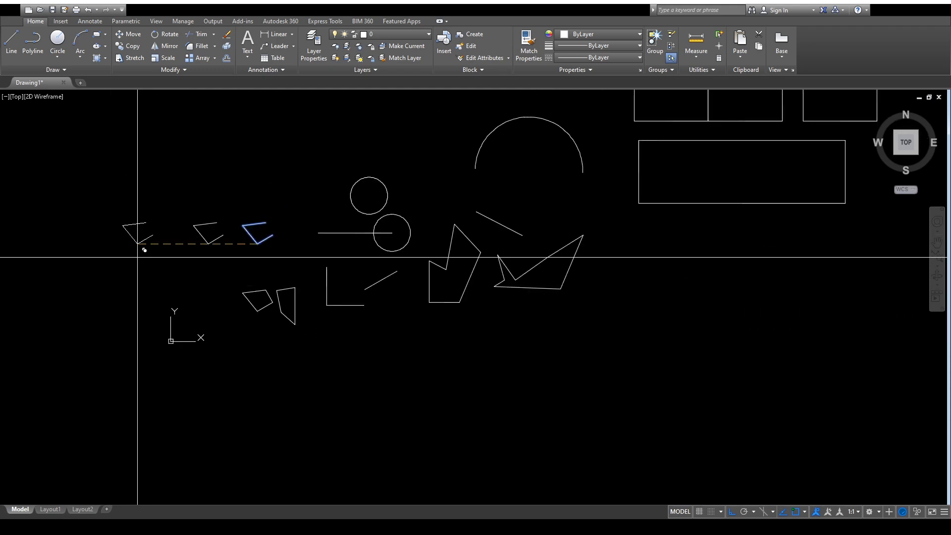
{"action": "left_click", "coordinate": [152, 257]}
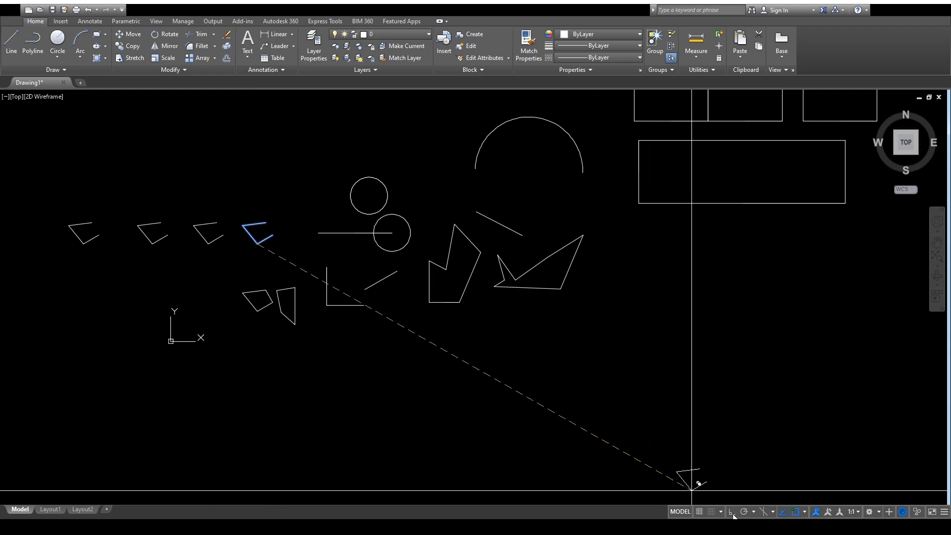
- Turn off Ortho, place nine more copies of the three-line shape freely above and below the row, and end the copying
{"action": "left_click", "coordinate": [229, 188]}
{"action": "left_click", "coordinate": [153, 194]}
{"action": "left_click", "coordinate": [158, 144]}
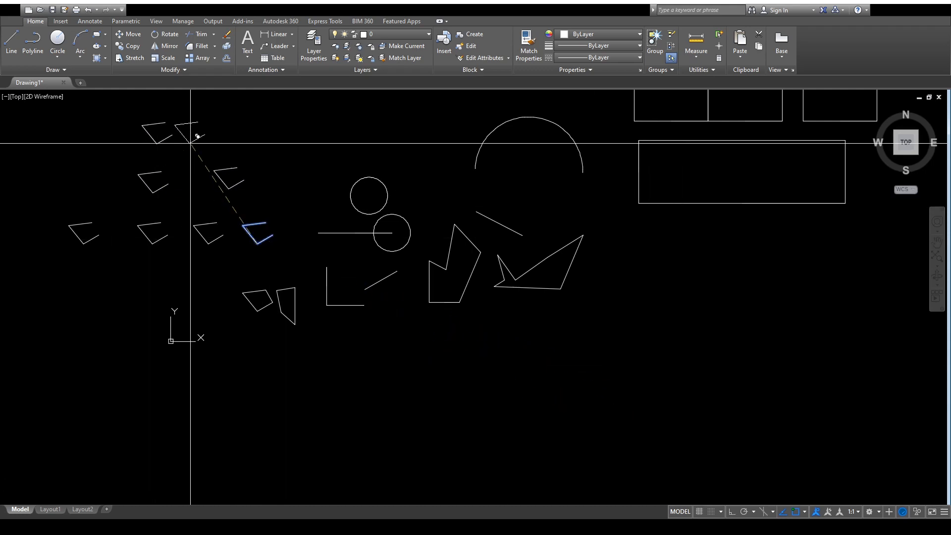
{"action": "left_click", "coordinate": [191, 144]}
{"action": "left_click", "coordinate": [274, 131]}
{"action": "left_click", "coordinate": [275, 183]}
{"action": "left_click", "coordinate": [95, 172]}
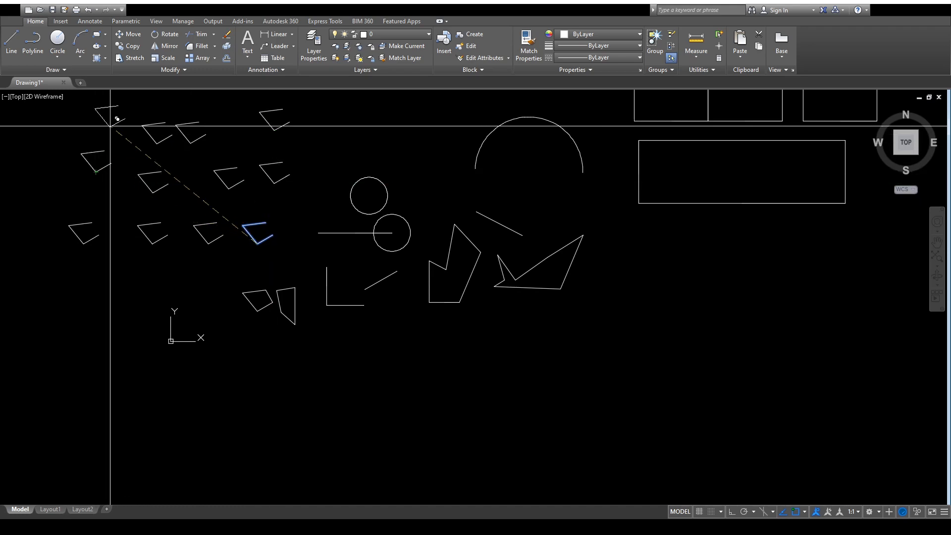
{"action": "left_click", "coordinate": [117, 117]}
{"action": "left_click", "coordinate": [134, 276]}
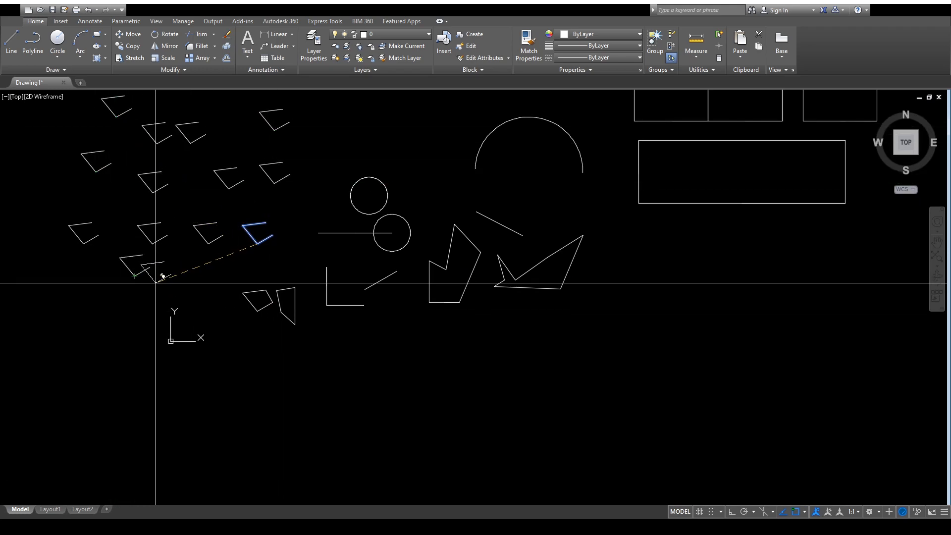
{"action": "key", "text": "Escape"}
{"action": "scroll", "coordinate": [172, 250], "scroll_direction": "up", "scroll_amount": 2}
{"action": "middle_click_drag", "start_coordinate": [178, 229], "coordinate": [202, 254]}
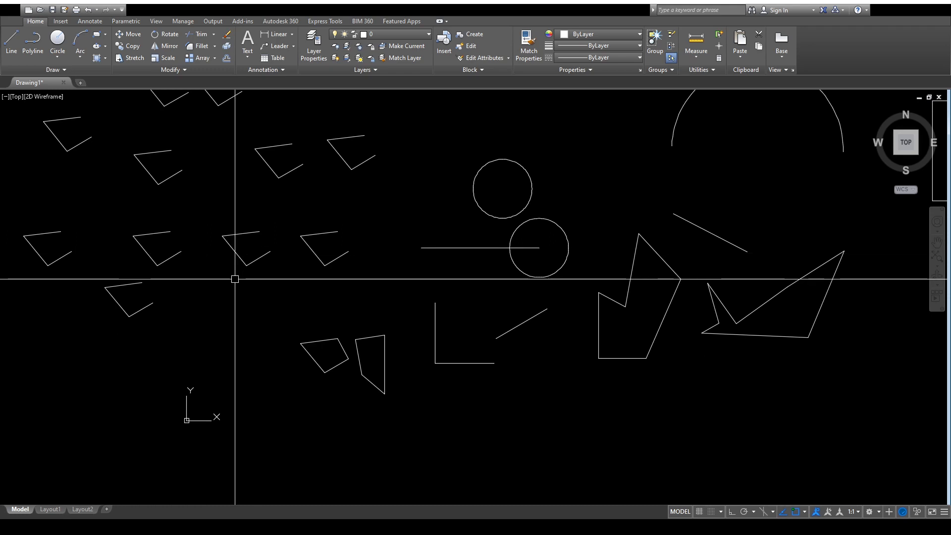
{"action": "scroll", "coordinate": [323, 296], "scroll_direction": "down", "scroll_amount": 3}
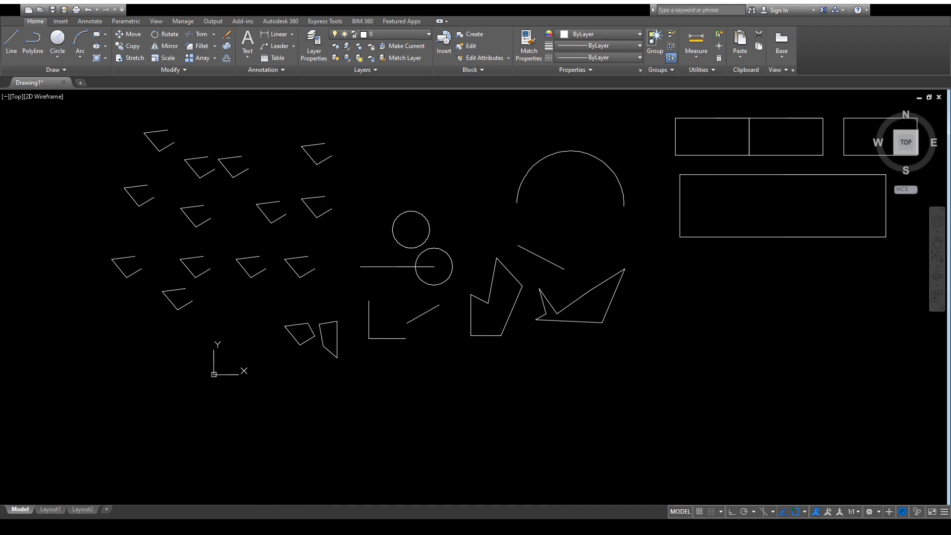
{"action": "middle_click_drag", "start_coordinate": [320, 302], "coordinate": [276, 341]}
{"action": "middle_click_drag", "start_coordinate": [459, 339], "coordinate": [238, 293]}
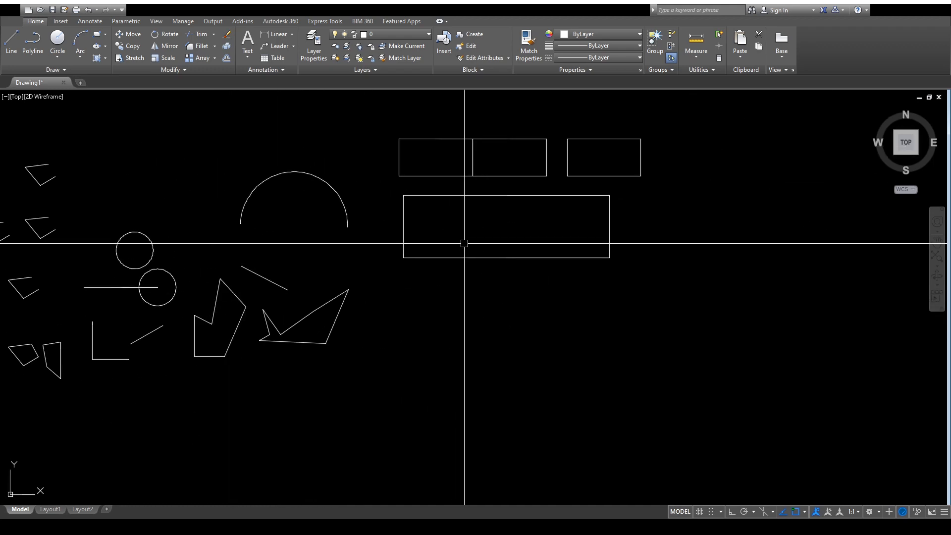
{"action": "middle_click_drag", "start_coordinate": [484, 293], "coordinate": [457, 314]}
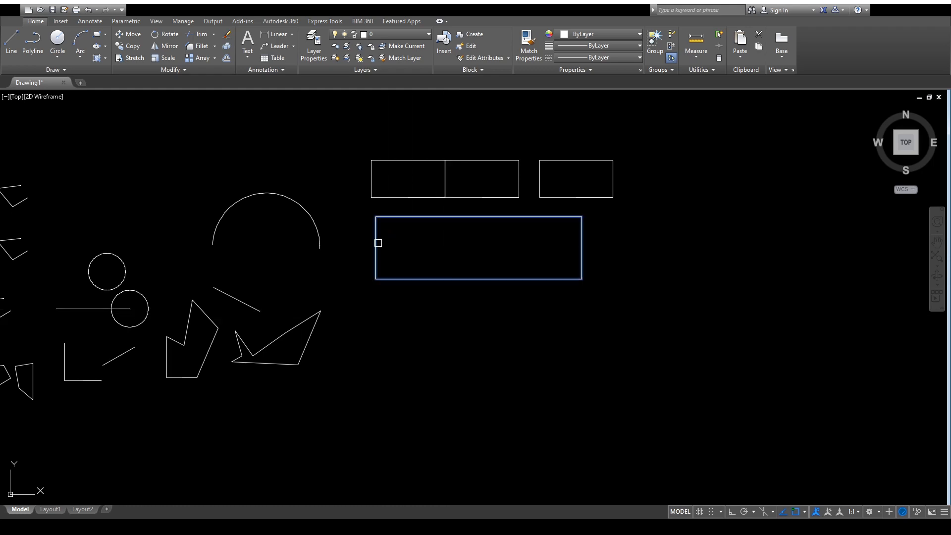
{"action": "key", "text": "Return"}
{"action": "left_click", "coordinate": [437, 306]}
{"action": "key", "text": "Escape"}
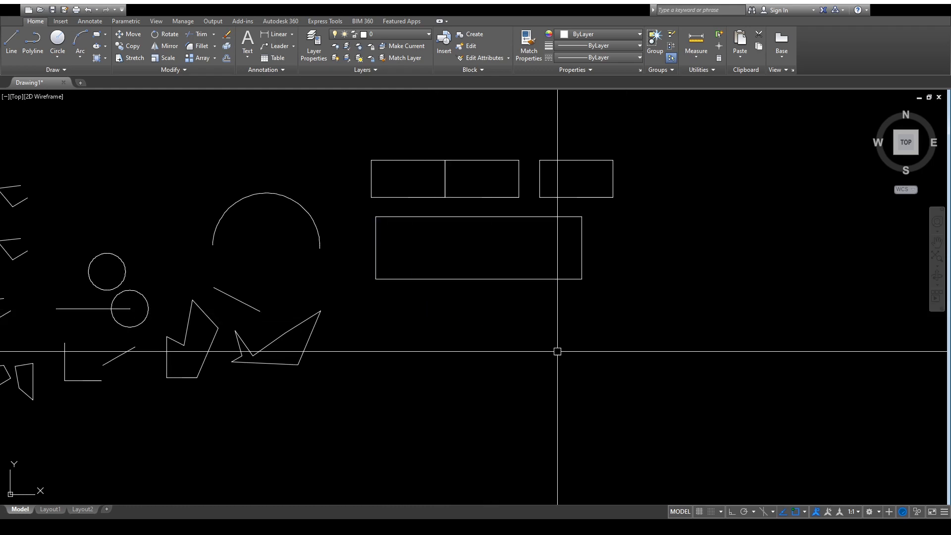
- Copy the large rectangle from a base point just below it to three free spots below and to its right
{"action": "key", "text": "Return"}
{"action": "left_click", "coordinate": [418, 259]}
{"action": "key", "text": "Return"}
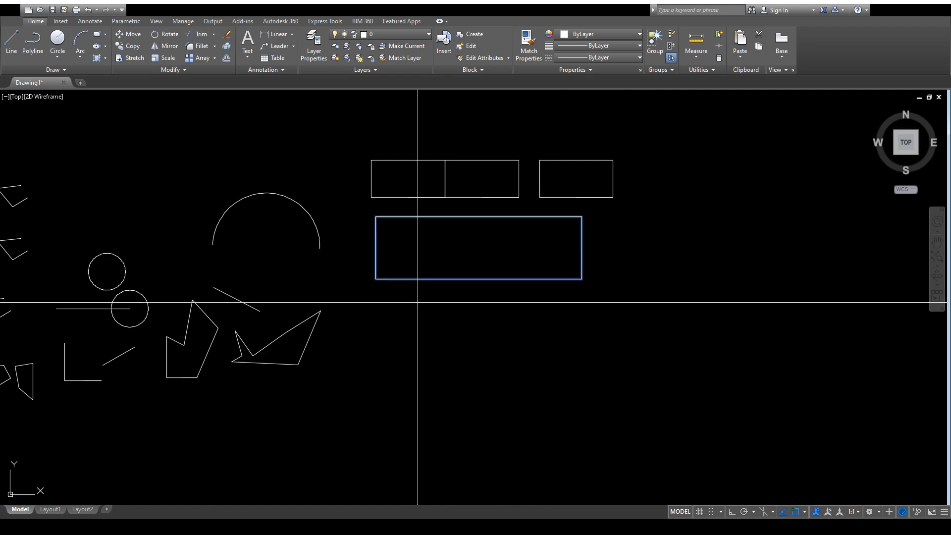
{"action": "left_click", "coordinate": [415, 316]}
{"action": "left_click", "coordinate": [499, 425]}
{"action": "left_click", "coordinate": [700, 331]}
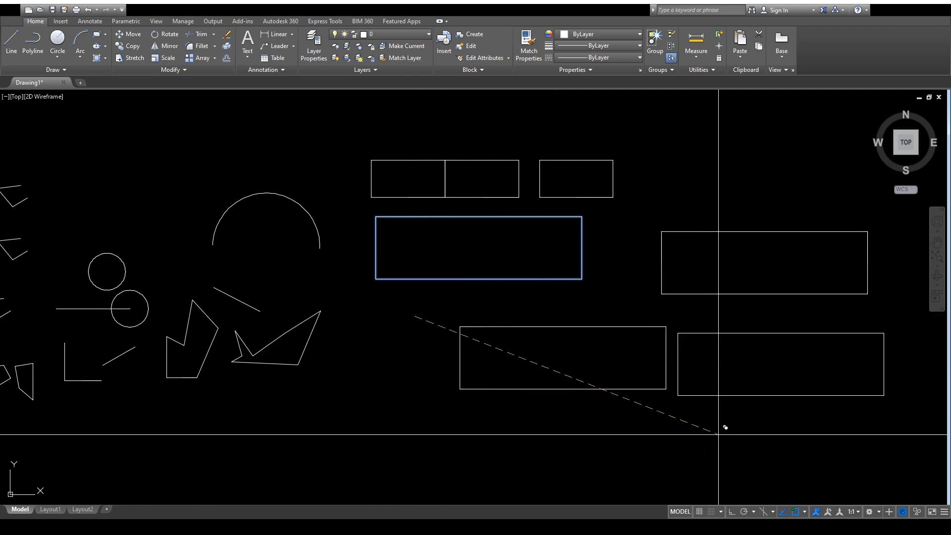
{"action": "left_click", "coordinate": [743, 466]}
{"action": "key", "text": "Escape"}
- Delete the three copies of the large rectangle together with one crossing selection
{"action": "scroll", "coordinate": [634, 387], "scroll_direction": "down", "scroll_amount": 2}
{"action": "middle_click_drag", "start_coordinate": [631, 388], "coordinate": [511, 302]}
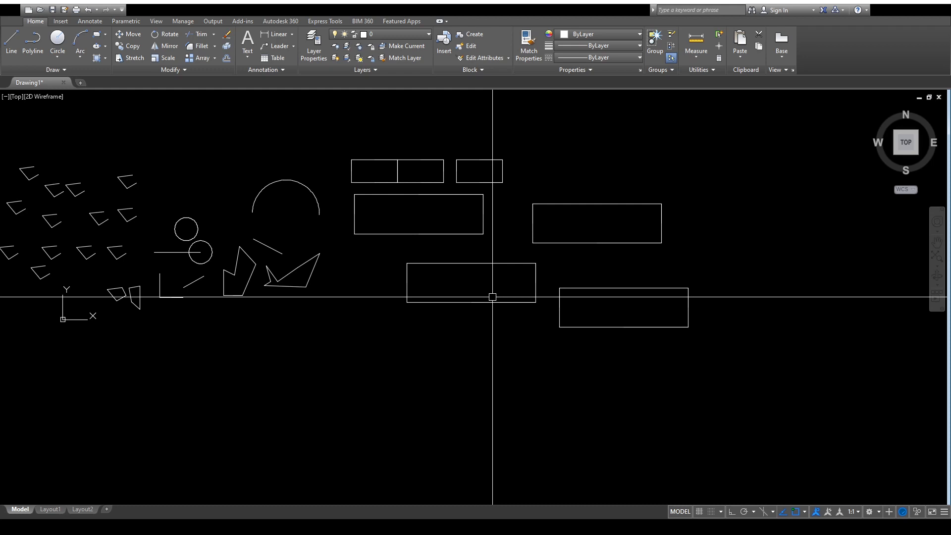
{"action": "left_click", "coordinate": [591, 378]}
{"action": "left_click", "coordinate": [512, 215]}
{"action": "key", "text": "Delete"}
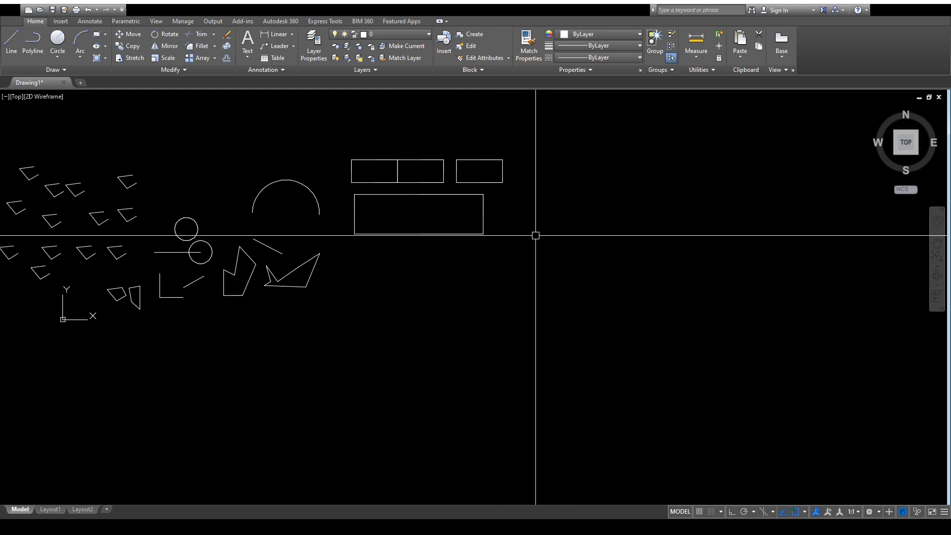
- Copy the large rectangle from a base point just below it to four free spots below and to its right
{"action": "type", "text": "co"}
{"action": "key", "text": "Return"}
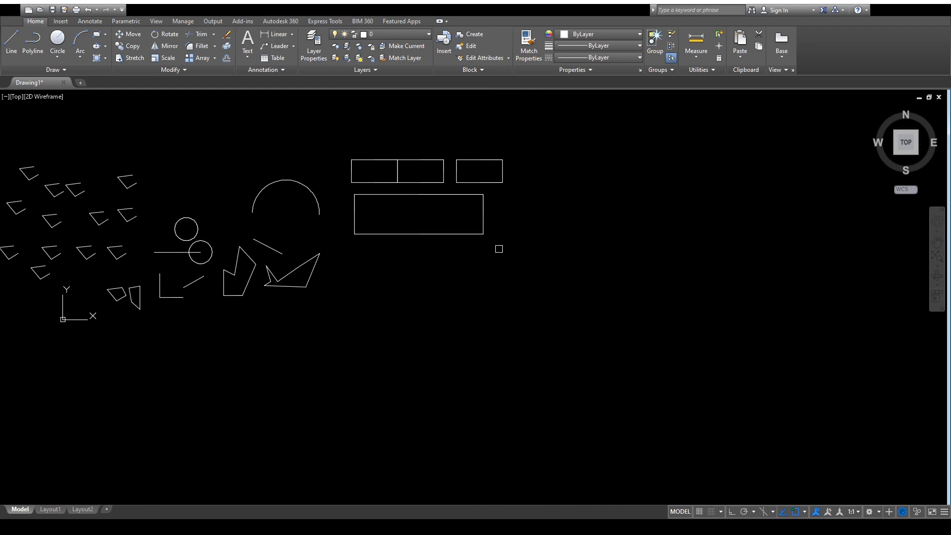
{"action": "left_click", "coordinate": [436, 236]}
{"action": "key", "text": "Return"}
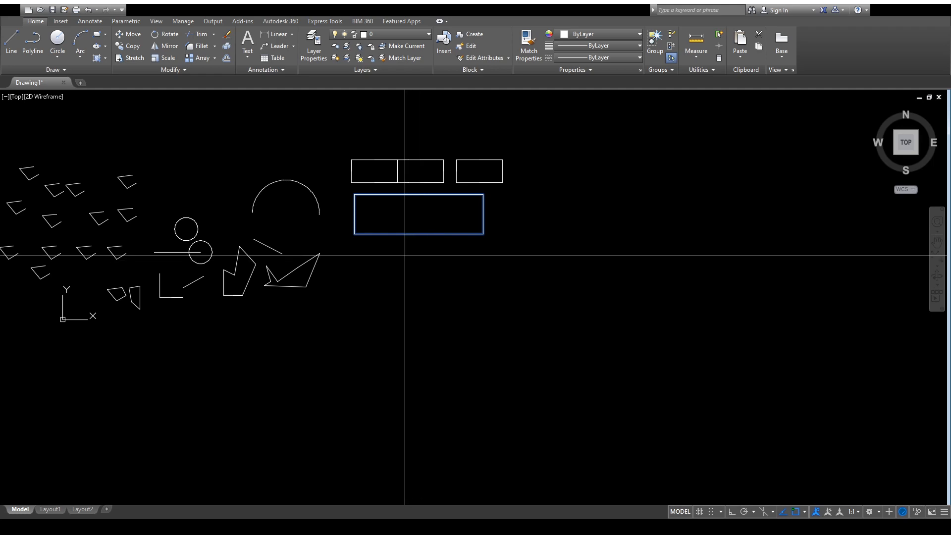
{"action": "left_click", "coordinate": [405, 257]}
{"action": "left_click", "coordinate": [464, 336]}
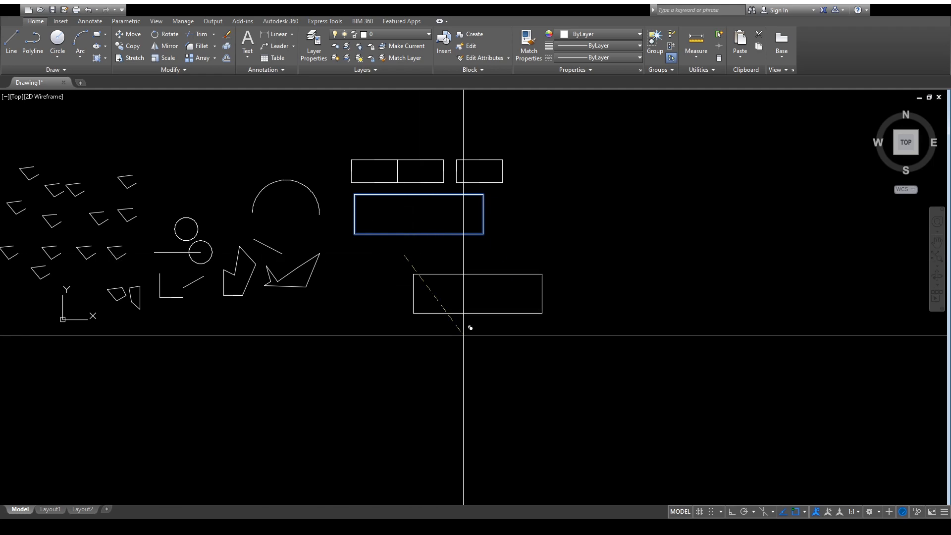
{"action": "left_click", "coordinate": [563, 250]}
{"action": "left_click", "coordinate": [632, 350]}
{"action": "left_click", "coordinate": [719, 291]}
{"action": "key", "text": "Return"}
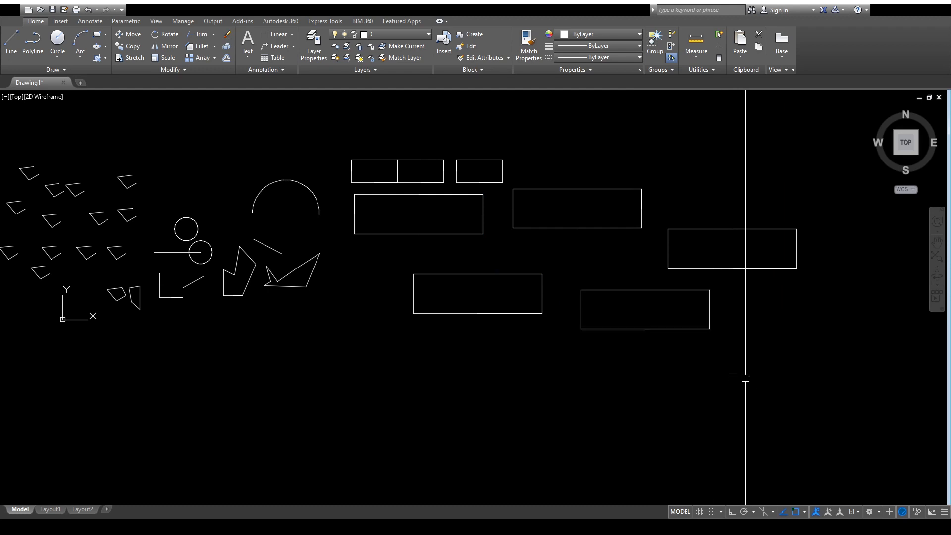
- Delete the four copies of the large rectangle using two crossing selections
{"action": "left_click", "coordinate": [748, 362]}
{"action": "left_click", "coordinate": [612, 216]}
{"action": "left_click", "coordinate": [556, 373]}
{"action": "left_click", "coordinate": [507, 311]}
{"action": "key", "text": "Delete"}
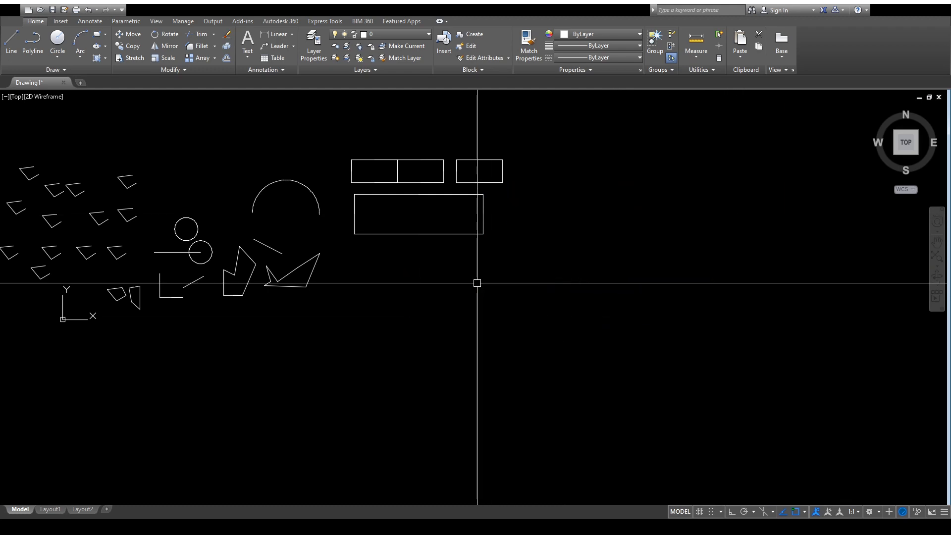
- Delete the eight three-line shapes above the horizontal row with a crossing selection, and undo the deletion
{"action": "middle_click_drag", "start_coordinate": [290, 253], "coordinate": [499, 248]}
{"action": "scroll", "coordinate": [298, 232], "scroll_direction": "up", "scroll_amount": 2}
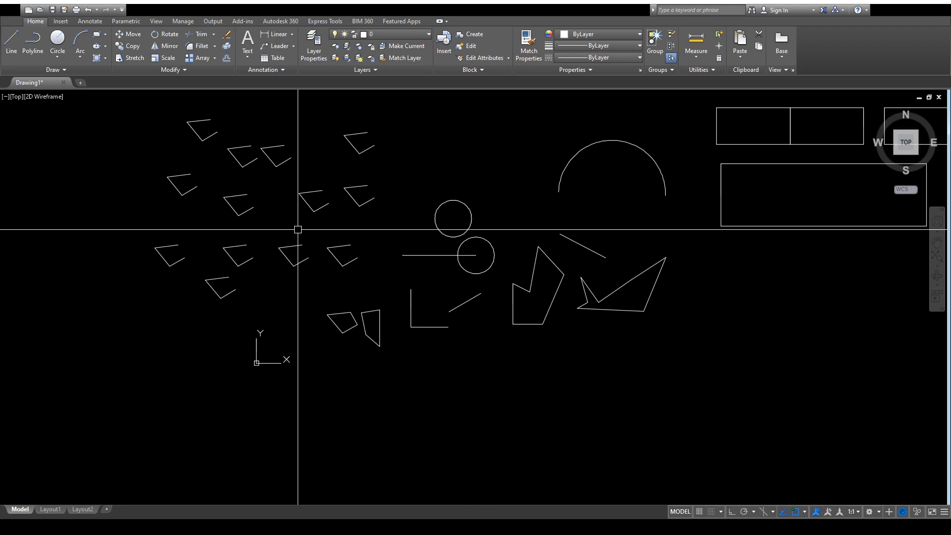
{"action": "middle_click_drag", "start_coordinate": [387, 316], "coordinate": [226, 291]}
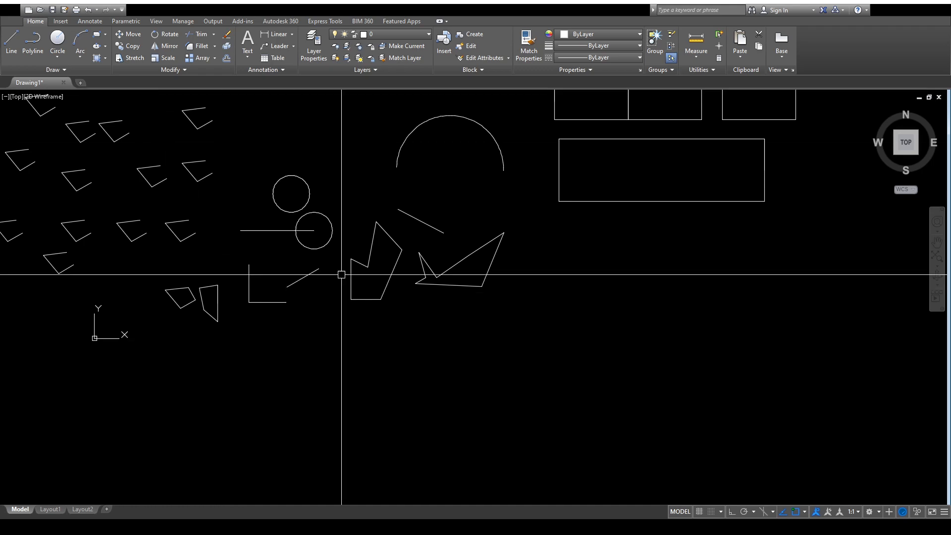
{"action": "middle_click_drag", "start_coordinate": [340, 272], "coordinate": [183, 341]}
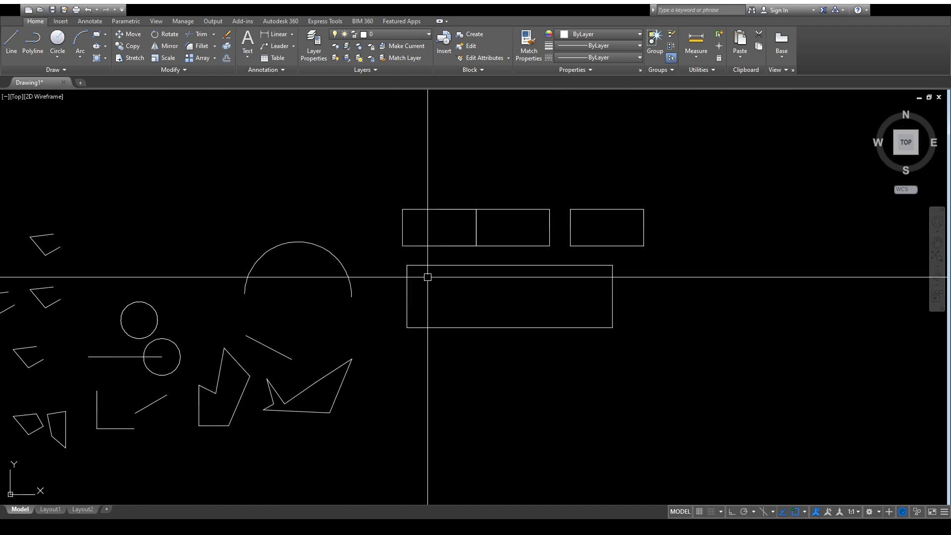
{"action": "middle_click_drag", "start_coordinate": [302, 253], "coordinate": [601, 315]}
{"action": "left_click", "coordinate": [386, 323]}
{"action": "left_click", "coordinate": [154, 168]}
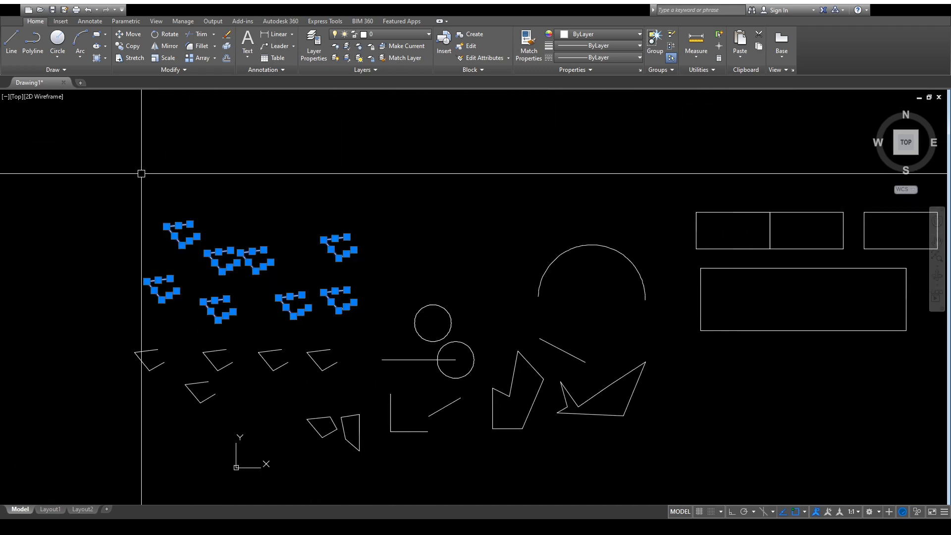
{"action": "key", "text": "Delete"}
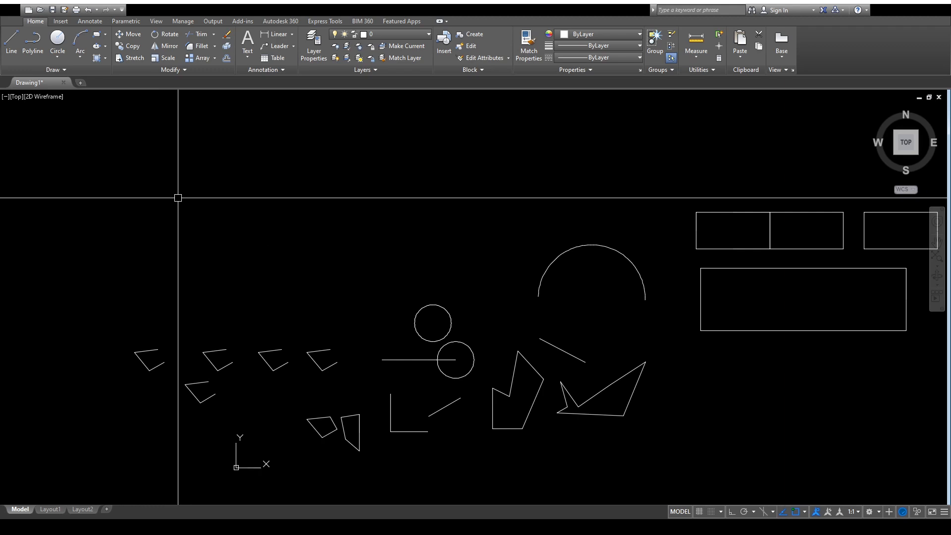
{"action": "key", "text": "ctrl+z"}
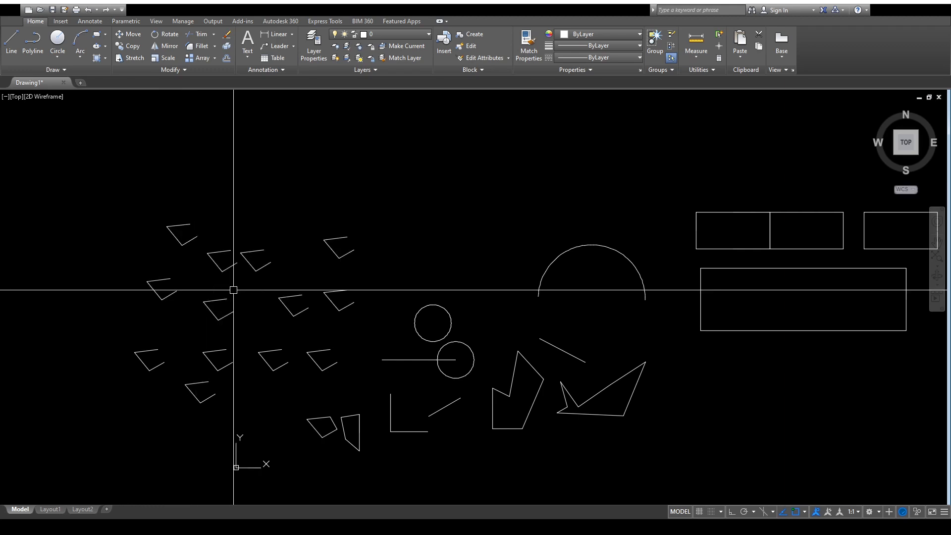
- Select the same eight upper three-line shapes again with one crossing window, delete them, and restore them
{"action": "middle_click_drag", "start_coordinate": [236, 292], "coordinate": [276, 276]}
{"action": "left_click", "coordinate": [417, 312]}
{"action": "left_click", "coordinate": [147, 165]}
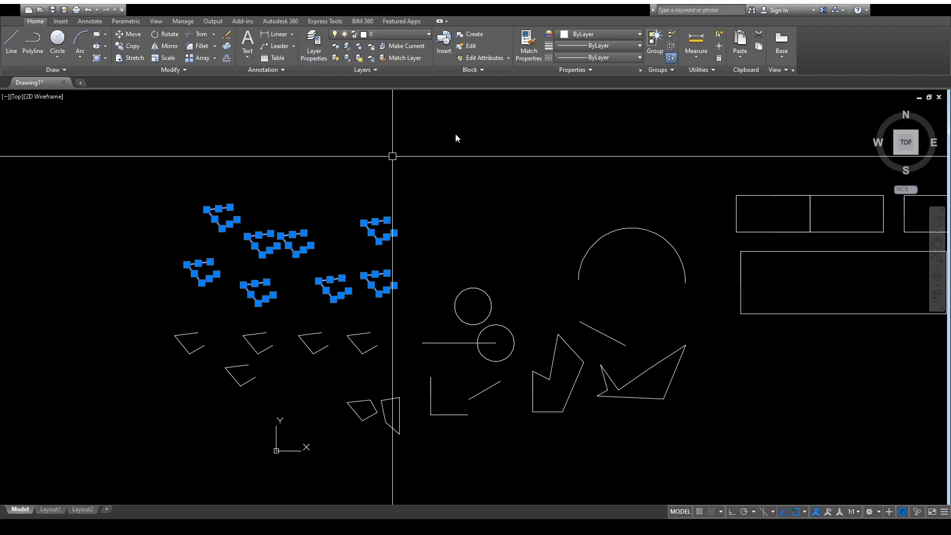
{"action": "key", "text": "Delete"}
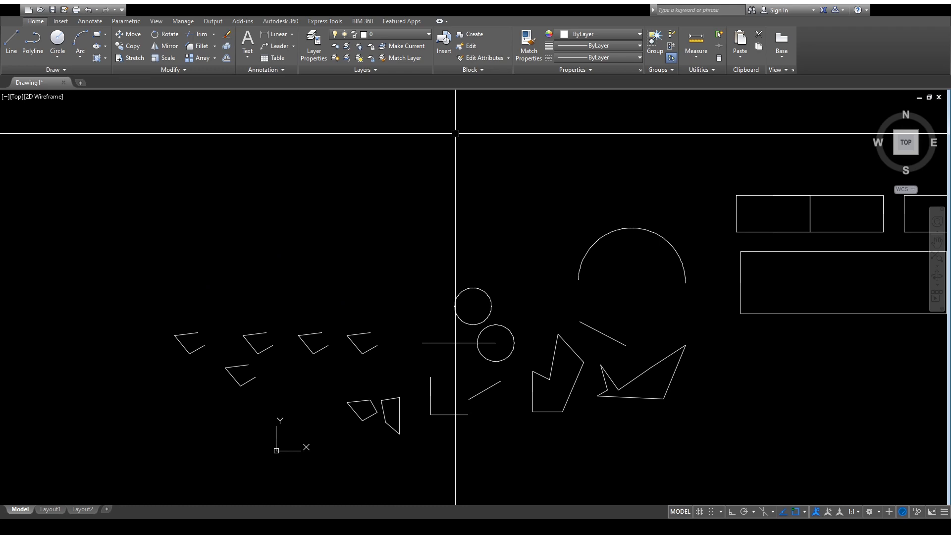
{"action": "key", "text": "ctrl+z"}
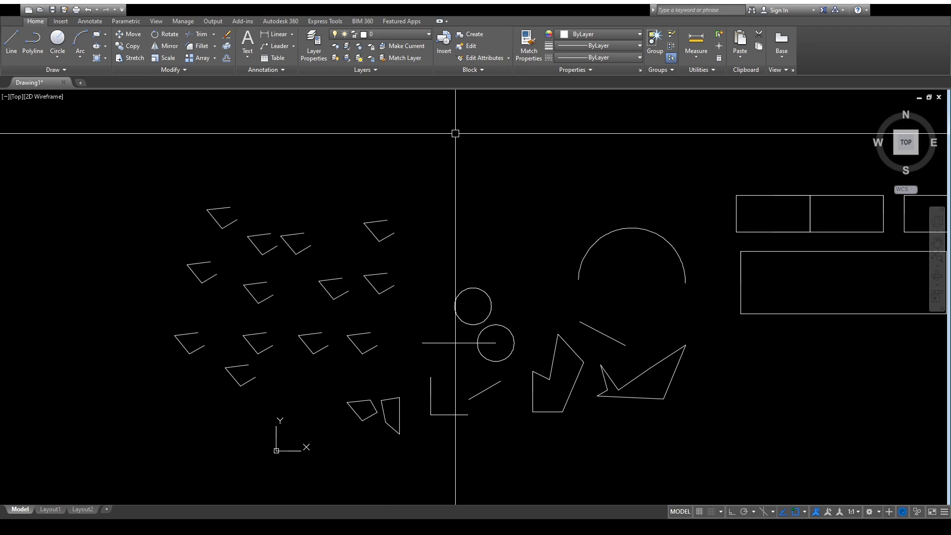
{"action": "scroll", "coordinate": [257, 327], "scroll_direction": "up", "scroll_amount": 4}
{"action": "scroll", "coordinate": [402, 393], "scroll_direction": "down", "scroll_amount": 2}
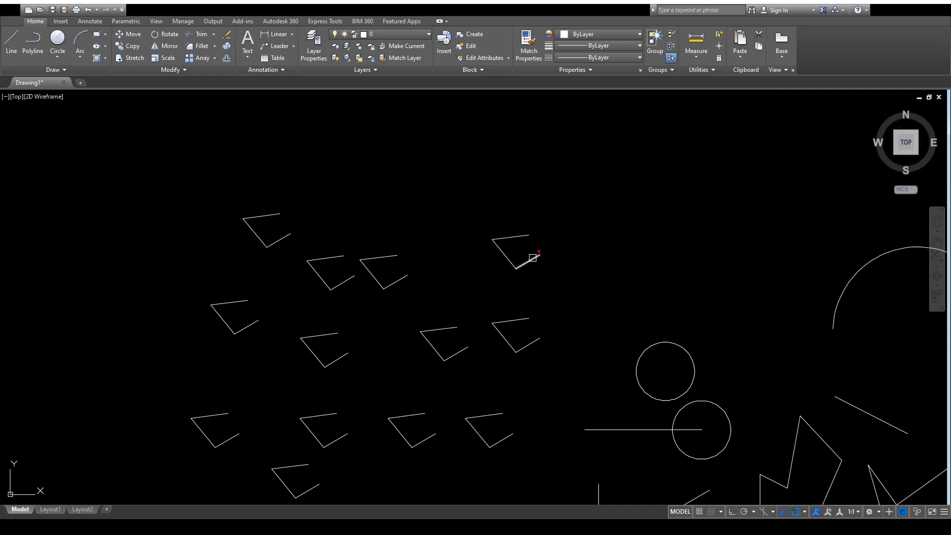
- Erase the upper-row shapes, picking two line by line and the others with a crossing selection, and undo the deletion
{"action": "left_click", "coordinate": [533, 257]}
{"action": "left_click", "coordinate": [508, 261]}
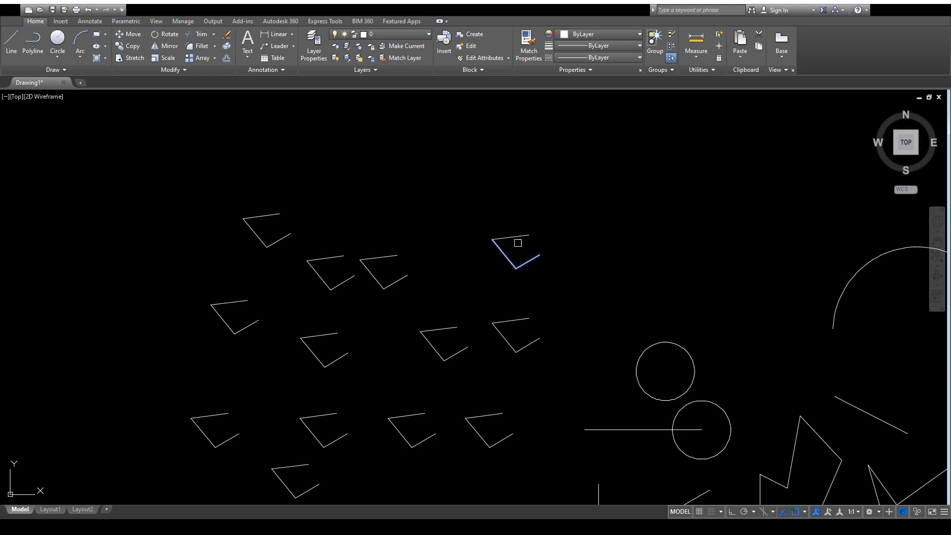
{"action": "left_click", "coordinate": [518, 234]}
{"action": "left_click", "coordinate": [516, 320]}
{"action": "left_click", "coordinate": [504, 340]}
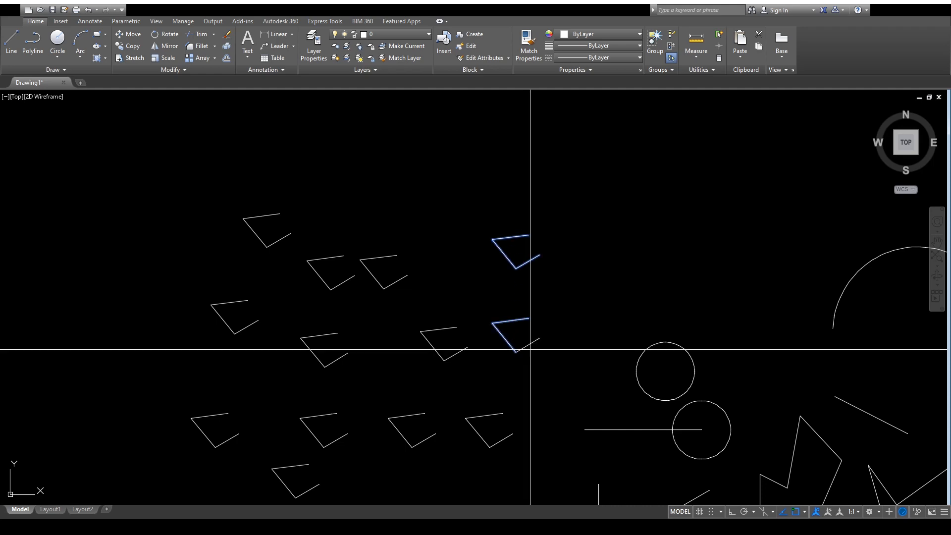
{"action": "left_click", "coordinate": [537, 341]}
{"action": "left_click", "coordinate": [542, 397]}
{"action": "left_click", "coordinate": [325, 198]}
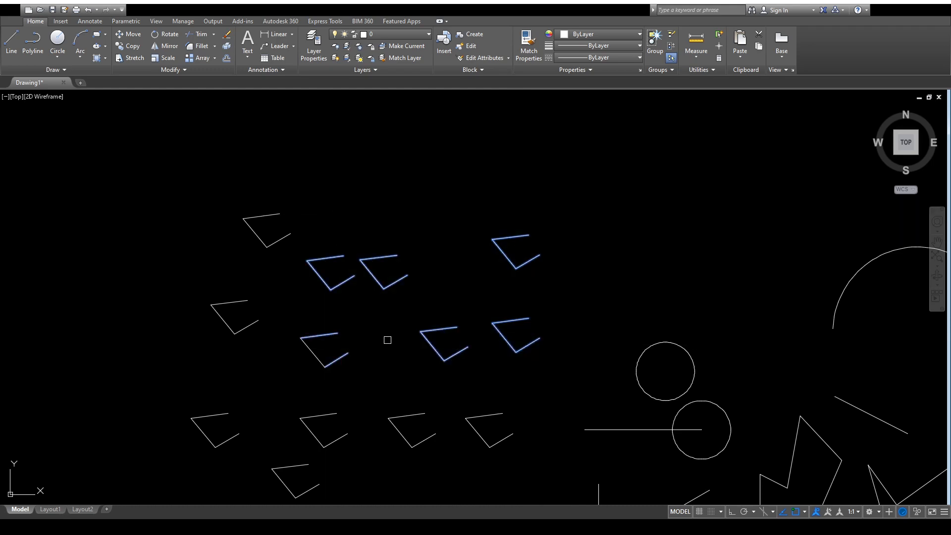
{"action": "key", "text": "Return"}
{"action": "key", "text": "ctrl+z"}
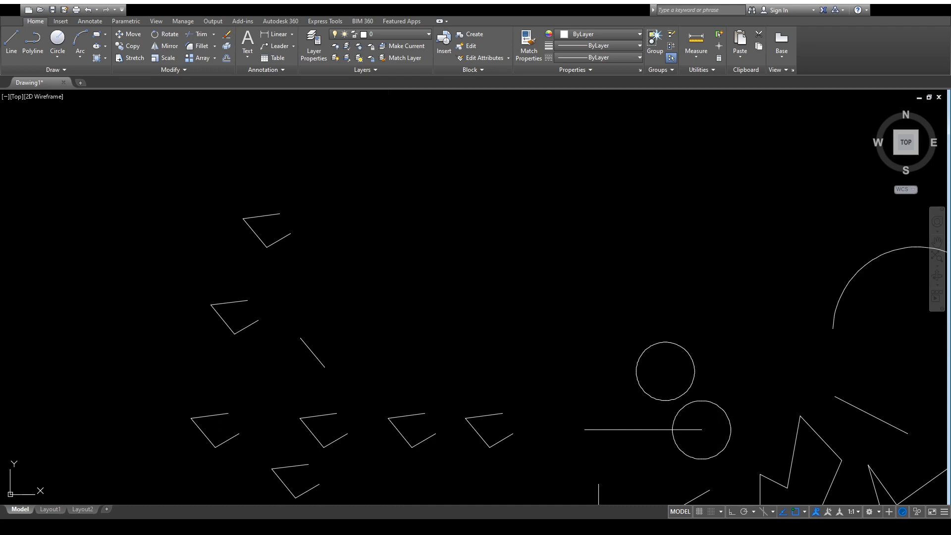
- Delete the eight open three-line shapes in the upper rows with one crossing selection, and undo the deletion
{"action": "left_click", "coordinate": [563, 378]}
{"action": "left_click", "coordinate": [182, 154]}
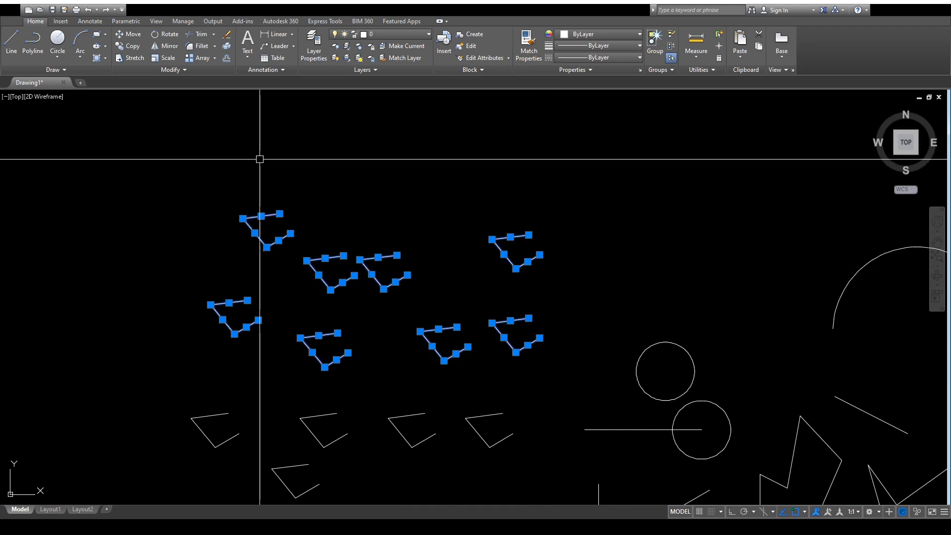
{"action": "key", "text": "Delete"}
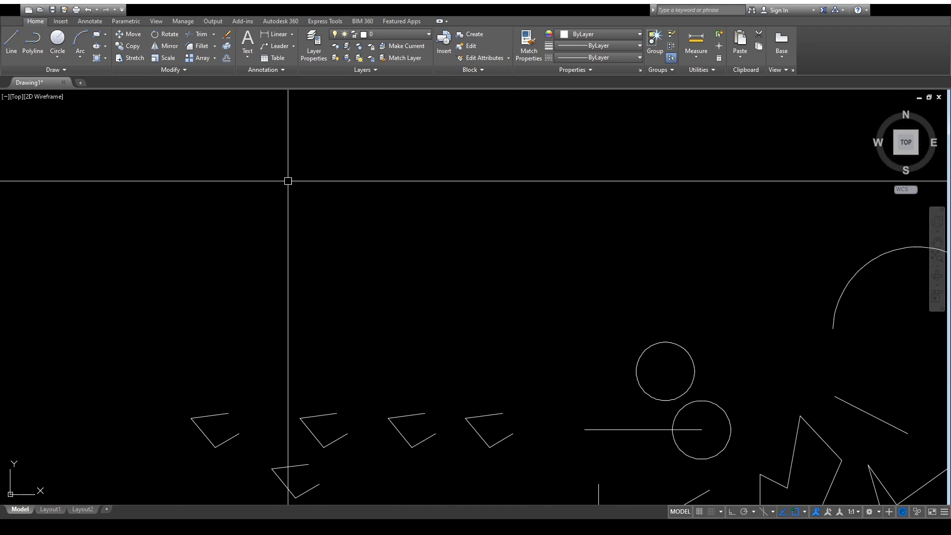
{"action": "key", "text": "ctrl+z"}
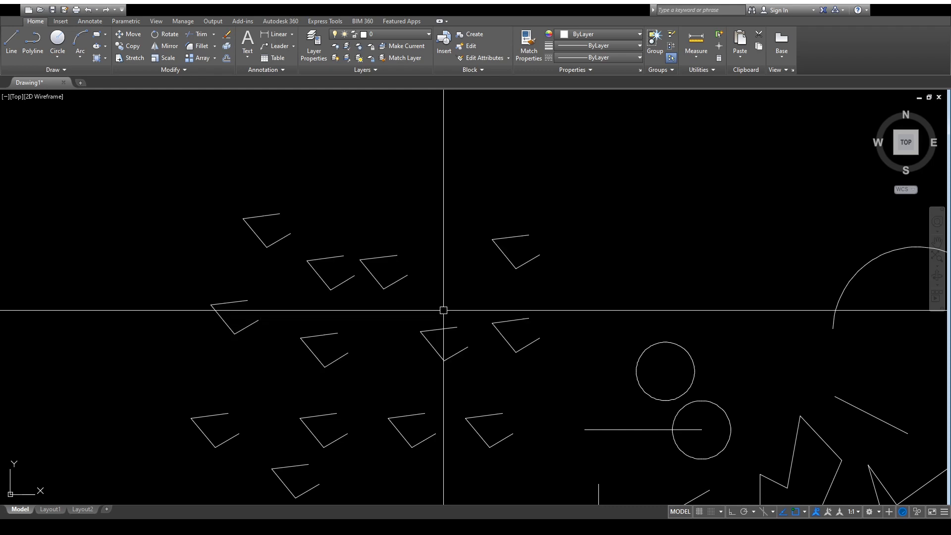
- Erase the four topmost open shapes and the upper line of the leftmost shape just below them using the Erase command
{"action": "type", "text": "e"}
{"action": "key", "text": "Return"}
{"action": "left_click", "coordinate": [550, 306]}
{"action": "left_click", "coordinate": [218, 139]}
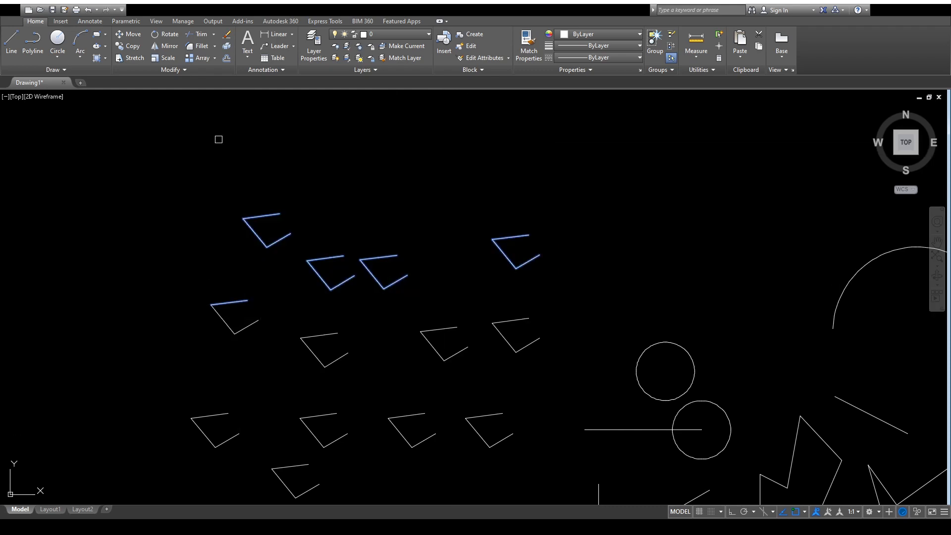
{"action": "key", "text": "Escape"}
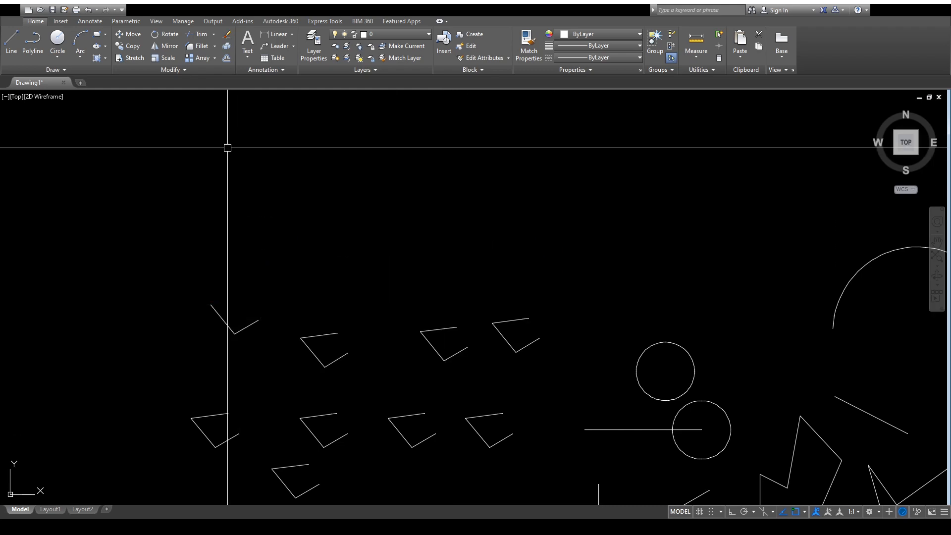
- Move the four topmost open shapes together upward, away from the remaining rows
{"action": "mouse_move", "coordinate": [533, 294]}
{"action": "middle_mouse_down"}
{"action": "mouse_move", "coordinate": [359, 229]}
{"action": "mouse_move", "coordinate": [373, 273]}
{"action": "middle_mouse_up"}
{"action": "scroll", "coordinate": [436, 312], "scroll_direction": "down", "scroll_amount": 2}
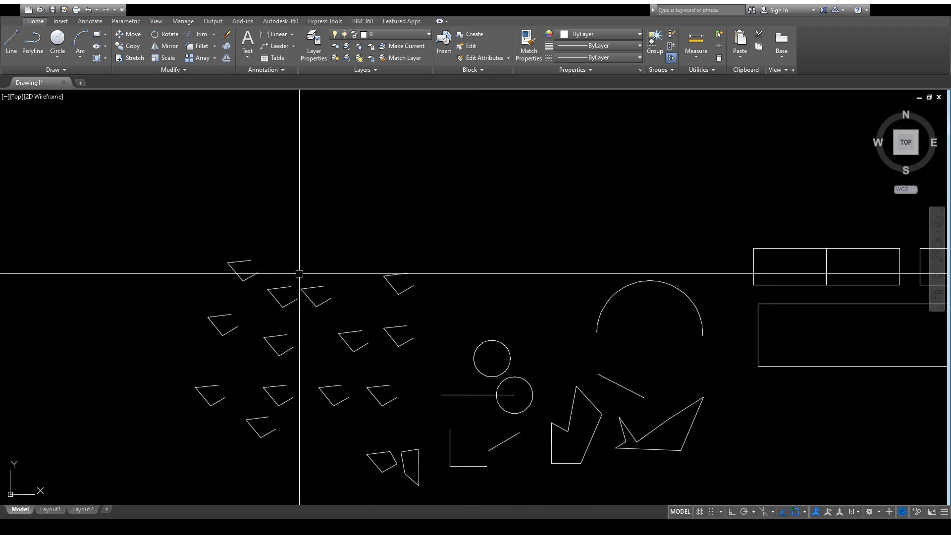
{"action": "left_click", "coordinate": [445, 308]}
{"action": "left_click", "coordinate": [187, 201]}
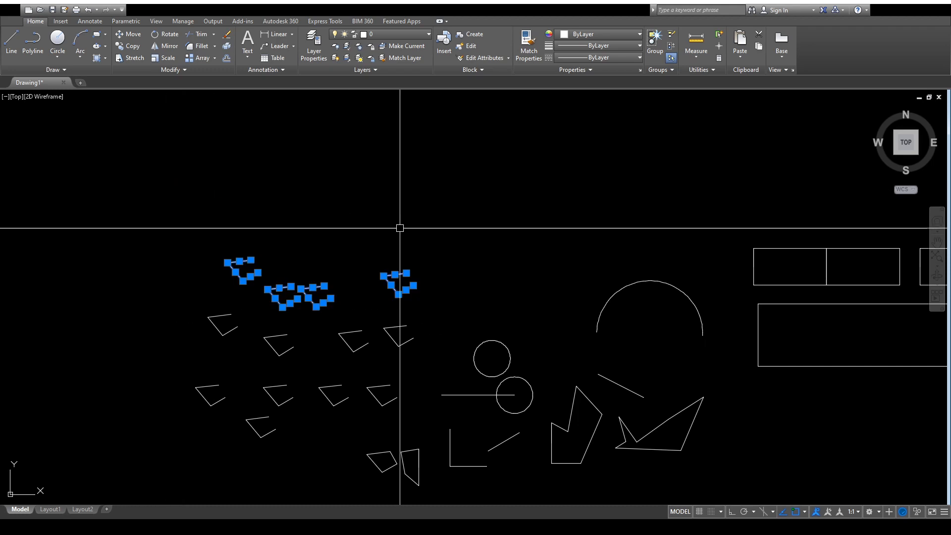
{"action": "key", "text": "Return"}
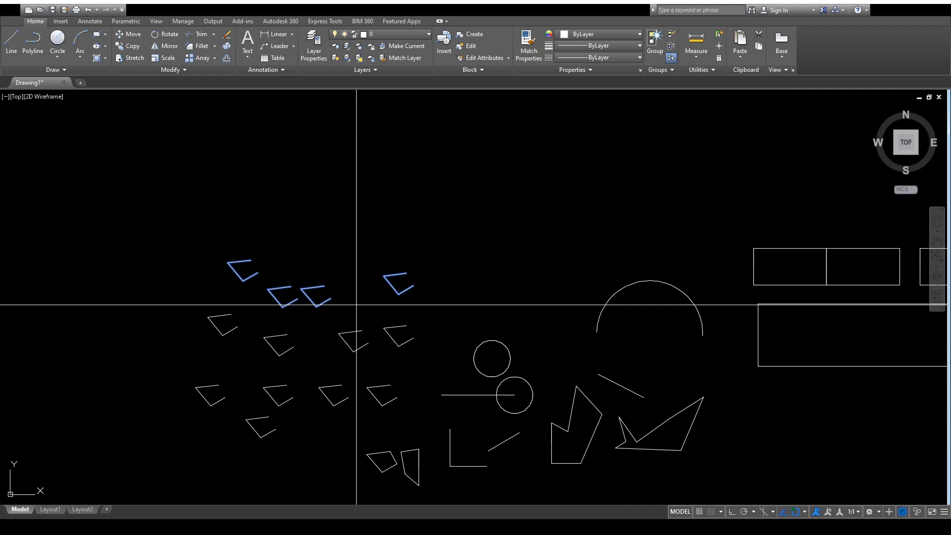
{"action": "left_click", "coordinate": [356, 304]}
{"action": "left_click", "coordinate": [369, 213]}
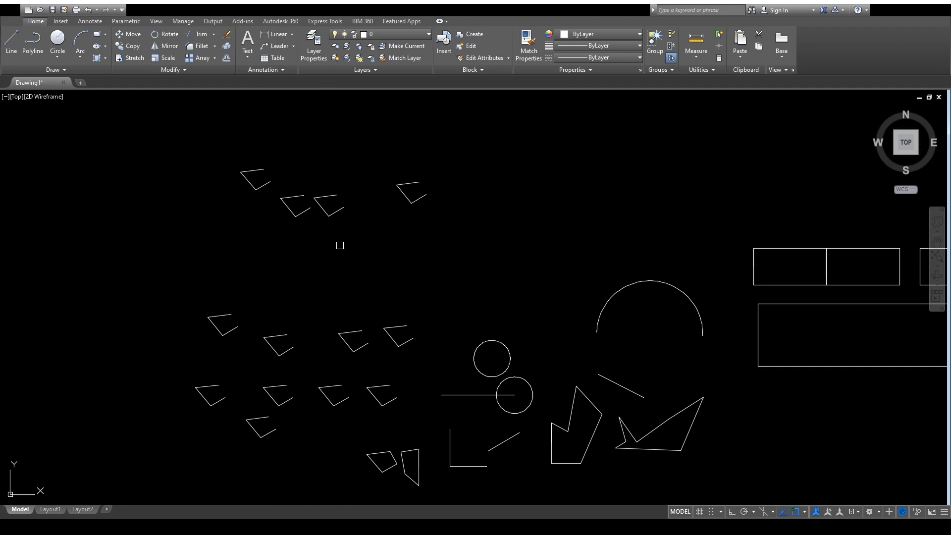
- Move the same four open shapes back down to just above the next row of shapes
{"action": "left_click", "coordinate": [208, 118]}
{"action": "left_click", "coordinate": [498, 242]}
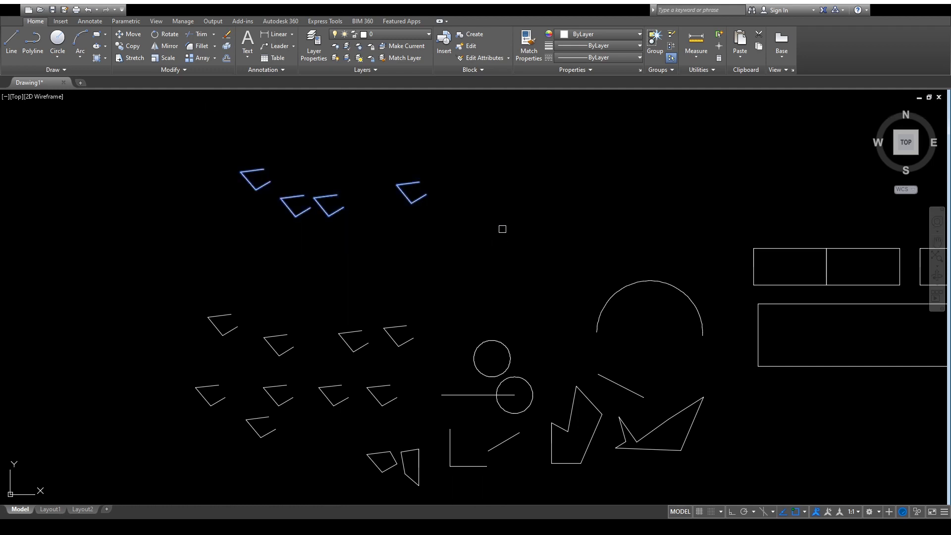
{"action": "type", "text": "m"}
{"action": "key", "text": "Return"}
{"action": "left_click", "coordinate": [479, 181]}
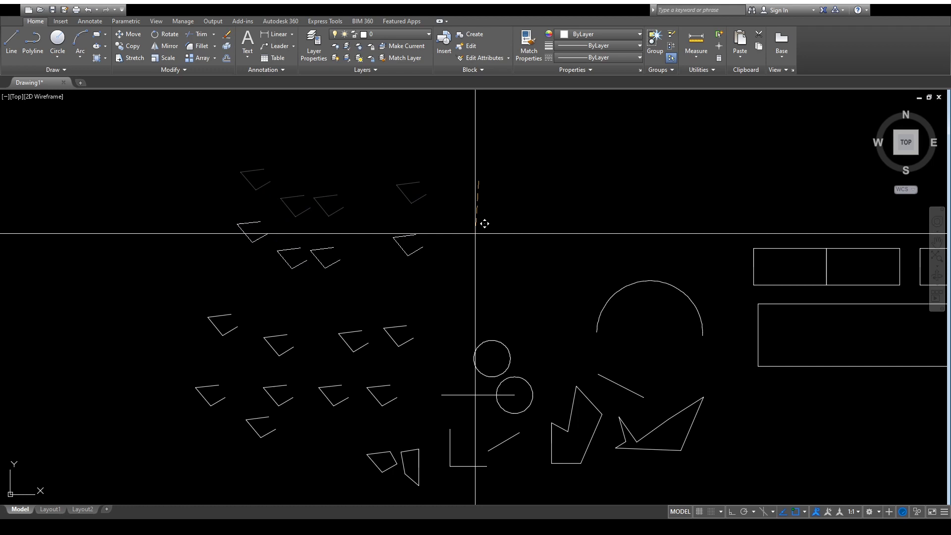
{"action": "left_click", "coordinate": [462, 270]}
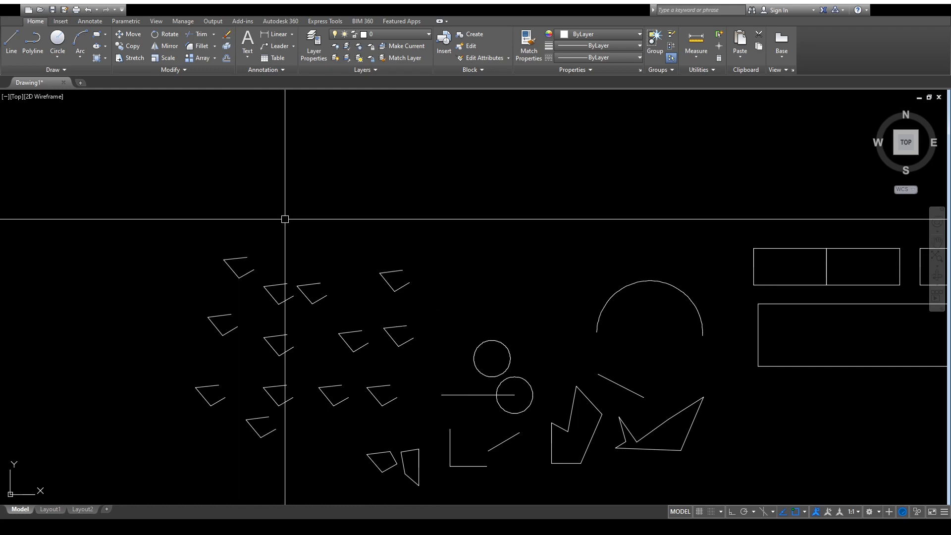
- Look over the whole drawing, from the open three-line shapes to the group of rectangles
{"action": "scroll", "coordinate": [317, 238], "scroll_direction": "down", "scroll_amount": 2}
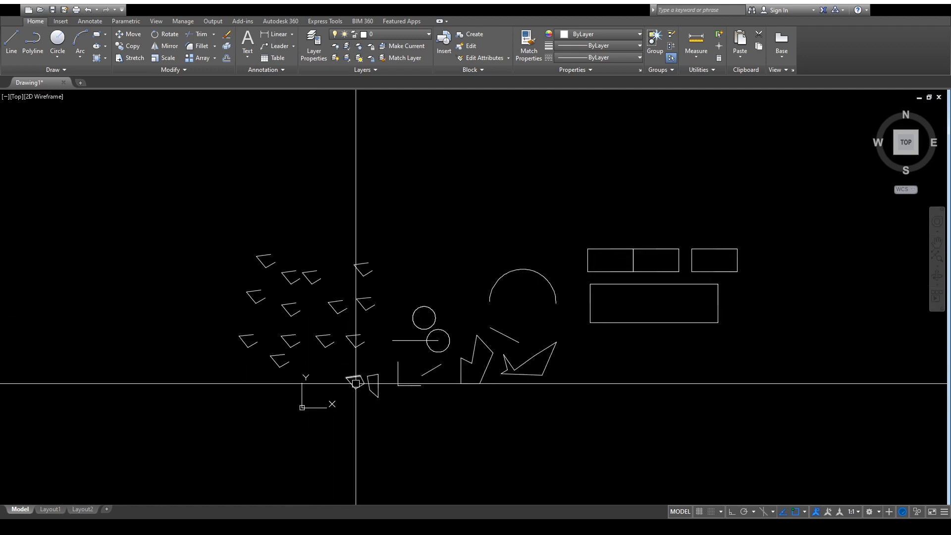
{"action": "scroll", "coordinate": [367, 389], "scroll_direction": "up", "scroll_amount": 1}
{"action": "scroll", "coordinate": [425, 336], "scroll_direction": "up", "scroll_amount": 2}
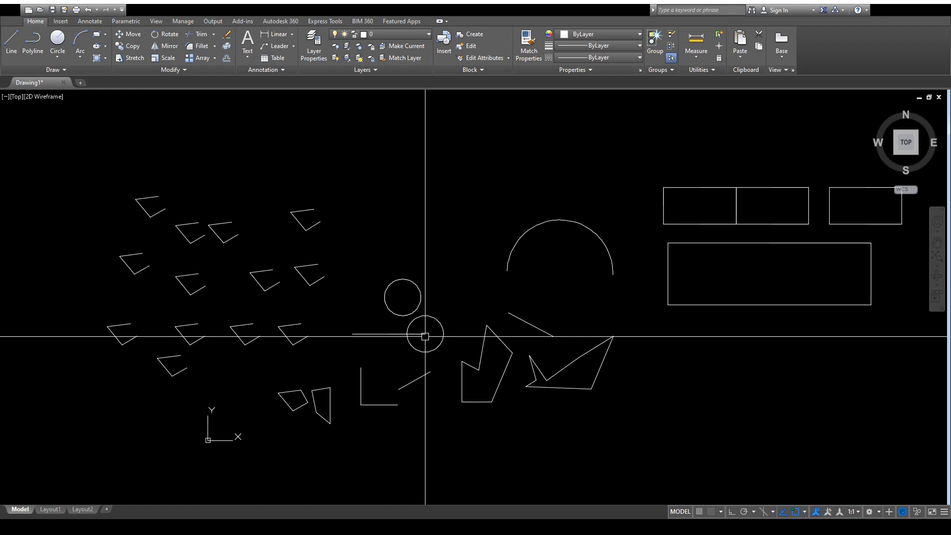
{"action": "middle_click_drag", "start_coordinate": [459, 268], "coordinate": [314, 260]}
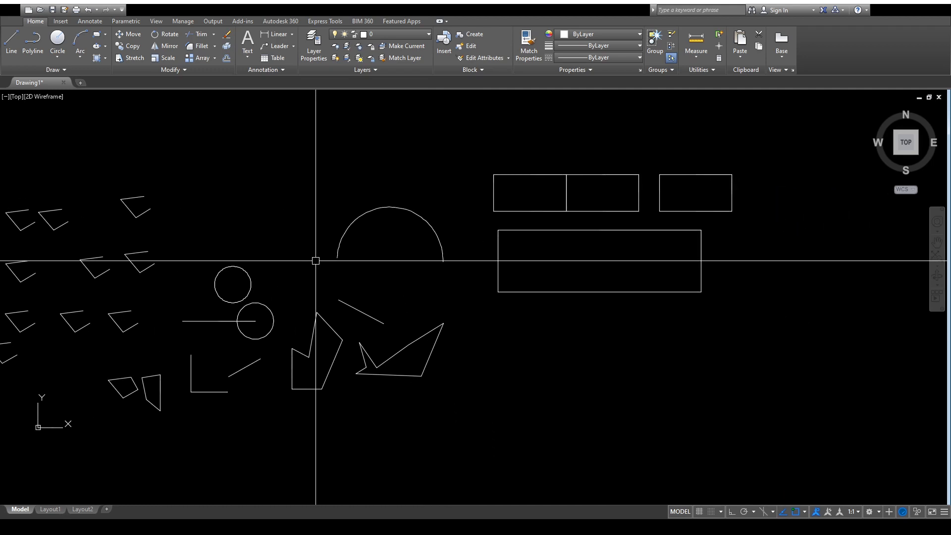
{"action": "scroll", "coordinate": [350, 238], "scroll_direction": "down", "scroll_amount": 3}
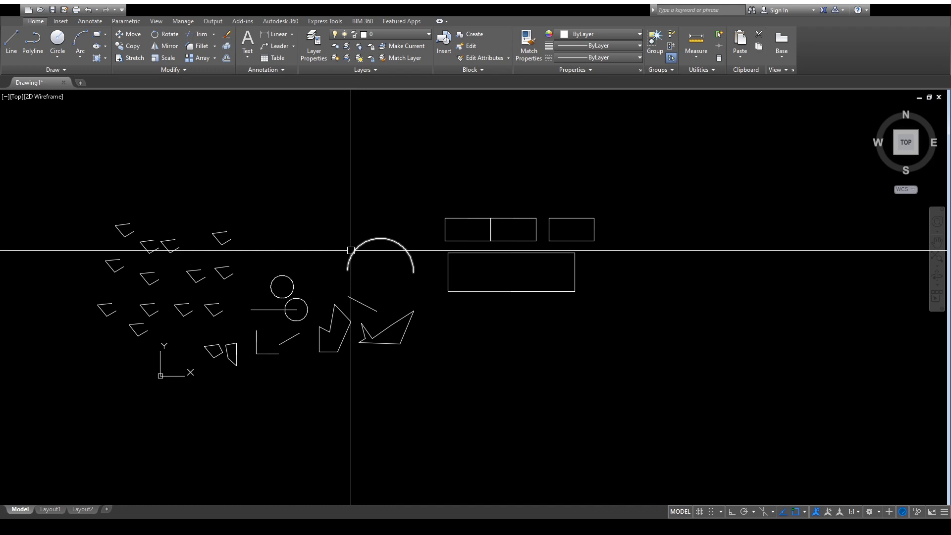
{"action": "middle_click_drag", "start_coordinate": [378, 178], "coordinate": [389, 202]}
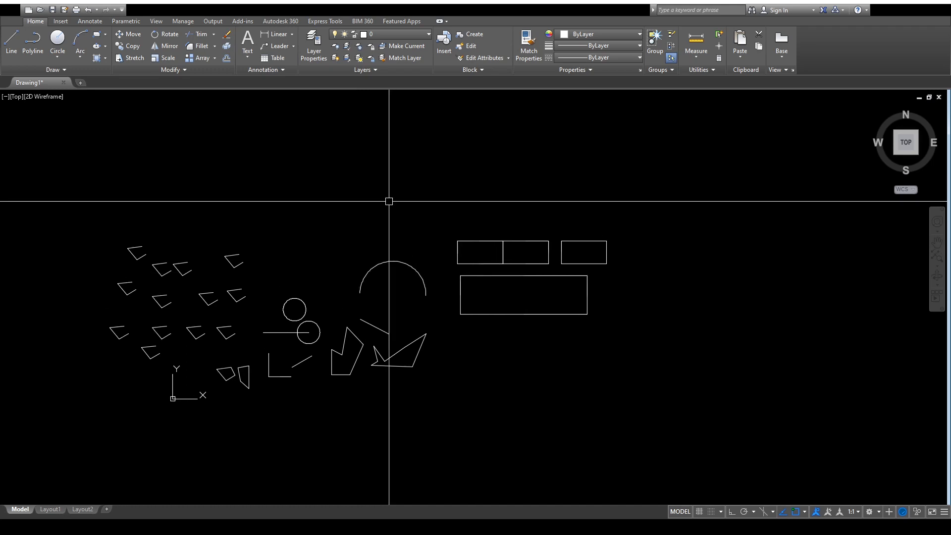
{"action": "middle_click_drag", "start_coordinate": [452, 319], "coordinate": [378, 262]}
{"action": "scroll", "coordinate": [456, 259], "scroll_direction": "up", "scroll_amount": 3}
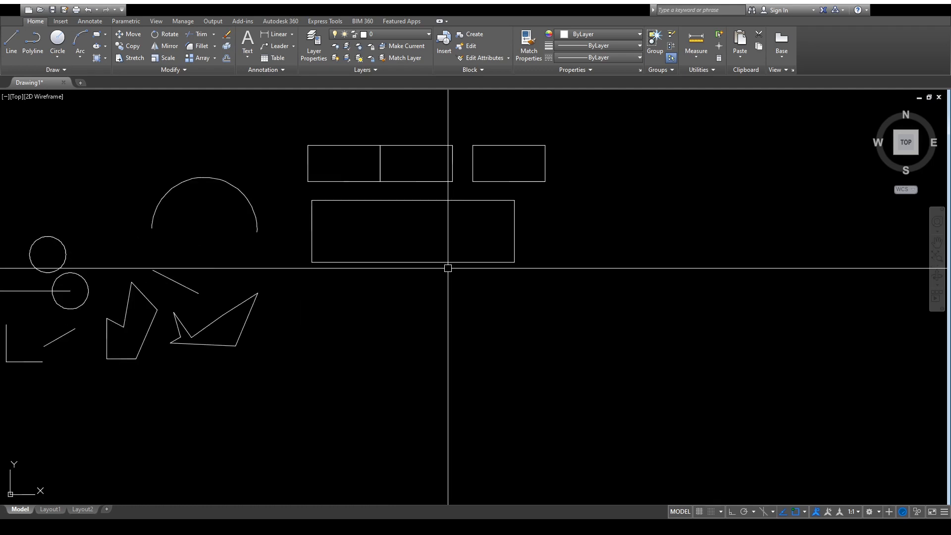
{"action": "middle_click_drag", "start_coordinate": [446, 265], "coordinate": [393, 319]}
{"action": "scroll", "coordinate": [378, 302], "scroll_direction": "down", "scroll_amount": 2}
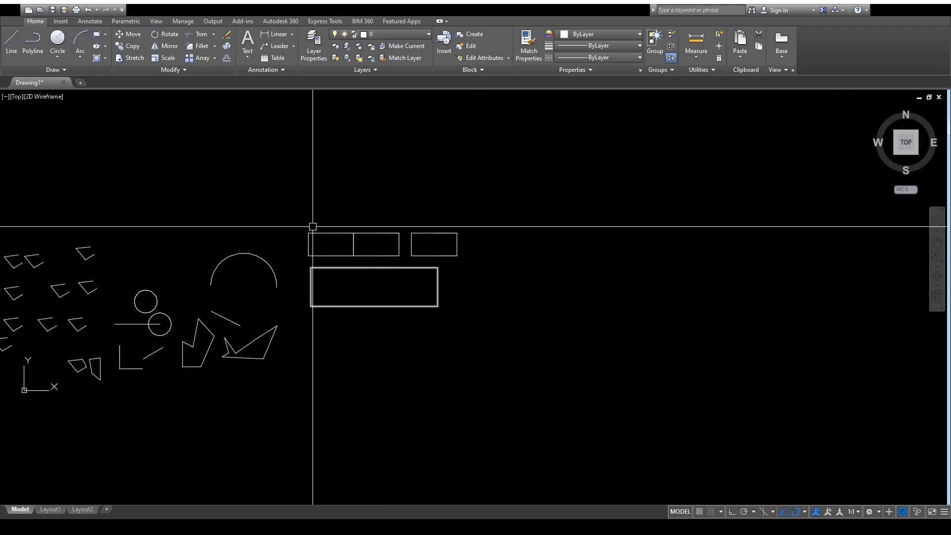
{"action": "middle_click_drag", "start_coordinate": [352, 217], "coordinate": [394, 248]}
{"action": "type", "text": "rec"}
{"action": "key", "text": "space"}
{"action": "left_click", "coordinate": [286, 144]}
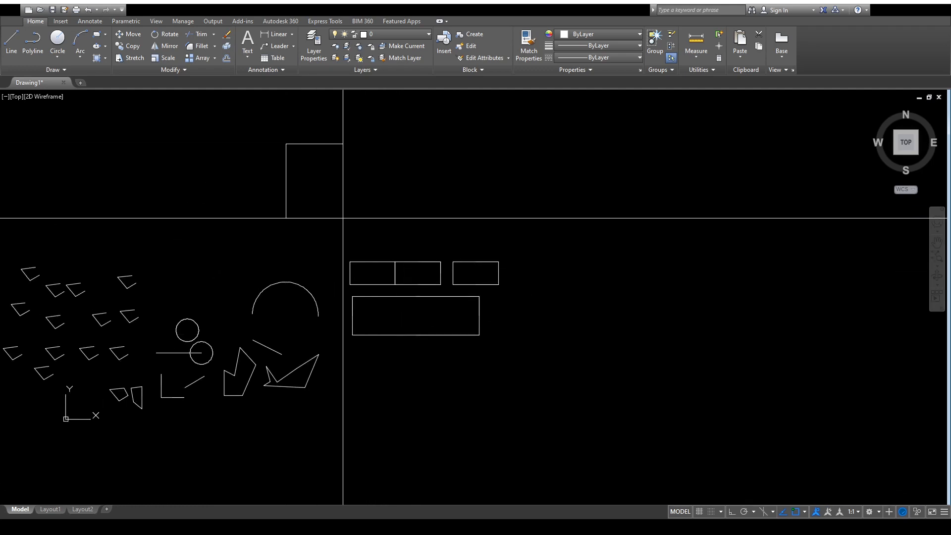
{"action": "key", "text": "Escape"}
- Draw a 1 by 1 square with the Rectangle command in the empty area above the arc
{"action": "key", "text": "space"}
{"action": "left_click", "coordinate": [262, 167]}
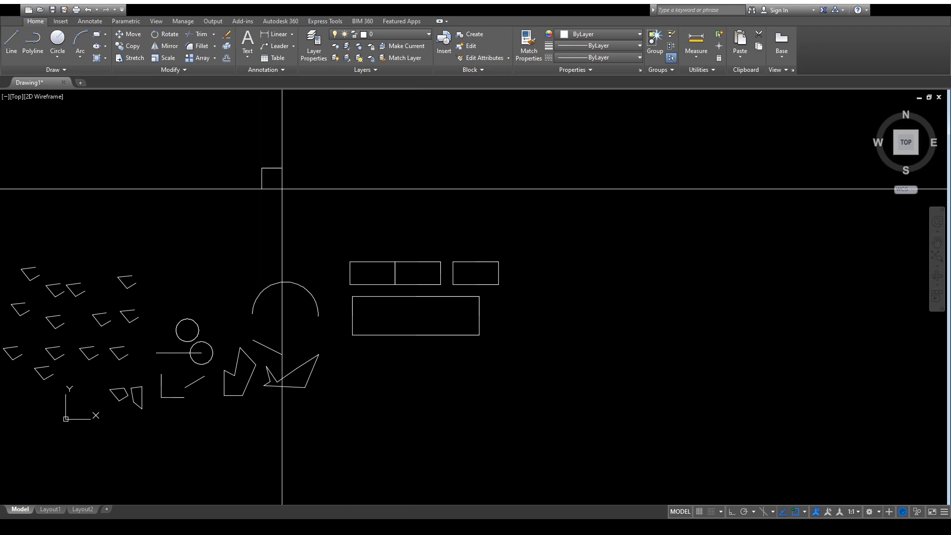
{"action": "type", "text": "1,1"}
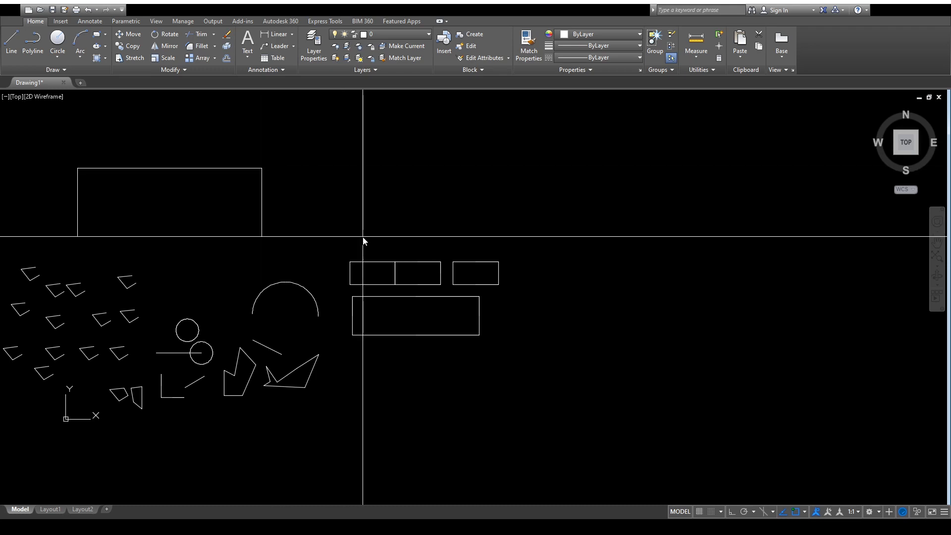
{"action": "key", "text": "space"}
{"action": "scroll", "coordinate": [236, 123], "scroll_direction": "up", "scroll_amount": 8}
{"action": "middle_click_drag", "start_coordinate": [445, 379], "coordinate": [371, 257]}
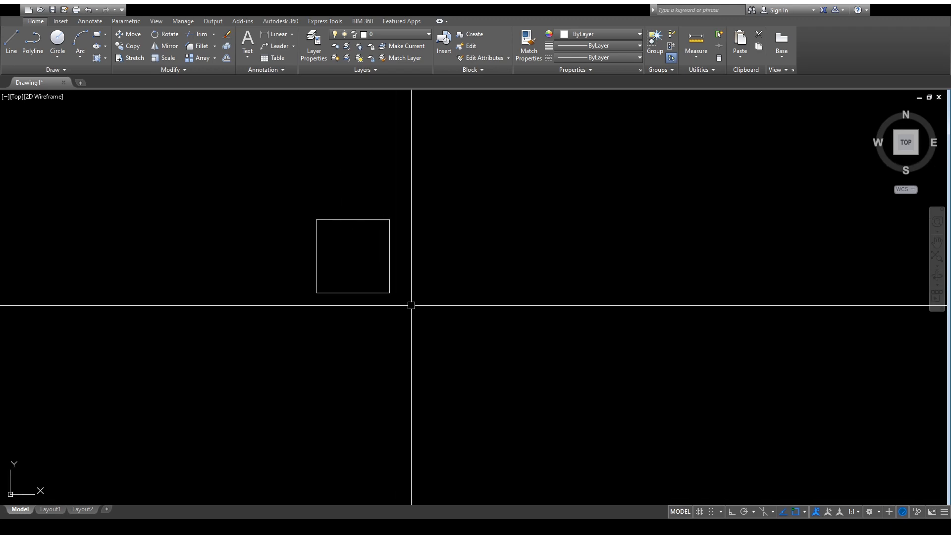
{"action": "left_click", "coordinate": [168, 34]}
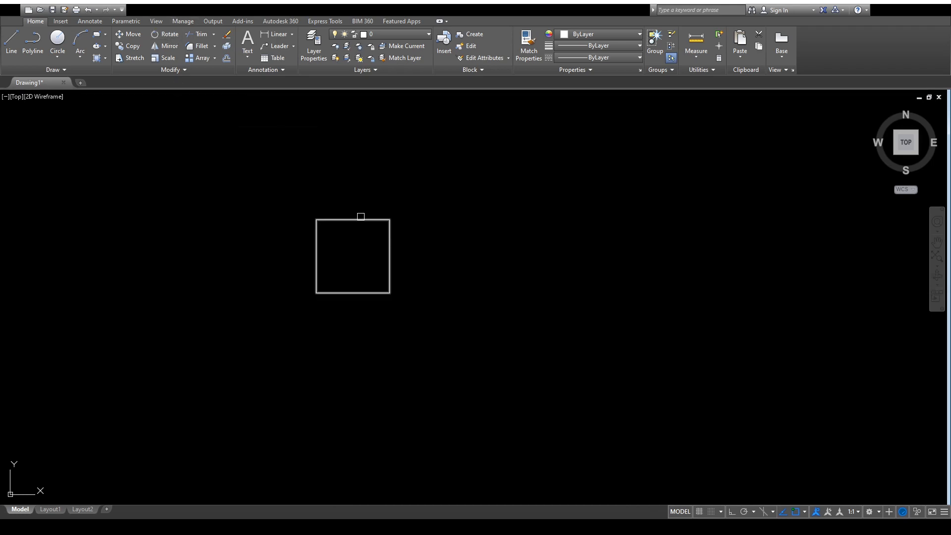
{"action": "left_click", "coordinate": [361, 216]}
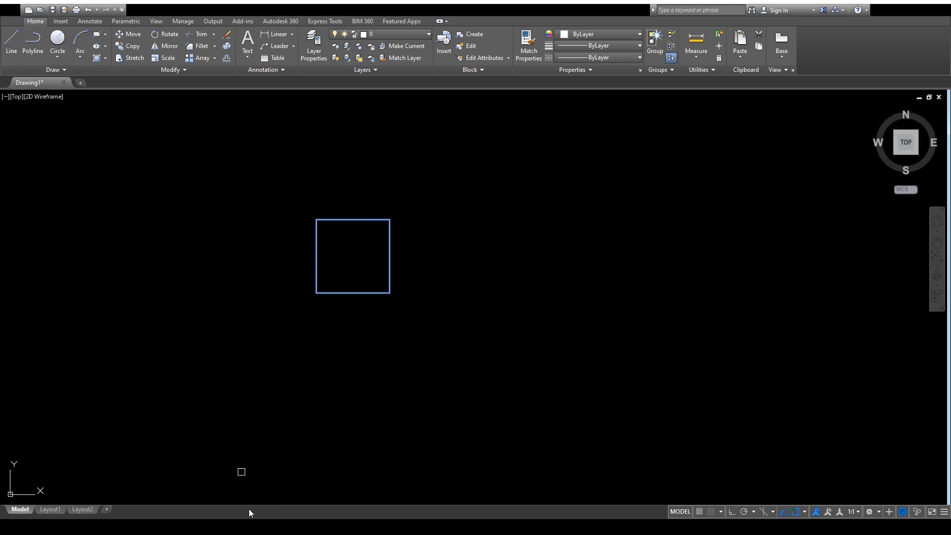
{"action": "key", "text": "Escape"}
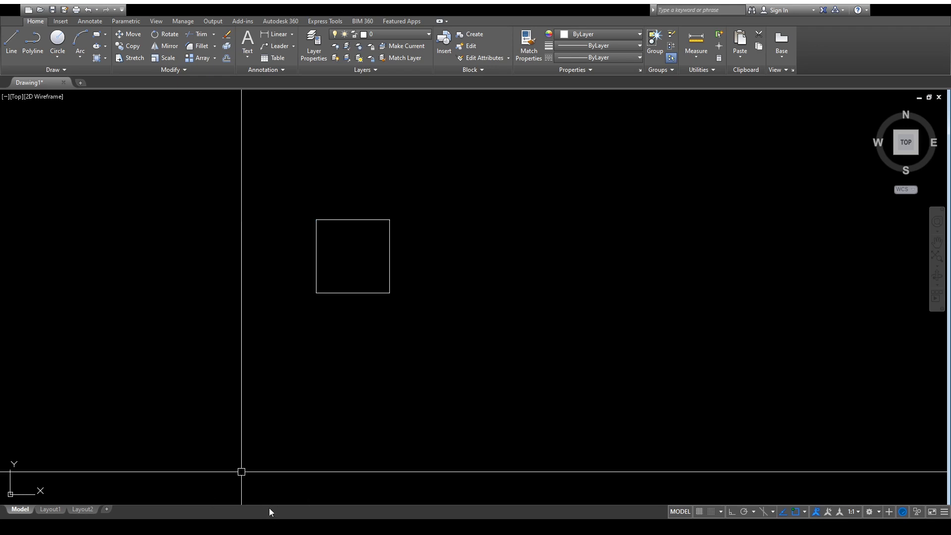
- Rotate the new square 45 degrees about its lower-right corner
{"action": "left_click", "coordinate": [171, 35]}
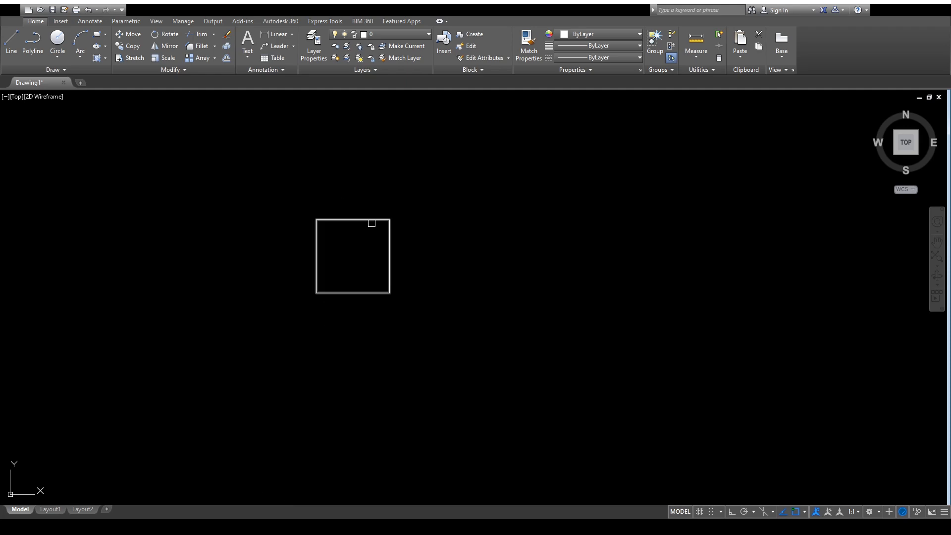
{"action": "left_click", "coordinate": [367, 220]}
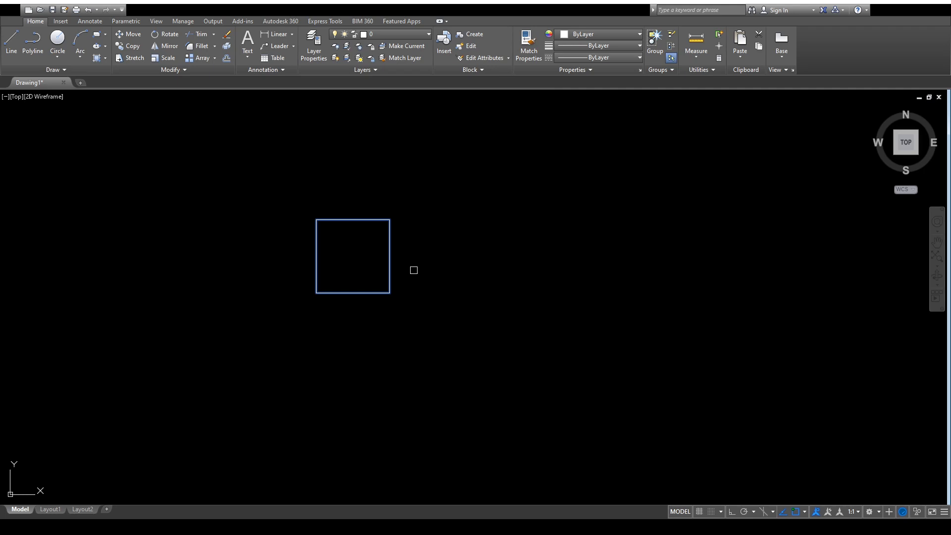
{"action": "key", "text": "Return"}
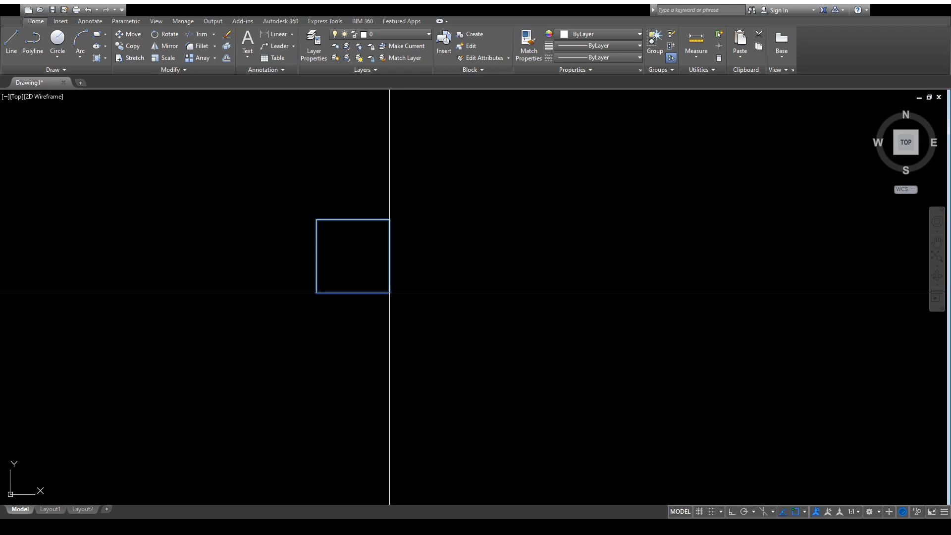
{"action": "left_click", "coordinate": [389, 293]}
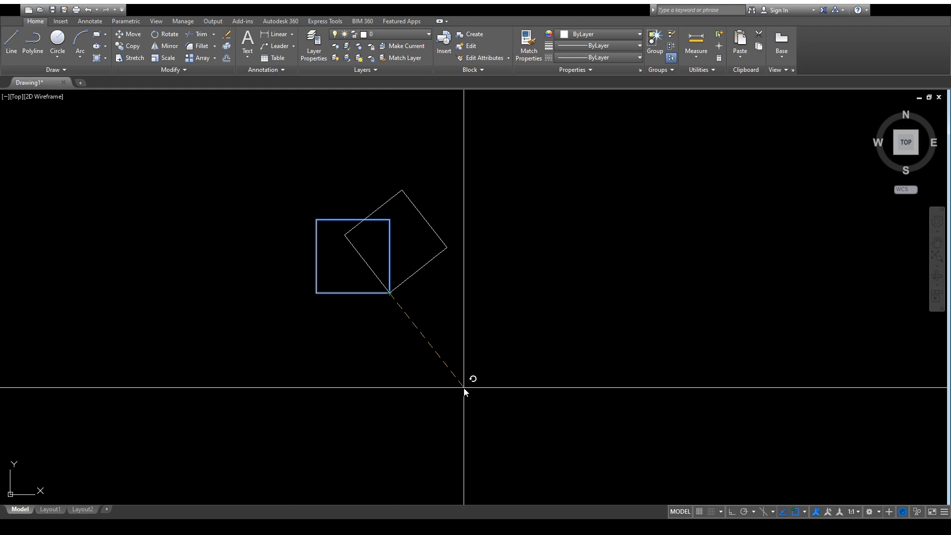
{"action": "type", "text": "45"}
{"action": "key", "text": "Return"}
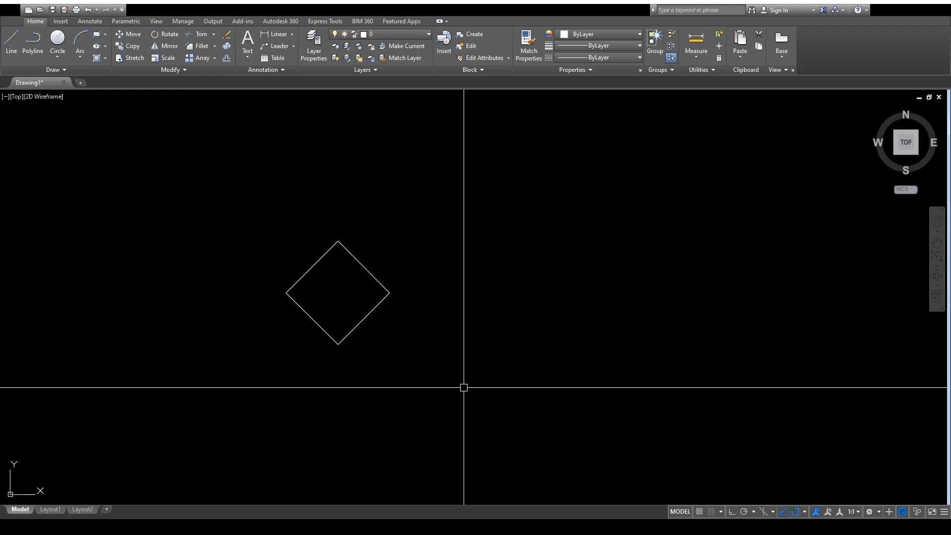
- Undo the square's 45-degree rotation
{"action": "scroll", "coordinate": [344, 308], "scroll_direction": "up", "scroll_amount": 4}
{"action": "scroll", "coordinate": [317, 277], "scroll_direction": "down", "scroll_amount": 10}
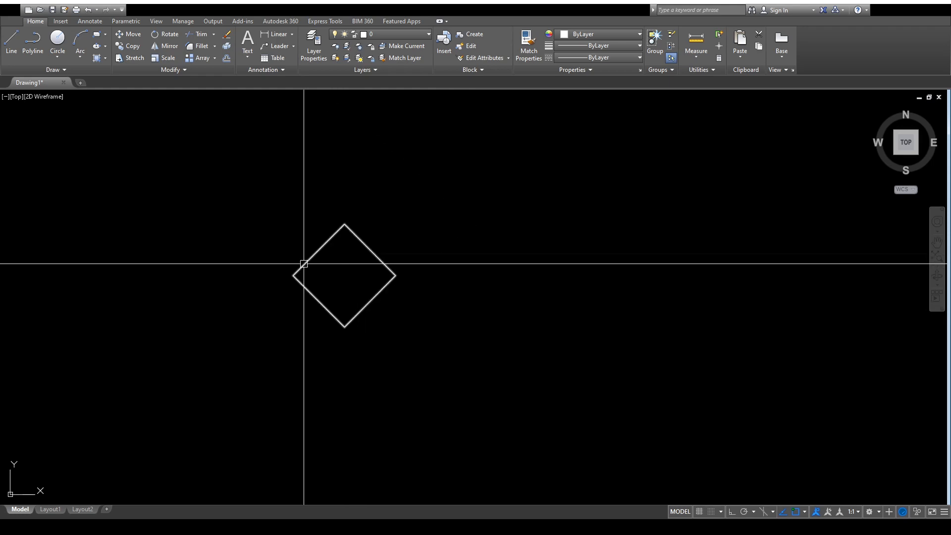
{"action": "scroll", "coordinate": [383, 312], "scroll_direction": "up", "scroll_amount": 6}
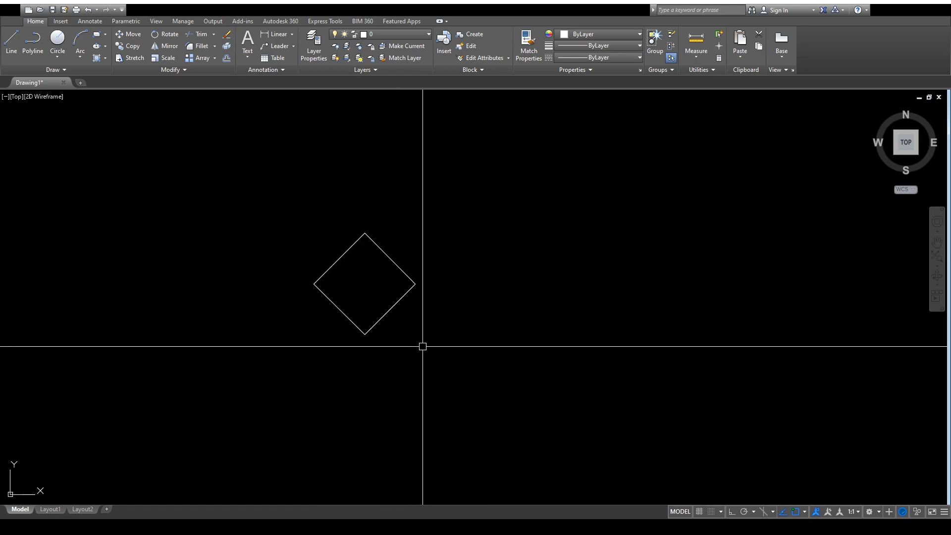
{"action": "middle_click_drag", "start_coordinate": [431, 365], "coordinate": [382, 325]}
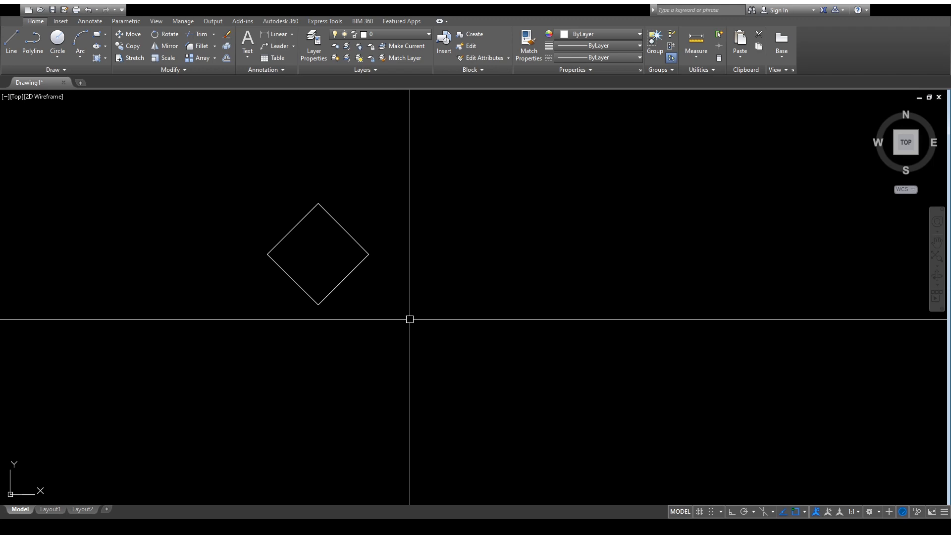
{"action": "key", "text": "ctrl+z"}
{"action": "key", "text": "ctrl+z"}
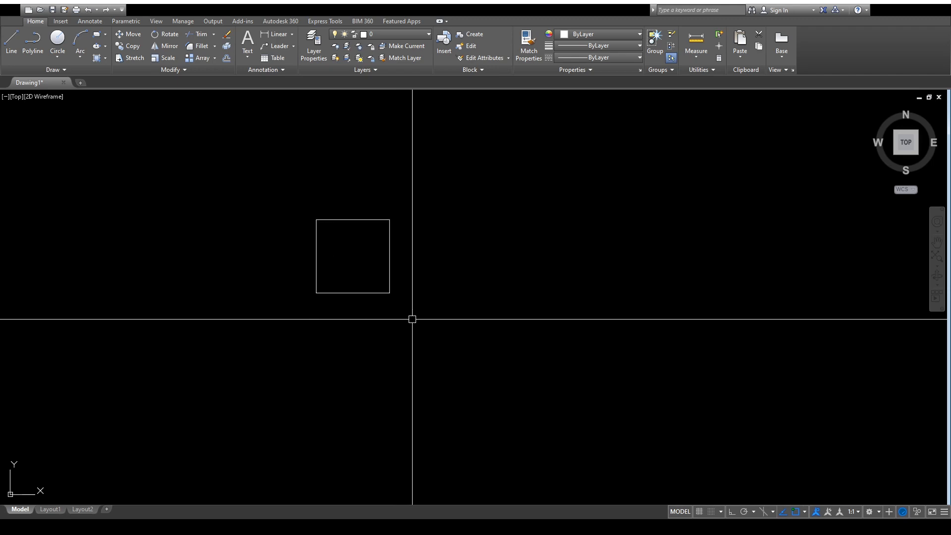
- Rotate the square 45 degrees about its lower-right corner with the Rotate command
{"action": "middle_click_drag", "start_coordinate": [412, 319], "coordinate": [415, 260]}
{"action": "type", "text": "ro"}
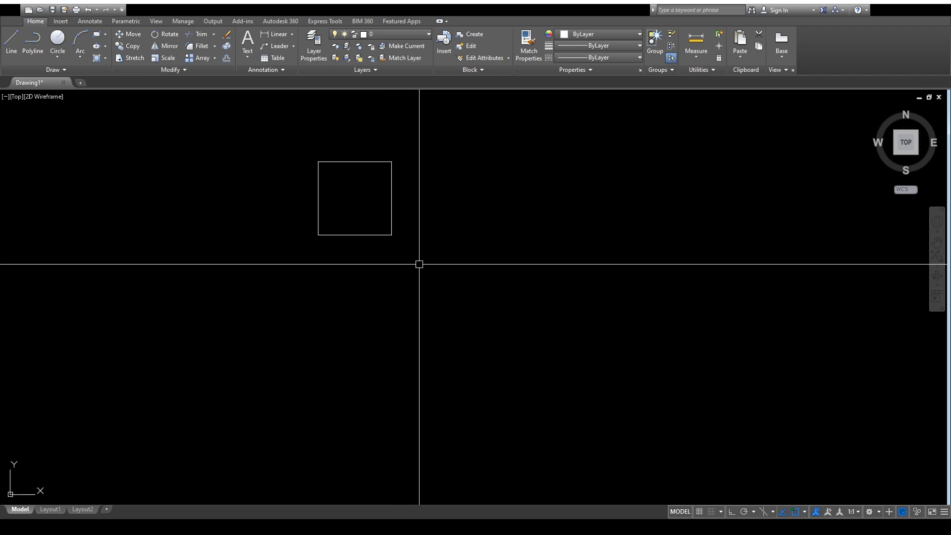
{"action": "key", "text": "Return"}
{"action": "left_click", "coordinate": [355, 234]}
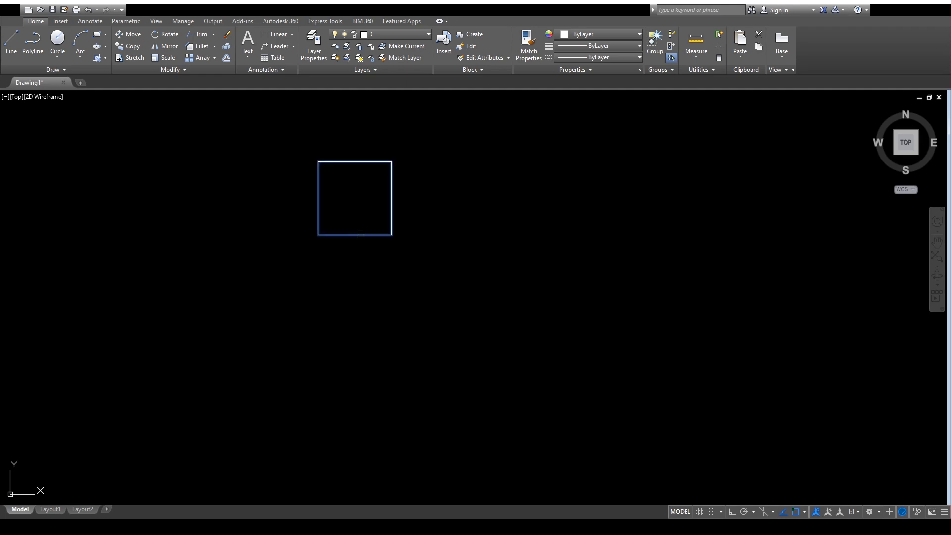
{"action": "key", "text": "Return"}
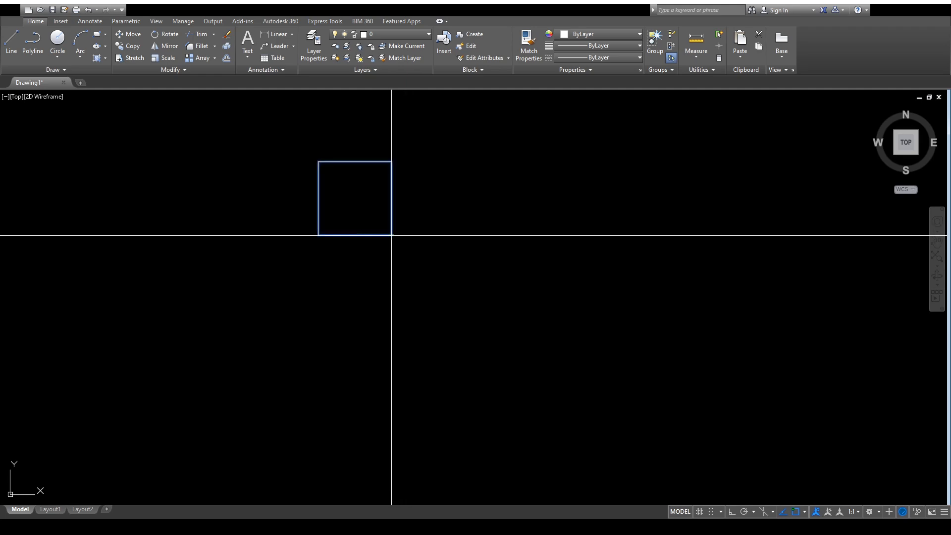
{"action": "left_click", "coordinate": [391, 235]}
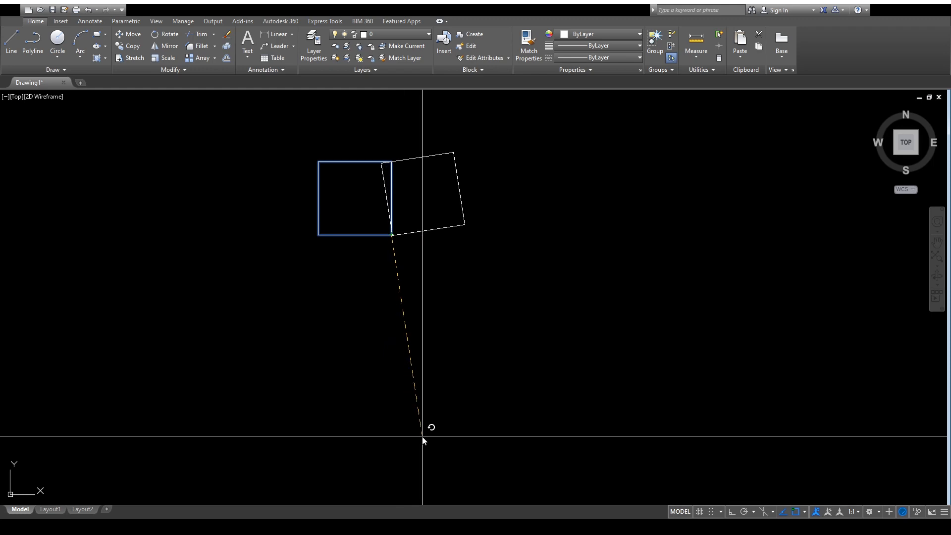
{"action": "type", "text": "45"}
{"action": "key", "text": "Return"}
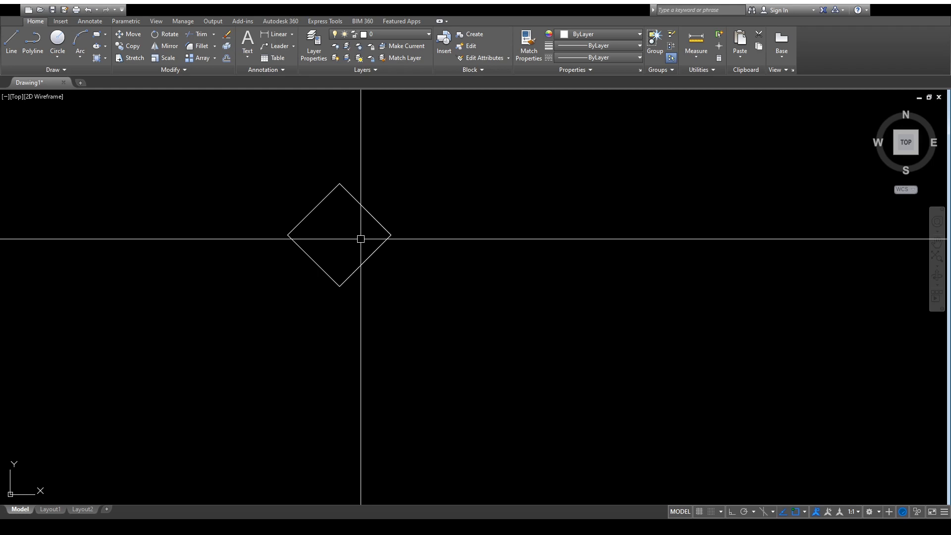
- Mirror the rotated square across a vertical line just to its right, keeping the original
{"action": "middle_click_drag", "start_coordinate": [368, 265], "coordinate": [241, 272]}
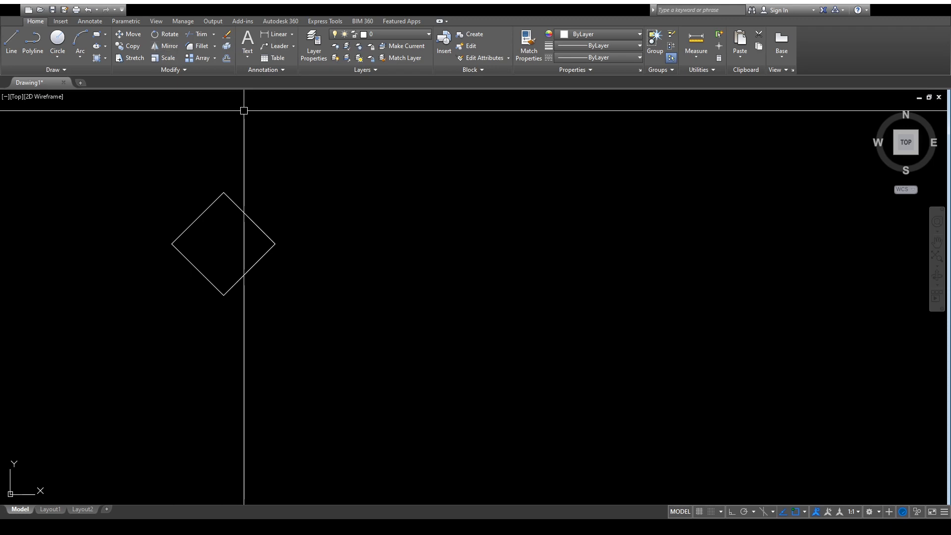
{"action": "scroll", "coordinate": [309, 237], "scroll_direction": "down", "scroll_amount": 8}
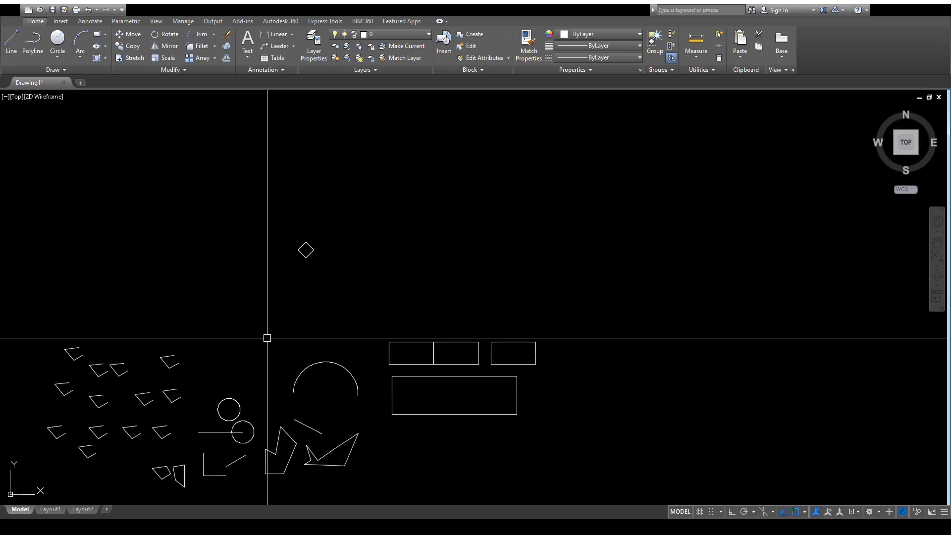
{"action": "scroll", "coordinate": [267, 338], "scroll_direction": "up", "scroll_amount": 5}
{"action": "middle_click_drag", "start_coordinate": [418, 233], "coordinate": [444, 350]}
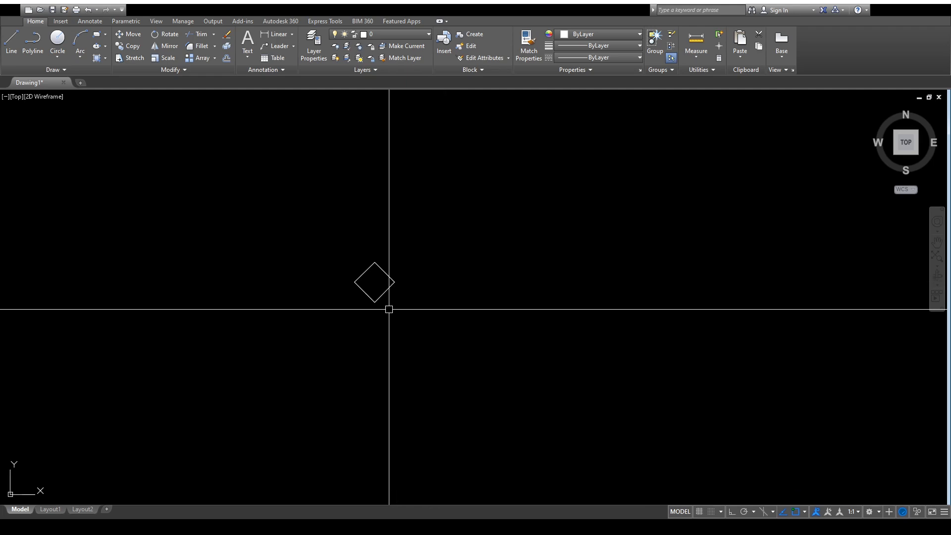
{"action": "scroll", "coordinate": [379, 287], "scroll_direction": "up", "scroll_amount": 4}
{"action": "middle_click_drag", "start_coordinate": [382, 323], "coordinate": [402, 335]}
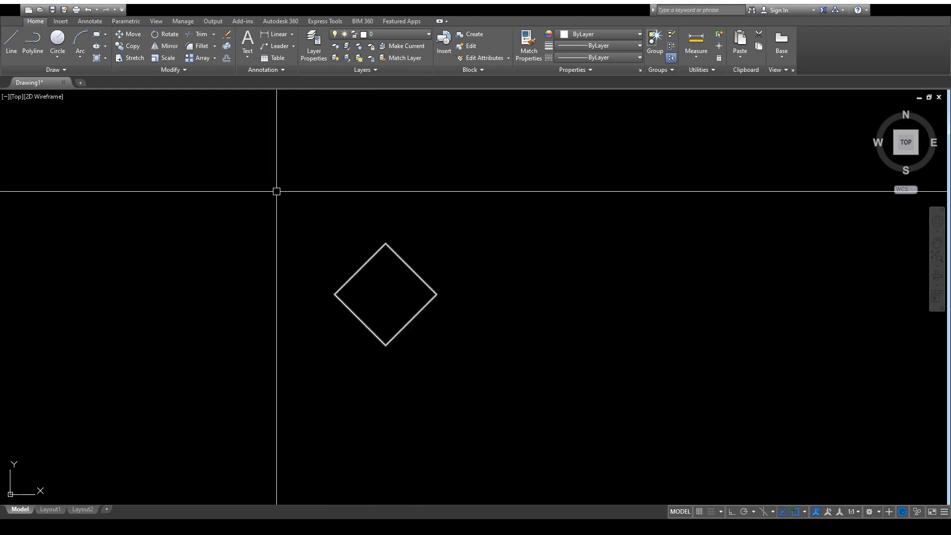
{"action": "left_click", "coordinate": [168, 57]}
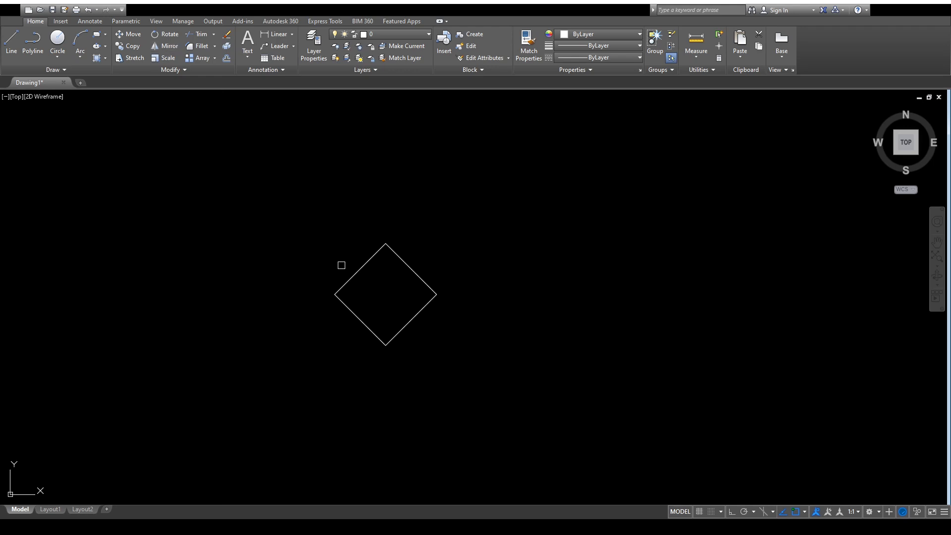
{"action": "left_click", "coordinate": [412, 316]}
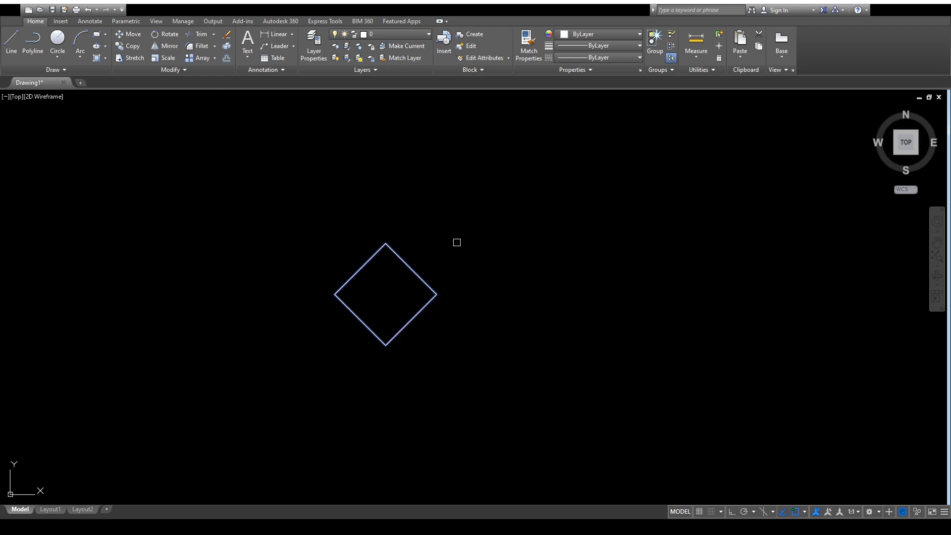
{"action": "key", "text": "Return"}
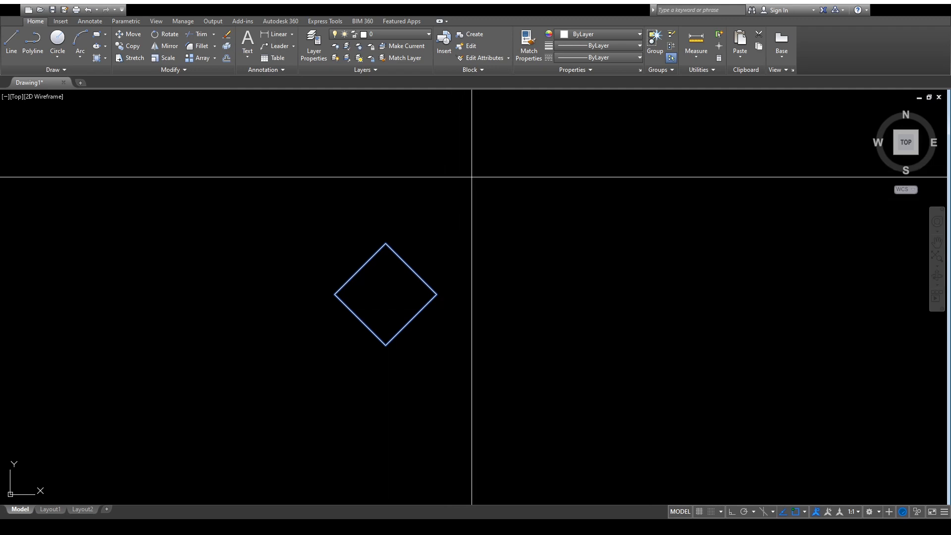
{"action": "left_click", "coordinate": [471, 177]}
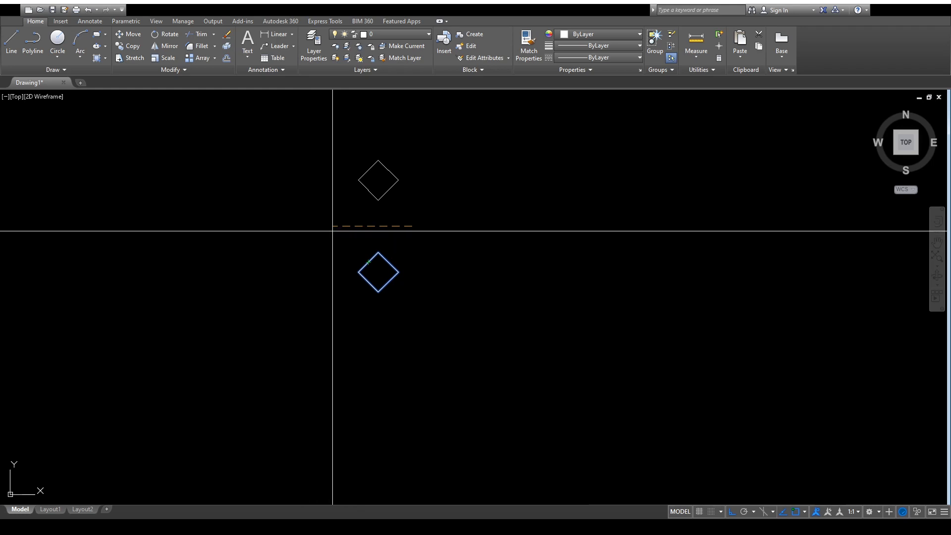
{"action": "scroll", "coordinate": [353, 217], "scroll_direction": "up", "scroll_amount": 4}
{"action": "scroll", "coordinate": [391, 271], "scroll_direction": "down", "scroll_amount": 4}
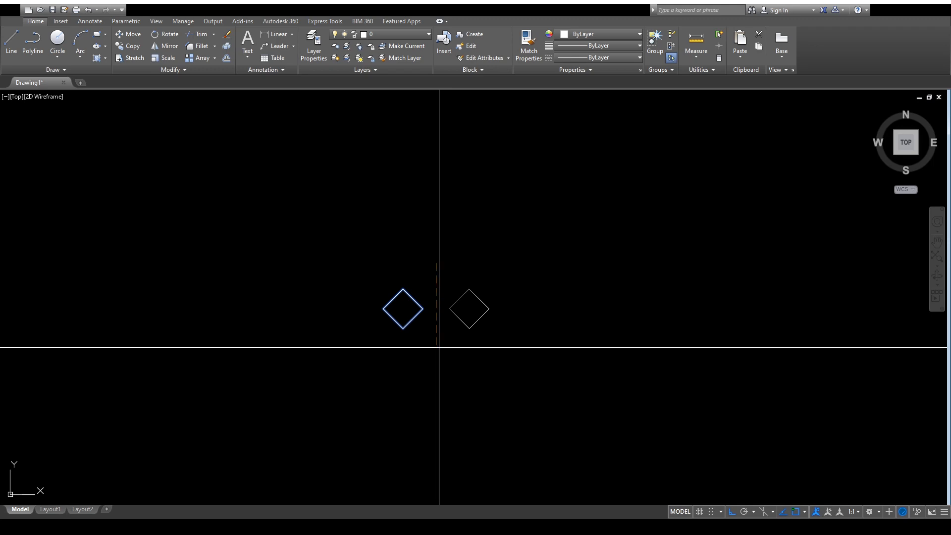
{"action": "left_click", "coordinate": [439, 348]}
{"action": "key", "text": "Return"}
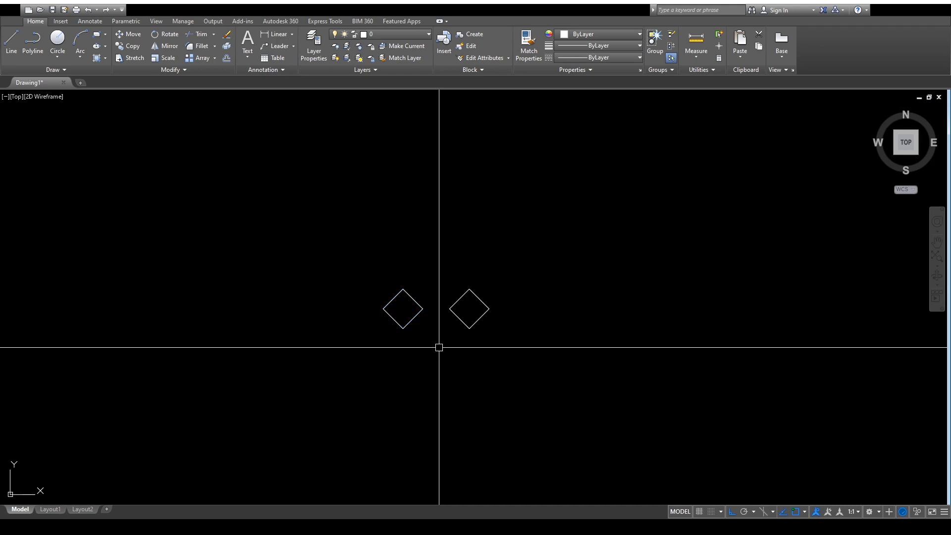
- Mirror the right-hand diamond upward across a horizontal line just above it, erasing the source object
{"action": "scroll", "coordinate": [441, 315], "scroll_direction": "up", "scroll_amount": 4}
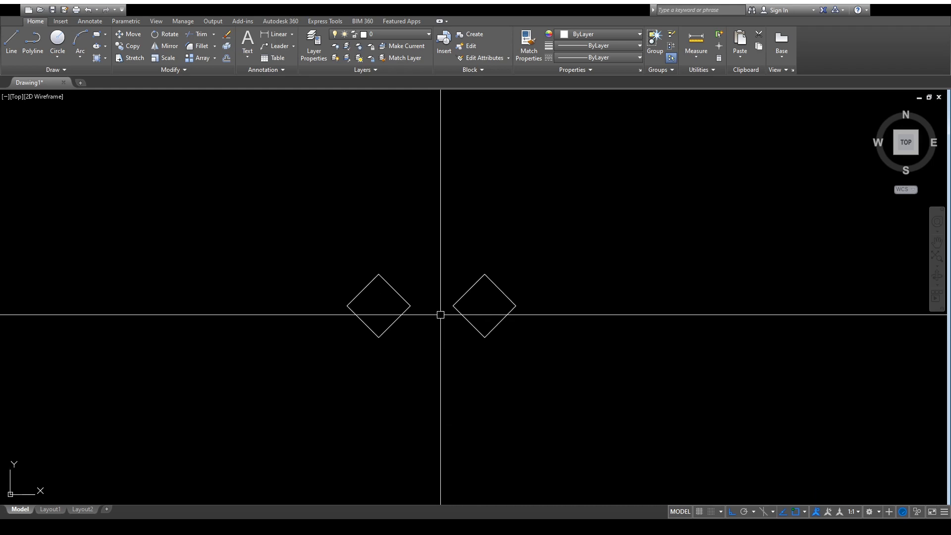
{"action": "scroll", "coordinate": [396, 364], "scroll_direction": "down", "scroll_amount": 4}
{"action": "middle_click_drag", "start_coordinate": [393, 362], "coordinate": [395, 364]}
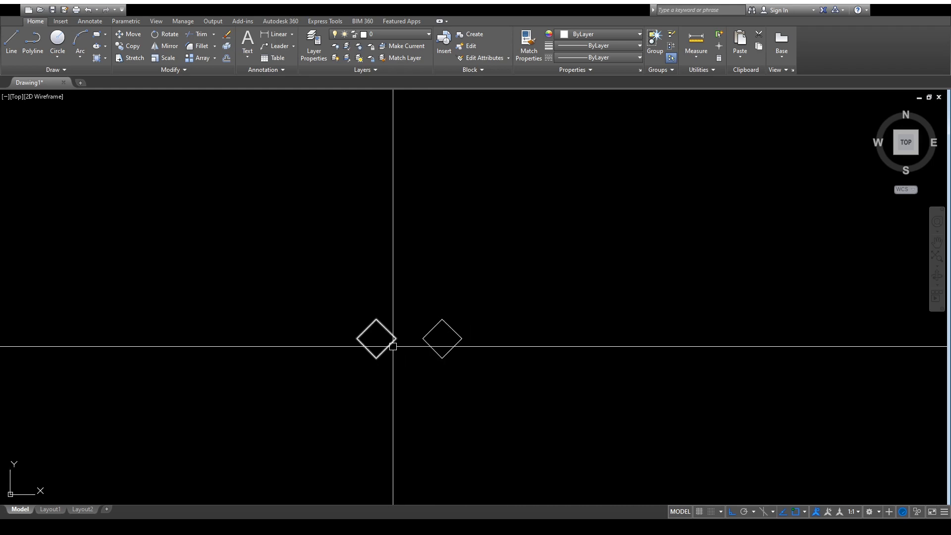
{"action": "middle_click_drag", "start_coordinate": [476, 406], "coordinate": [448, 398]}
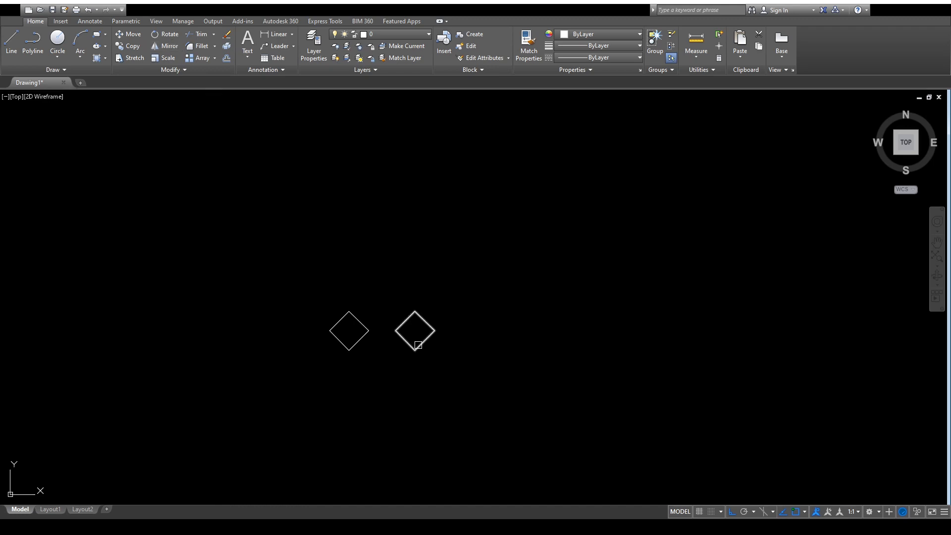
{"action": "left_click", "coordinate": [415, 349]}
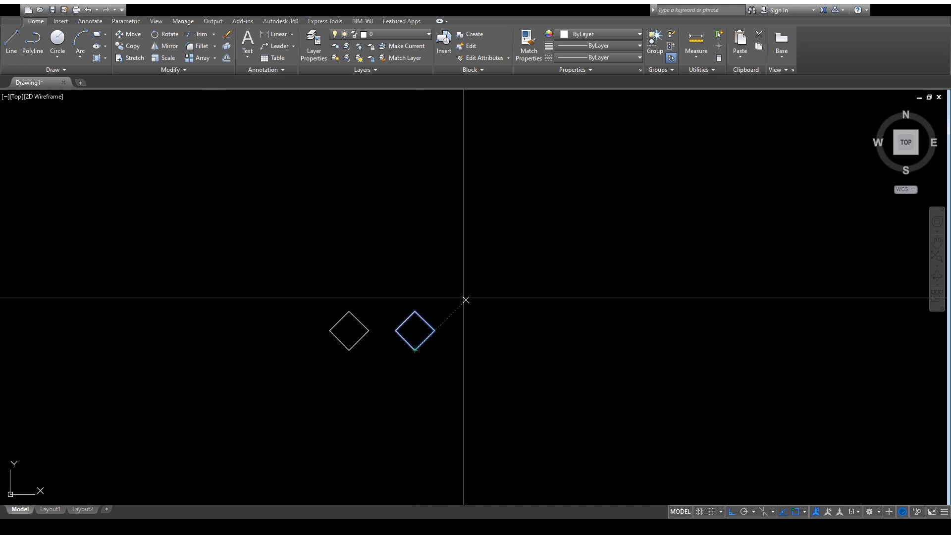
{"action": "left_click", "coordinate": [363, 298]}
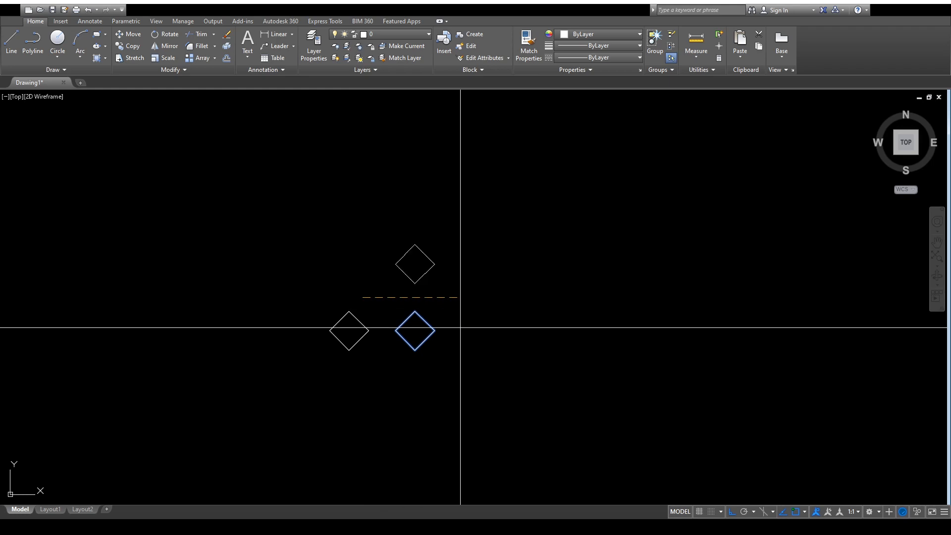
{"action": "left_click", "coordinate": [526, 307]}
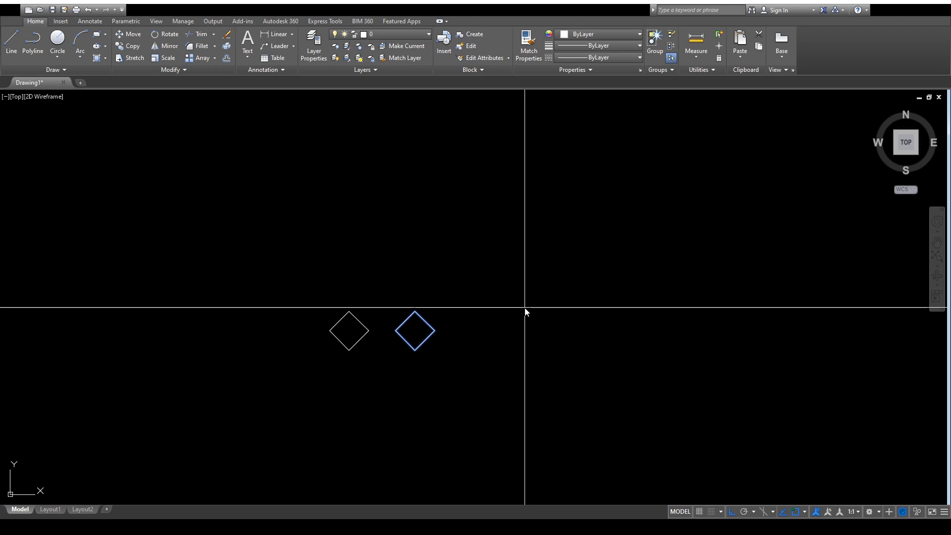
{"action": "key", "text": "Return"}
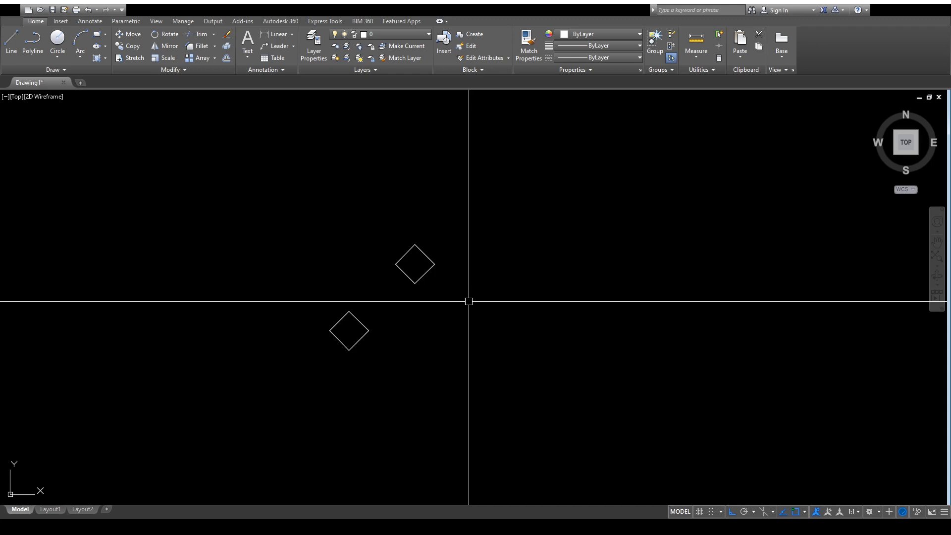
- Mirror the upper diamond downward across a horizontal line through its bottom corner, keeping the original
{"action": "mouse_move", "coordinate": [469, 301]}
{"action": "middle_mouse_down"}
{"action": "mouse_move", "coordinate": [545, 297]}
{"action": "mouse_move", "coordinate": [508, 339]}
{"action": "mouse_move", "coordinate": [495, 276]}
{"action": "mouse_move", "coordinate": [516, 296]}
{"action": "middle_mouse_up"}
{"action": "scroll", "coordinate": [540, 301], "scroll_direction": "down", "scroll_amount": 2}
{"action": "scroll", "coordinate": [511, 223], "scroll_direction": "up", "scroll_amount": 5}
{"action": "scroll", "coordinate": [499, 329], "scroll_direction": "down", "scroll_amount": 2}
{"action": "middle_click_drag", "start_coordinate": [499, 329], "coordinate": [461, 318]}
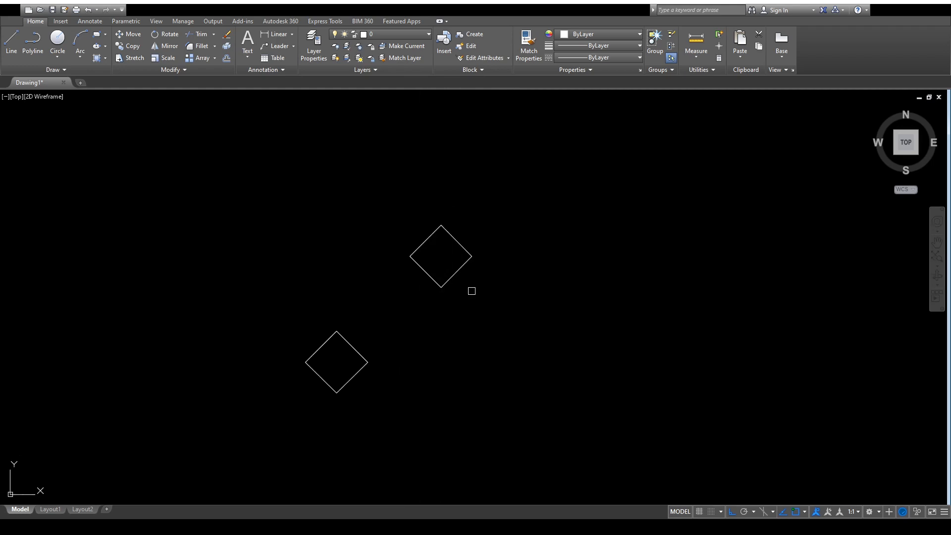
{"action": "left_click", "coordinate": [488, 290]}
{"action": "left_click", "coordinate": [404, 223]}
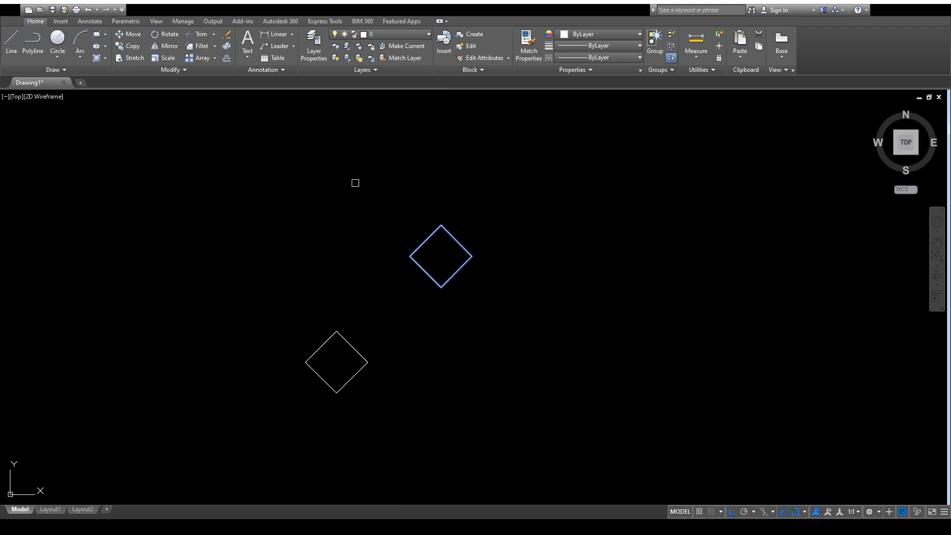
{"action": "left_click", "coordinate": [441, 287]}
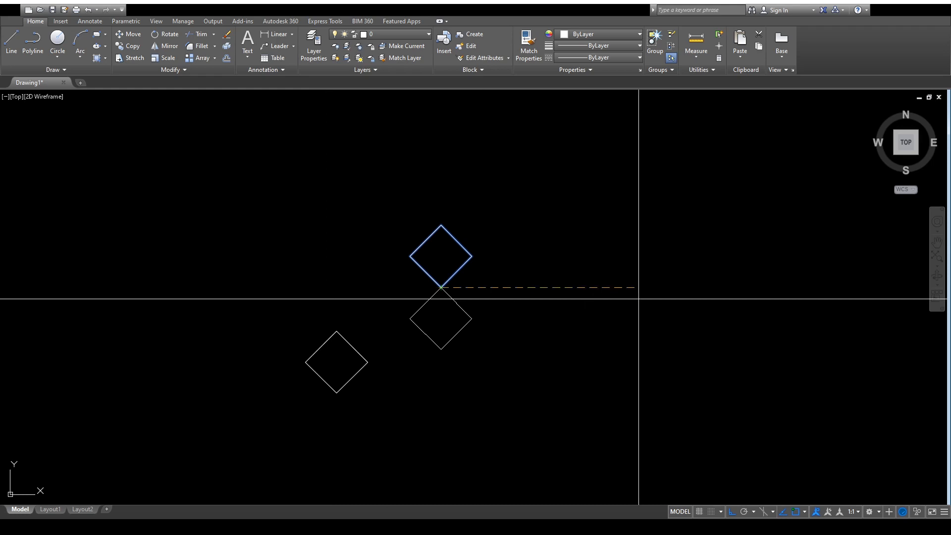
{"action": "key", "text": "Escape"}
{"action": "key", "text": "Return"}
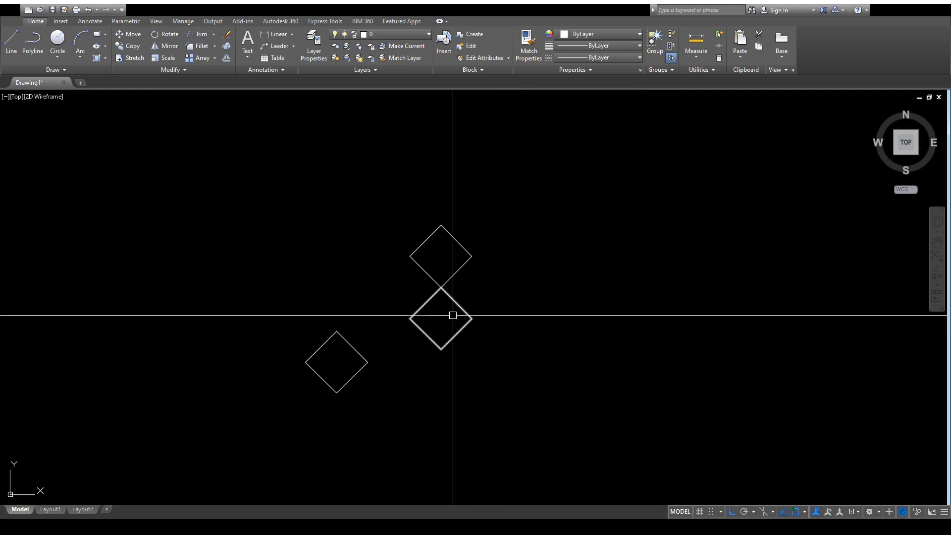
- Copy the lower diamond of the vertical pair straight down three times, joining the copies corner to corner
{"action": "key", "text": "Return"}
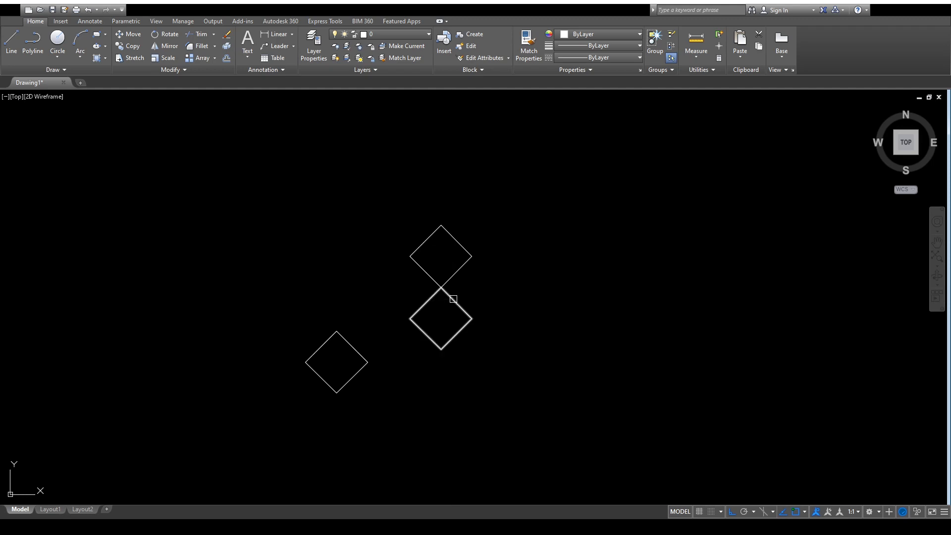
{"action": "key", "text": "Escape"}
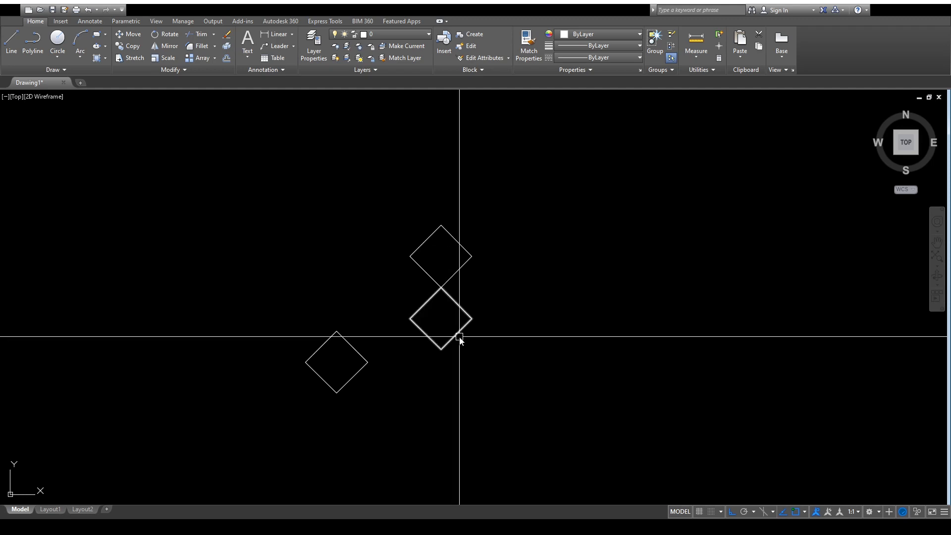
{"action": "left_click", "coordinate": [450, 296]}
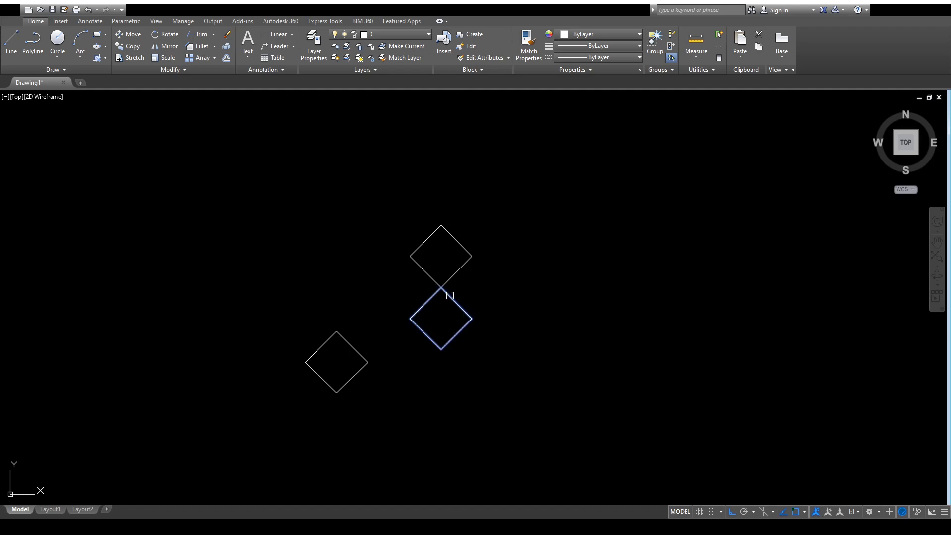
{"action": "left_click", "coordinate": [441, 287]}
{"action": "left_click", "coordinate": [441, 350]}
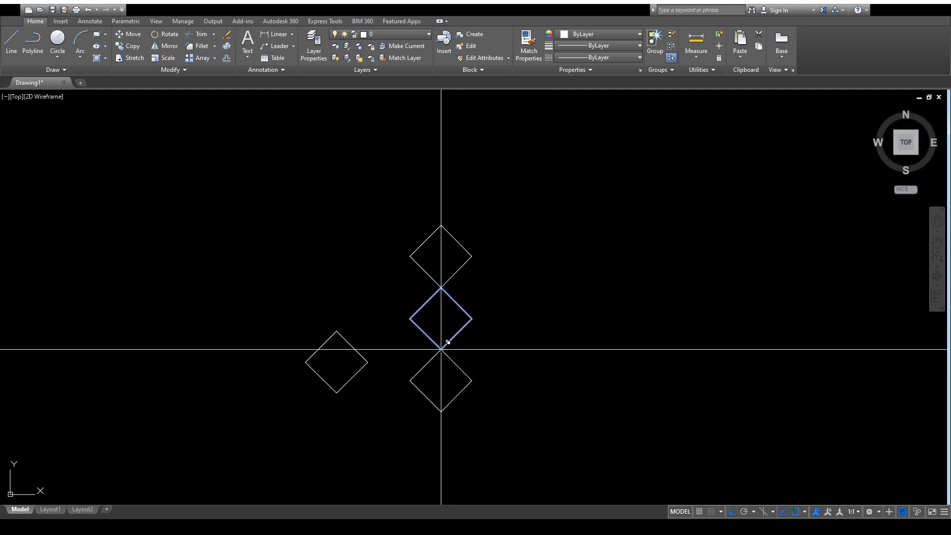
{"action": "scroll", "coordinate": [462, 341], "scroll_direction": "down", "scroll_amount": 4}
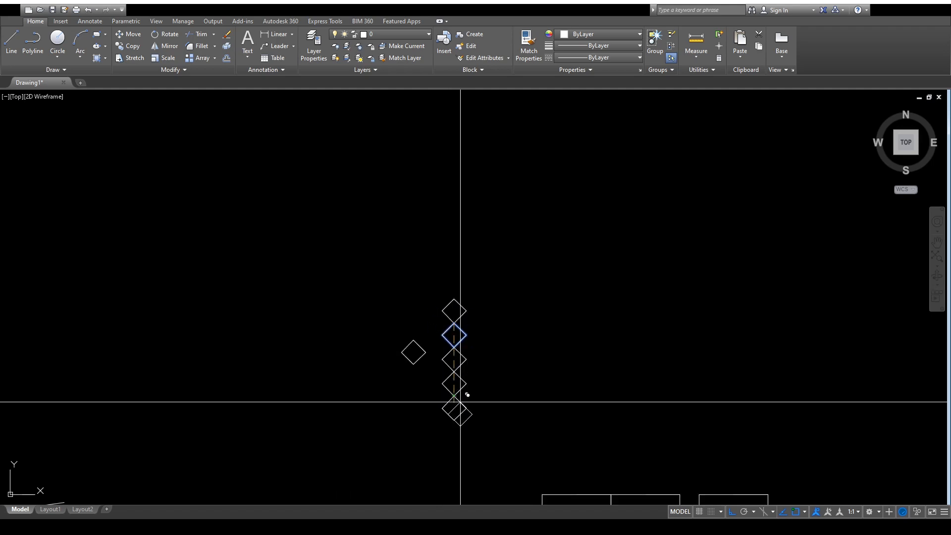
{"action": "left_click", "coordinate": [454, 396]}
{"action": "key", "text": "Escape"}
{"action": "scroll", "coordinate": [492, 445], "scroll_direction": "up", "scroll_amount": 4}
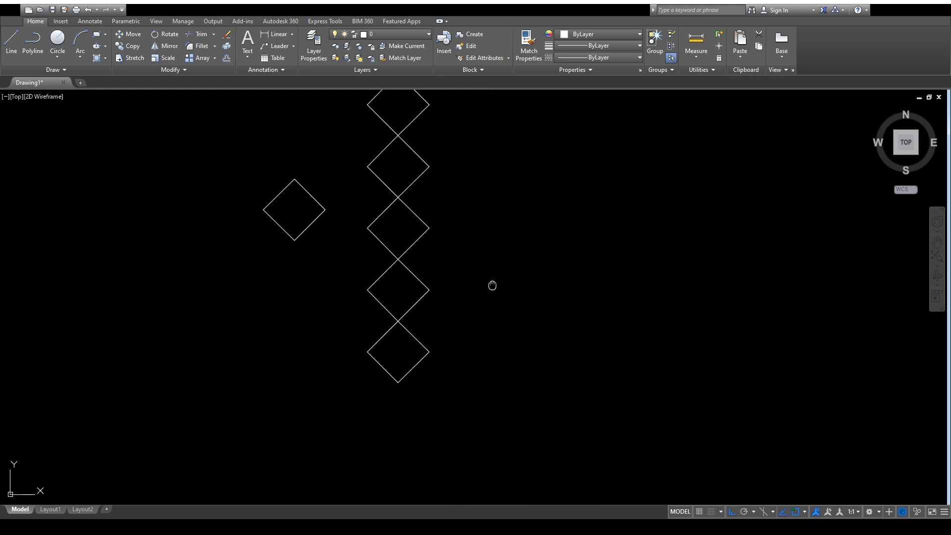
{"action": "middle_click_drag", "start_coordinate": [493, 285], "coordinate": [495, 379]}
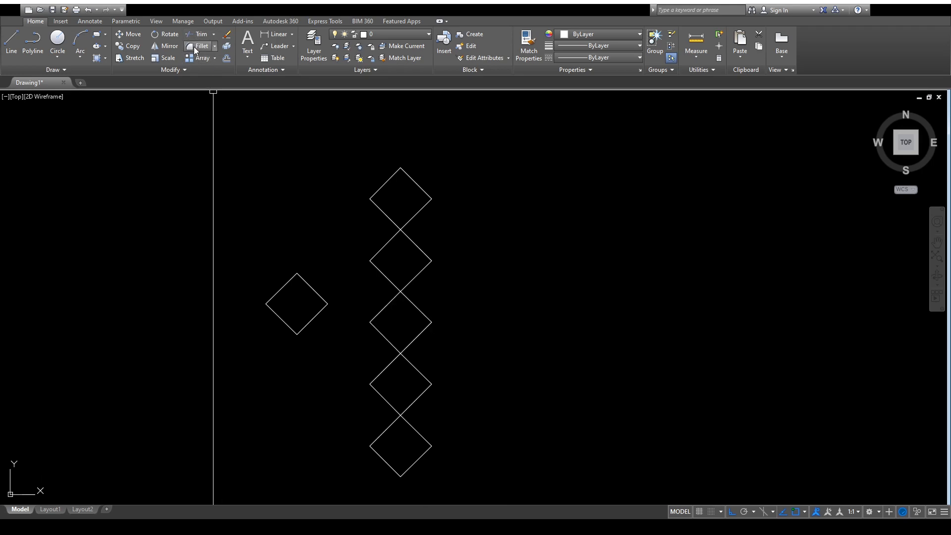
{"action": "middle_click_drag", "start_coordinate": [466, 349], "coordinate": [429, 316]}
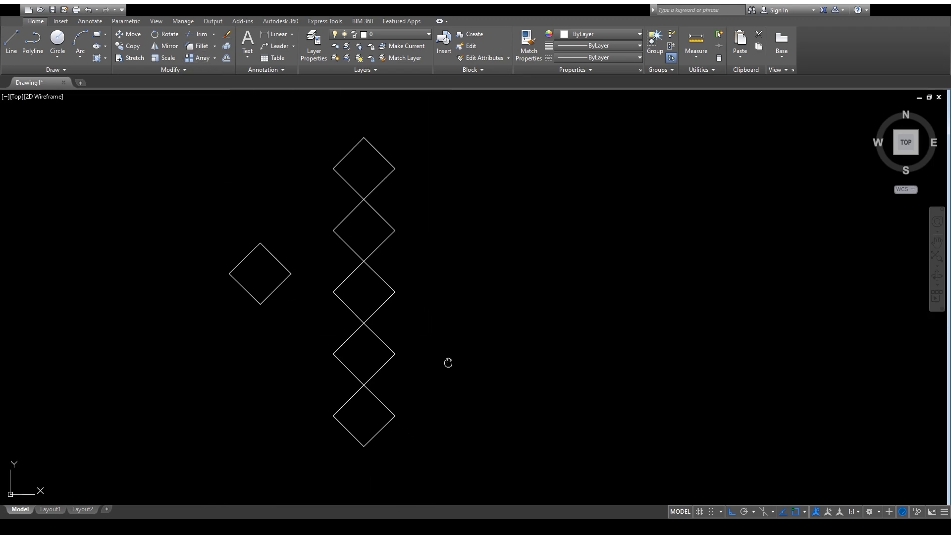
{"action": "middle_click_drag", "start_coordinate": [448, 361], "coordinate": [351, 368]}
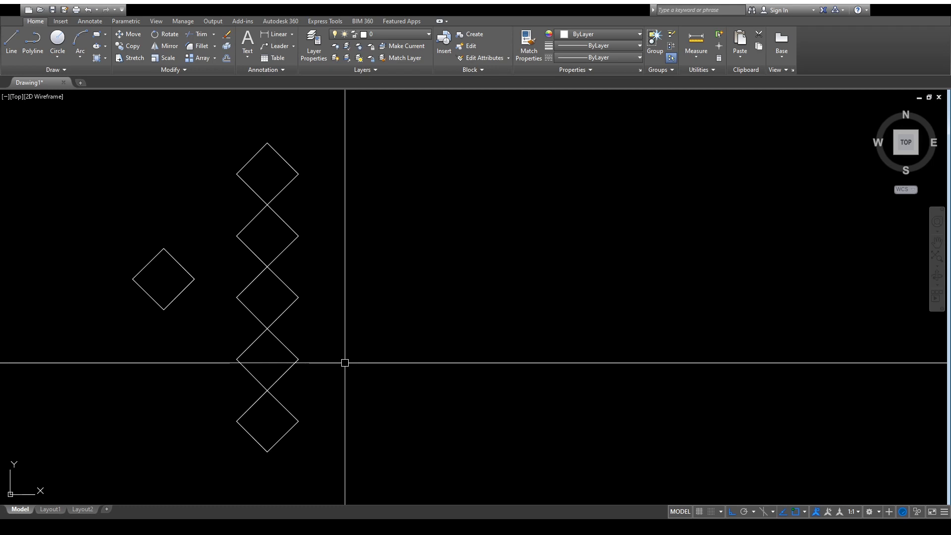
{"action": "mouse_move", "coordinate": [435, 363]}
{"action": "middle_mouse_down"}
{"action": "mouse_move", "coordinate": [463, 376]}
{"action": "mouse_move", "coordinate": [448, 377]}
{"action": "mouse_move", "coordinate": [442, 360]}
{"action": "middle_mouse_up"}
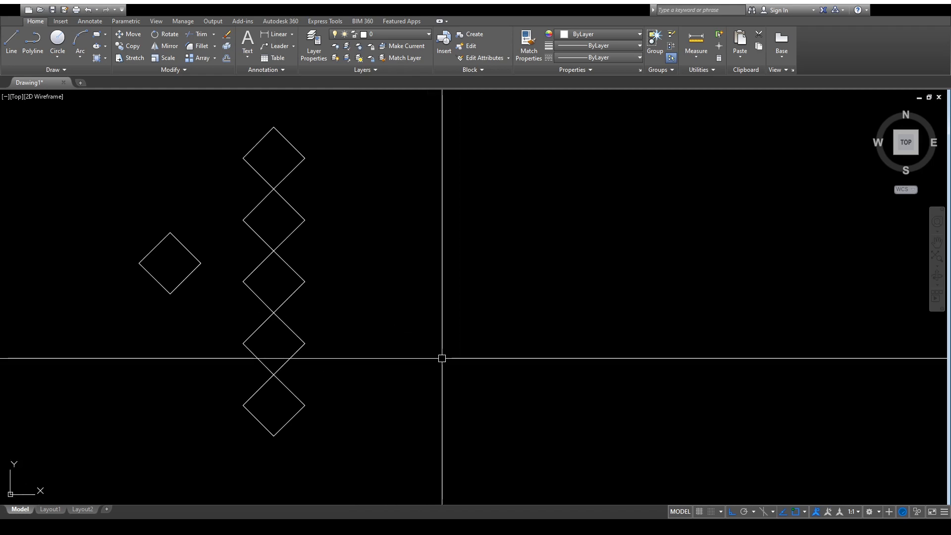
{"action": "middle_click_drag", "start_coordinate": [325, 195], "coordinate": [351, 272]}
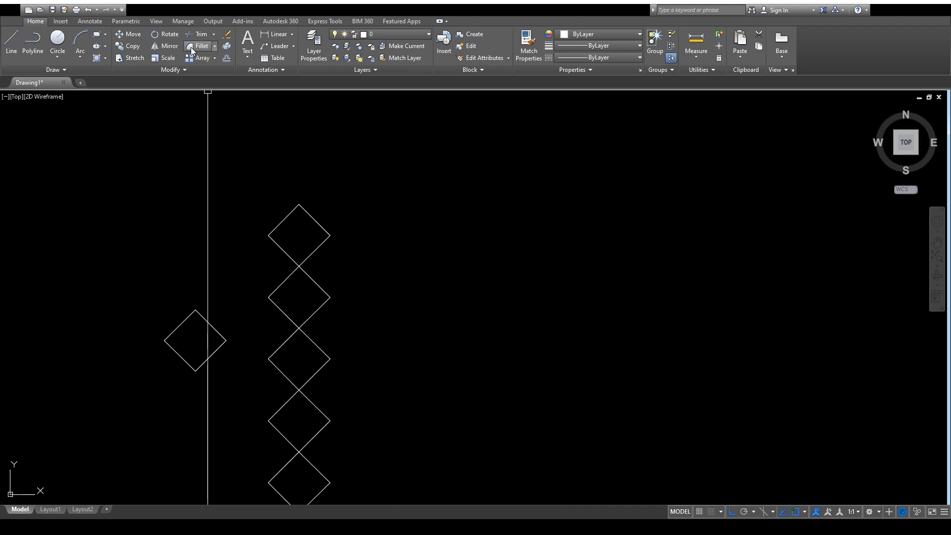
- Draw a rectangle beside the upper part of the diamond column, on its right-hand side
{"action": "scroll", "coordinate": [334, 239], "scroll_direction": "down", "scroll_amount": 4}
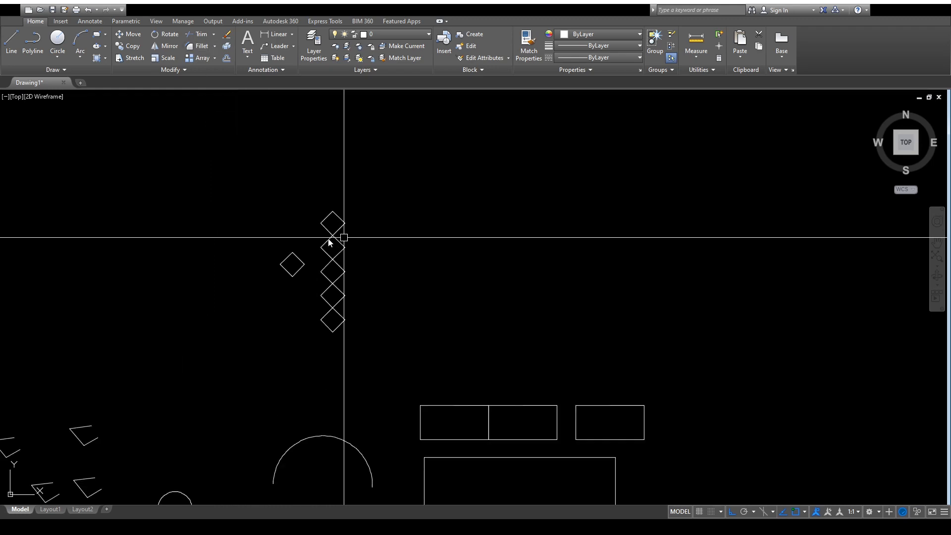
{"action": "scroll", "coordinate": [357, 221], "scroll_direction": "up", "scroll_amount": 6}
{"action": "left_click", "coordinate": [321, 211]}
{"action": "left_click", "coordinate": [456, 310]}
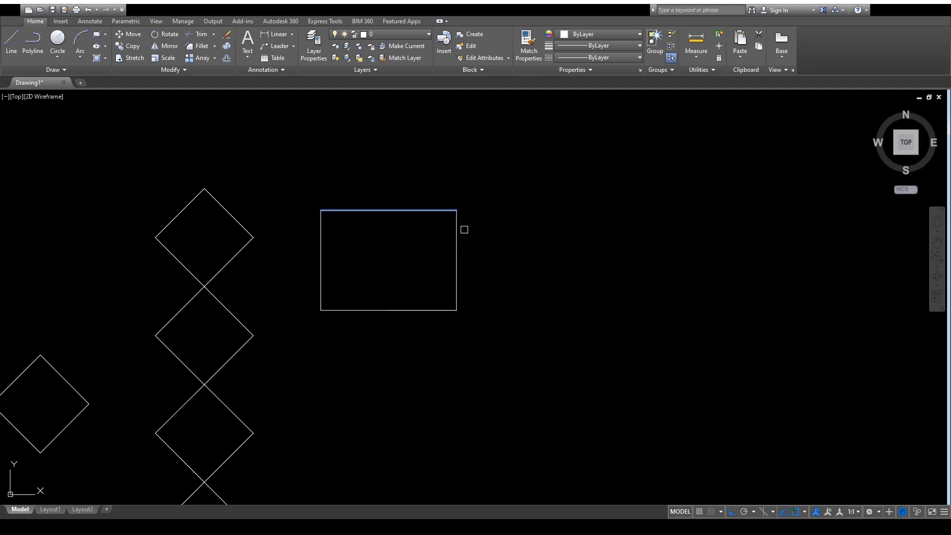
- Try to fillet the rectangle's upper-left corner between its left and top edges without setting a radius
{"action": "key", "text": "Return"}
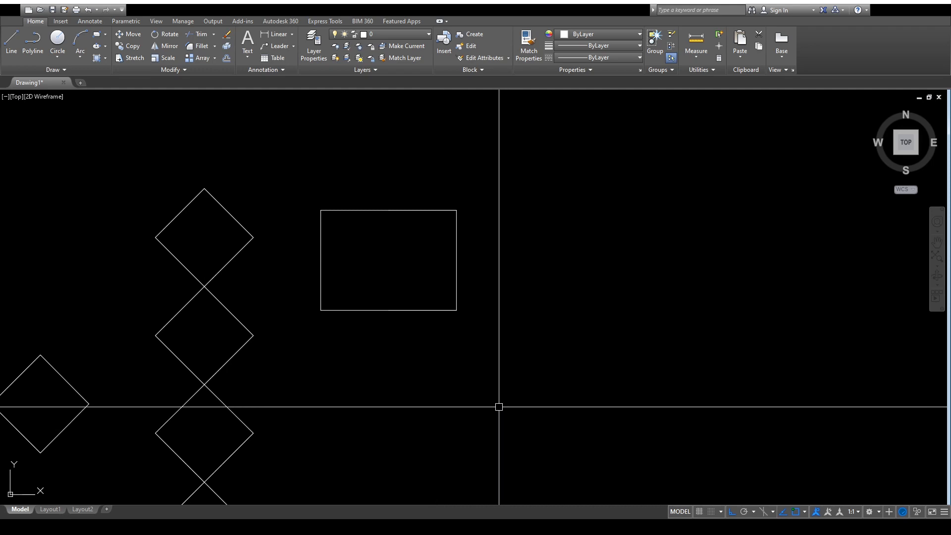
{"action": "left_click", "coordinate": [411, 311]}
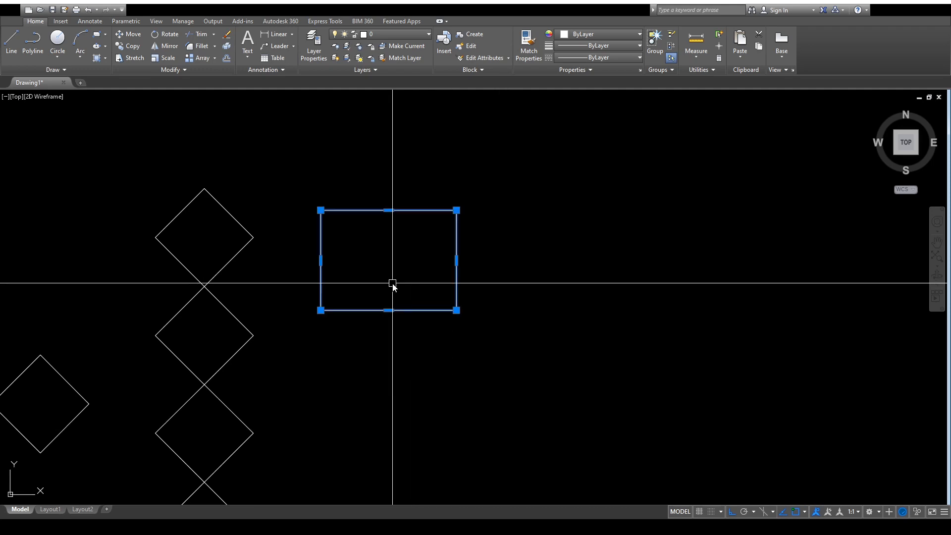
{"action": "key", "text": "Escape"}
{"action": "key", "text": "Return"}
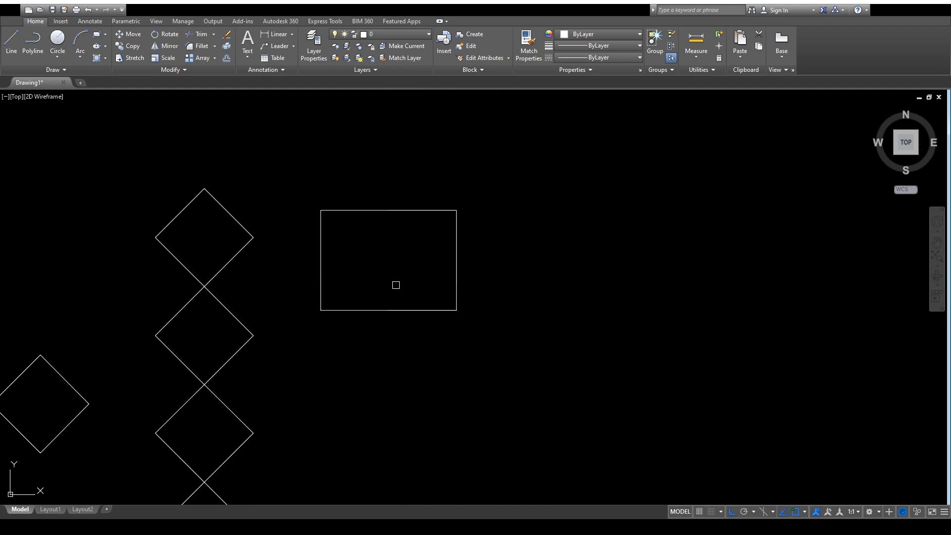
{"action": "left_click", "coordinate": [206, 46]}
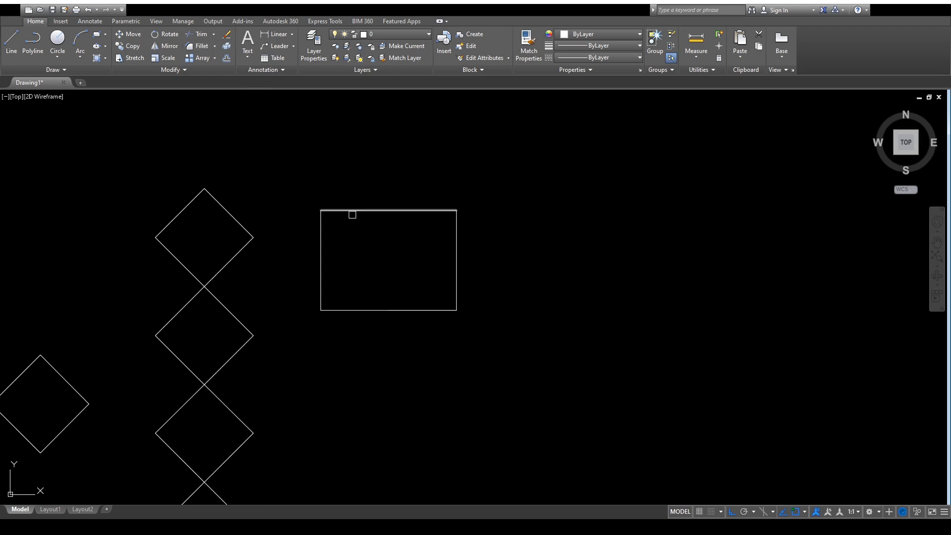
{"action": "left_click", "coordinate": [319, 233]}
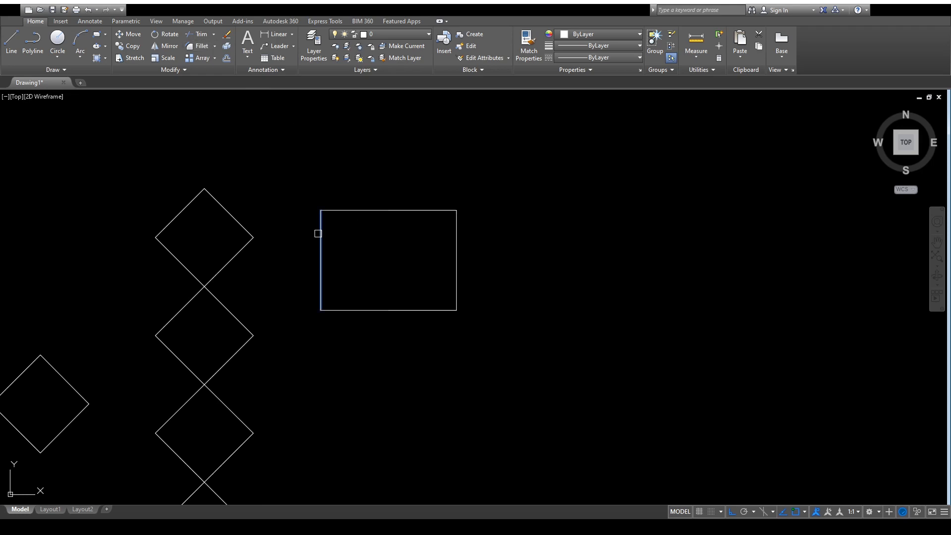
{"action": "left_click", "coordinate": [354, 208]}
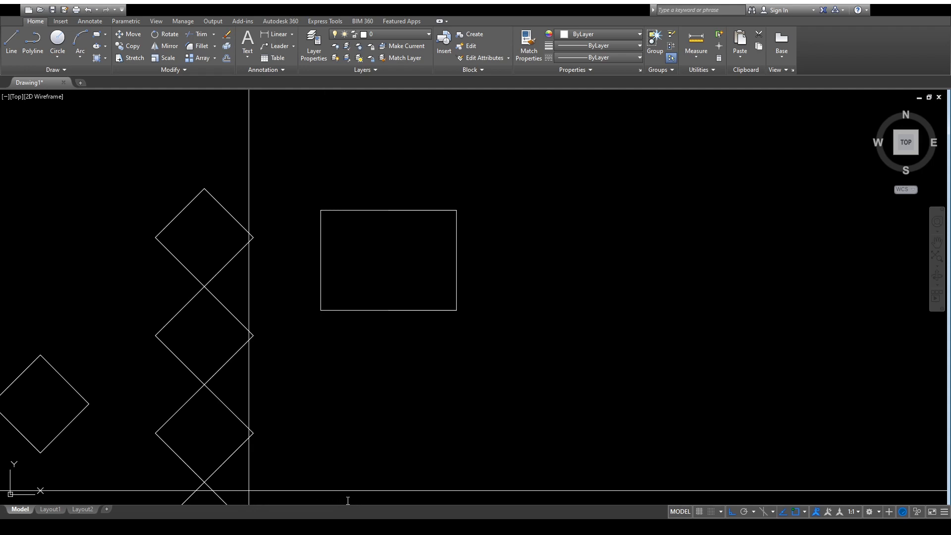
- Fillet the rectangle's upper-left corner between its left and top edges with a non-zero radius
{"action": "mouse_move", "coordinate": [400, 450]}
{"action": "middle_mouse_down"}
{"action": "mouse_move", "coordinate": [390, 431]}
{"action": "mouse_move", "coordinate": [404, 380]}
{"action": "middle_mouse_up"}
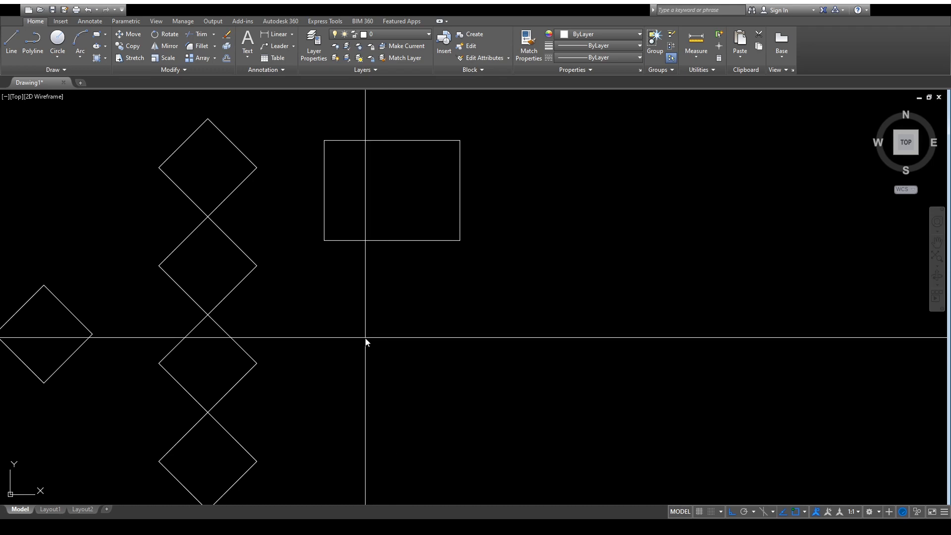
{"action": "key", "text": "Return"}
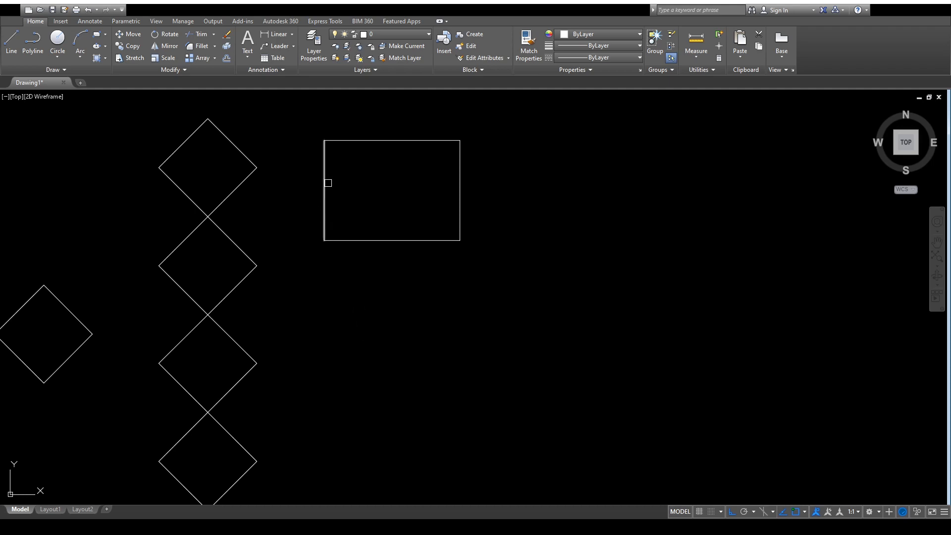
{"action": "left_click", "coordinate": [323, 178]}
{"action": "left_click", "coordinate": [358, 142]}
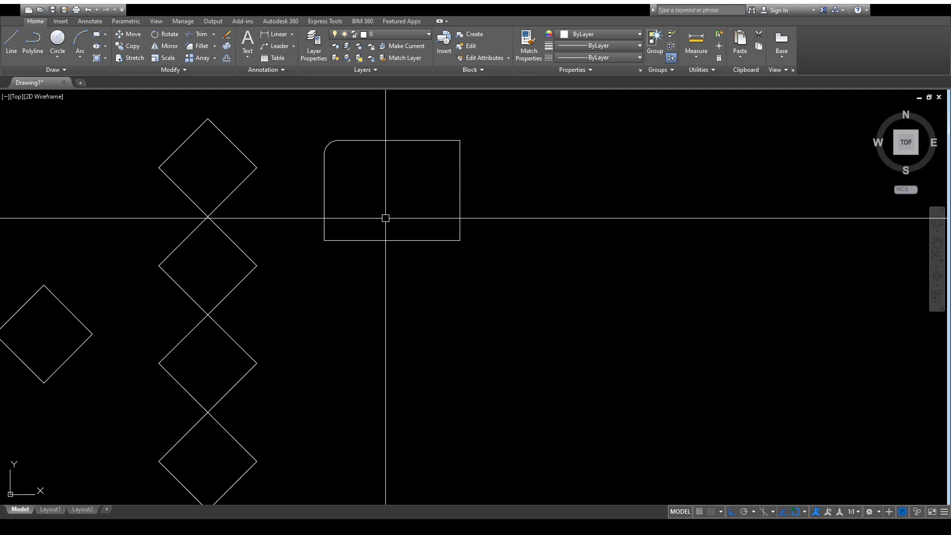
{"action": "middle_click_drag", "start_coordinate": [385, 218], "coordinate": [386, 249]}
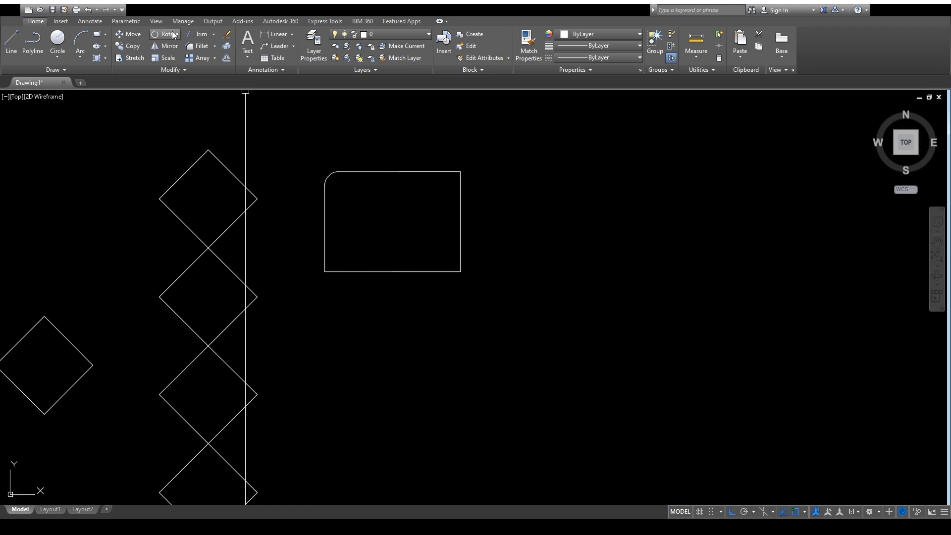
- Fillet the rectangle's upper-right corner with a smaller radius than the upper-left corner
{"action": "left_click", "coordinate": [193, 47]}
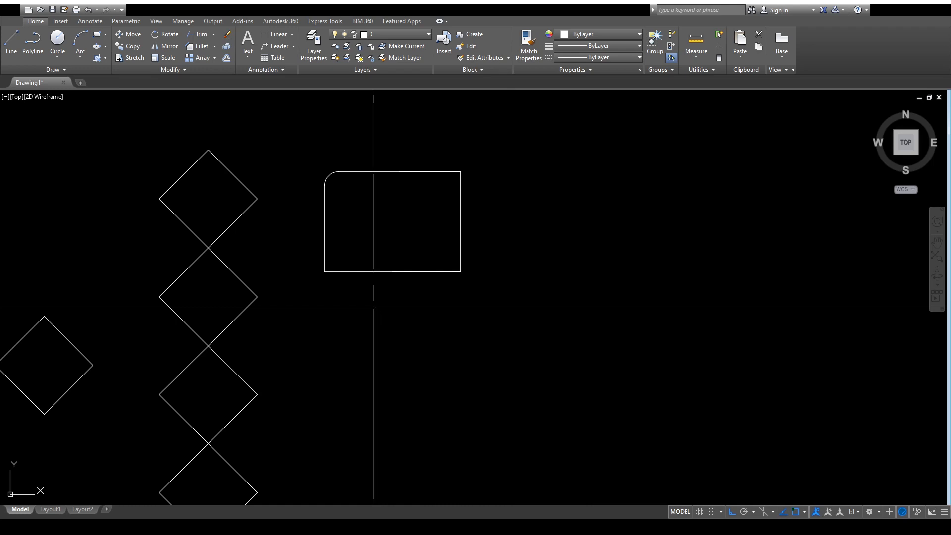
{"action": "key", "text": "Return"}
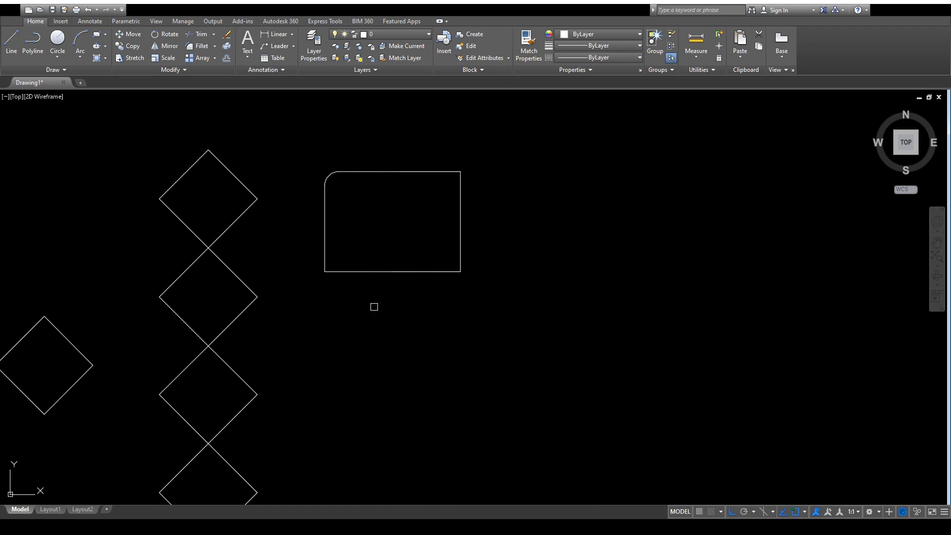
{"action": "left_click", "coordinate": [422, 172]}
{"action": "left_click", "coordinate": [459, 217]}
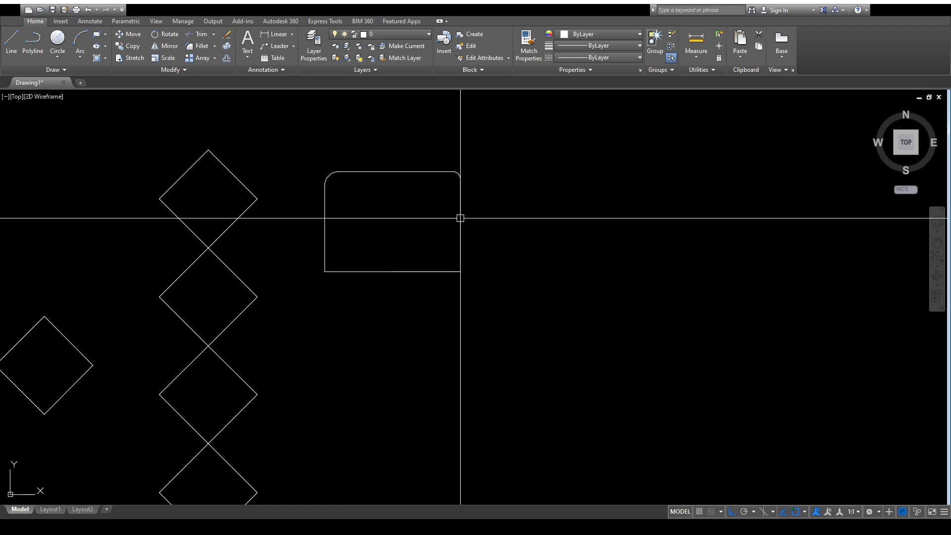
{"action": "scroll", "coordinate": [460, 171], "scroll_direction": "up", "scroll_amount": 2}
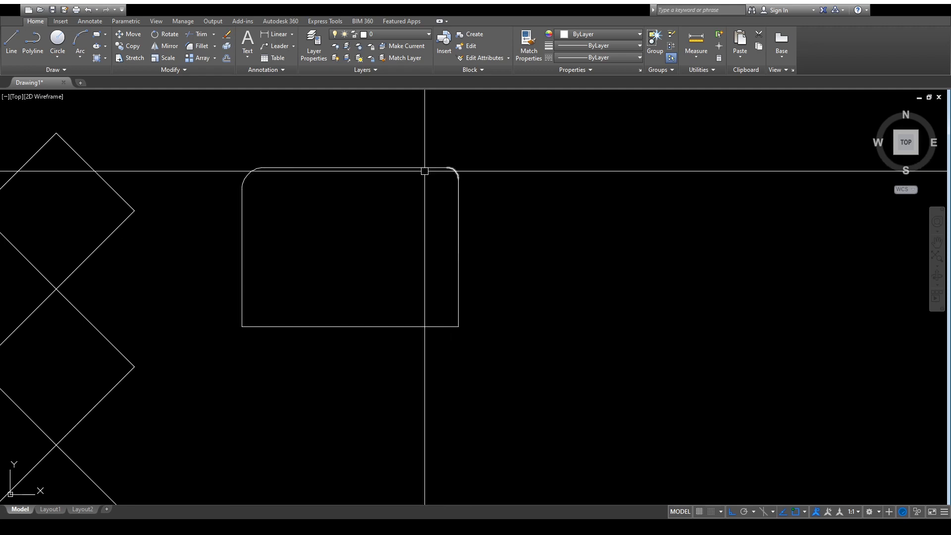
{"action": "scroll", "coordinate": [440, 255], "scroll_direction": "down", "scroll_amount": 2}
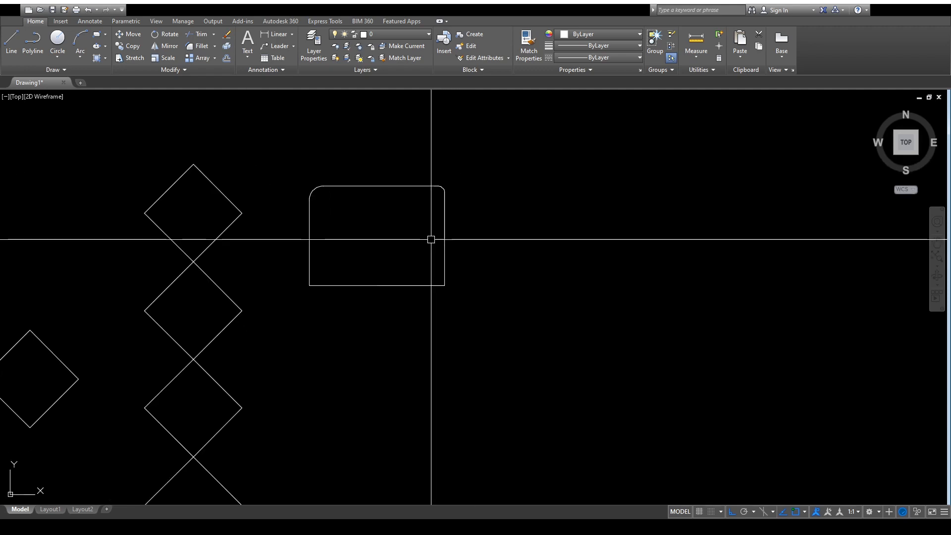
{"action": "scroll", "coordinate": [426, 231], "scroll_direction": "up", "scroll_amount": 2}
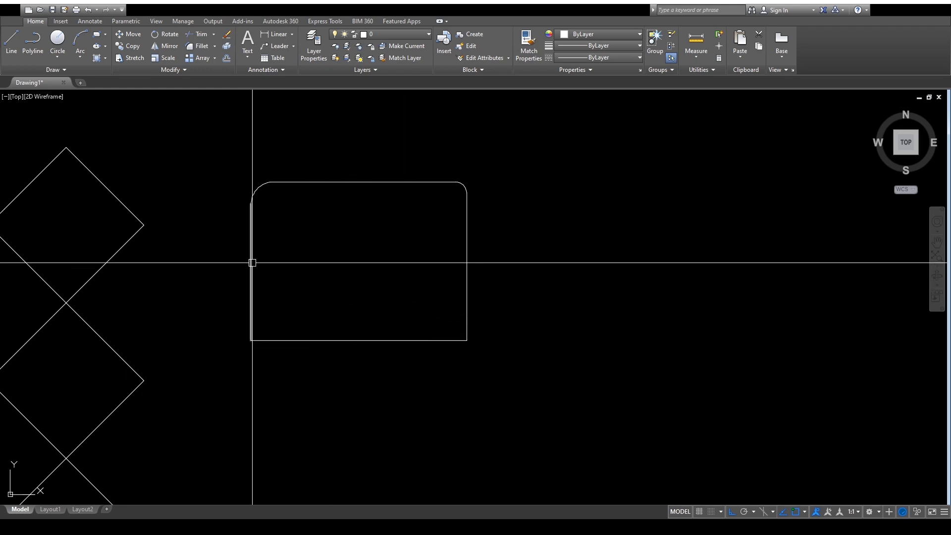
{"action": "middle_click_drag", "start_coordinate": [279, 275], "coordinate": [274, 256]}
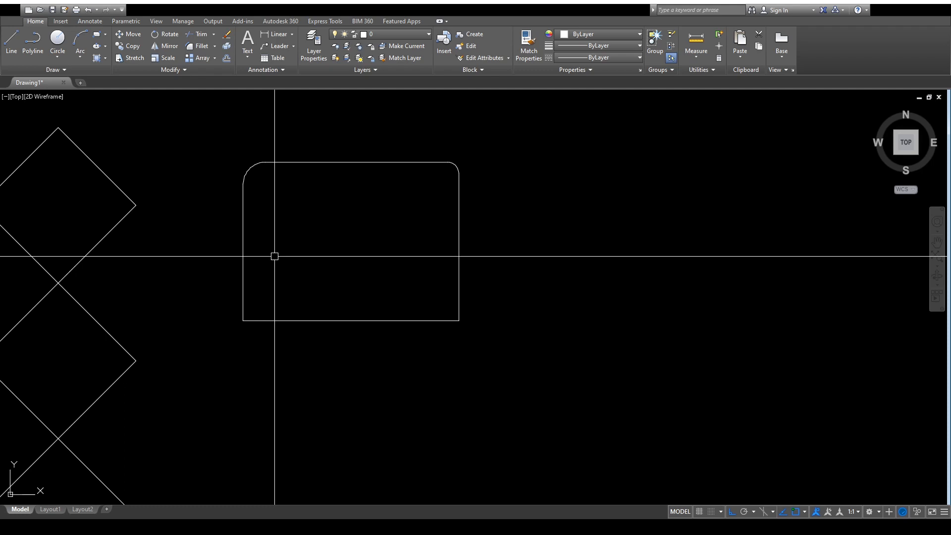
{"action": "scroll", "coordinate": [395, 249], "scroll_direction": "down", "scroll_amount": 2}
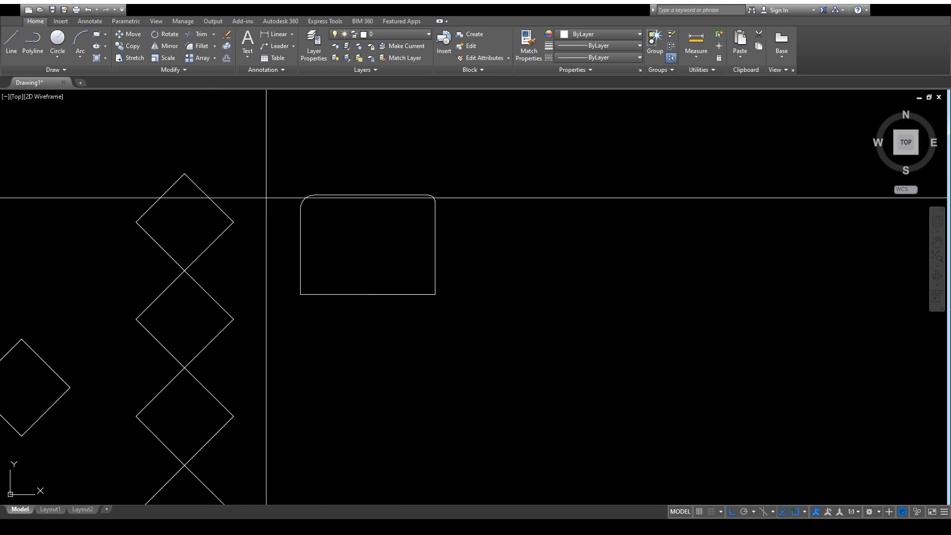
- Fillet the rectangle's lower-left corner between its left and bottom edges, using the same radius as the upper-left corner
{"action": "key", "text": "Return"}
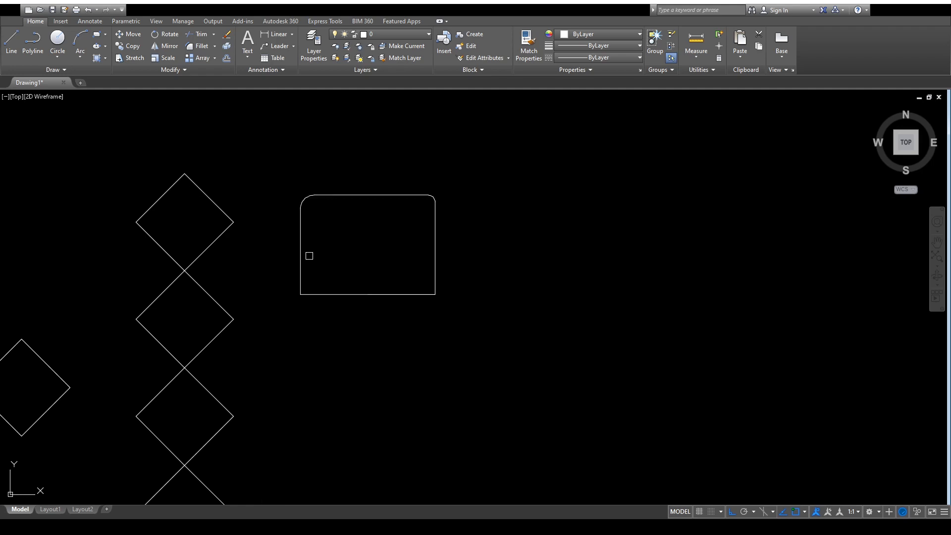
{"action": "left_click", "coordinate": [300, 257]}
{"action": "left_click", "coordinate": [353, 295]}
{"action": "key", "text": "Return"}
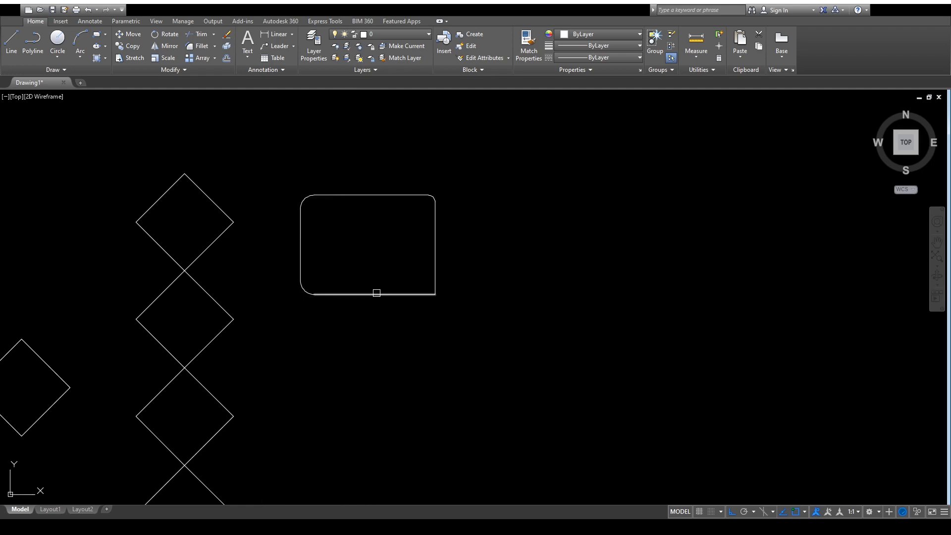
{"action": "key", "text": "Escape"}
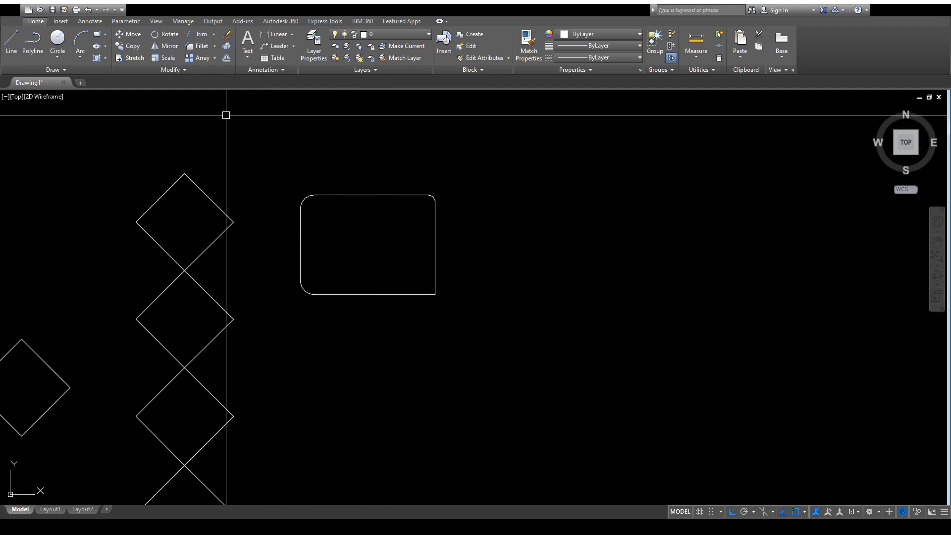
- Fillet the rectangle's lower-right corner between its bottom and right edges, using the same radius as the lower-left corner
{"action": "key", "text": "Return"}
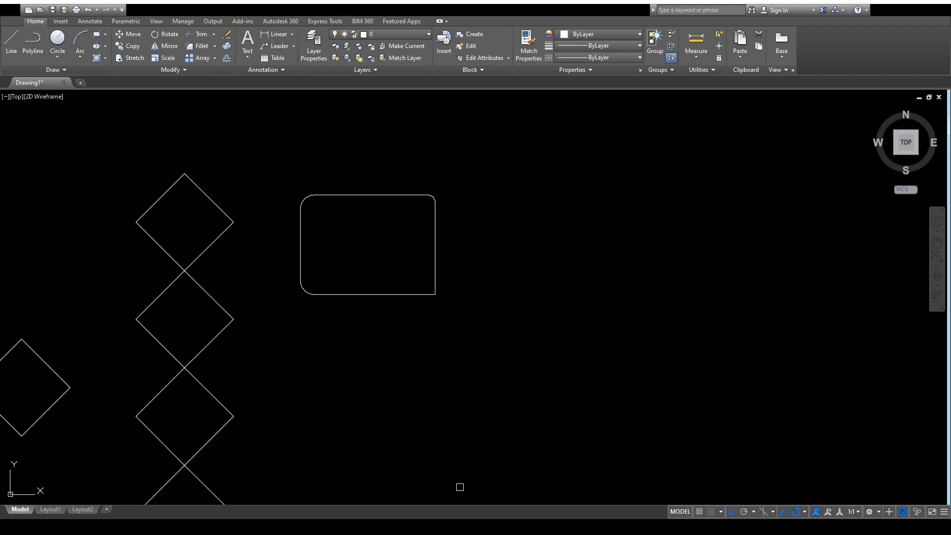
{"action": "key", "text": "Escape"}
{"action": "left_click", "coordinate": [206, 48]}
{"action": "left_click", "coordinate": [401, 295]}
{"action": "left_click", "coordinate": [438, 264]}
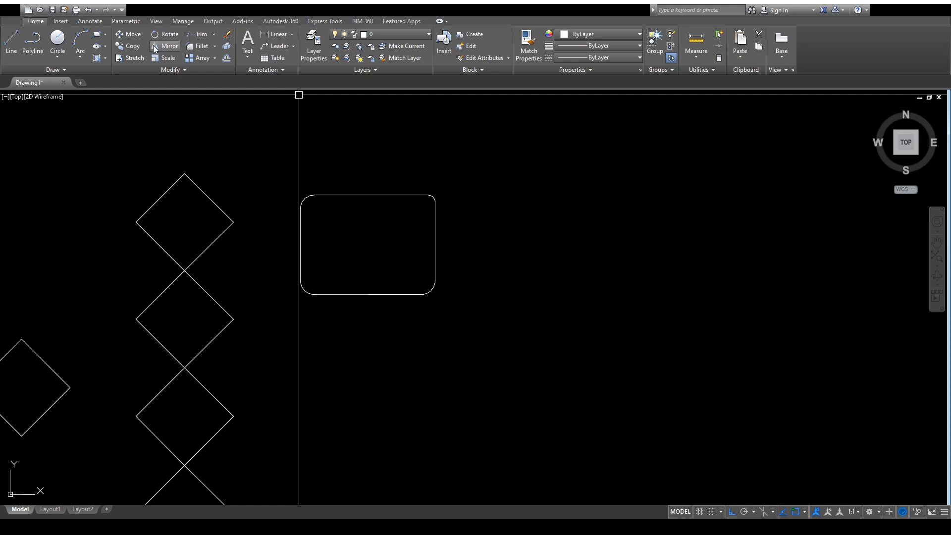
- Refillet the rectangle's upper-right corner with the larger radius of the other corners and delete the leftover small arc
{"action": "left_click", "coordinate": [199, 47]}
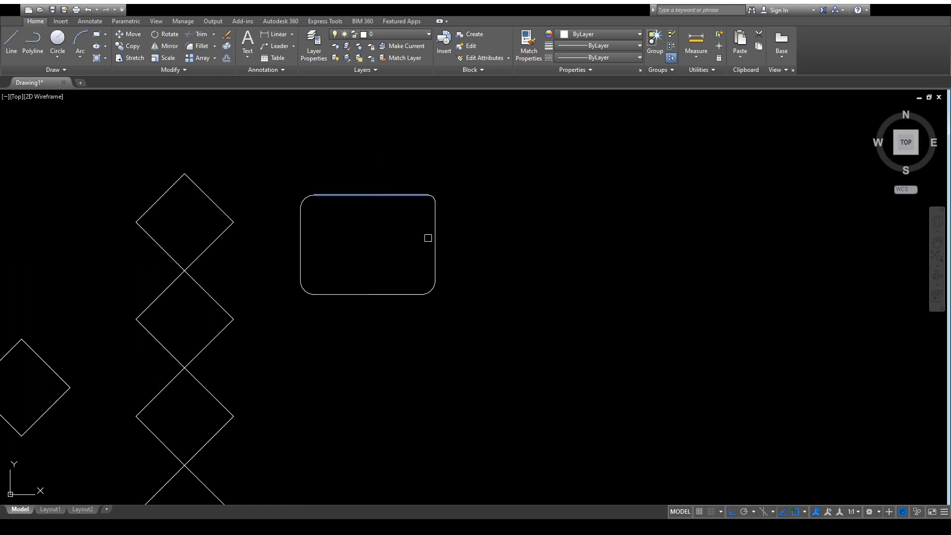
{"action": "scroll", "coordinate": [446, 198], "scroll_direction": "up", "scroll_amount": 4}
{"action": "scroll", "coordinate": [412, 214], "scroll_direction": "up", "scroll_amount": 4}
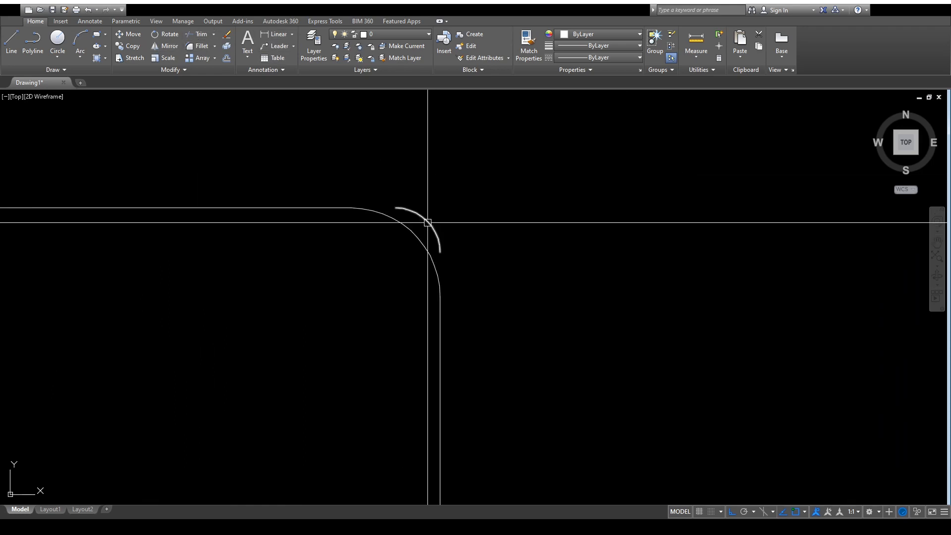
{"action": "left_click", "coordinate": [425, 213]}
{"action": "key", "text": "Delete"}
{"action": "scroll", "coordinate": [545, 234], "scroll_direction": "down", "scroll_amount": 8}
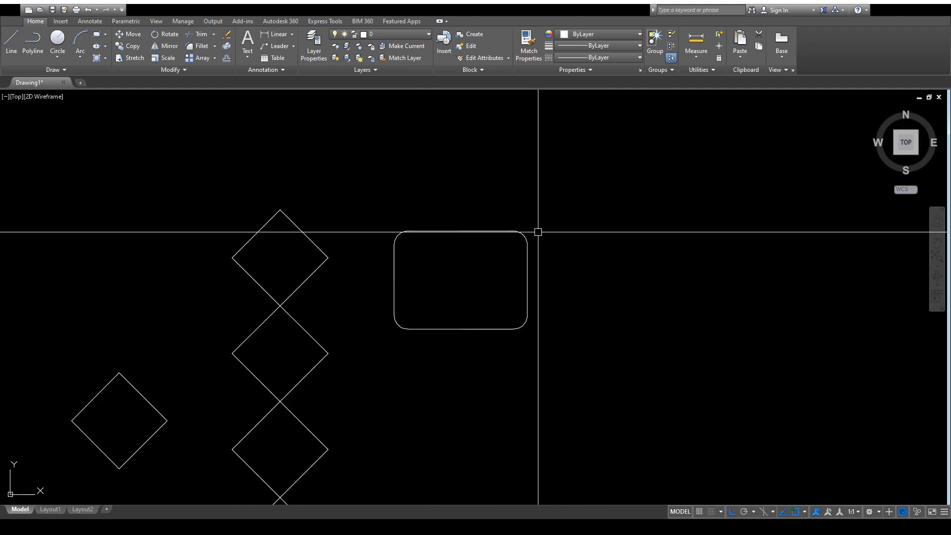
{"action": "middle_click_drag", "start_coordinate": [543, 308], "coordinate": [486, 285]}
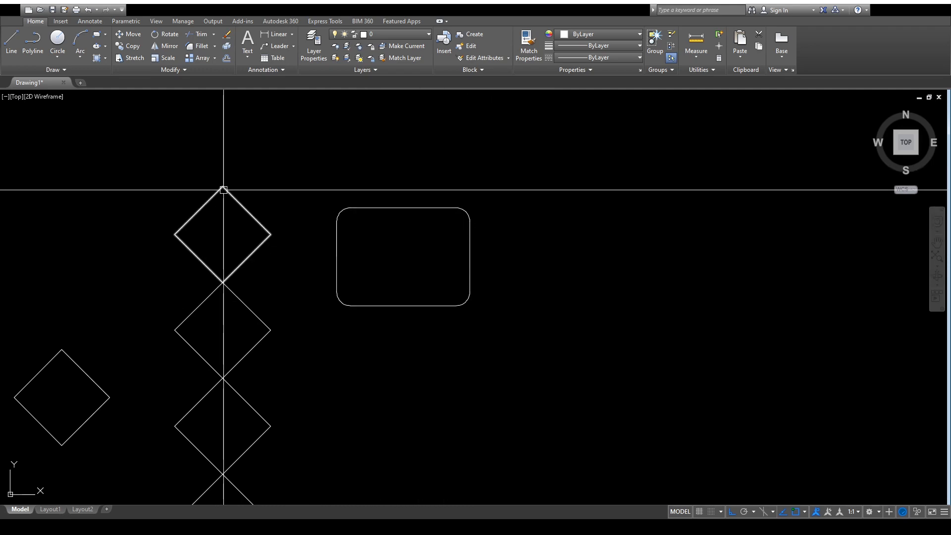
- Fillet all four corners of the topmost diamond in the vertical column with the current radius
{"action": "middle_click_drag", "start_coordinate": [231, 193], "coordinate": [291, 219]}
{"action": "left_click", "coordinate": [264, 231]}
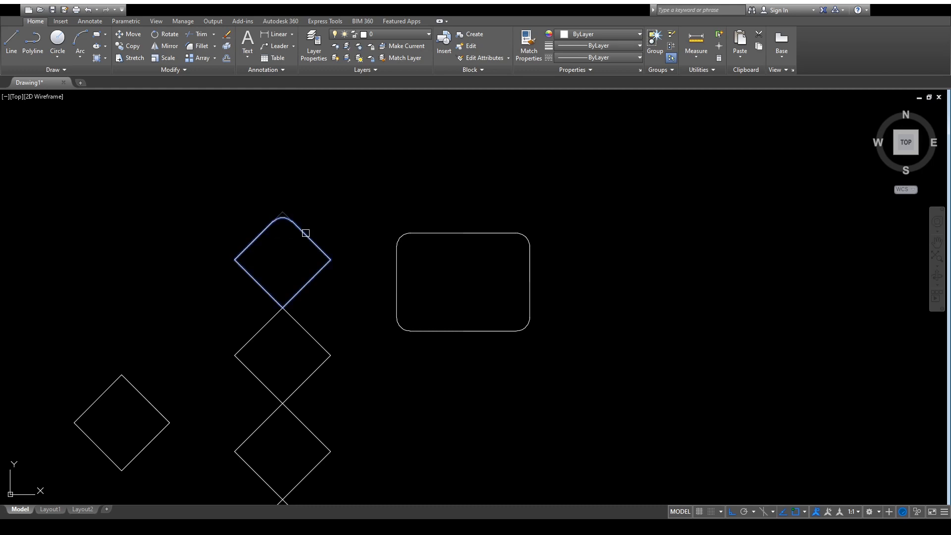
{"action": "left_click", "coordinate": [305, 234]}
{"action": "key", "text": "space"}
{"action": "left_click", "coordinate": [317, 249]}
{"action": "left_click", "coordinate": [317, 274]}
{"action": "key", "text": "space"}
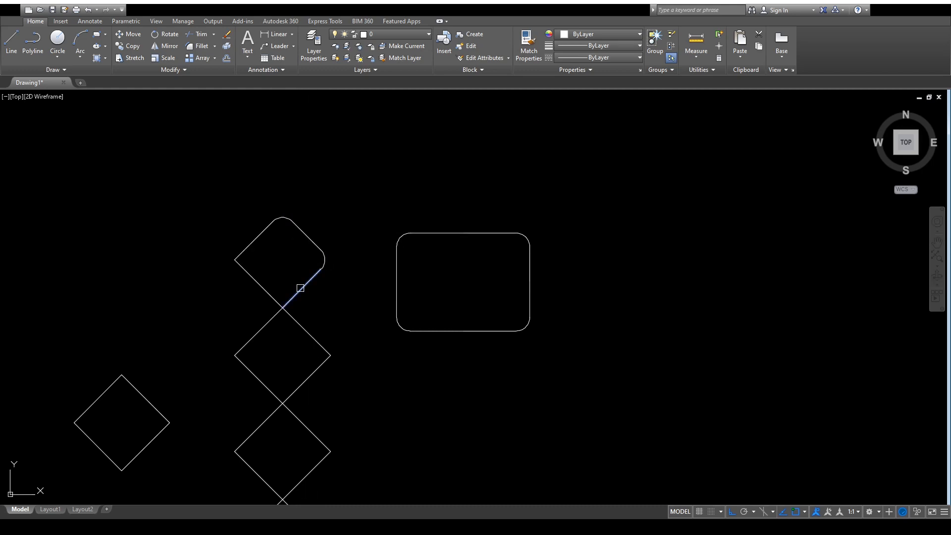
{"action": "left_click", "coordinate": [266, 291]}
{"action": "key", "text": "space"}
{"action": "left_click", "coordinate": [262, 288]}
{"action": "left_click", "coordinate": [244, 250]}
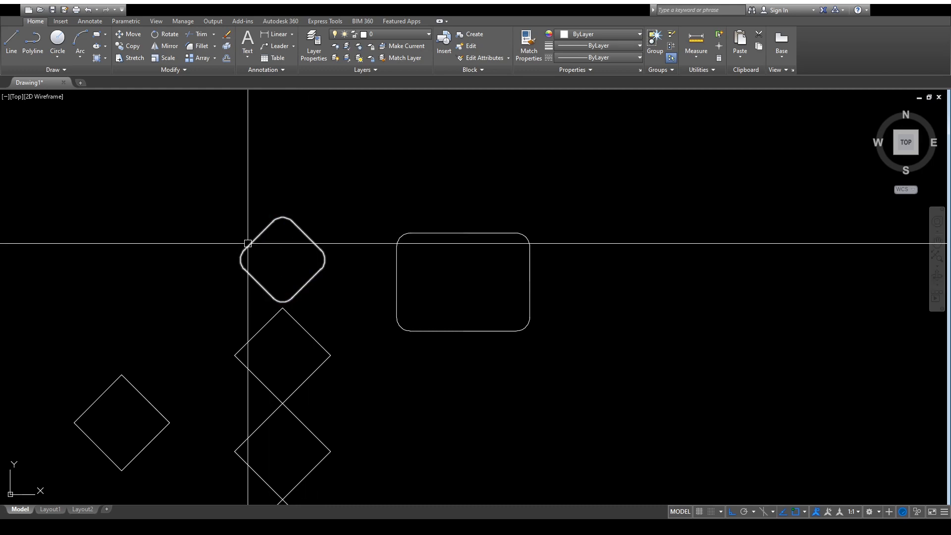
- Fillet the top corner of the second diamond in the column between its two upper edges
{"action": "mouse_move", "coordinate": [317, 285]}
{"action": "middle_mouse_down"}
{"action": "mouse_move", "coordinate": [338, 243]}
{"action": "mouse_move", "coordinate": [365, 230]}
{"action": "middle_mouse_up"}
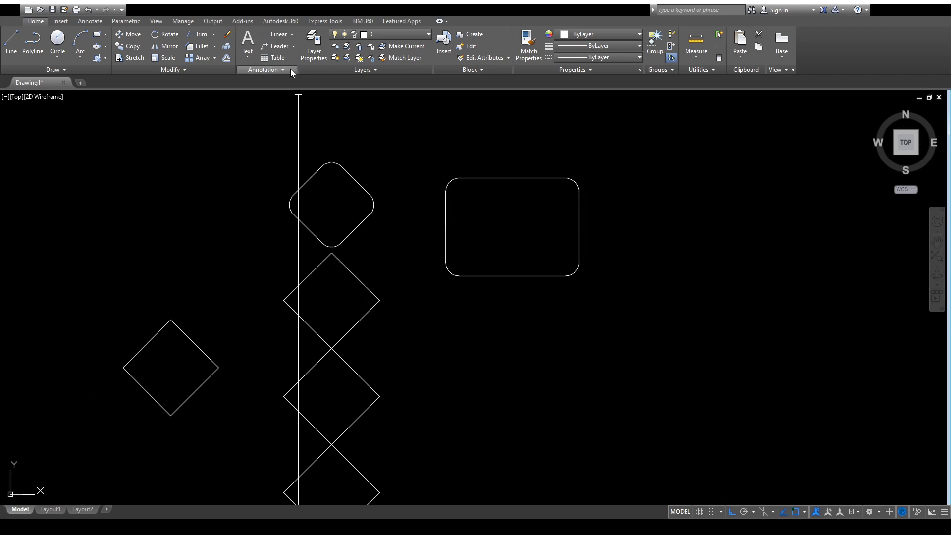
{"action": "left_click", "coordinate": [196, 48]}
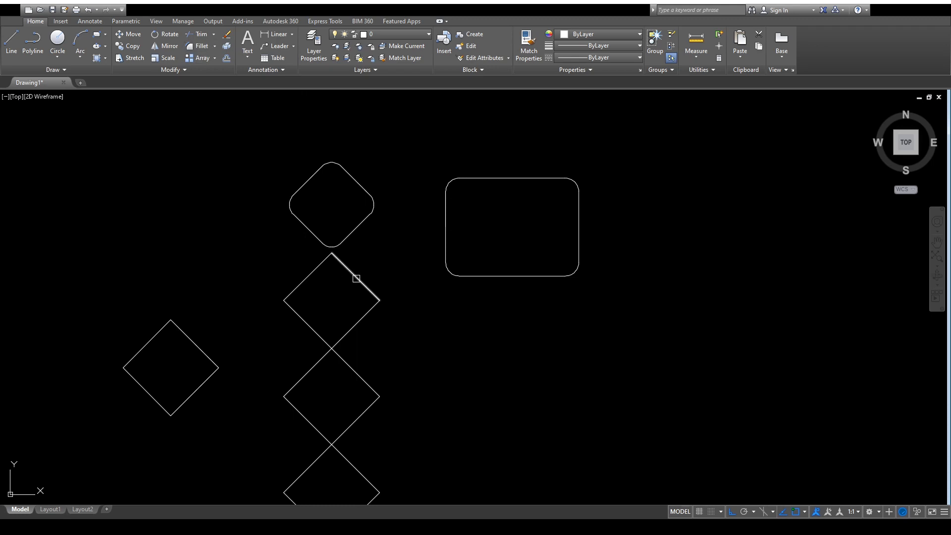
{"action": "left_click", "coordinate": [314, 274]}
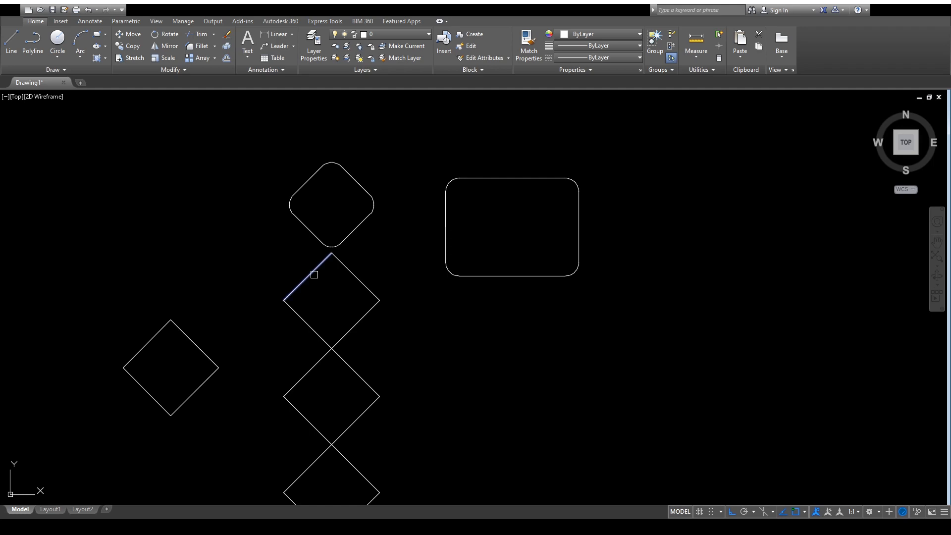
{"action": "left_click", "coordinate": [354, 276]}
{"action": "key", "text": "Return"}
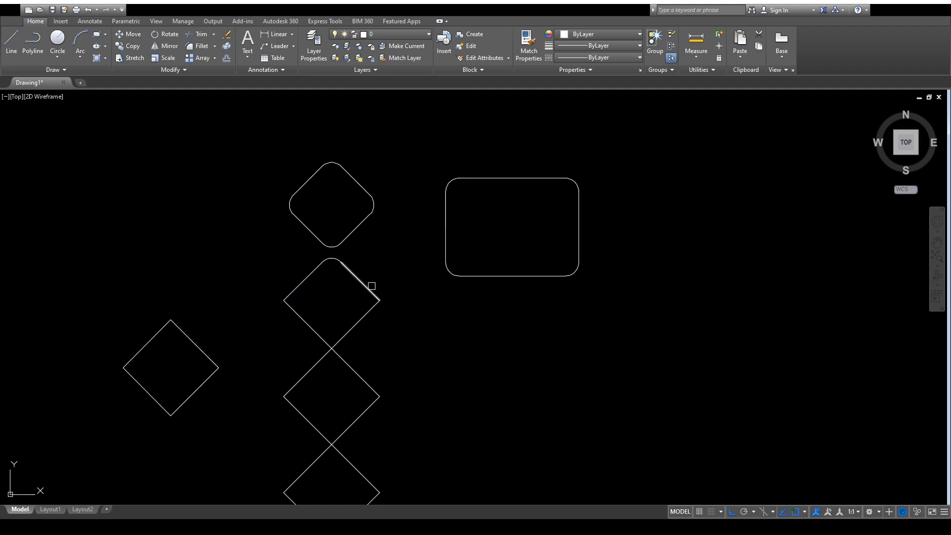
{"action": "key", "text": "Escape"}
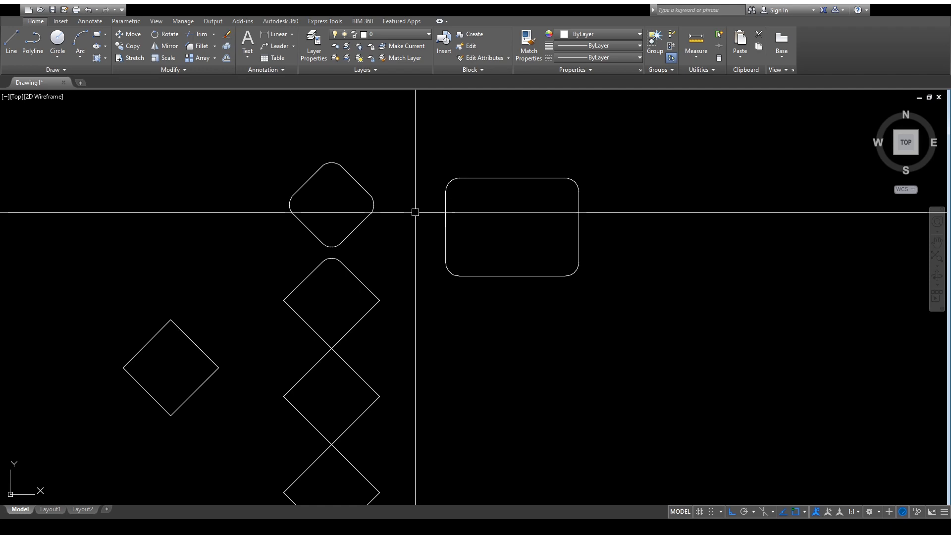
- Fillet the right, bottom and left corners of the second diamond in the column with the same radius
{"action": "mouse_move", "coordinate": [446, 294]}
{"action": "middle_mouse_down"}
{"action": "mouse_move", "coordinate": [318, 301]}
{"action": "mouse_move", "coordinate": [416, 255]}
{"action": "mouse_move", "coordinate": [454, 257]}
{"action": "middle_mouse_up"}
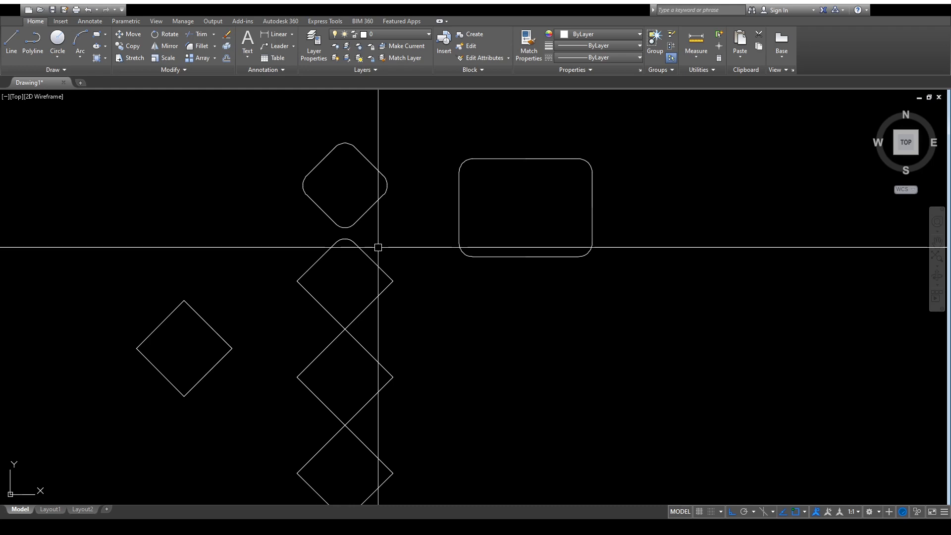
{"action": "key", "text": "Return"}
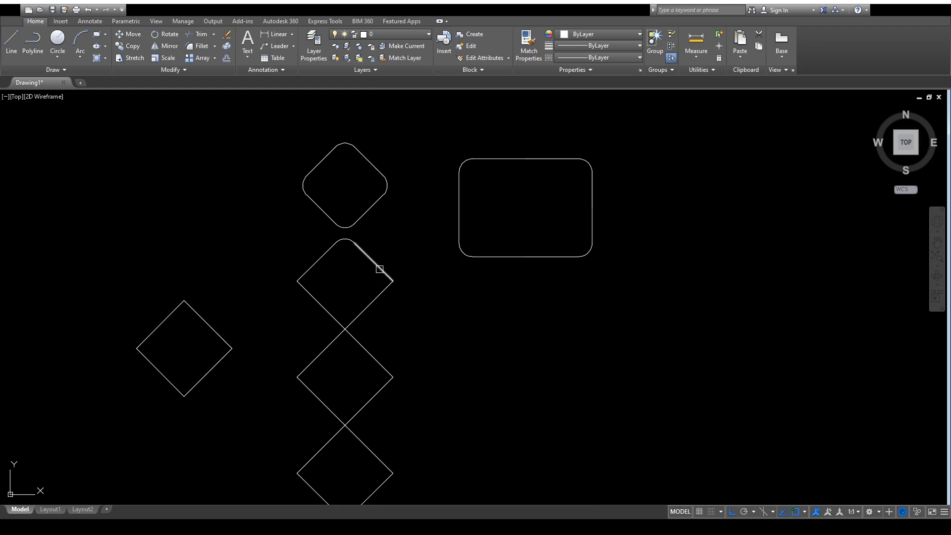
{"action": "left_click", "coordinate": [371, 258]}
{"action": "left_click", "coordinate": [376, 298]}
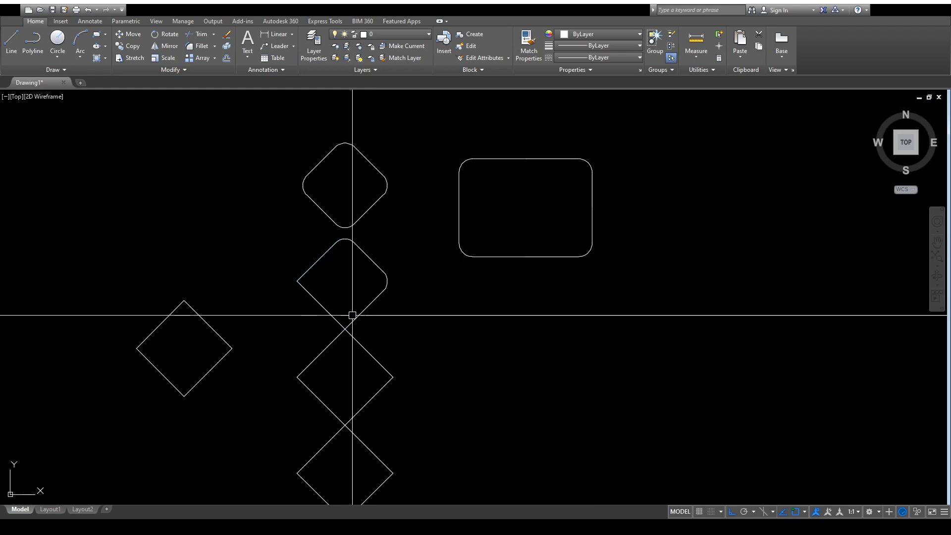
{"action": "key", "text": "Return"}
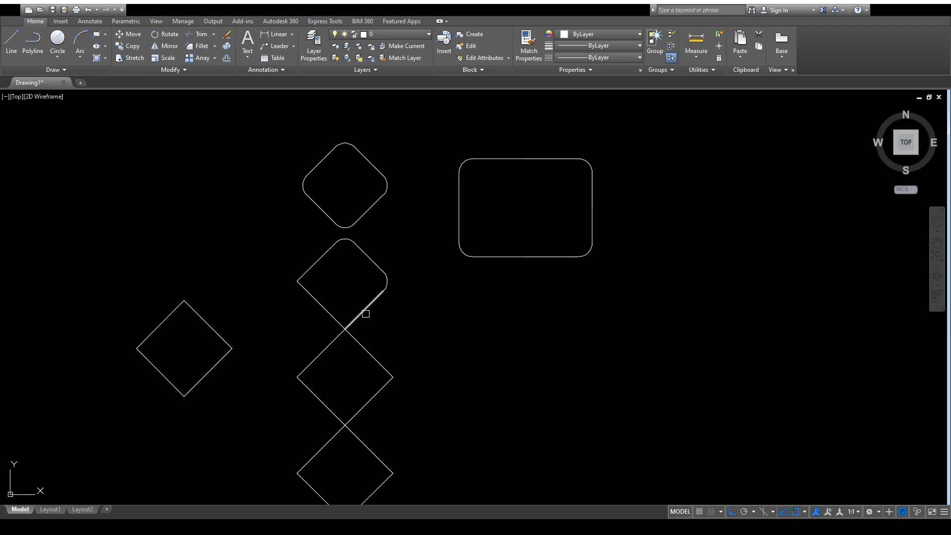
{"action": "left_click", "coordinate": [366, 314]}
{"action": "left_click", "coordinate": [319, 303]}
{"action": "key", "text": "Return"}
{"action": "left_click", "coordinate": [325, 260]}
- Fillet all four corners of the separate diamond left of the column with the same radius
{"action": "key", "text": "Return"}
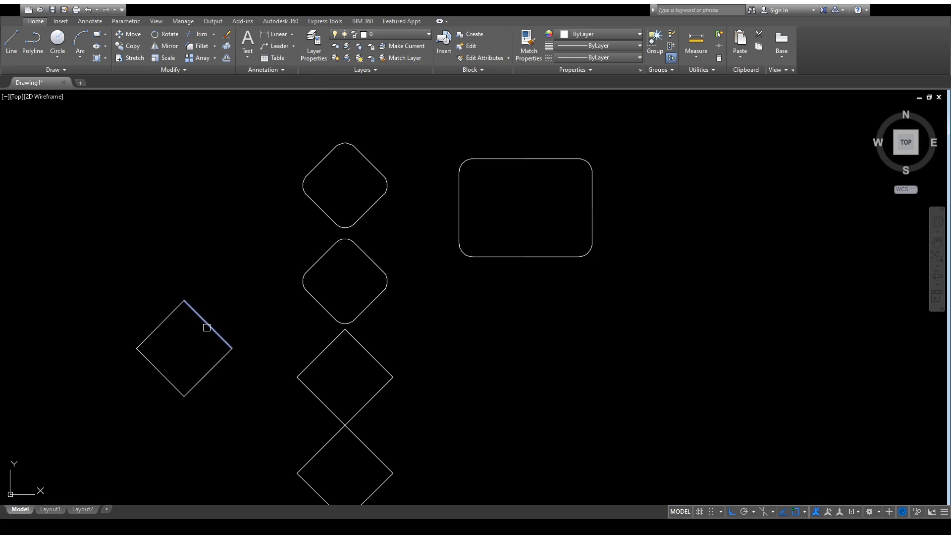
{"action": "left_click", "coordinate": [213, 365]}
{"action": "key", "text": "Return"}
{"action": "left_click", "coordinate": [199, 373]}
{"action": "left_click", "coordinate": [173, 377]}
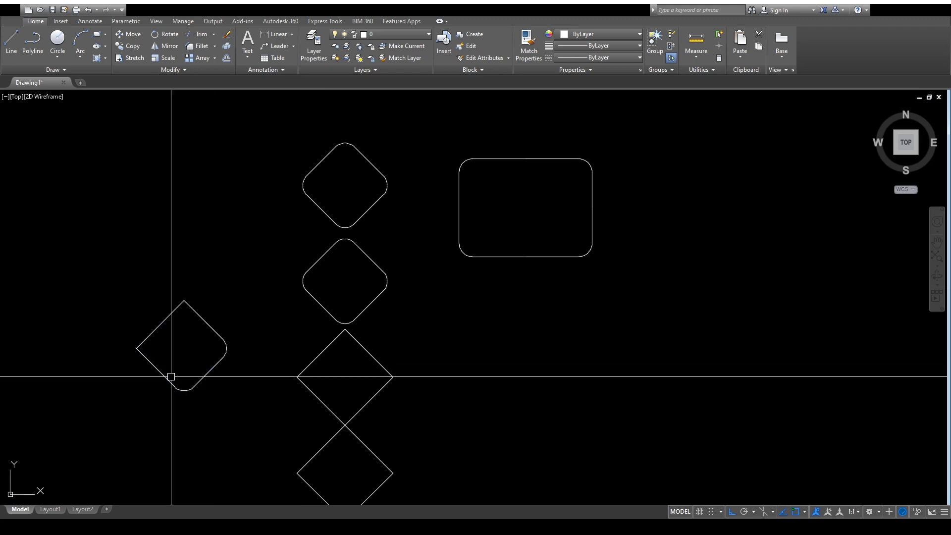
{"action": "key", "text": "Return"}
{"action": "left_click", "coordinate": [162, 371]}
{"action": "left_click", "coordinate": [159, 327]}
{"action": "key", "text": "Return"}
{"action": "left_click", "coordinate": [159, 325]}
{"action": "left_click", "coordinate": [198, 313]}
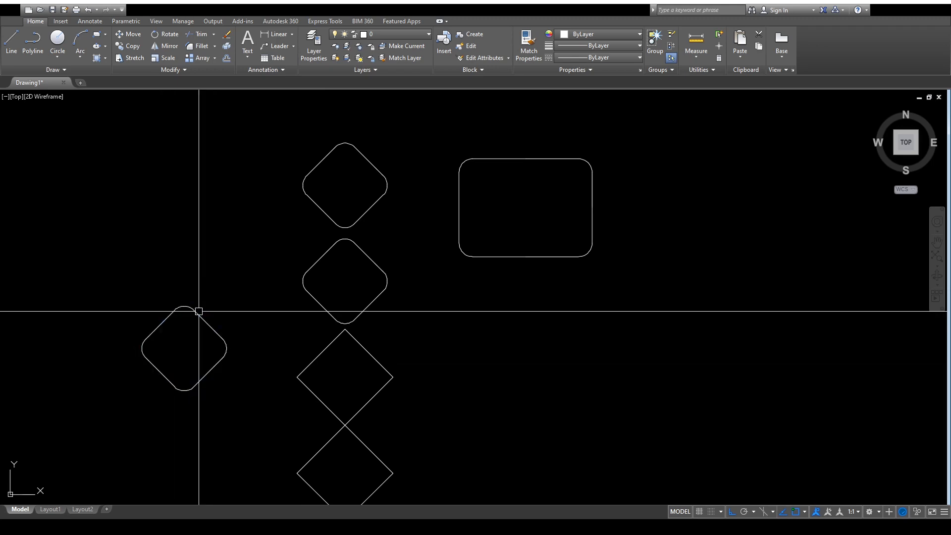
{"action": "key", "text": "Return"}
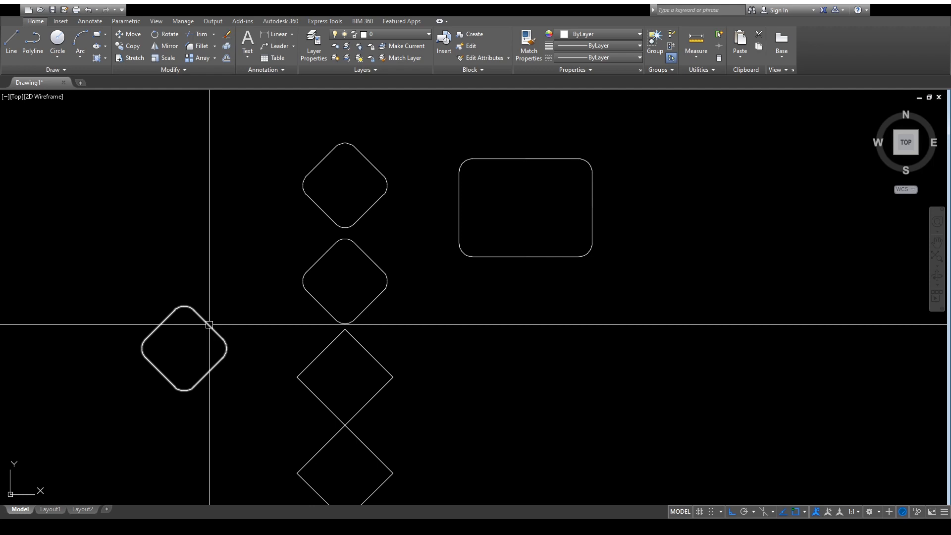
- Draw a large closed triangle of three lines across the rectangles and irregular polygons below the diamonds
{"action": "middle_click_drag", "start_coordinate": [371, 380], "coordinate": [332, 308]}
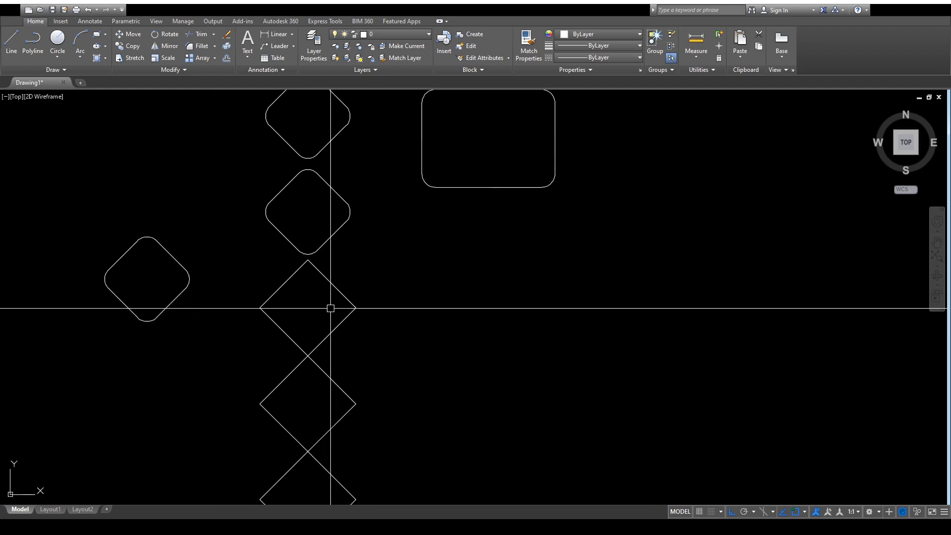
{"action": "scroll", "coordinate": [372, 330], "scroll_direction": "down", "scroll_amount": 4}
{"action": "middle_click_drag", "start_coordinate": [398, 316], "coordinate": [512, 270]}
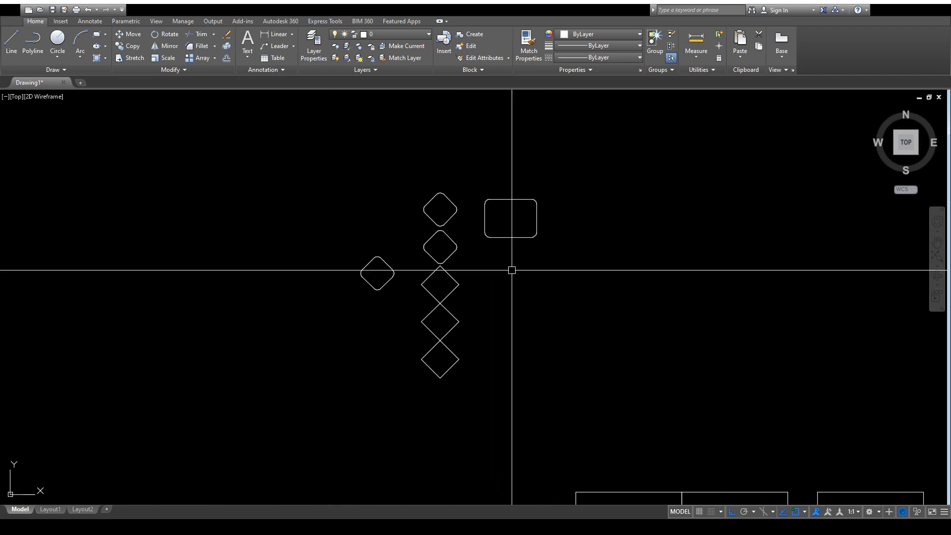
{"action": "scroll", "coordinate": [512, 270], "scroll_direction": "down", "scroll_amount": 2}
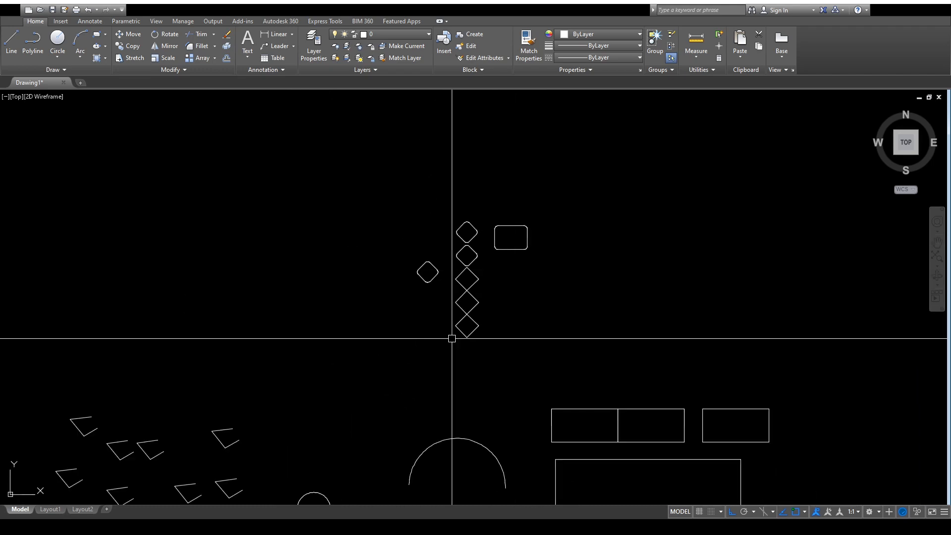
{"action": "middle_click_drag", "start_coordinate": [452, 339], "coordinate": [495, 225]}
{"action": "middle_click_drag", "start_coordinate": [461, 310], "coordinate": [531, 217]}
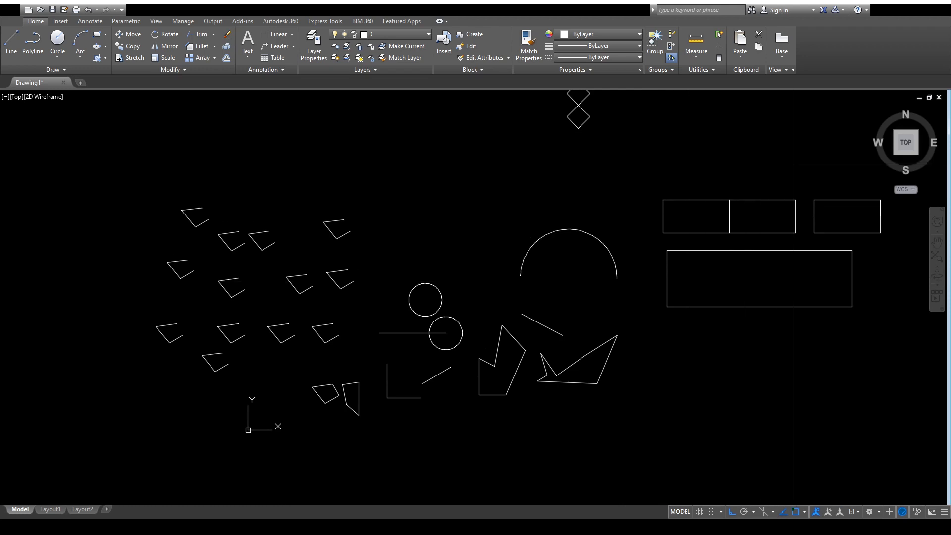
{"action": "left_click", "coordinate": [809, 152]}
{"action": "middle_click_drag", "start_coordinate": [493, 380], "coordinate": [393, 293]}
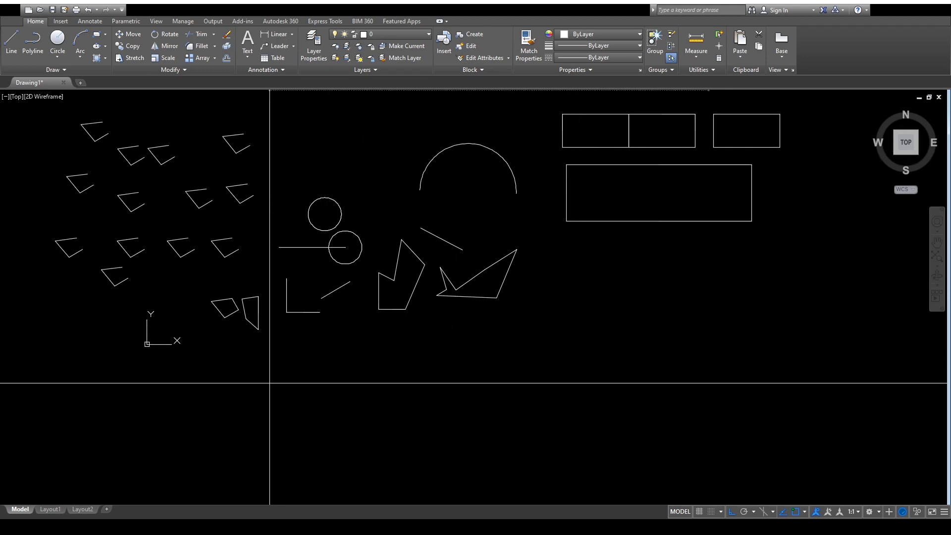
{"action": "scroll", "coordinate": [376, 345], "scroll_direction": "down", "scroll_amount": 2}
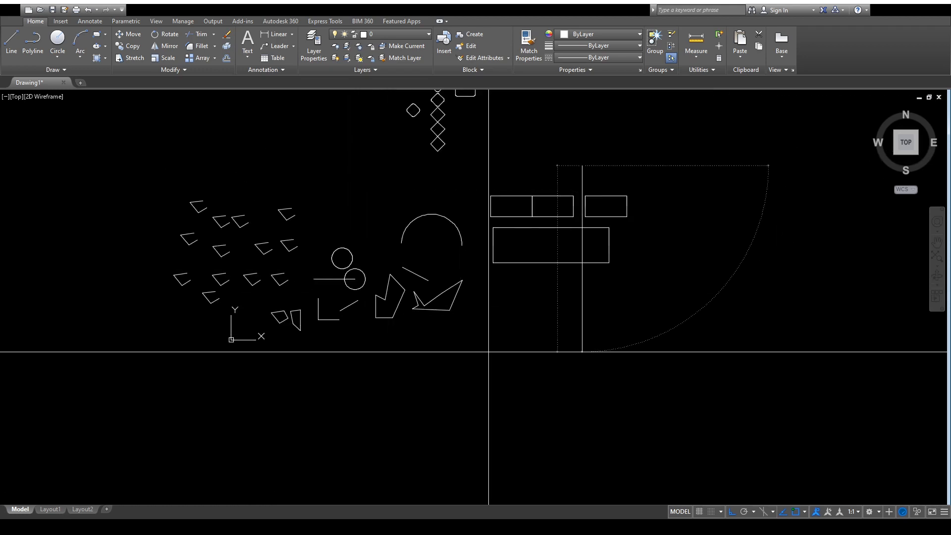
{"action": "left_click", "coordinate": [281, 378]}
{"action": "left_click", "coordinate": [522, 306]}
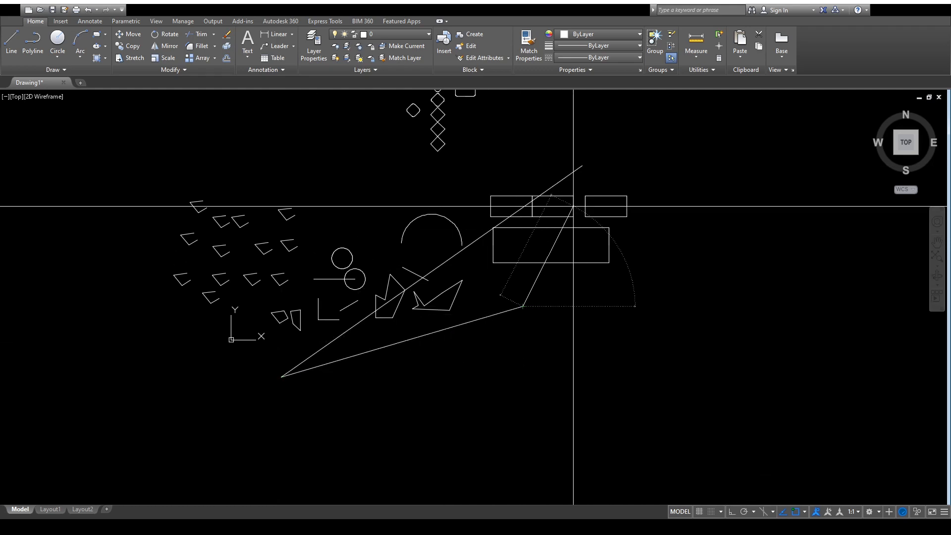
{"action": "left_click", "coordinate": [582, 166]}
{"action": "key", "text": "Escape"}
- Move the large rectangle crossed by the triangle a short distance to the right and slightly down
{"action": "scroll", "coordinate": [533, 233], "scroll_direction": "up", "scroll_amount": 2}
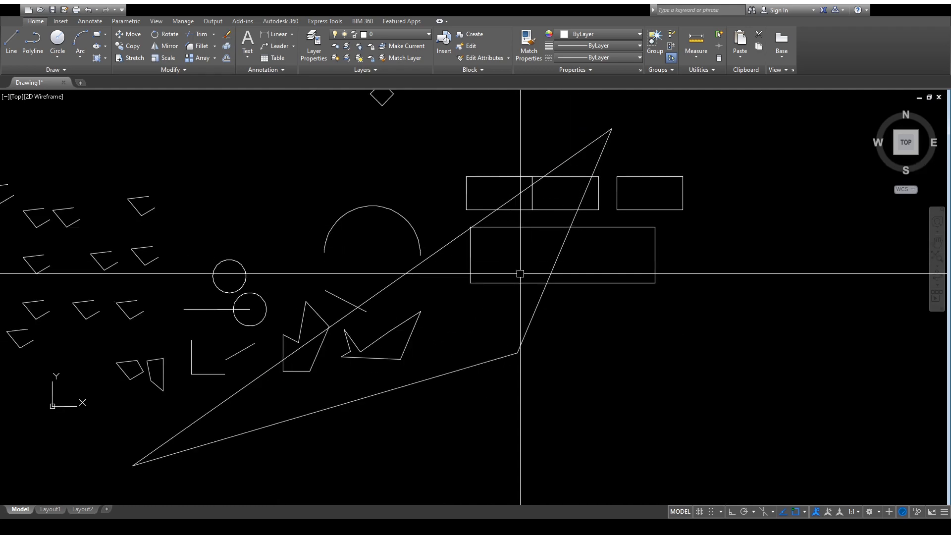
{"action": "scroll", "coordinate": [426, 343], "scroll_direction": "down", "scroll_amount": 2}
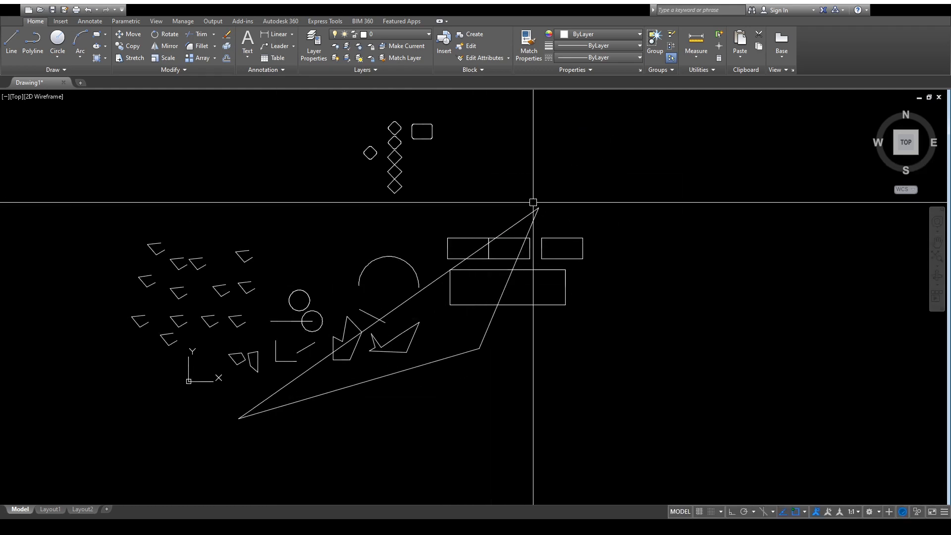
{"action": "scroll", "coordinate": [475, 329], "scroll_direction": "up", "scroll_amount": 2}
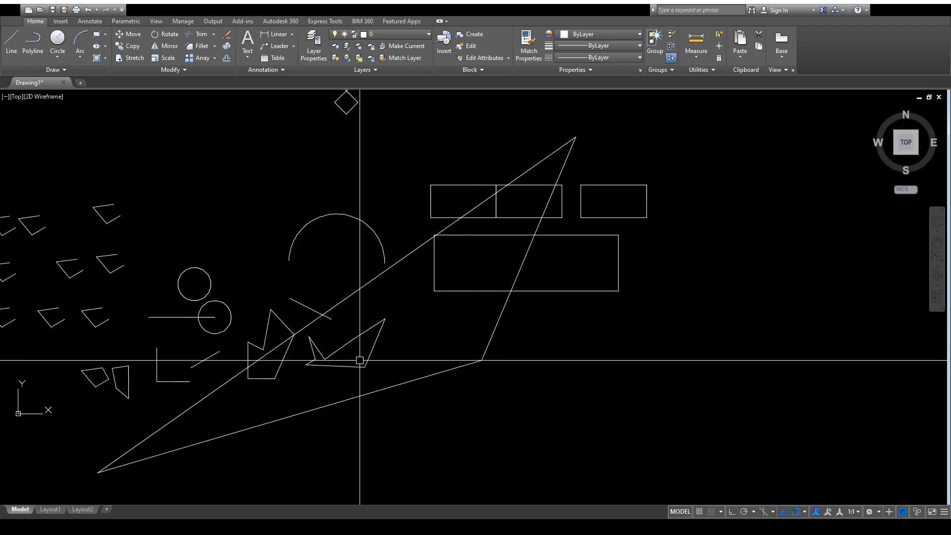
{"action": "middle_click_drag", "start_coordinate": [361, 361], "coordinate": [391, 334]}
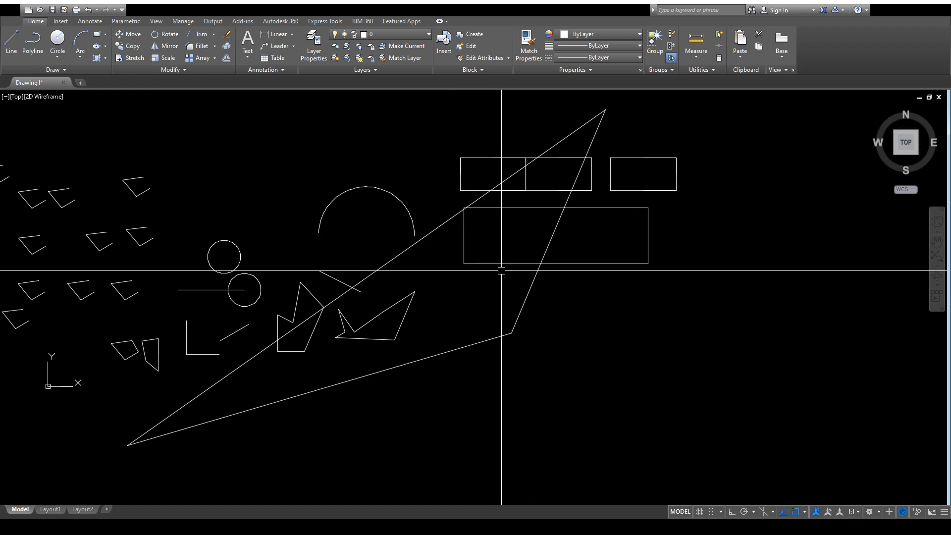
{"action": "key", "text": "m"}
{"action": "key", "text": "space"}
{"action": "left_click", "coordinate": [483, 264]}
{"action": "key", "text": "space"}
{"action": "left_click", "coordinate": [455, 303]}
{"action": "left_click", "coordinate": [475, 309]}
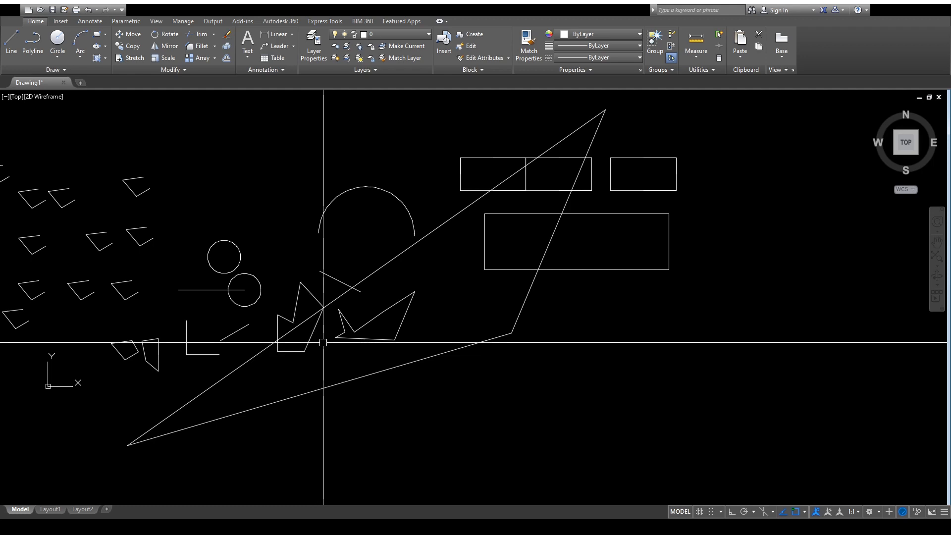
{"action": "left_click", "coordinate": [447, 351]}
{"action": "key", "text": "Escape"}
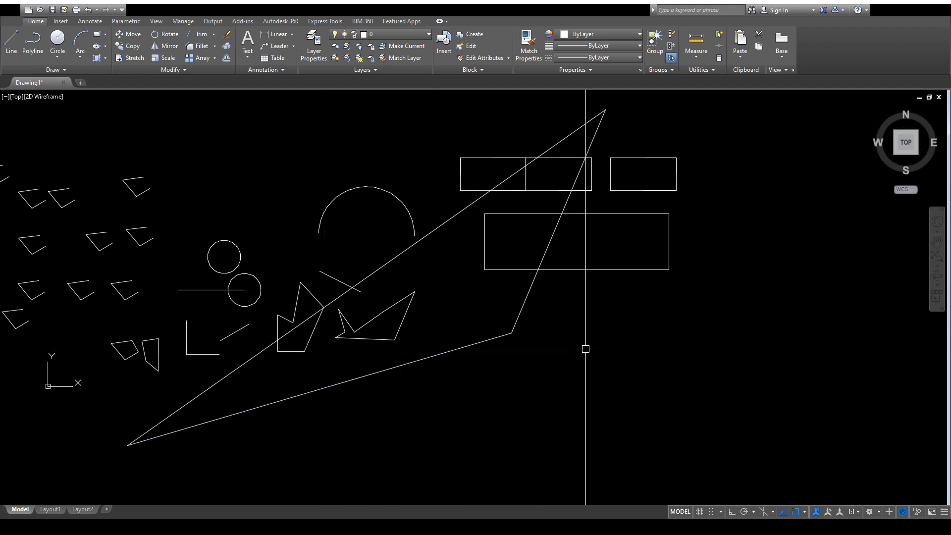
- Trim away the rectangle portions inside the large triangle, using the triangle's three lines as cutting edges
{"action": "left_click", "coordinate": [188, 47]}
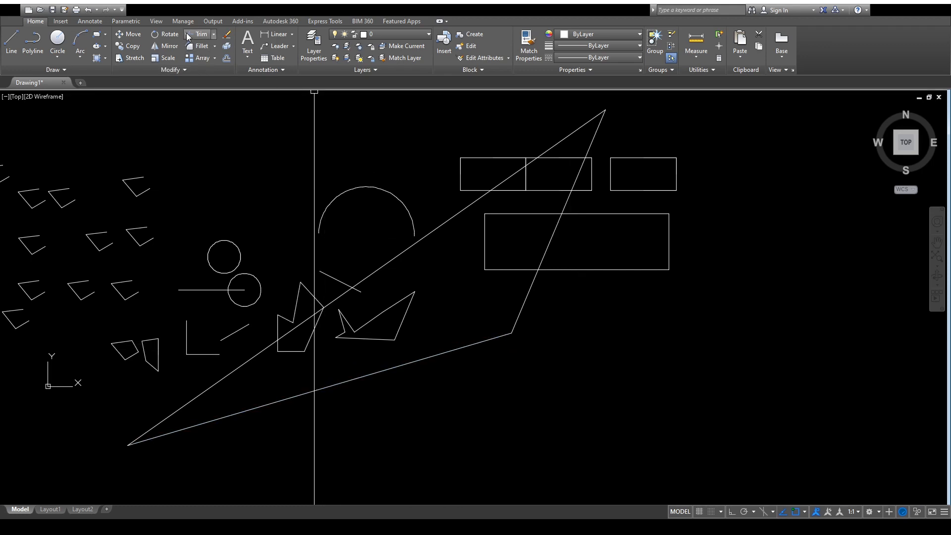
{"action": "left_click_drag", "start_coordinate": [552, 384], "coordinate": [485, 317]}
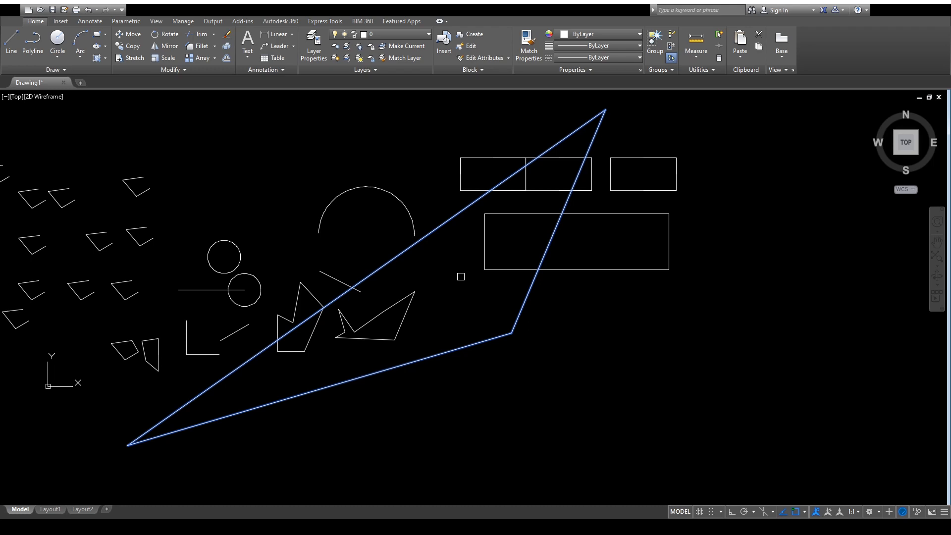
{"action": "left_click", "coordinate": [514, 271]}
{"action": "left_click", "coordinate": [519, 192]}
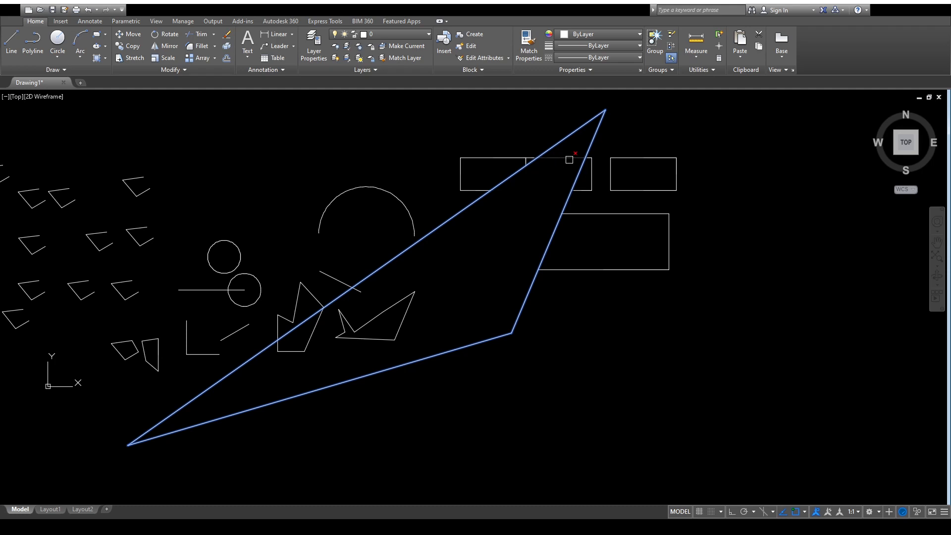
{"action": "left_click", "coordinate": [570, 159]}
- Trim the crossed irregular polygon and the short slanted line inside the triangle, and try trimming the uncrossed polygon
{"action": "left_click", "coordinate": [298, 350]}
{"action": "left_click", "coordinate": [426, 342]}
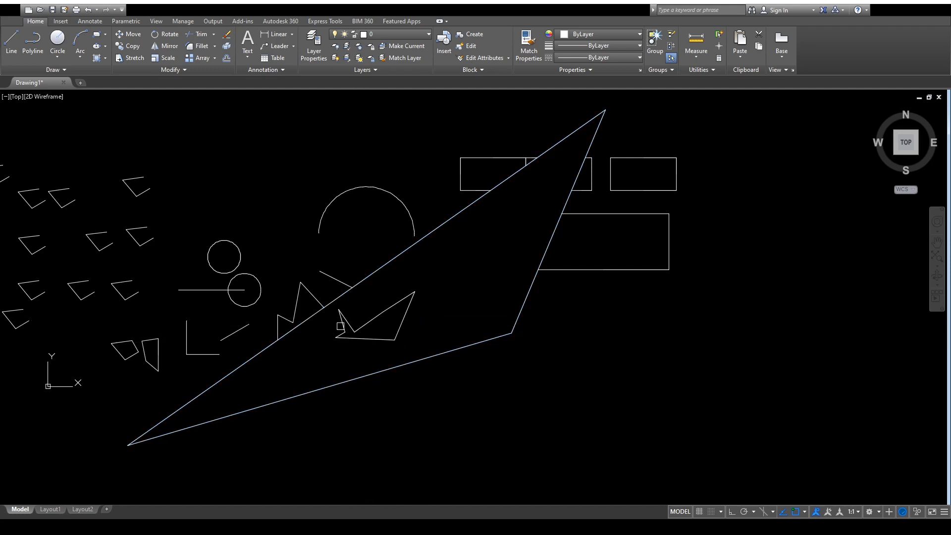
{"action": "left_click", "coordinate": [362, 347]}
{"action": "left_click", "coordinate": [345, 345]}
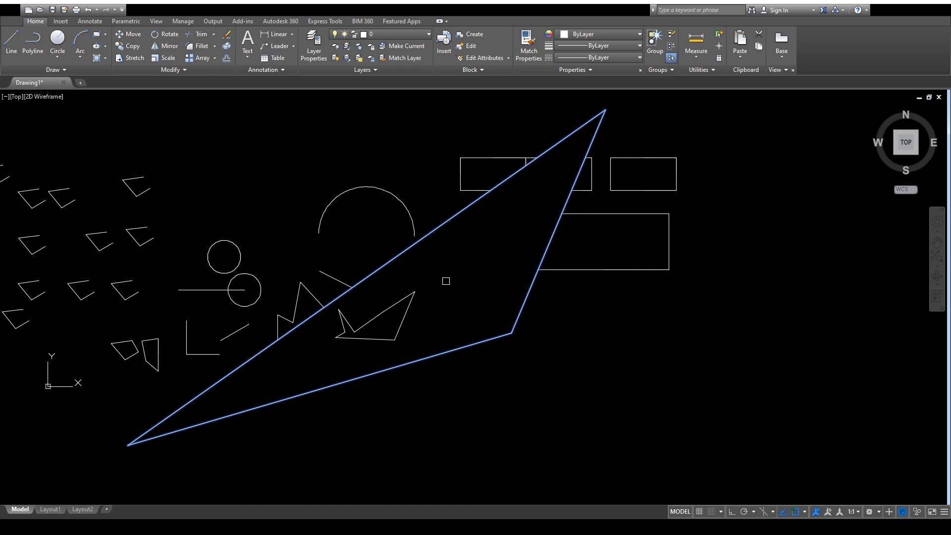
{"action": "key", "text": "Escape"}
{"action": "scroll", "coordinate": [533, 317], "scroll_direction": "down", "scroll_amount": 2}
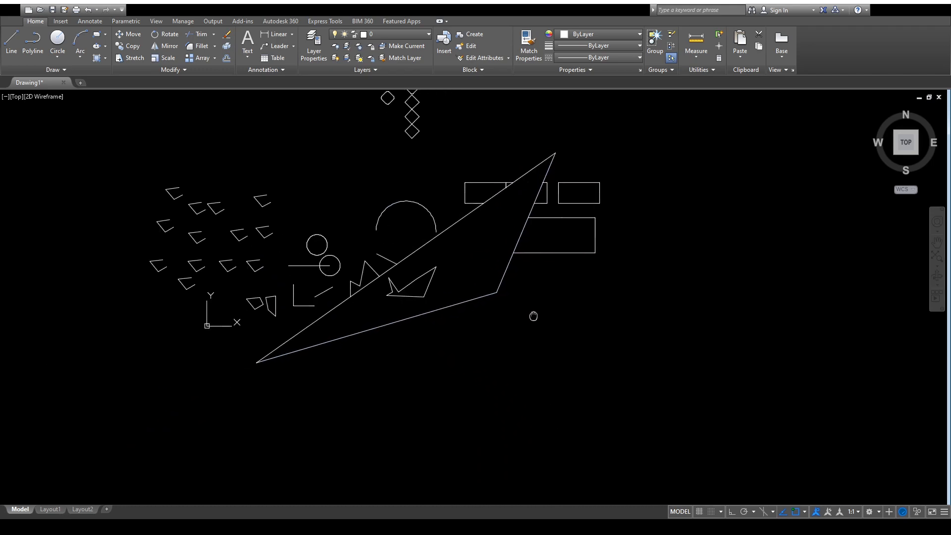
- Erase the irregular polygon lying wholly inside the triangle, and undo that erasure together with the trims inside the triangle
{"action": "left_click", "coordinate": [448, 333]}
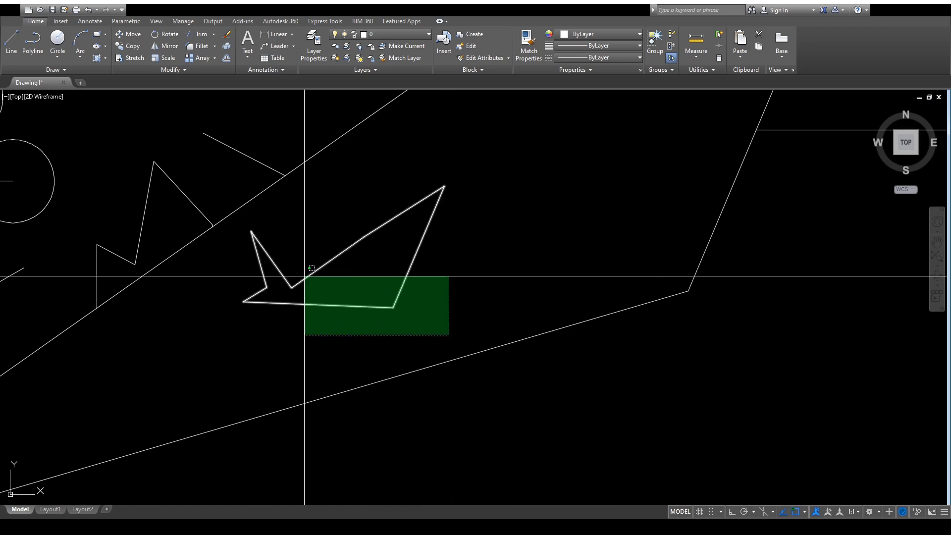
{"action": "left_click", "coordinate": [303, 276]}
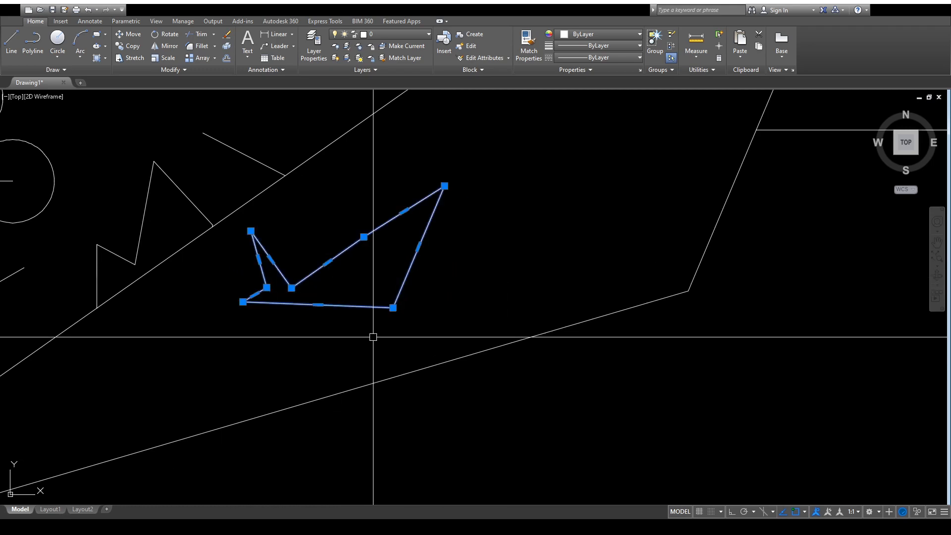
{"action": "key", "text": "Escape"}
{"action": "scroll", "coordinate": [417, 376], "scroll_direction": "down", "scroll_amount": 6}
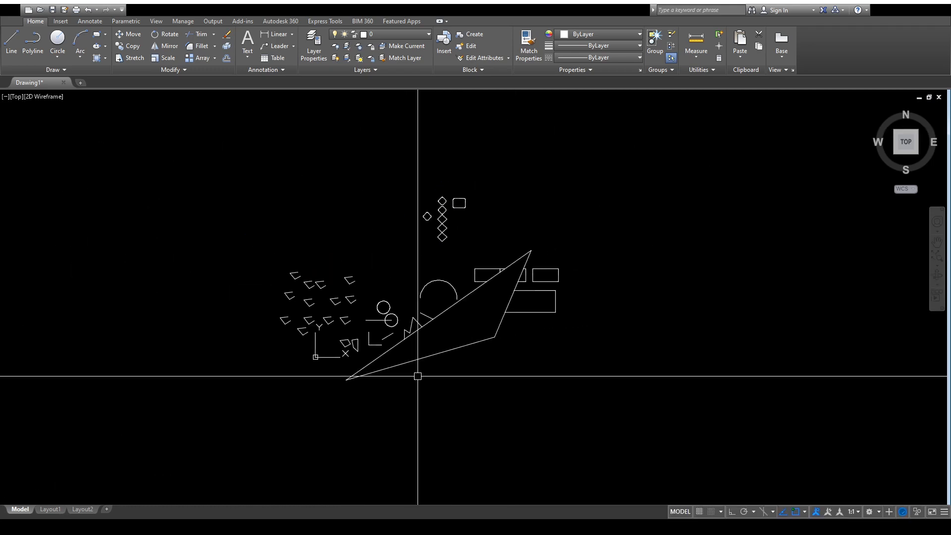
{"action": "scroll", "coordinate": [503, 378], "scroll_direction": "up", "scroll_amount": 4}
{"action": "scroll", "coordinate": [496, 357], "scroll_direction": "up", "scroll_amount": 4}
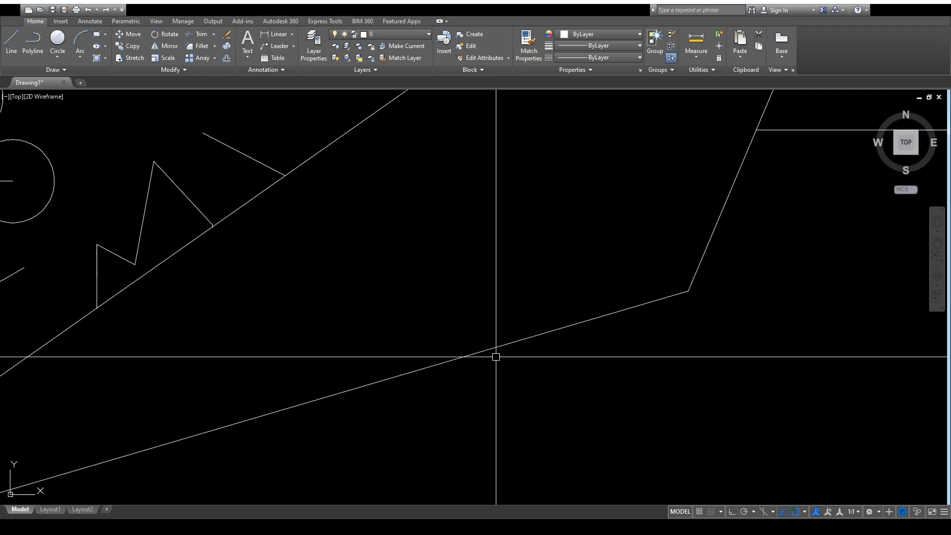
{"action": "scroll", "coordinate": [496, 357], "scroll_direction": "down", "scroll_amount": 5}
{"action": "scroll", "coordinate": [541, 329], "scroll_direction": "down", "scroll_amount": 2}
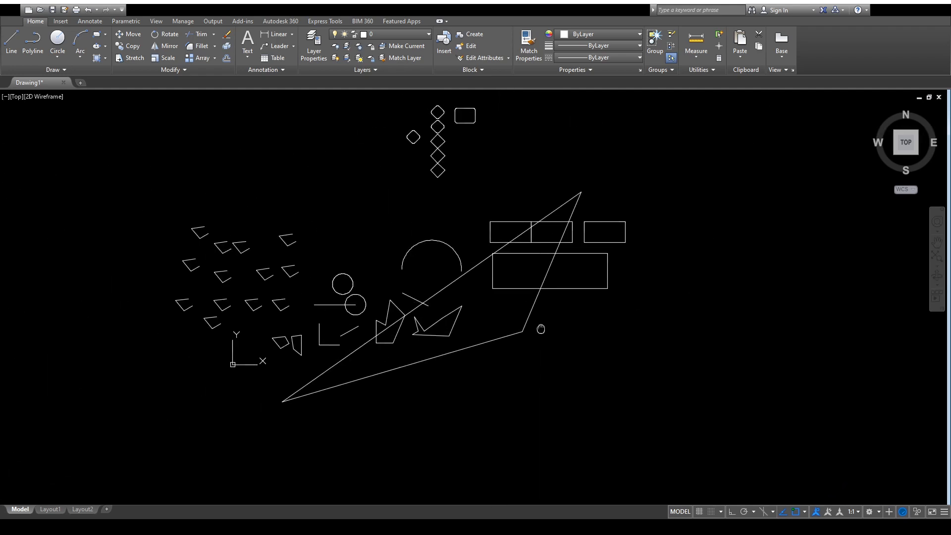
- Trim the rectangle portions outside the triangle on both sides, using the triangle's three lines as cutting edges
{"action": "middle_click_drag", "start_coordinate": [541, 329], "coordinate": [542, 330]}
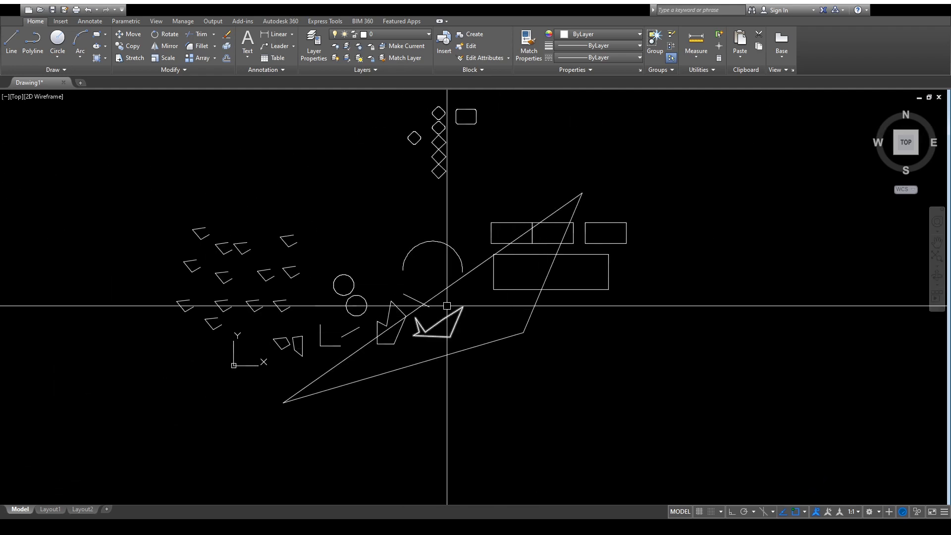
{"action": "scroll", "coordinate": [397, 350], "scroll_direction": "up", "scroll_amount": 2}
{"action": "scroll", "coordinate": [451, 286], "scroll_direction": "down", "scroll_amount": 2}
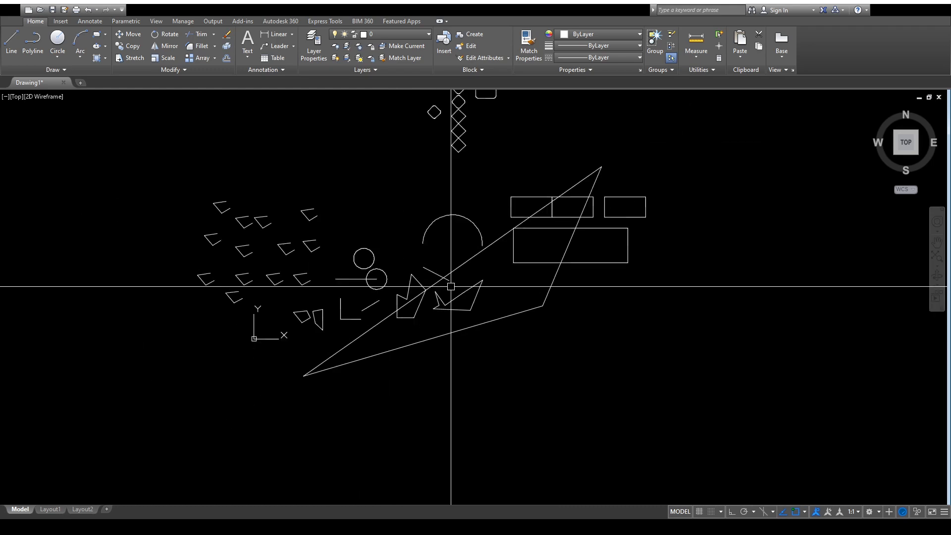
{"action": "middle_click_drag", "start_coordinate": [488, 243], "coordinate": [496, 257]}
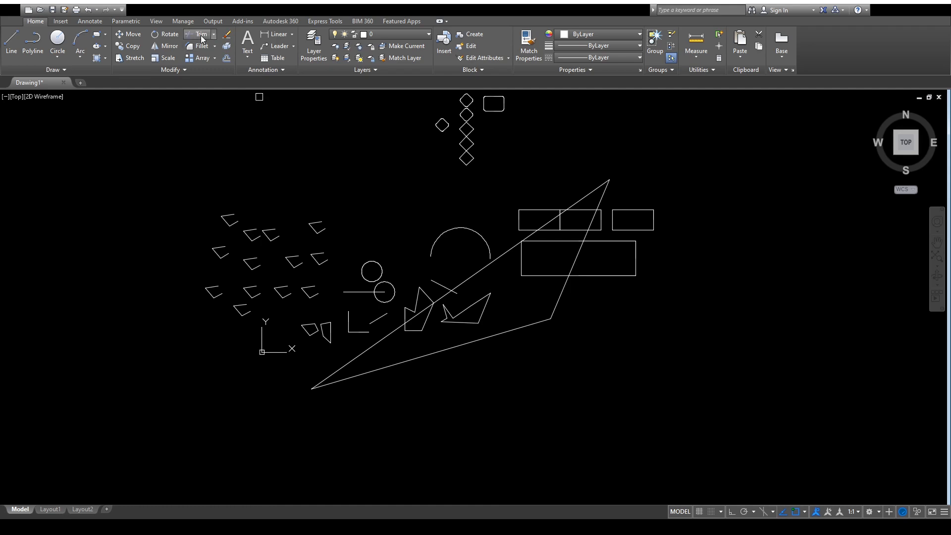
{"action": "left_click", "coordinate": [553, 308]}
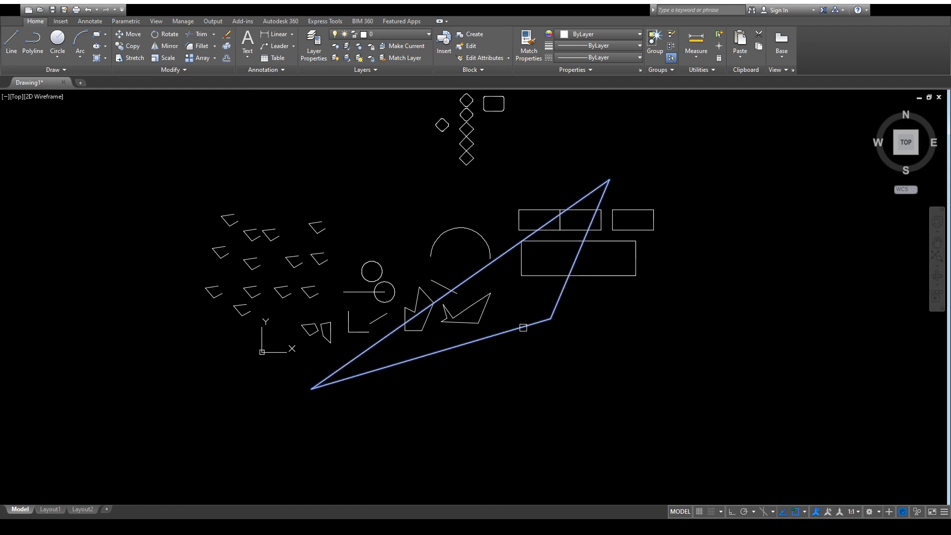
{"action": "left_click", "coordinate": [522, 328]}
{"action": "left_click", "coordinate": [733, 326]}
{"action": "left_click", "coordinate": [600, 222]}
{"action": "left_click", "coordinate": [692, 244]}
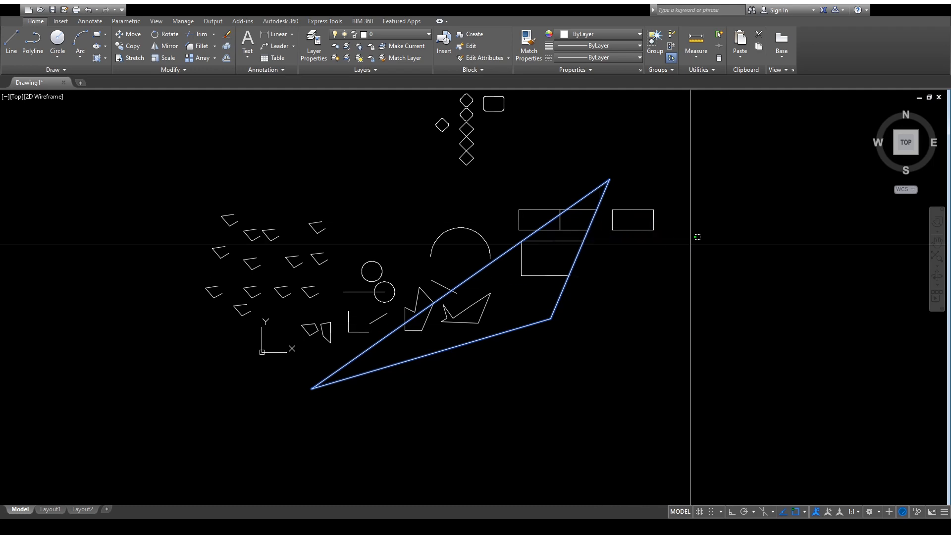
{"action": "left_click", "coordinate": [617, 220]}
{"action": "left_click", "coordinate": [557, 206]}
{"action": "scroll", "coordinate": [560, 205], "scroll_direction": "up", "scroll_amount": 6}
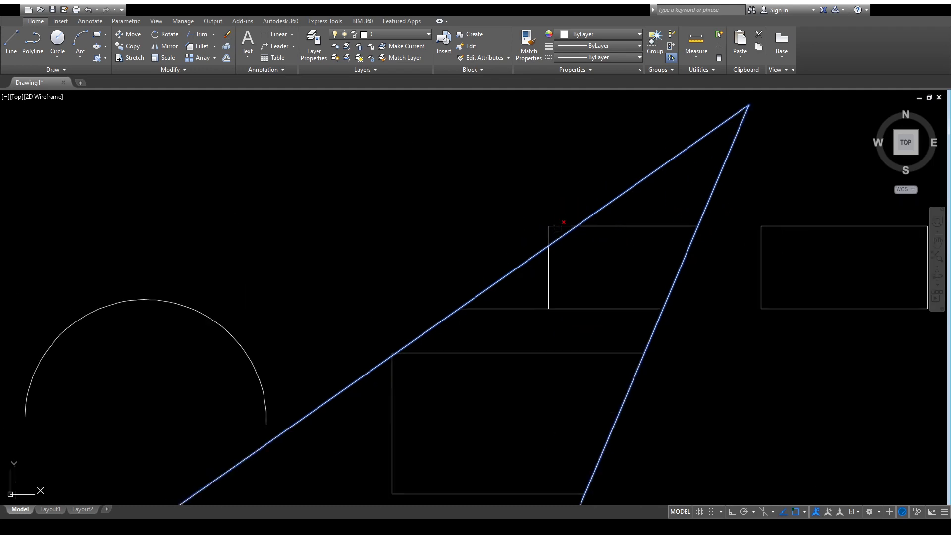
{"action": "scroll", "coordinate": [505, 263], "scroll_direction": "down", "scroll_amount": 4}
- Trim the portions of the crossed irregular polygon that lie above the triangle's long side
{"action": "scroll", "coordinate": [346, 370], "scroll_direction": "up", "scroll_amount": 6}
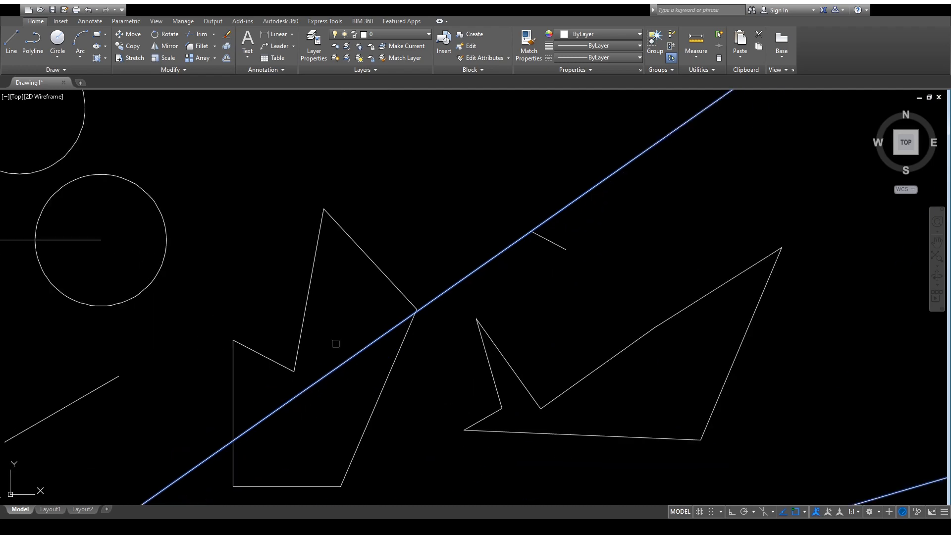
{"action": "left_click", "coordinate": [372, 303]}
{"action": "left_click", "coordinate": [346, 265]}
{"action": "left_click", "coordinate": [232, 364]}
{"action": "scroll", "coordinate": [387, 297], "scroll_direction": "down", "scroll_amount": 5}
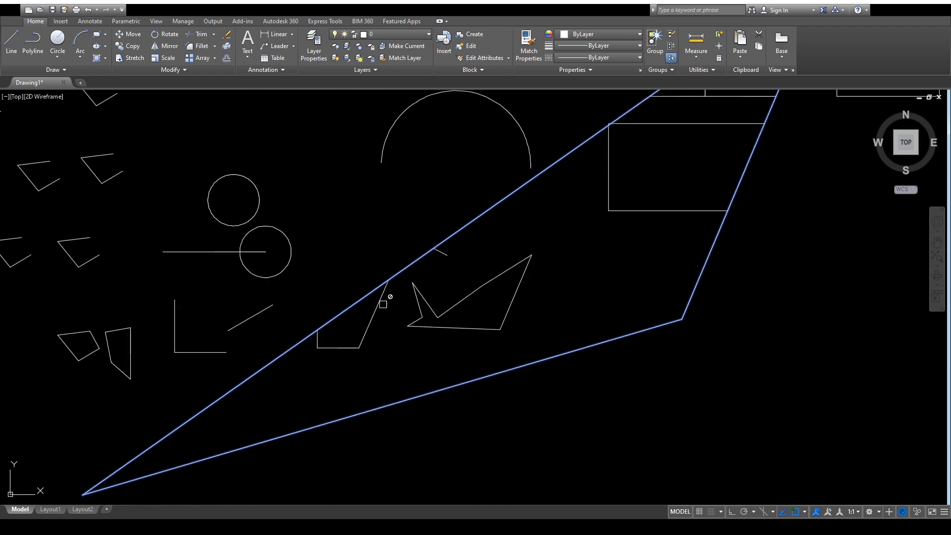
{"action": "scroll", "coordinate": [578, 283], "scroll_direction": "up", "scroll_amount": 2}
{"action": "key", "text": "Escape"}
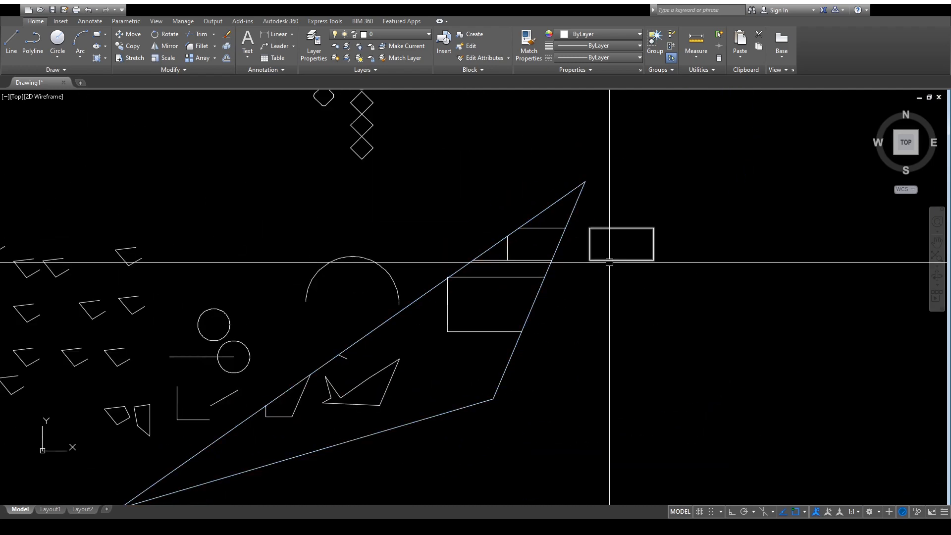
- Trim off the large rectangle's small upper-left corner that projects beyond the triangle's long side
{"action": "scroll", "coordinate": [610, 257], "scroll_direction": "down", "scroll_amount": 2}
{"action": "scroll", "coordinate": [512, 283], "scroll_direction": "up", "scroll_amount": 7}
{"action": "scroll", "coordinate": [485, 218], "scroll_direction": "up", "scroll_amount": 4}
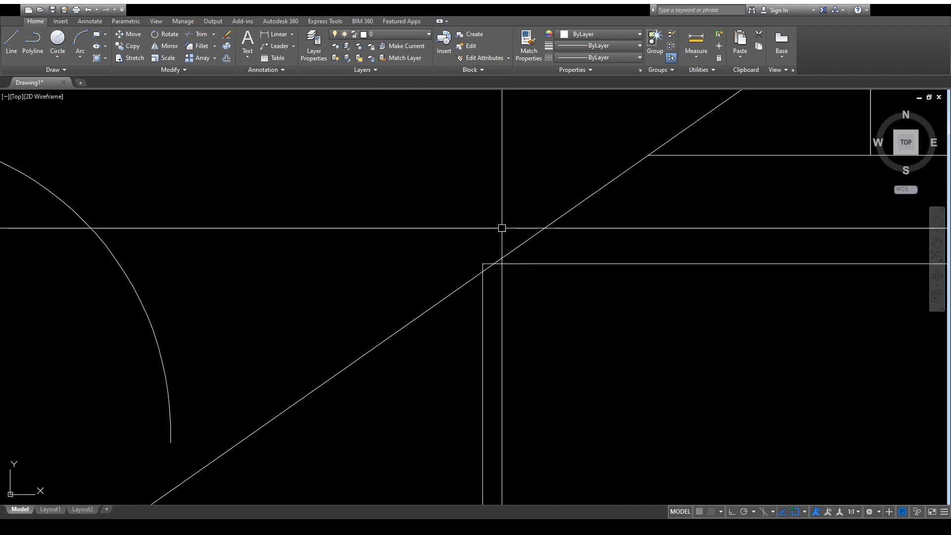
{"action": "key", "text": "space"}
{"action": "left_click", "coordinate": [563, 242]}
{"action": "left_click", "coordinate": [535, 218]}
{"action": "scroll", "coordinate": [502, 269], "scroll_direction": "up", "scroll_amount": 5}
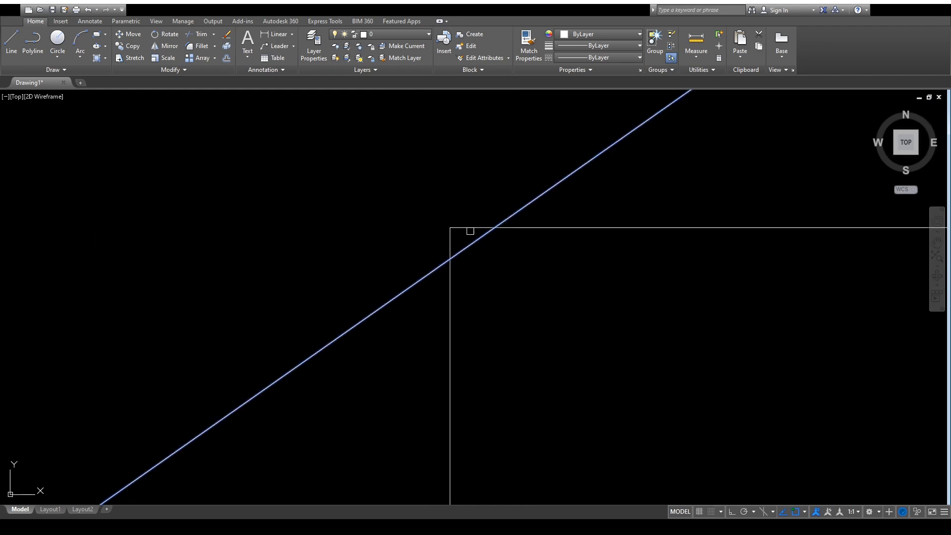
{"action": "left_click", "coordinate": [463, 227]}
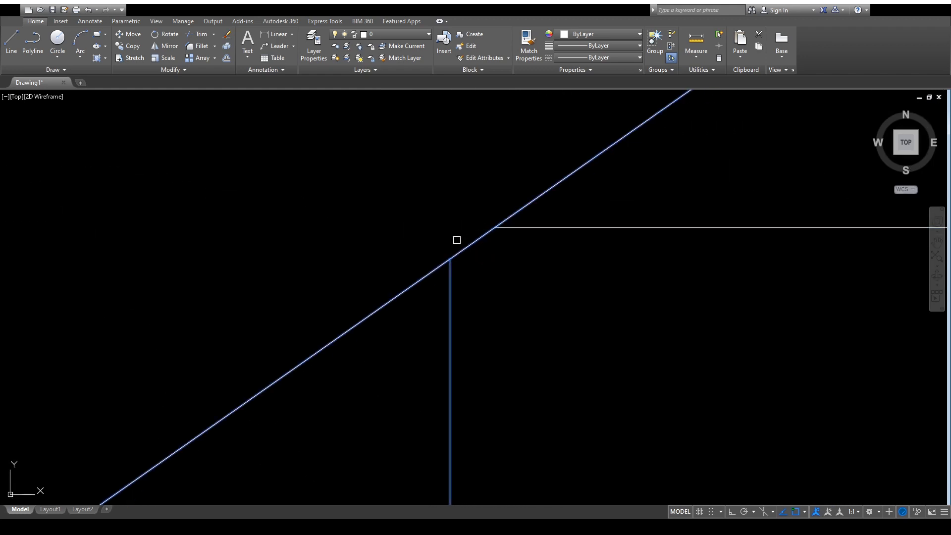
{"action": "key", "text": "Escape"}
{"action": "scroll", "coordinate": [511, 297], "scroll_direction": "down", "scroll_amount": 6}
{"action": "scroll", "coordinate": [501, 294], "scroll_direction": "down", "scroll_amount": 3}
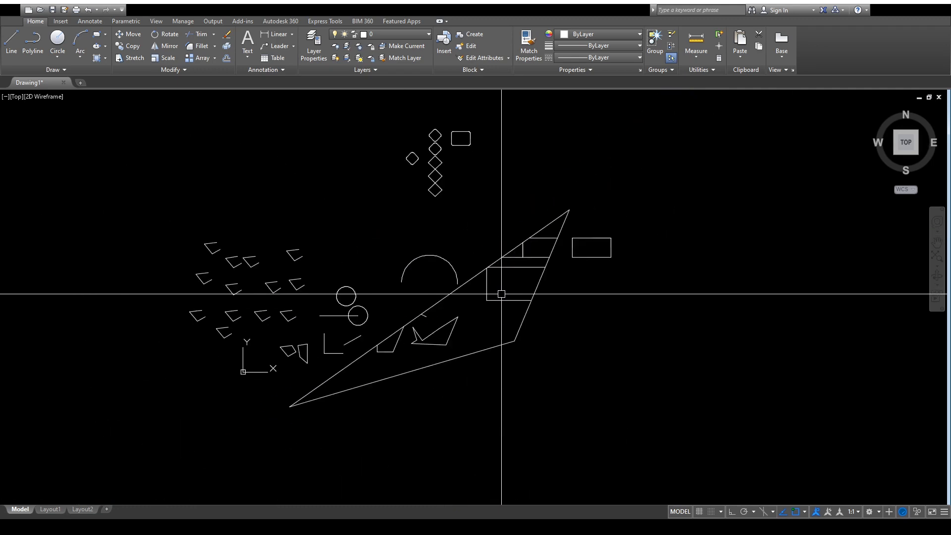
- Undo the trims made outside the triangle to restore the rectangles, polygon and slanted line
{"action": "middle_click_drag", "start_coordinate": [560, 321], "coordinate": [603, 272]}
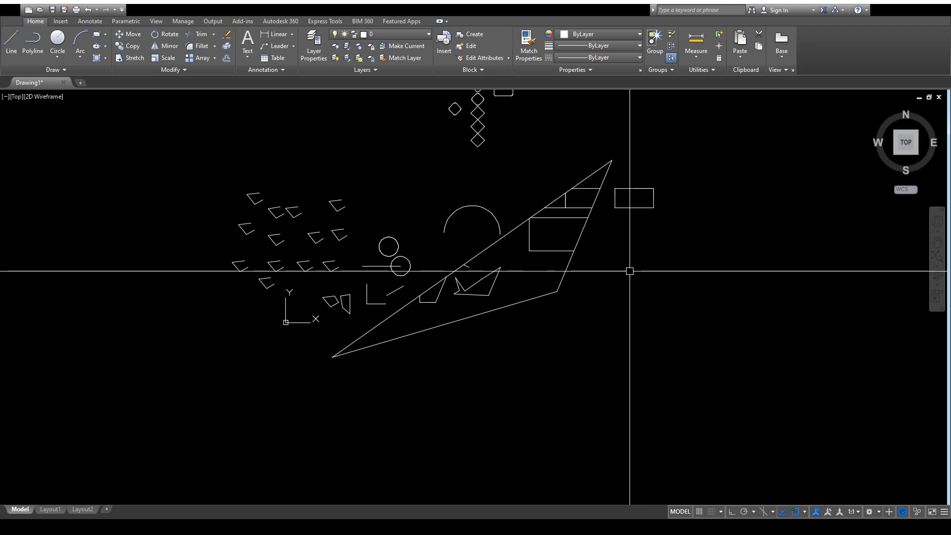
{"action": "middle_click_drag", "start_coordinate": [637, 275], "coordinate": [597, 333]}
{"action": "key", "text": "ctrl+z"}
{"action": "key", "text": "ctrl+z"}
{"action": "key", "text": "ctrl+z"}
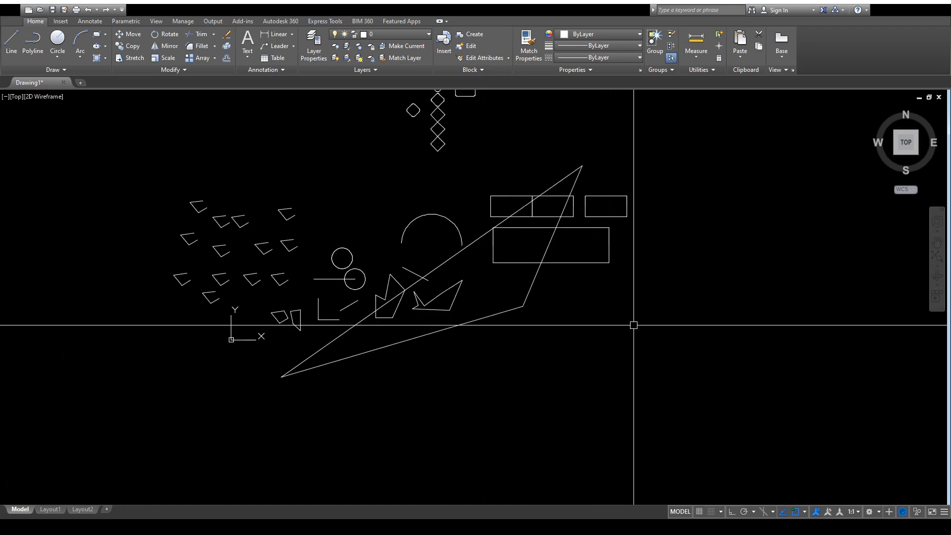
{"action": "middle_click_drag", "start_coordinate": [563, 272], "coordinate": [417, 305]}
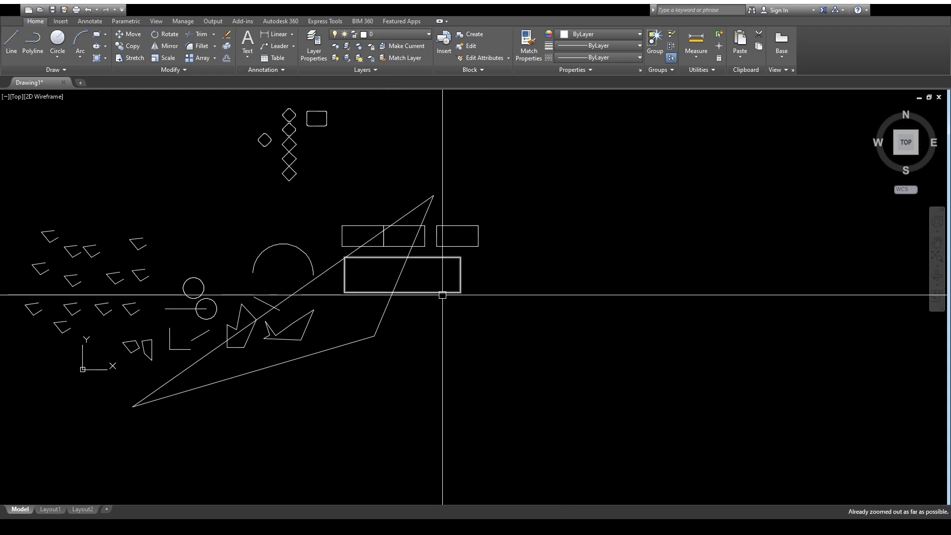
{"action": "middle_click_drag", "start_coordinate": [426, 278], "coordinate": [532, 257]}
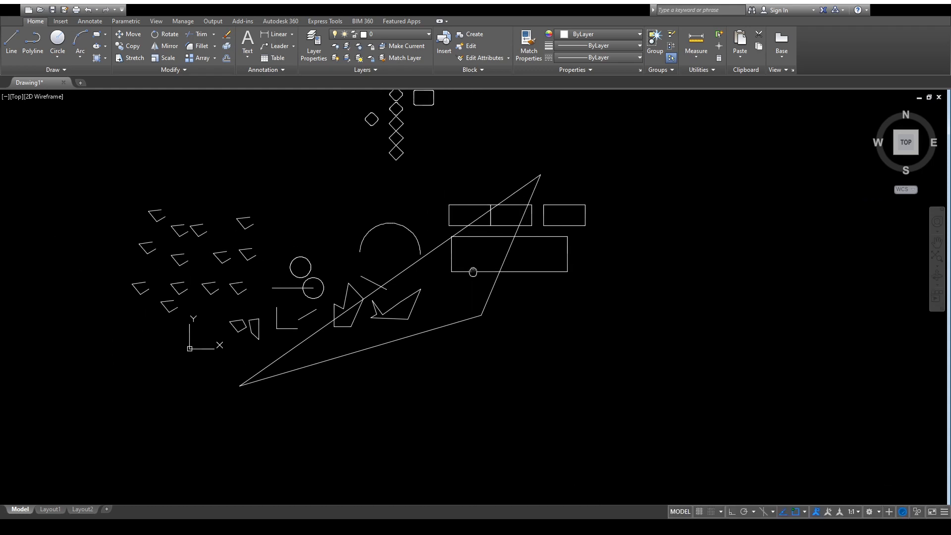
{"action": "left_click", "coordinate": [525, 346]}
{"action": "left_click", "coordinate": [463, 299]}
{"action": "key", "text": "Escape"}
{"action": "middle_click_drag", "start_coordinate": [497, 292], "coordinate": [458, 355]}
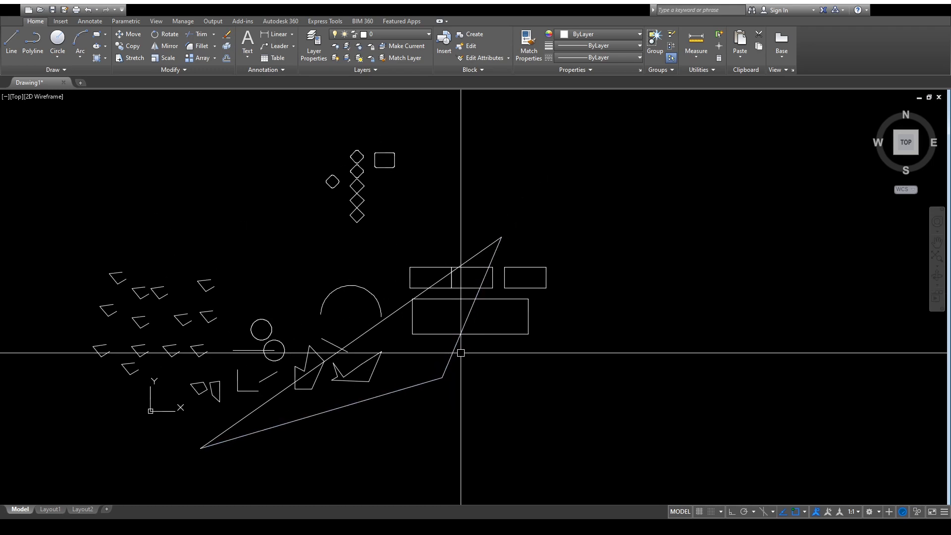
- Erase the three lines forming the large triangle across the rectangles and polygons
{"action": "left_click", "coordinate": [476, 396]}
{"action": "left_click", "coordinate": [407, 334]}
{"action": "key", "text": "Delete"}
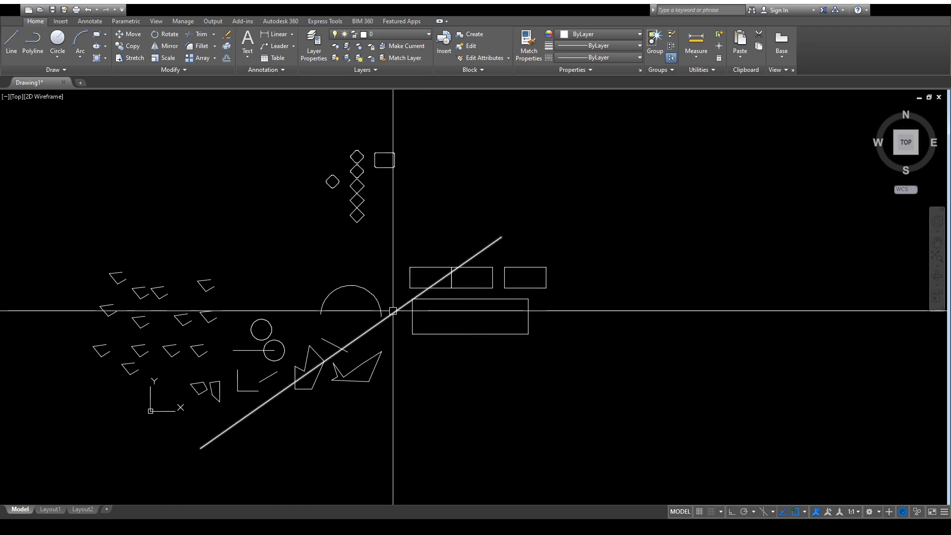
{"action": "left_click", "coordinate": [401, 308]}
{"action": "key", "text": "Delete"}
- Draw a slightly slanted, nearly vertical line through the leftmost small rectangle and the large rectangle, and erase it
{"action": "mouse_move", "coordinate": [449, 367]}
{"action": "middle_mouse_down"}
{"action": "mouse_move", "coordinate": [349, 303]}
{"action": "mouse_move", "coordinate": [401, 298]}
{"action": "mouse_move", "coordinate": [446, 339]}
{"action": "middle_mouse_up"}
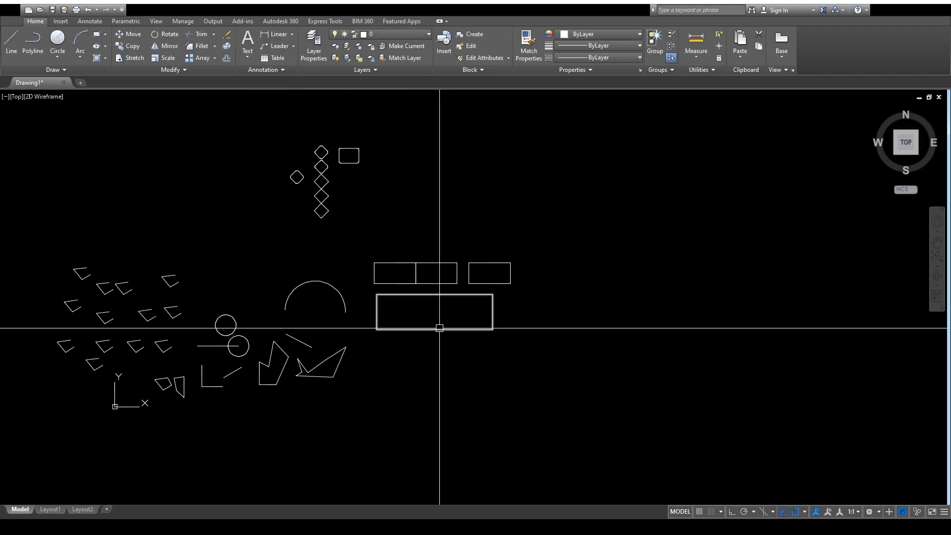
{"action": "mouse_move", "coordinate": [399, 198]}
{"action": "left_mouse_down"}
{"action": "mouse_move", "coordinate": [429, 403]}
{"action": "mouse_move", "coordinate": [395, 399]}
{"action": "left_mouse_up"}
{"action": "left_click", "coordinate": [395, 399]}
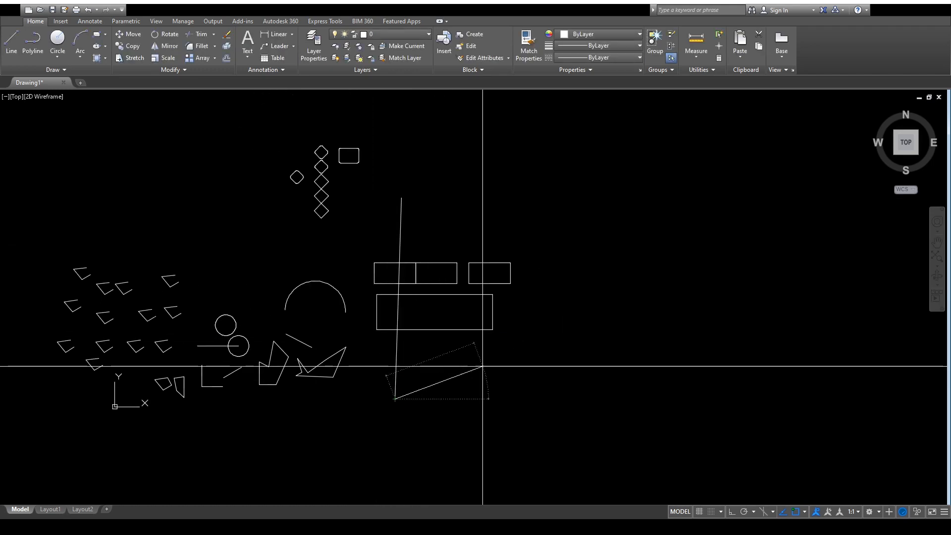
{"action": "key", "text": "Escape"}
{"action": "left_click", "coordinate": [396, 358]}
{"action": "key", "text": "Delete"}
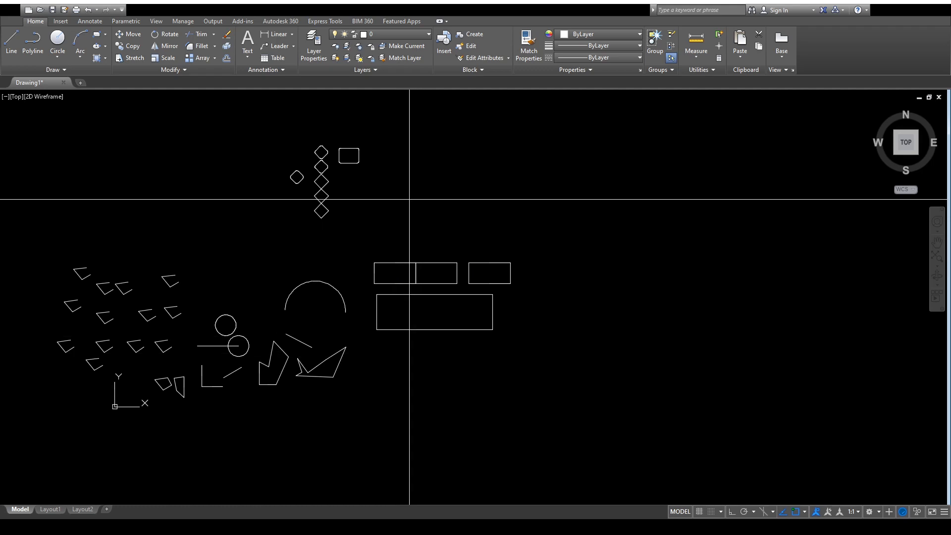
- Draw a straight vertical line with ortho mode on, crossing the leftmost small rectangle and the large rectangle
{"action": "left_click_drag", "start_coordinate": [403, 198], "coordinate": [416, 377]}
{"action": "key", "text": "Delete"}
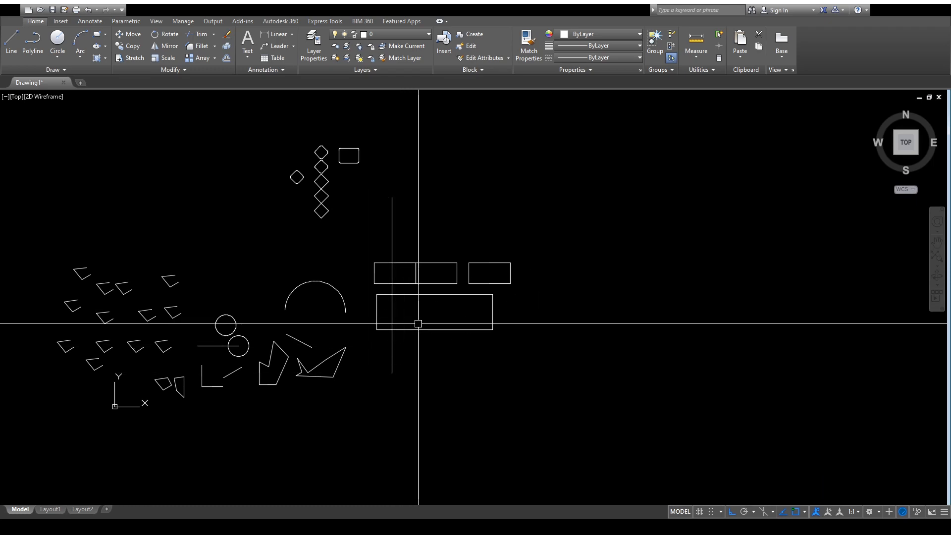
{"action": "scroll", "coordinate": [403, 287], "scroll_direction": "up", "scroll_amount": 4}
{"action": "scroll", "coordinate": [403, 286], "scroll_direction": "down", "scroll_amount": 4}
{"action": "scroll", "coordinate": [390, 285], "scroll_direction": "up", "scroll_amount": 2}
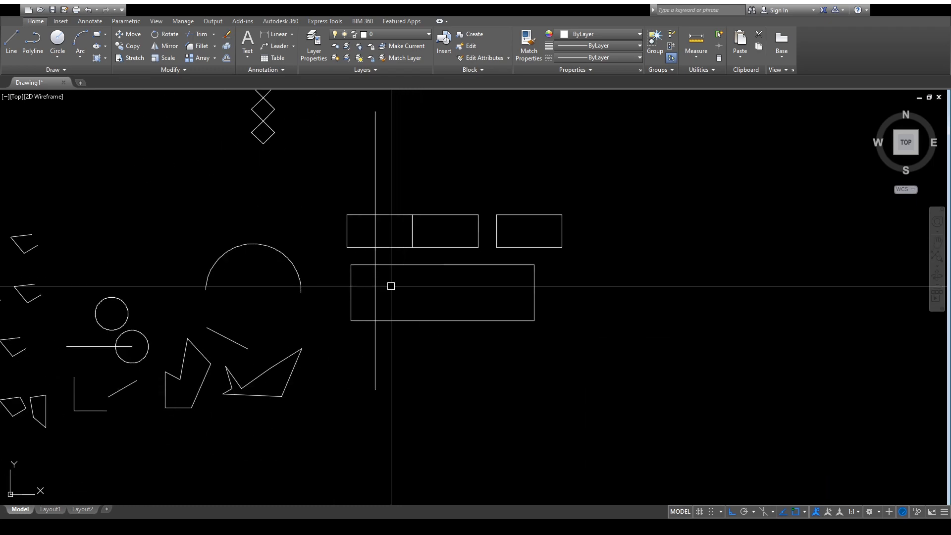
- Trim the parts of the leftmost small rectangle and the large rectangle that extend left of the vertical line
{"action": "left_click", "coordinate": [414, 355]}
{"action": "left_click", "coordinate": [350, 341]}
{"action": "key", "text": "Return"}
{"action": "left_click", "coordinate": [360, 348]}
{"action": "left_click", "coordinate": [324, 186]}
{"action": "key", "text": "Return"}
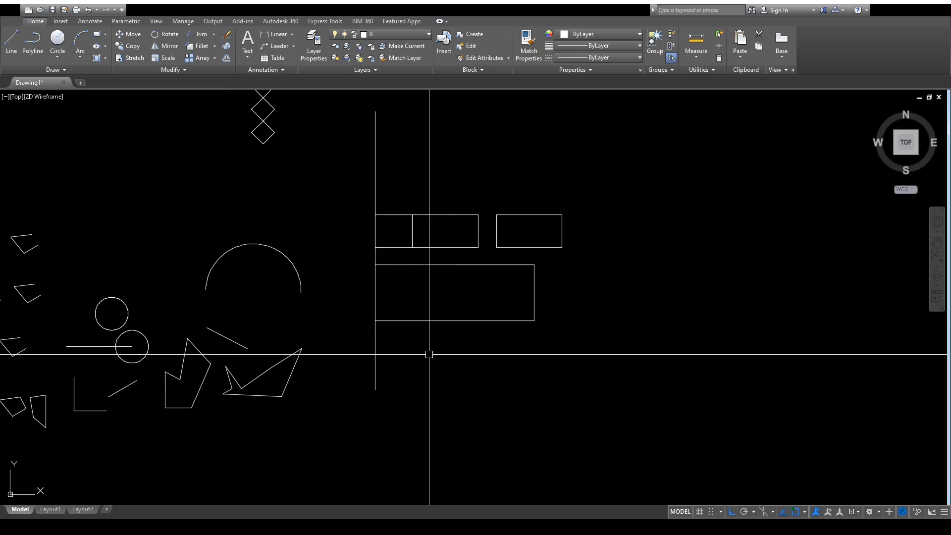
- Undo the rectangle trims and remove the vertical line crossing the rectangles
{"action": "key", "text": "ctrl+z"}
{"action": "scroll", "coordinate": [426, 332], "scroll_direction": "down", "scroll_amount": 2}
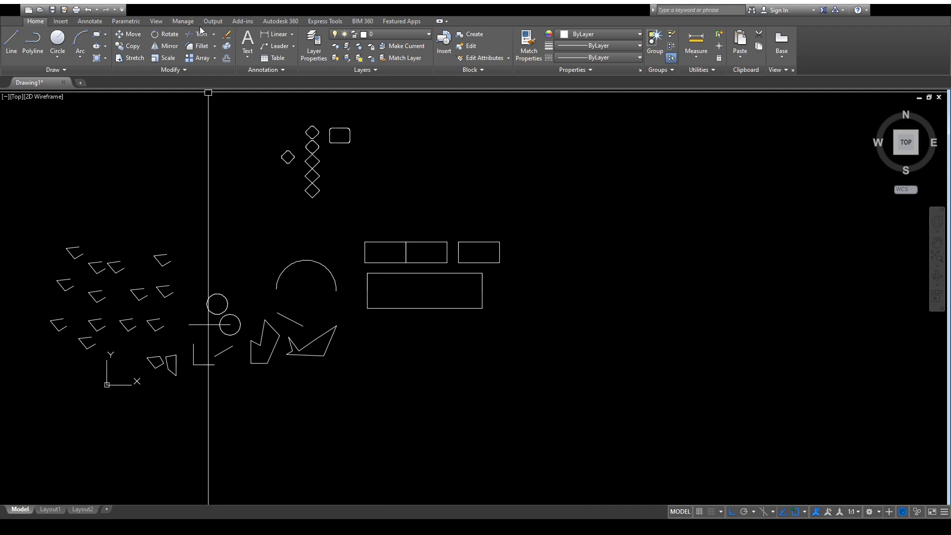
{"action": "scroll", "coordinate": [337, 256], "scroll_direction": "up", "scroll_amount": 2}
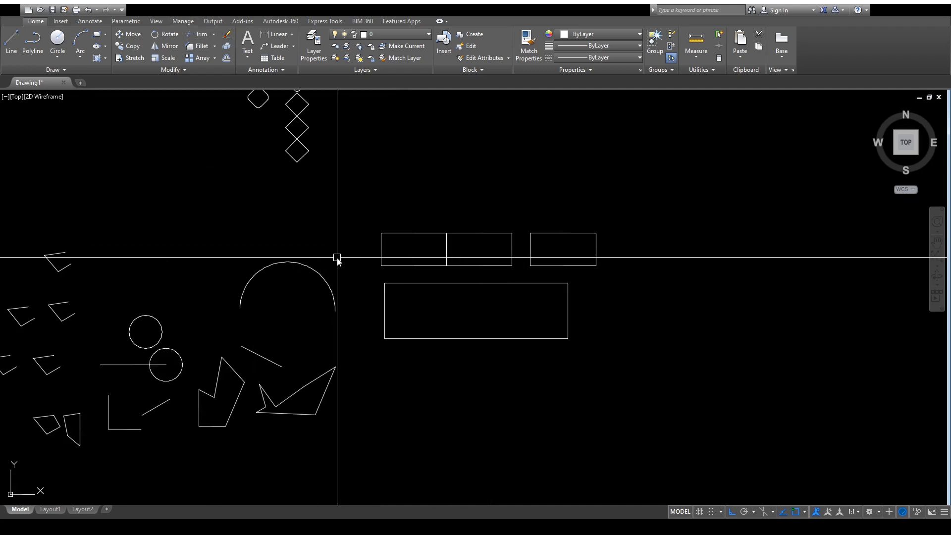
- Trim the end of the horizontal line inside the lower circle, using the circle as the cutting edge
{"action": "key", "text": "Return"}
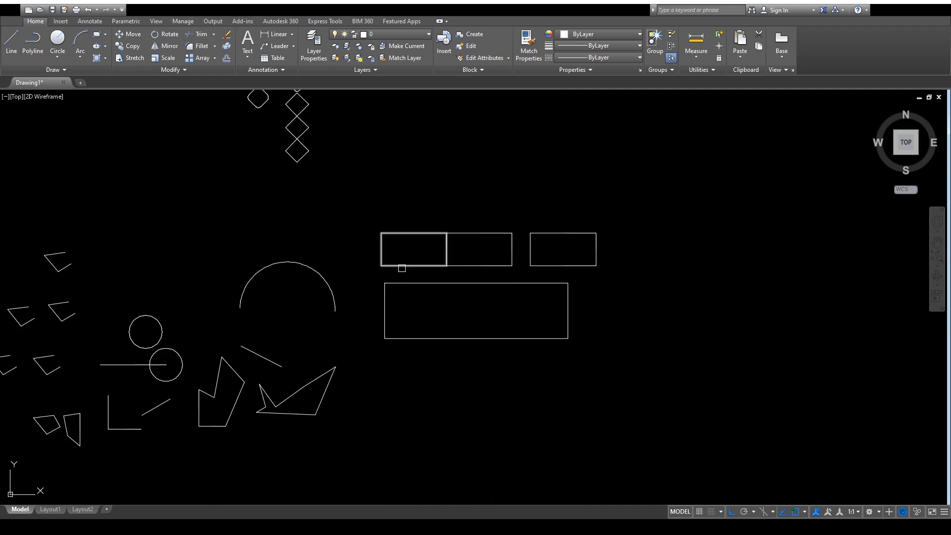
{"action": "middle_click_drag", "start_coordinate": [351, 293], "coordinate": [471, 250]}
{"action": "scroll", "coordinate": [283, 335], "scroll_direction": "up", "scroll_amount": 2}
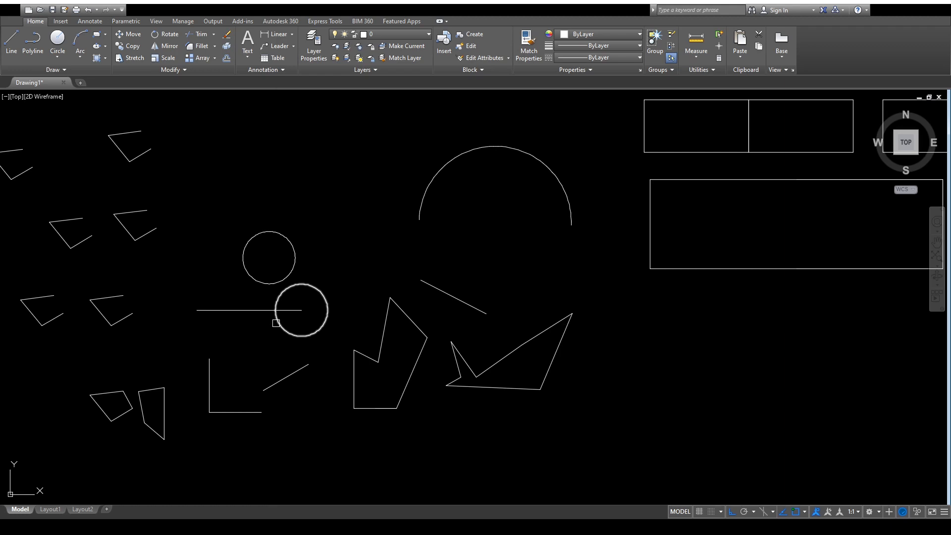
{"action": "left_click", "coordinate": [281, 324]}
{"action": "left_click", "coordinate": [289, 309]}
{"action": "key", "text": "Escape"}
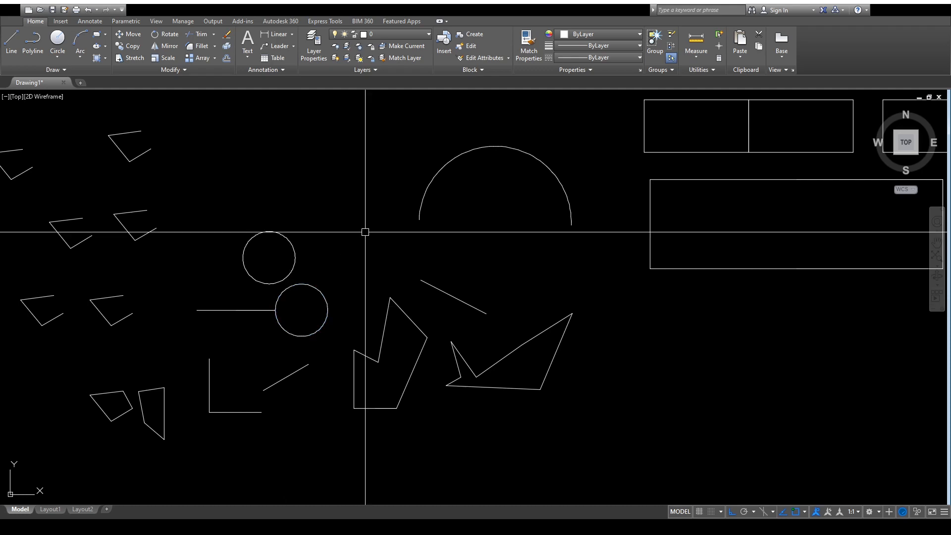
- Draw a square in the empty space above the row of small rectangles
{"action": "scroll", "coordinate": [365, 232], "scroll_direction": "down", "scroll_amount": 4}
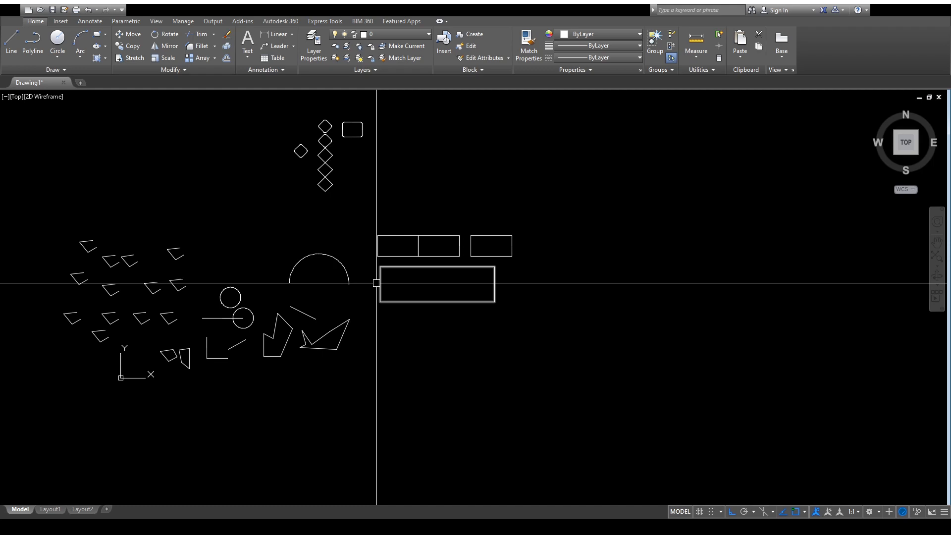
{"action": "scroll", "coordinate": [418, 295], "scroll_direction": "up", "scroll_amount": 4}
{"action": "middle_click_drag", "start_coordinate": [419, 295], "coordinate": [397, 350]}
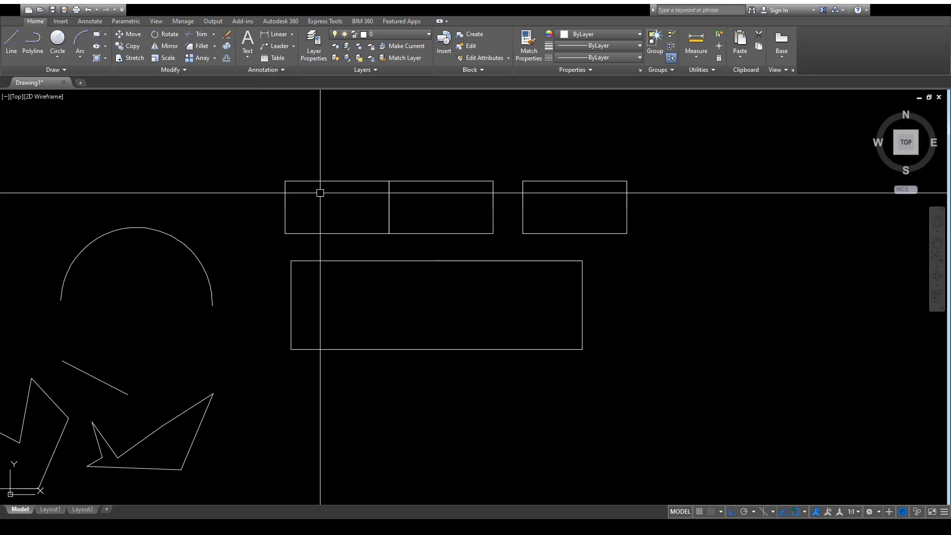
{"action": "mouse_move", "coordinate": [408, 278]}
{"action": "middle_mouse_down"}
{"action": "mouse_move", "coordinate": [300, 278]}
{"action": "mouse_move", "coordinate": [189, 294]}
{"action": "middle_mouse_up"}
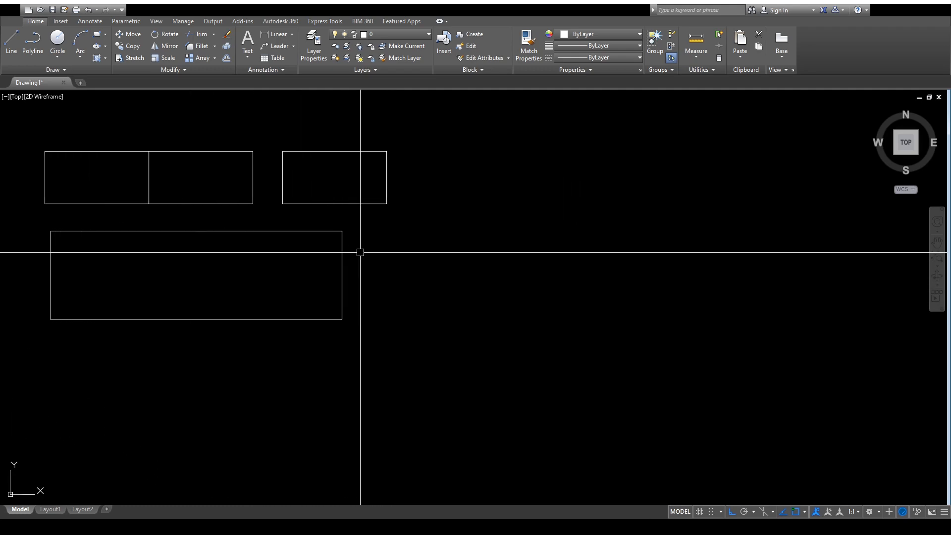
{"action": "scroll", "coordinate": [362, 250], "scroll_direction": "down", "scroll_amount": 2}
{"action": "middle_click_drag", "start_coordinate": [242, 248], "coordinate": [369, 260]}
{"action": "middle_click_drag", "start_coordinate": [387, 332], "coordinate": [374, 419]}
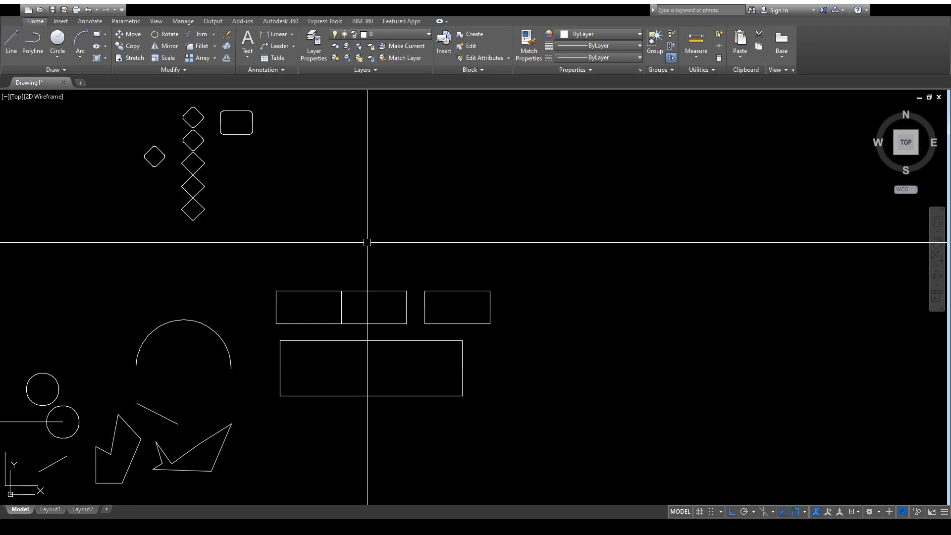
{"action": "left_click", "coordinate": [325, 128]}
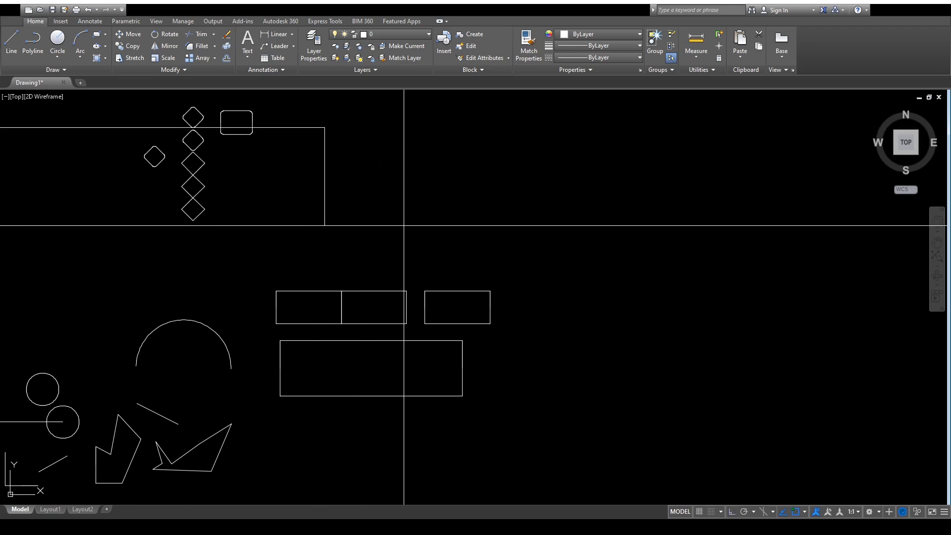
{"action": "key", "text": "Return"}
{"action": "scroll", "coordinate": [363, 131], "scroll_direction": "up", "scroll_amount": 5}
{"action": "middle_click_drag", "start_coordinate": [363, 130], "coordinate": [384, 278]}
{"action": "scroll", "coordinate": [324, 238], "scroll_direction": "up", "scroll_amount": 5}
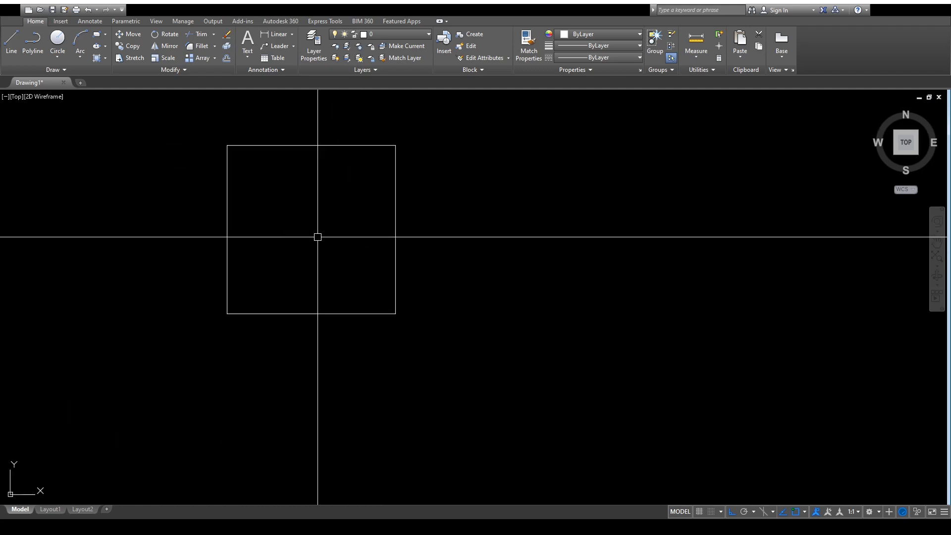
- Offset the new square outward to form a slightly larger parallel square around it
{"action": "key", "text": "F8"}
{"action": "scroll", "coordinate": [318, 236], "scroll_direction": "up", "scroll_amount": 2}
{"action": "middle_click_drag", "start_coordinate": [317, 236], "coordinate": [316, 300]}
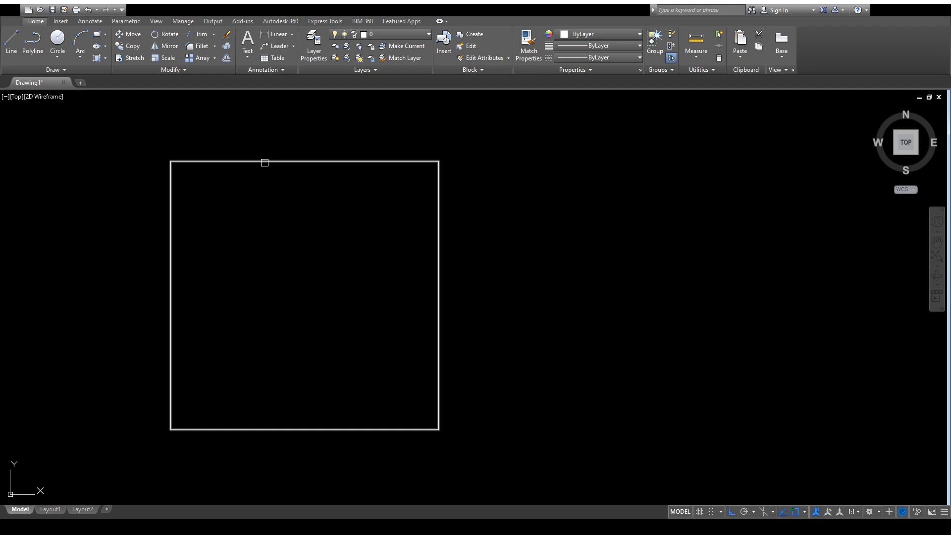
{"action": "left_click", "coordinate": [264, 162]}
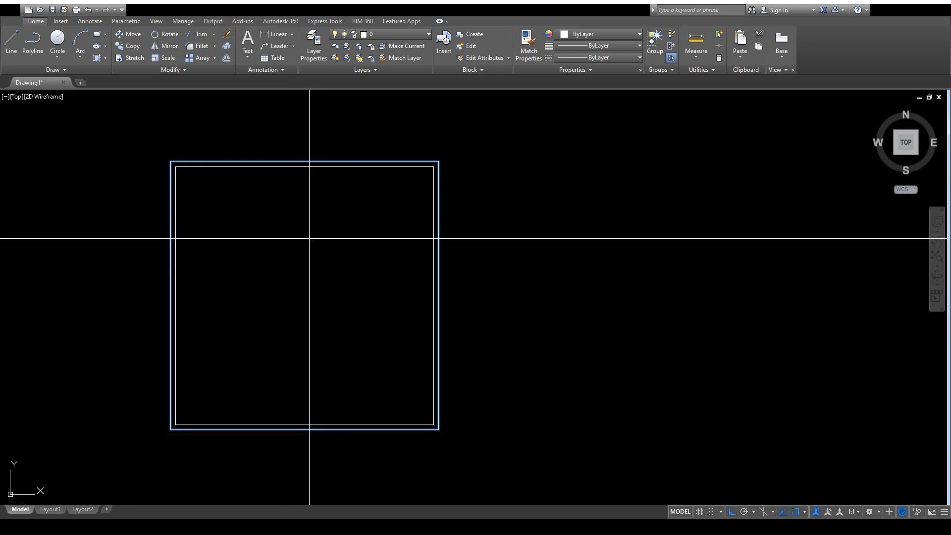
{"action": "scroll", "coordinate": [356, 150], "scroll_direction": "up", "scroll_amount": 4}
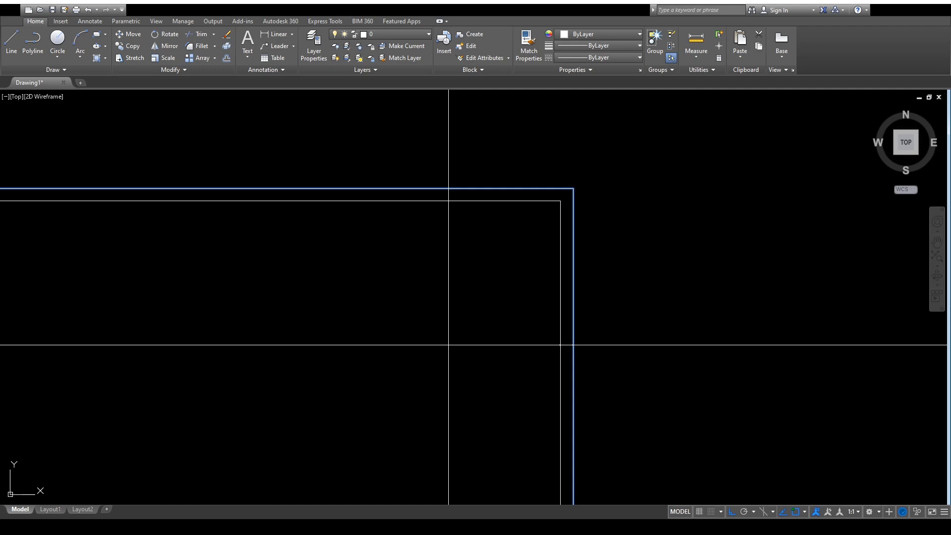
{"action": "scroll", "coordinate": [505, 347], "scroll_direction": "down", "scroll_amount": 2}
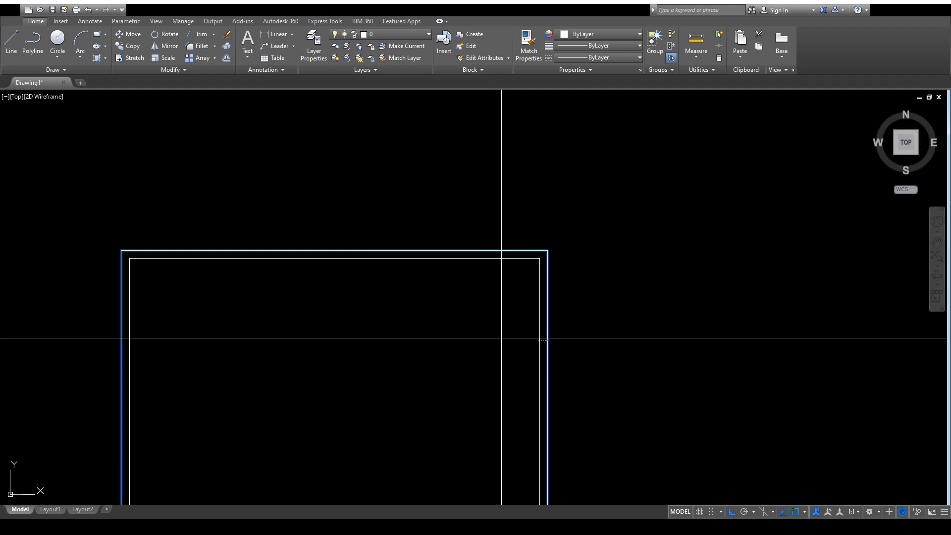
{"action": "left_click", "coordinate": [575, 109]}
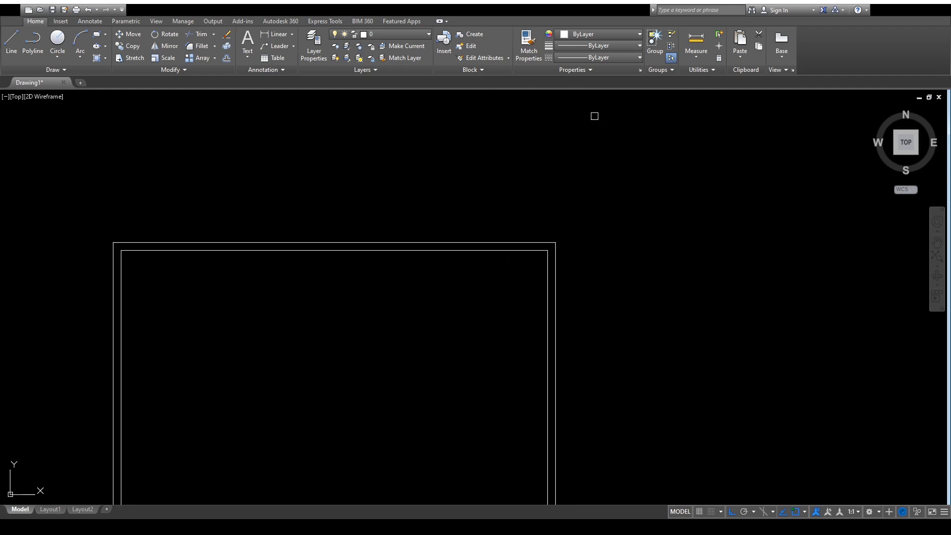
- Erase the outer offset square, keeping only the original square
{"action": "scroll", "coordinate": [614, 195], "scroll_direction": "down", "scroll_amount": 4}
{"action": "scroll", "coordinate": [565, 237], "scroll_direction": "up", "scroll_amount": 4}
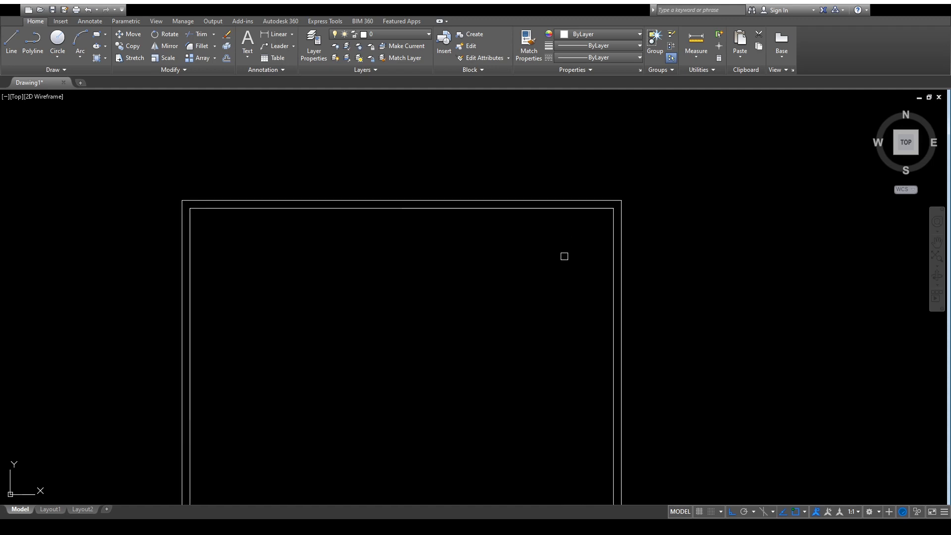
{"action": "left_click", "coordinate": [553, 201]}
{"action": "key", "text": "Delete"}
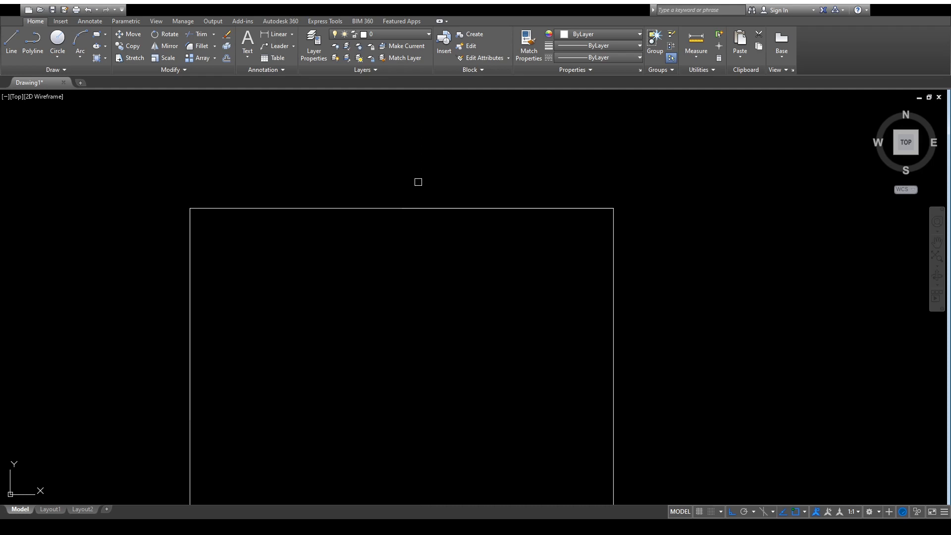
- Offset the remaining square outward again to form a double-line wall outline
{"action": "left_click", "coordinate": [436, 208]}
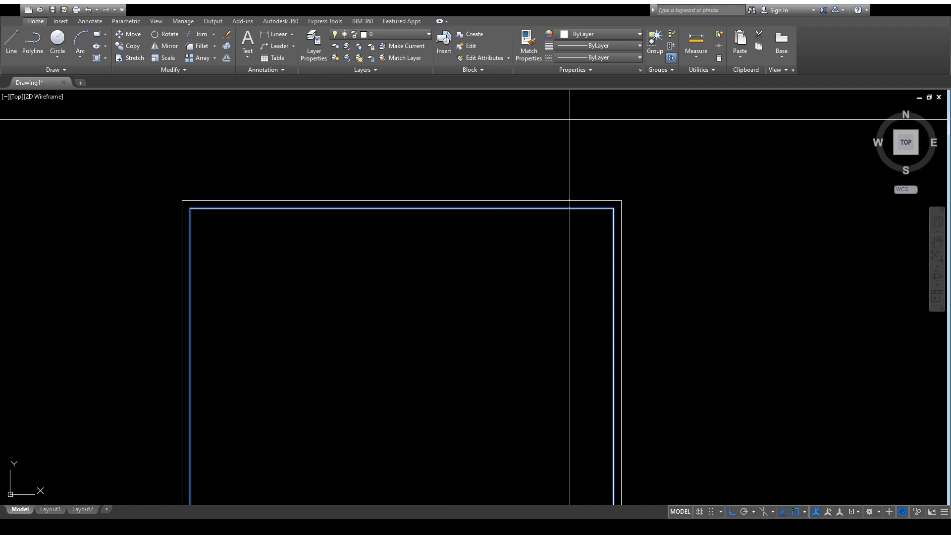
{"action": "left_click", "coordinate": [569, 119]}
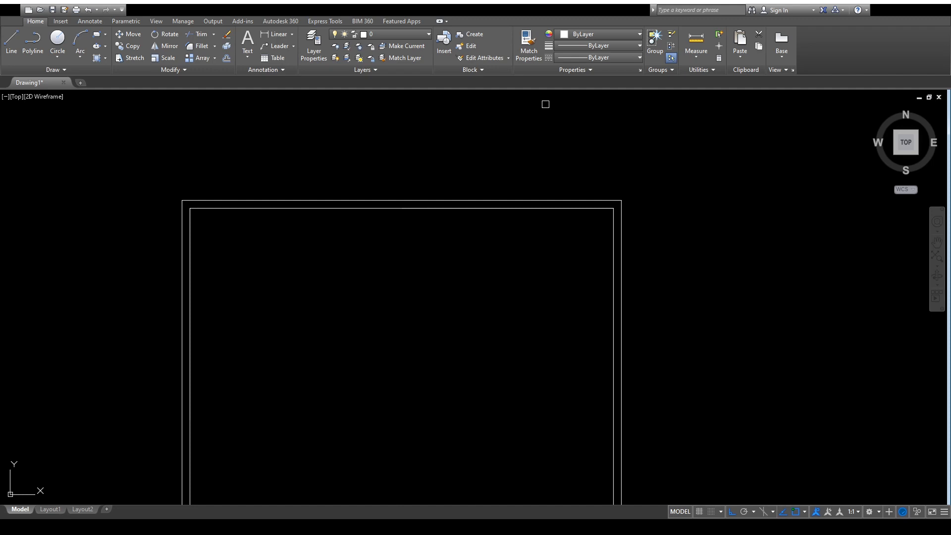
{"action": "key", "text": "Escape"}
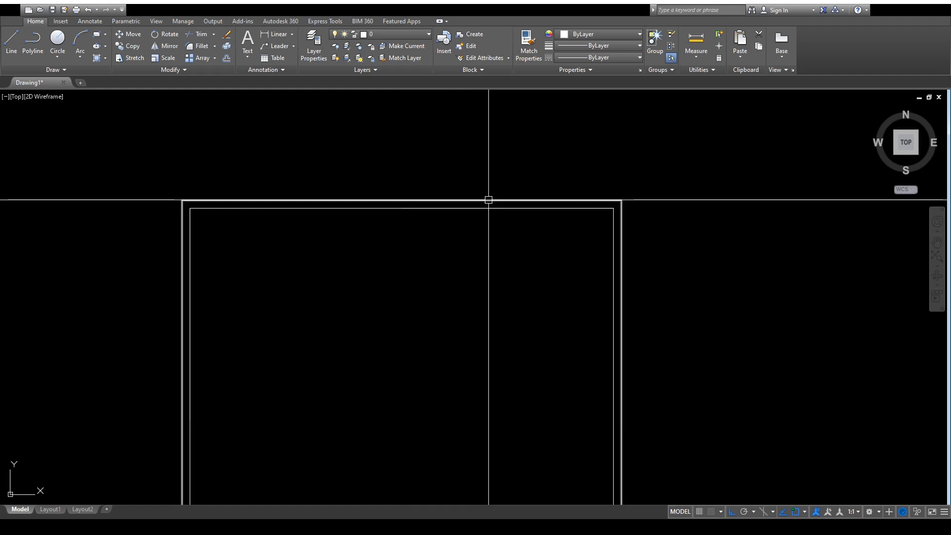
{"action": "left_click", "coordinate": [488, 200]}
{"action": "key", "text": "Escape"}
- Draw a short horizontal line from the midpoint of the inner square's right side, extending past the outer square
{"action": "scroll", "coordinate": [422, 175], "scroll_direction": "down", "scroll_amount": 4}
{"action": "mouse_move", "coordinate": [435, 281]}
{"action": "middle_mouse_down"}
{"action": "mouse_move", "coordinate": [410, 344]}
{"action": "mouse_move", "coordinate": [428, 312]}
{"action": "middle_mouse_up"}
{"action": "scroll", "coordinate": [416, 401], "scroll_direction": "down", "scroll_amount": 2}
{"action": "scroll", "coordinate": [417, 386], "scroll_direction": "up", "scroll_amount": 4}
{"action": "middle_click_drag", "start_coordinate": [411, 344], "coordinate": [390, 340]}
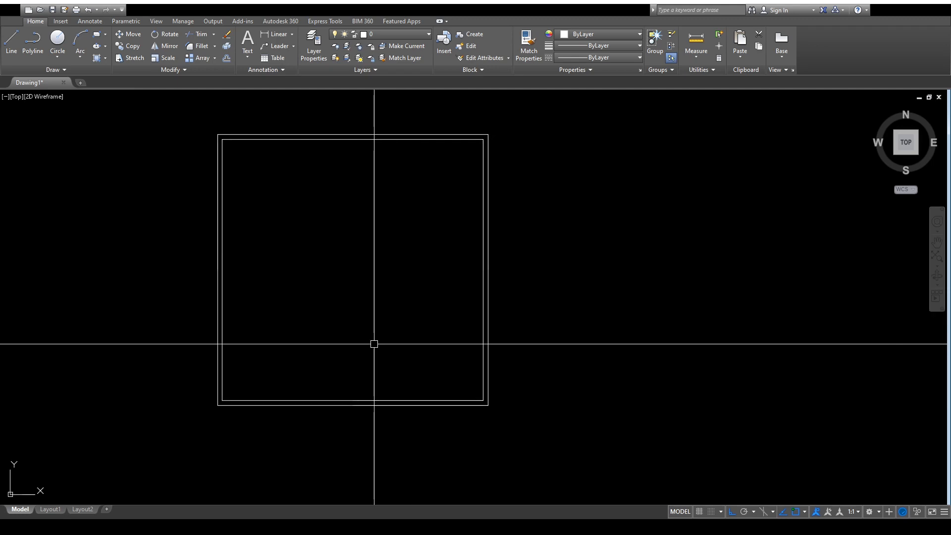
{"action": "mouse_move", "coordinate": [310, 388]}
{"action": "middle_mouse_down"}
{"action": "mouse_move", "coordinate": [319, 422]}
{"action": "mouse_move", "coordinate": [344, 349]}
{"action": "middle_mouse_up"}
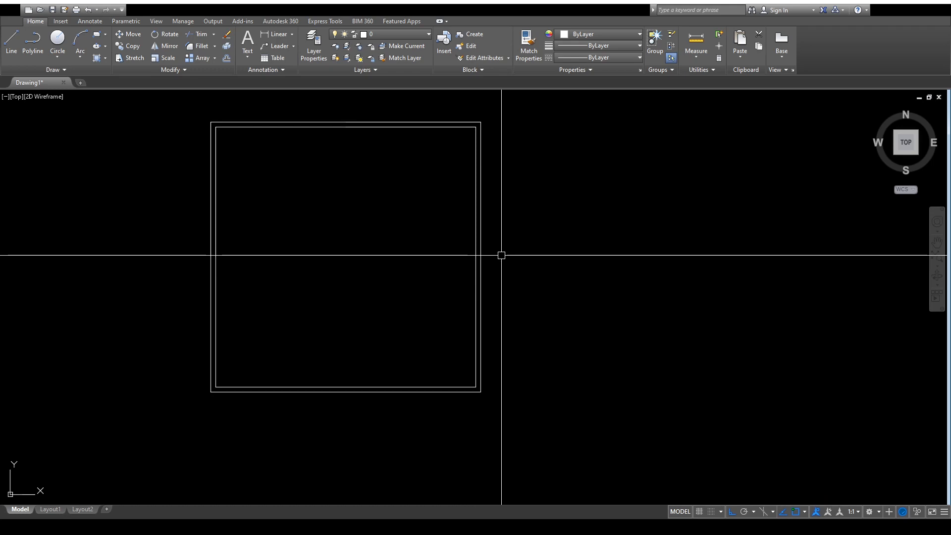
{"action": "type", "text": "l"}
{"action": "key", "text": "Return"}
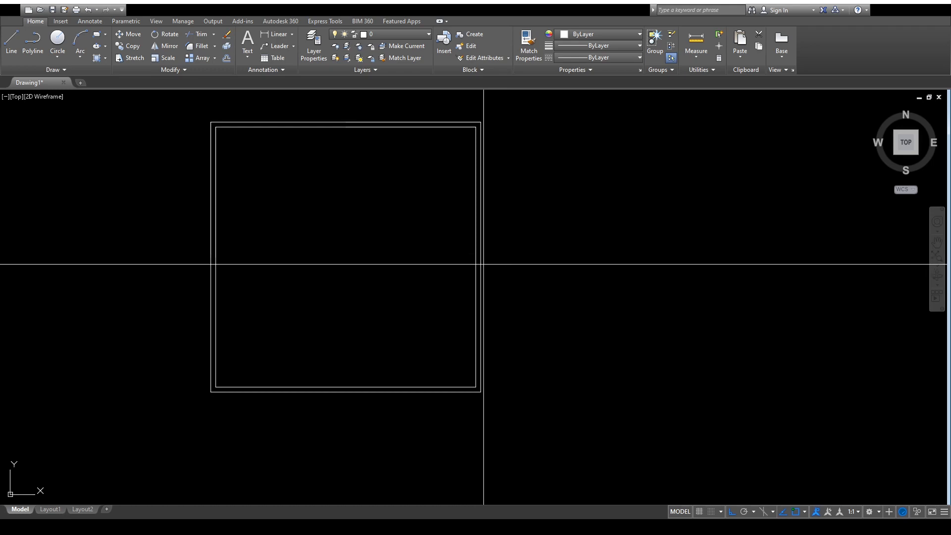
{"action": "left_click", "coordinate": [476, 259]}
{"action": "left_click", "coordinate": [528, 271]}
{"action": "key", "text": "Return"}
- Trim the part of the short horizontal line that extends beyond the outer square
{"action": "type", "text": "tr"}
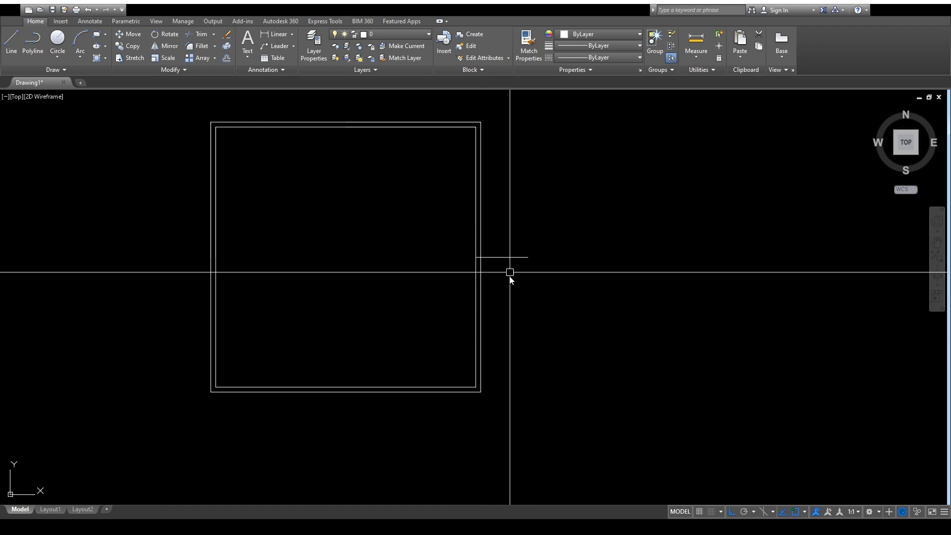
{"action": "key", "text": "Return"}
{"action": "left_click", "coordinate": [481, 269]}
{"action": "key", "text": "Return"}
{"action": "left_click", "coordinate": [513, 257]}
{"action": "key", "text": "Return"}
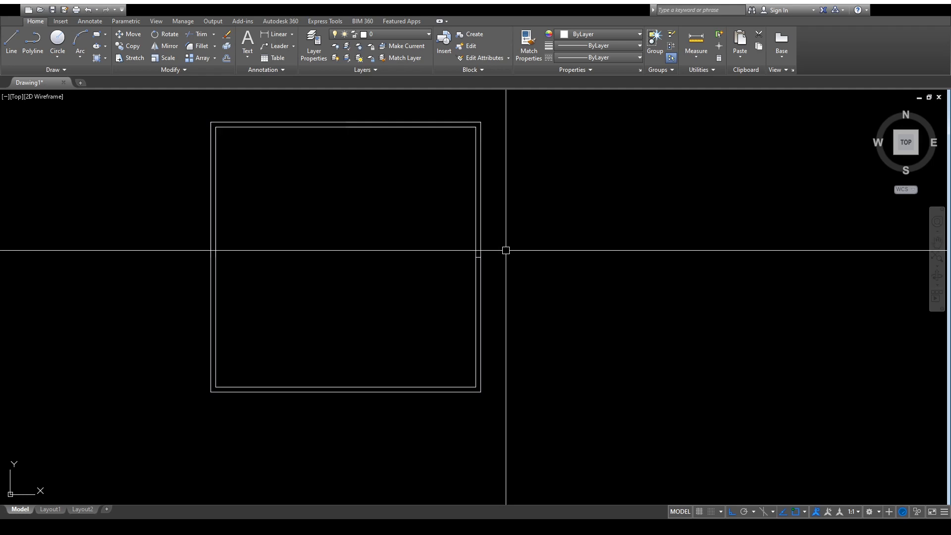
- Offset the short line between the two squares once above and once below at equal distances
{"action": "scroll", "coordinate": [506, 251], "scroll_direction": "up", "scroll_amount": 4}
{"action": "scroll", "coordinate": [510, 276], "scroll_direction": "down", "scroll_amount": 4}
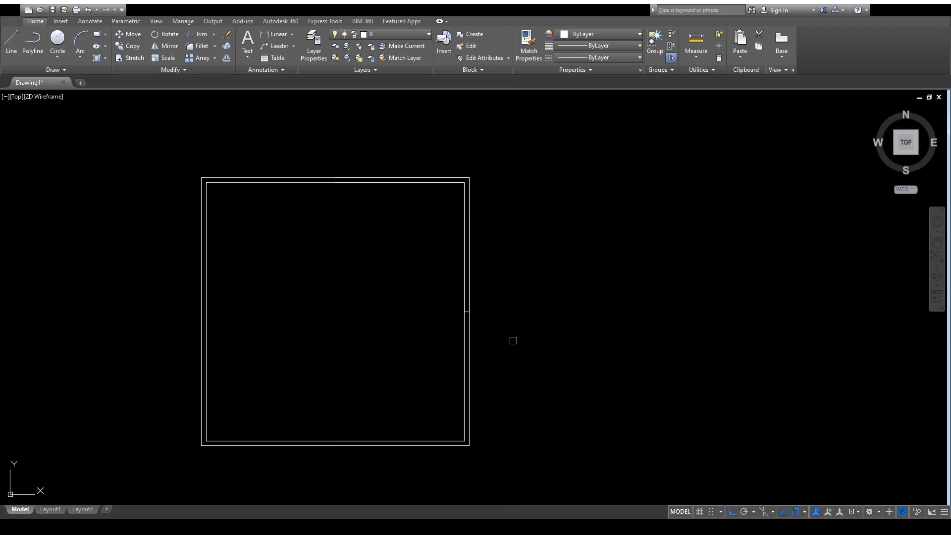
{"action": "scroll", "coordinate": [463, 321], "scroll_direction": "up", "scroll_amount": 4}
{"action": "scroll", "coordinate": [468, 300], "scroll_direction": "down", "scroll_amount": 5}
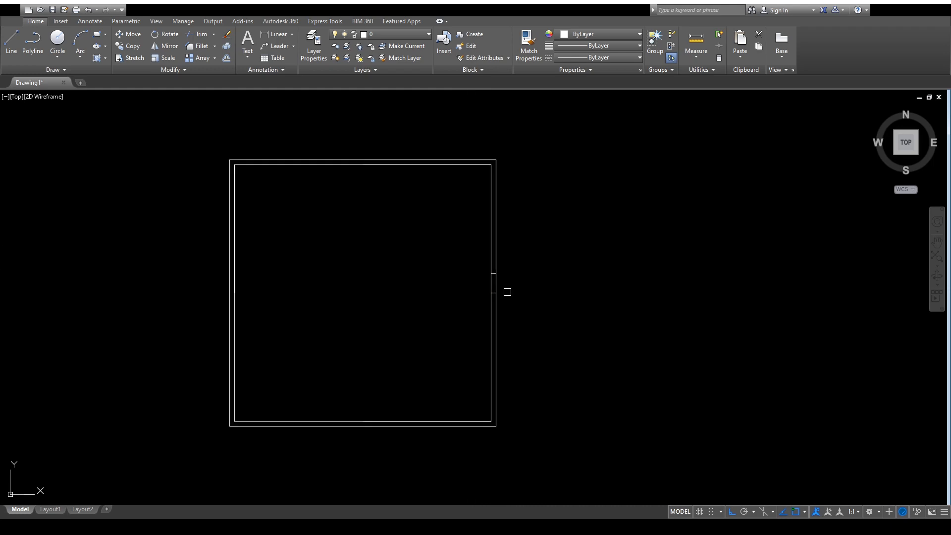
{"action": "scroll", "coordinate": [505, 291], "scroll_direction": "up", "scroll_amount": 5}
{"action": "scroll", "coordinate": [494, 383], "scroll_direction": "down", "scroll_amount": 4}
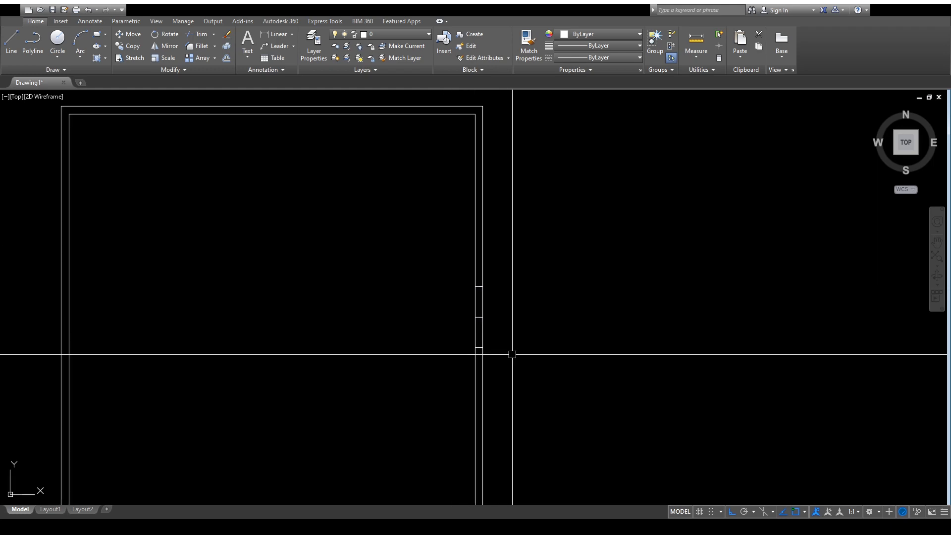
- Trim both wall lines between the two outer short lines and remove the middle line to create an opening
{"action": "left_click", "coordinate": [532, 383]}
{"action": "left_click", "coordinate": [454, 241]}
{"action": "key", "text": "Return"}
{"action": "left_click", "coordinate": [519, 336]}
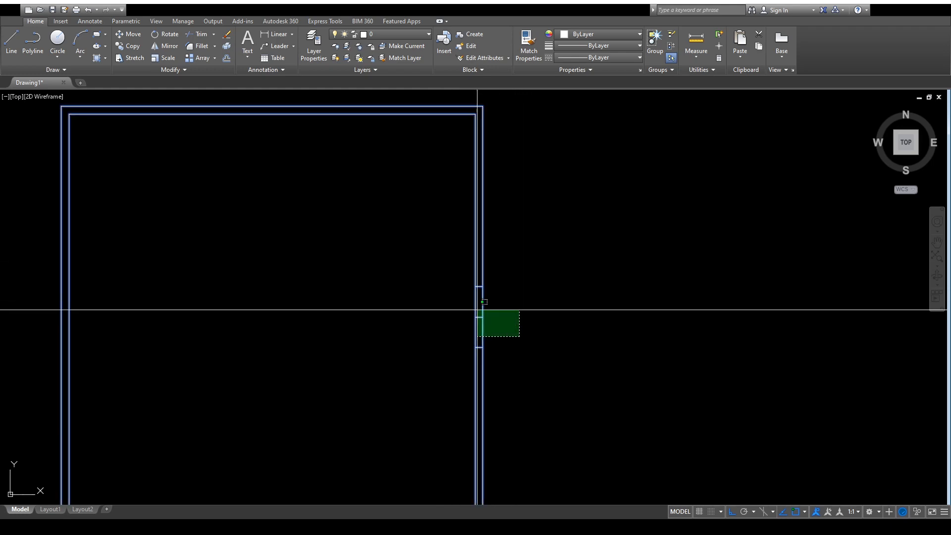
{"action": "left_click", "coordinate": [438, 300]}
{"action": "key", "text": "Return"}
{"action": "scroll", "coordinate": [457, 331], "scroll_direction": "up", "scroll_amount": 3}
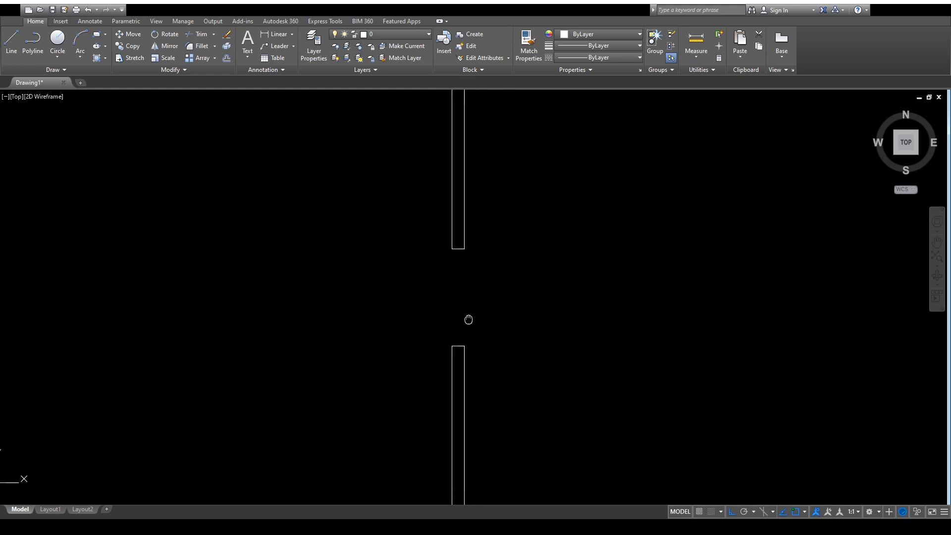
- Examine the walled square and the rounded rectangle, selecting and deselecting the rectangle's lower straight edge
{"action": "scroll", "coordinate": [456, 331], "scroll_direction": "down", "scroll_amount": 5}
{"action": "middle_click_drag", "start_coordinate": [490, 346], "coordinate": [471, 333]}
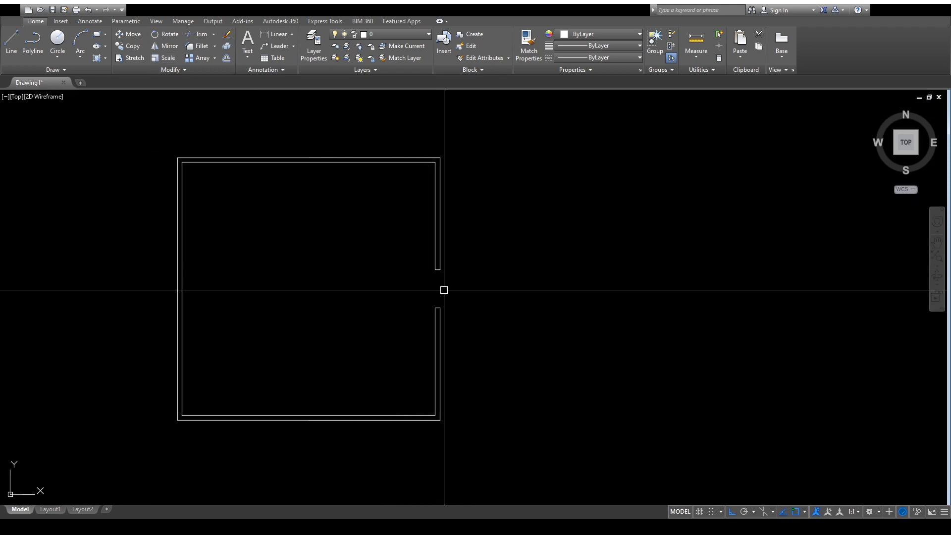
{"action": "mouse_move", "coordinate": [506, 398]}
{"action": "middle_mouse_down"}
{"action": "mouse_move", "coordinate": [371, 323]}
{"action": "mouse_move", "coordinate": [401, 339]}
{"action": "mouse_move", "coordinate": [420, 319]}
{"action": "mouse_move", "coordinate": [463, 329]}
{"action": "mouse_move", "coordinate": [616, 320]}
{"action": "middle_mouse_up"}
{"action": "scroll", "coordinate": [371, 323], "scroll_direction": "down", "scroll_amount": 2}
{"action": "scroll", "coordinate": [420, 319], "scroll_direction": "down", "scroll_amount": 4}
{"action": "middle_click_drag", "start_coordinate": [612, 373], "coordinate": [527, 354]}
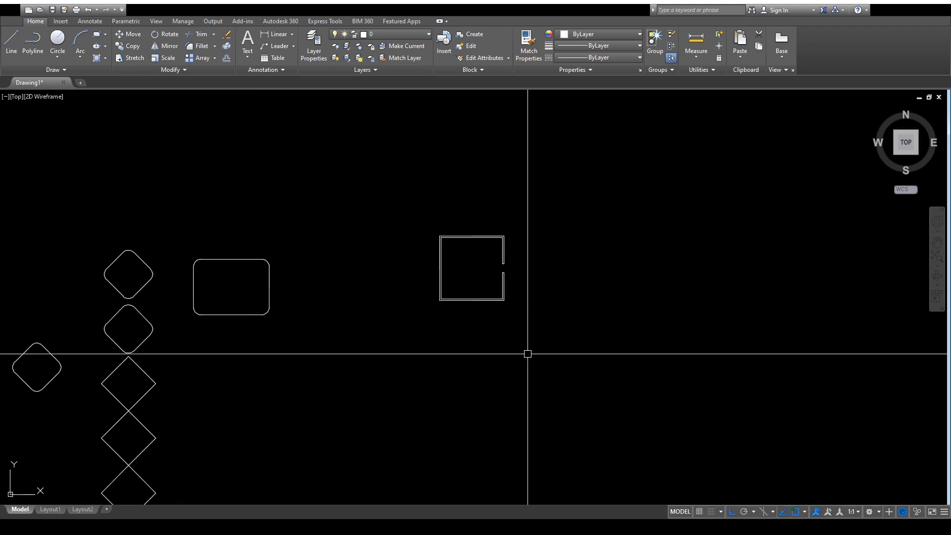
{"action": "scroll", "coordinate": [232, 314], "scroll_direction": "up", "scroll_amount": 2}
{"action": "left_click", "coordinate": [230, 317]}
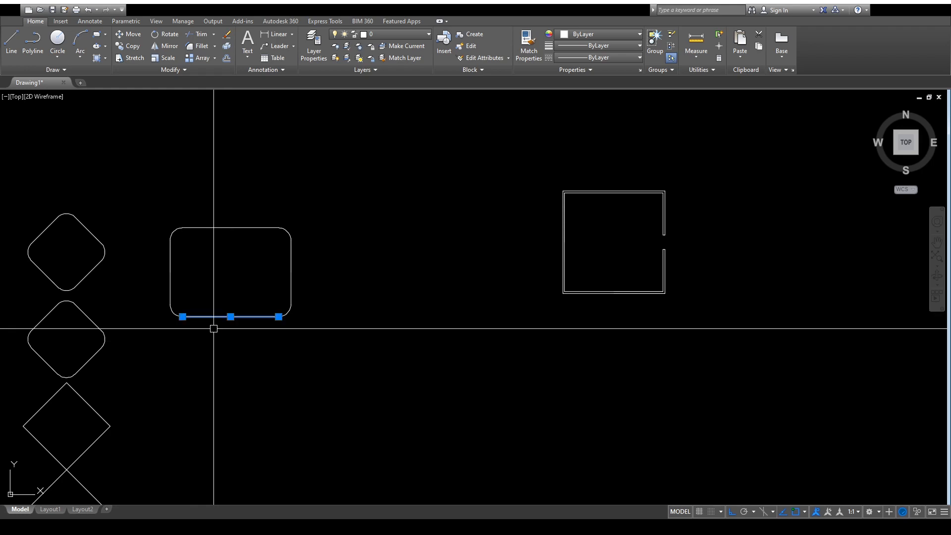
{"action": "key", "text": "Escape"}
{"action": "left_click", "coordinate": [231, 317]}
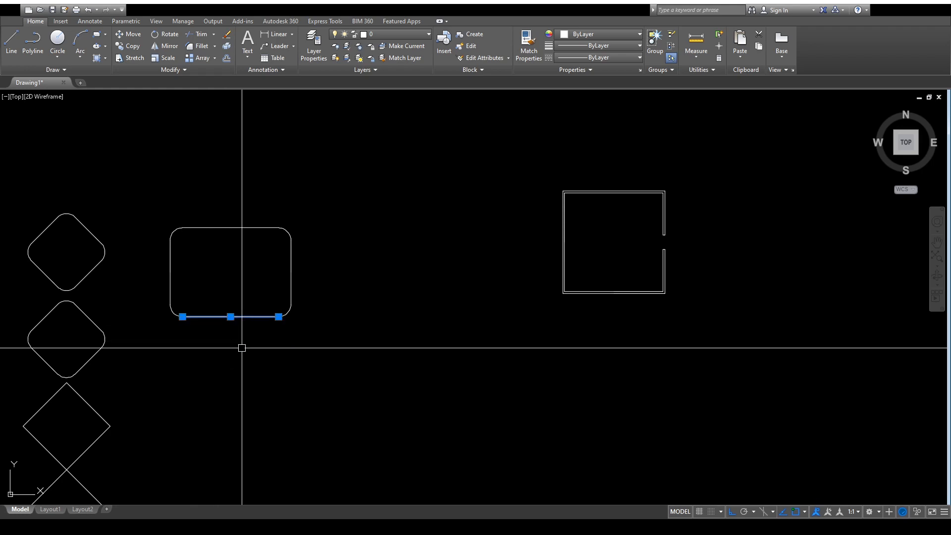
{"action": "key", "text": "Escape"}
{"action": "middle_click_drag", "start_coordinate": [346, 382], "coordinate": [252, 371]}
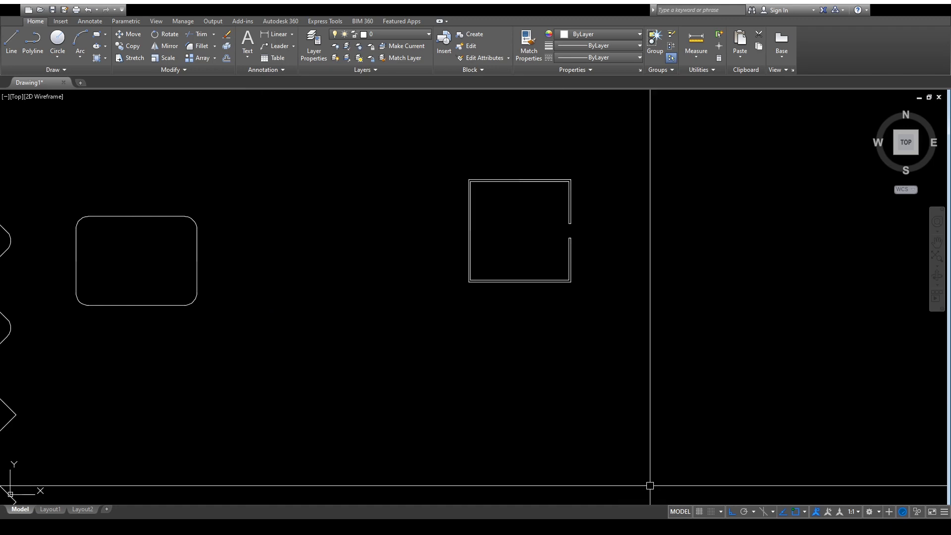
- Turn off object snap and select the square's outer wall outline to inspect its grips, clearing the selection
{"action": "left_click", "coordinate": [793, 514]}
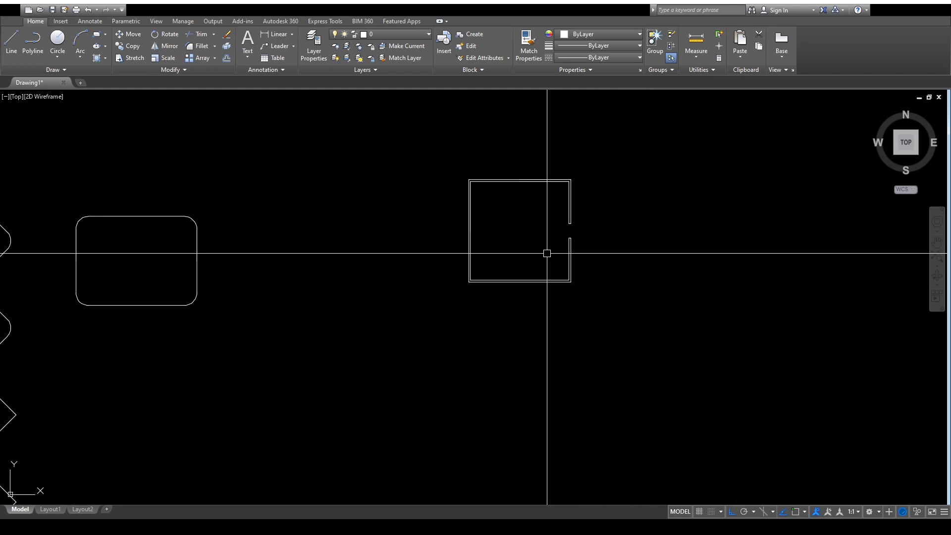
{"action": "scroll", "coordinate": [548, 254], "scroll_direction": "up", "scroll_amount": 4}
{"action": "middle_click_drag", "start_coordinate": [548, 255], "coordinate": [497, 389]}
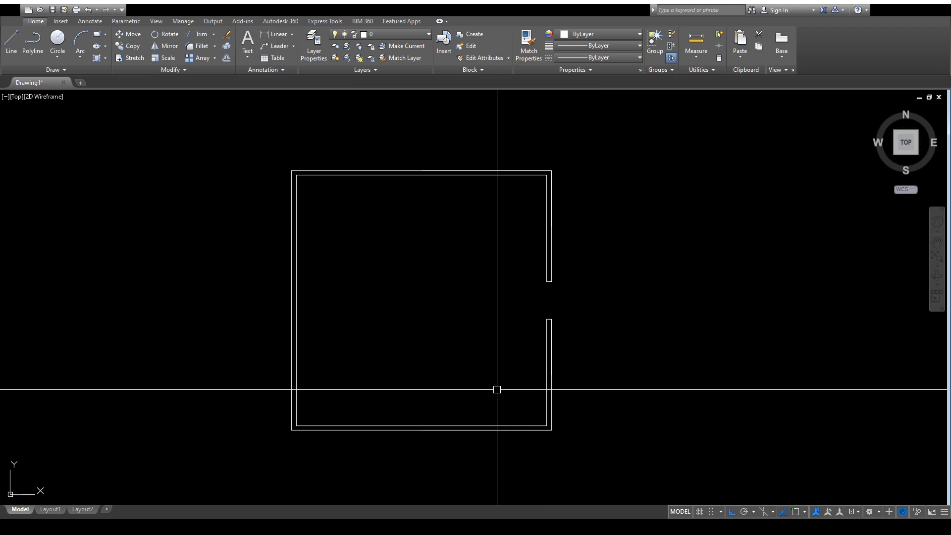
{"action": "left_click", "coordinate": [471, 429]}
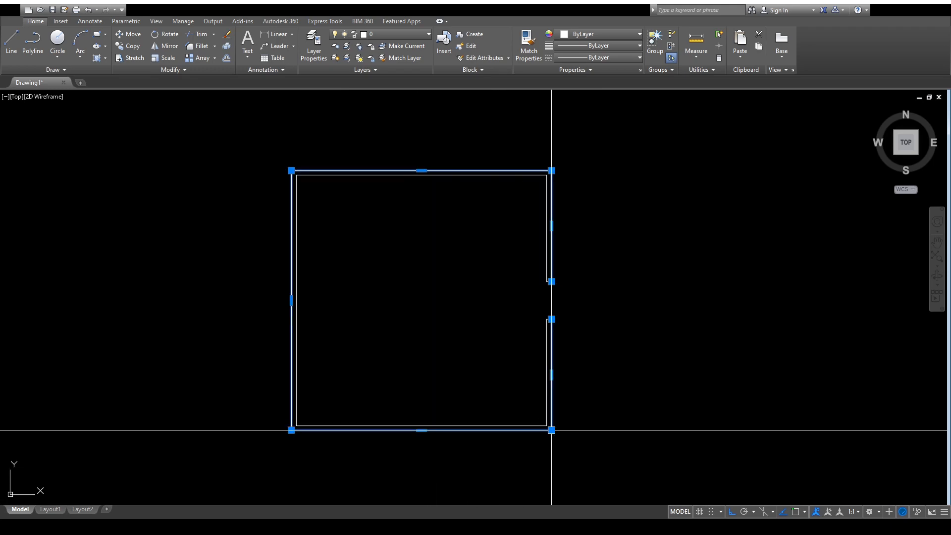
{"action": "middle_click_drag", "start_coordinate": [424, 448], "coordinate": [506, 371]}
{"action": "scroll", "coordinate": [467, 345], "scroll_direction": "down", "scroll_amount": 2}
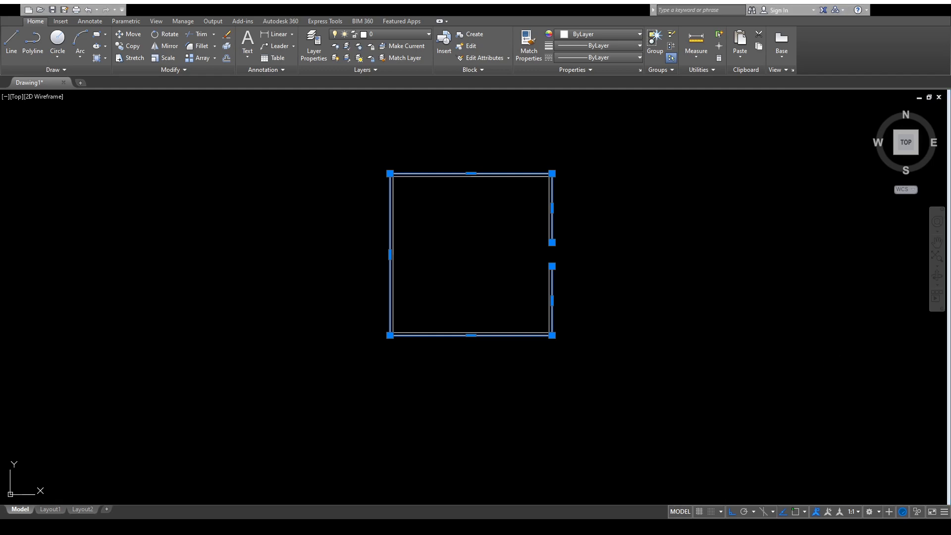
{"action": "key", "text": "Escape"}
- Turn object snap back on, toggling it off and on once to compare the two states
{"action": "scroll", "coordinate": [568, 325], "scroll_direction": "down", "scroll_amount": 4}
{"action": "middle_click_drag", "start_coordinate": [533, 364], "coordinate": [685, 298]}
{"action": "middle_click_drag", "start_coordinate": [501, 306], "coordinate": [516, 314]}
{"action": "scroll", "coordinate": [510, 300], "scroll_direction": "up", "scroll_amount": 4}
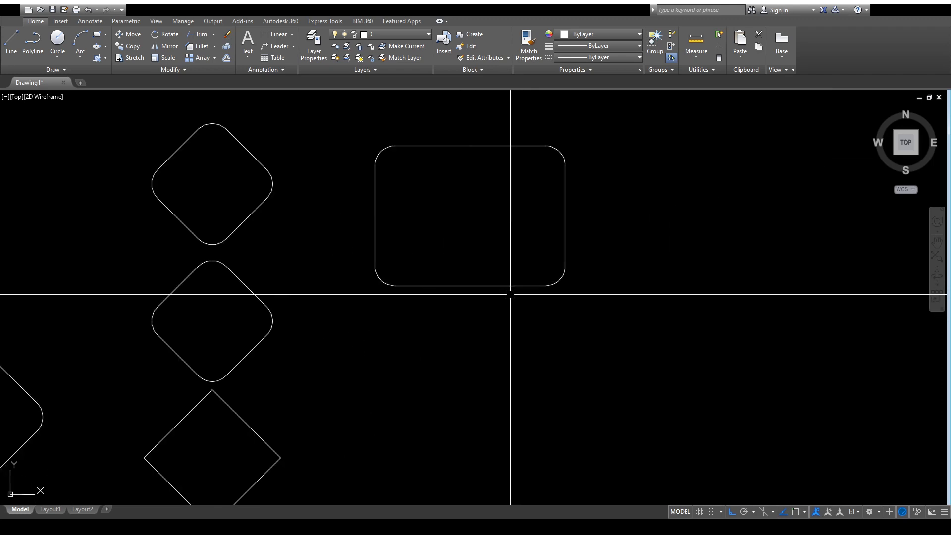
{"action": "scroll", "coordinate": [604, 273], "scroll_direction": "down", "scroll_amount": 6}
{"action": "scroll", "coordinate": [564, 291], "scroll_direction": "up", "scroll_amount": 4}
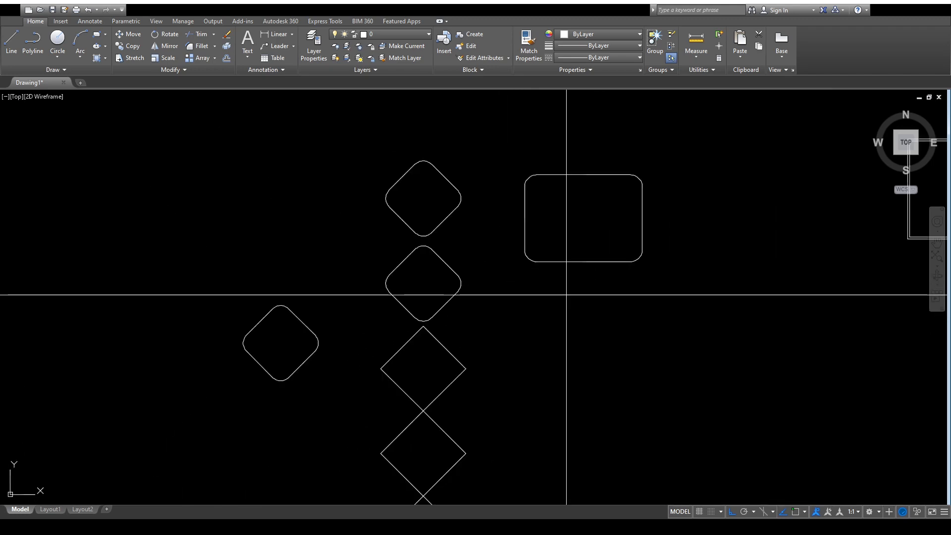
{"action": "scroll", "coordinate": [599, 251], "scroll_direction": "up", "scroll_amount": 6}
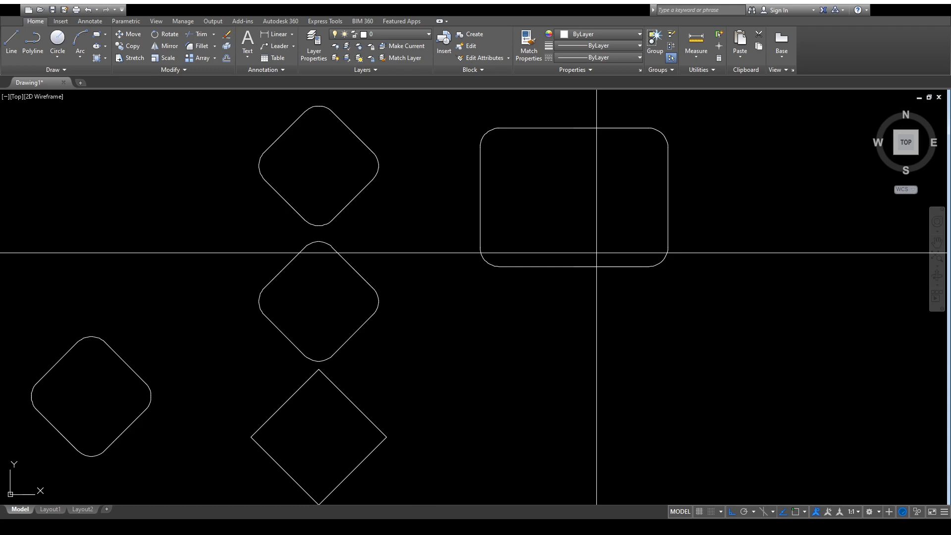
{"action": "left_click", "coordinate": [796, 513]}
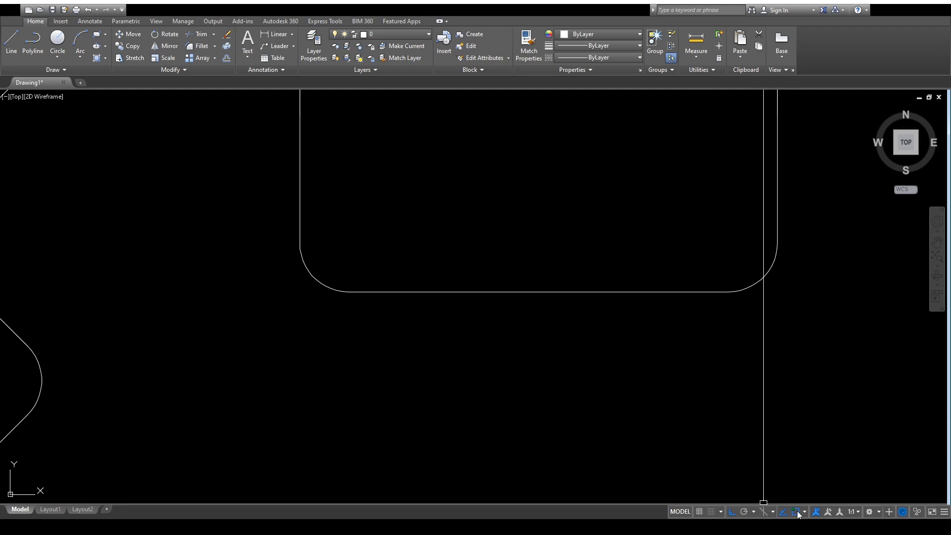
{"action": "left_click", "coordinate": [796, 512]}
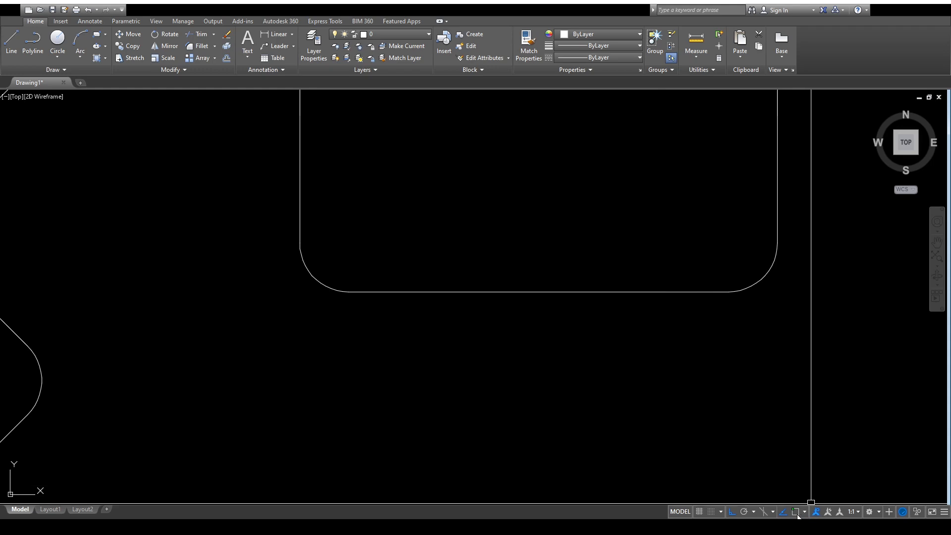
{"action": "left_click", "coordinate": [797, 515]}
- Draw a short vertical line downward from the midpoint of the rounded rectangle's lower edge using object snap
{"action": "scroll", "coordinate": [473, 367], "scroll_direction": "down", "scroll_amount": 2}
{"action": "middle_click_drag", "start_coordinate": [476, 367], "coordinate": [376, 376]}
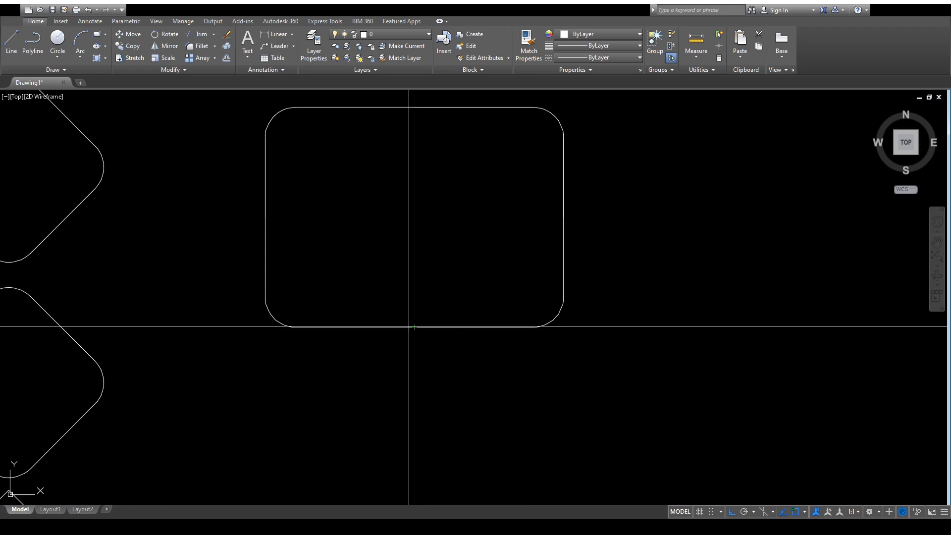
{"action": "scroll", "coordinate": [429, 347], "scroll_direction": "down", "scroll_amount": 6}
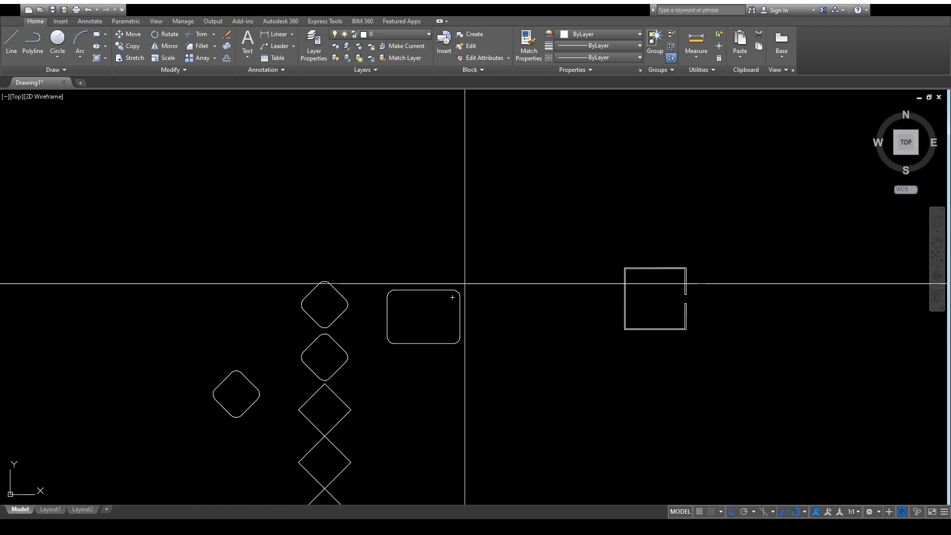
{"action": "scroll", "coordinate": [466, 280], "scroll_direction": "down", "scroll_amount": 3}
{"action": "middle_click_drag", "start_coordinate": [495, 403], "coordinate": [513, 226]}
{"action": "scroll", "coordinate": [513, 226], "scroll_direction": "up", "scroll_amount": 6}
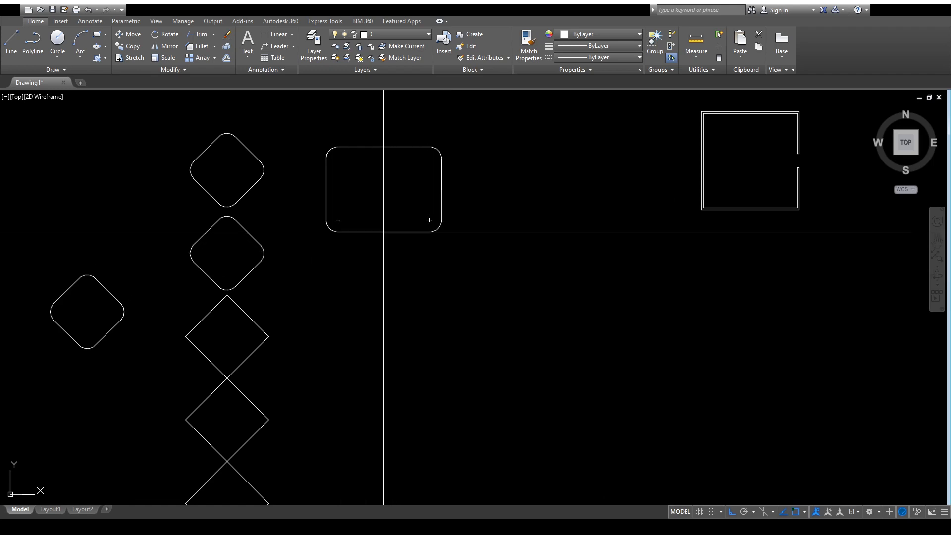
{"action": "scroll", "coordinate": [388, 222], "scroll_direction": "up", "scroll_amount": 3}
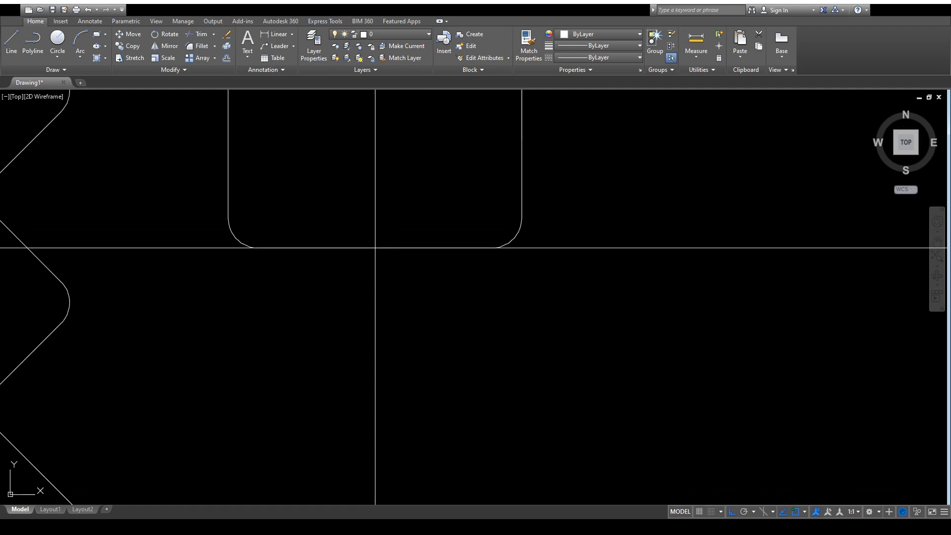
{"action": "scroll", "coordinate": [375, 248], "scroll_direction": "up", "scroll_amount": 3}
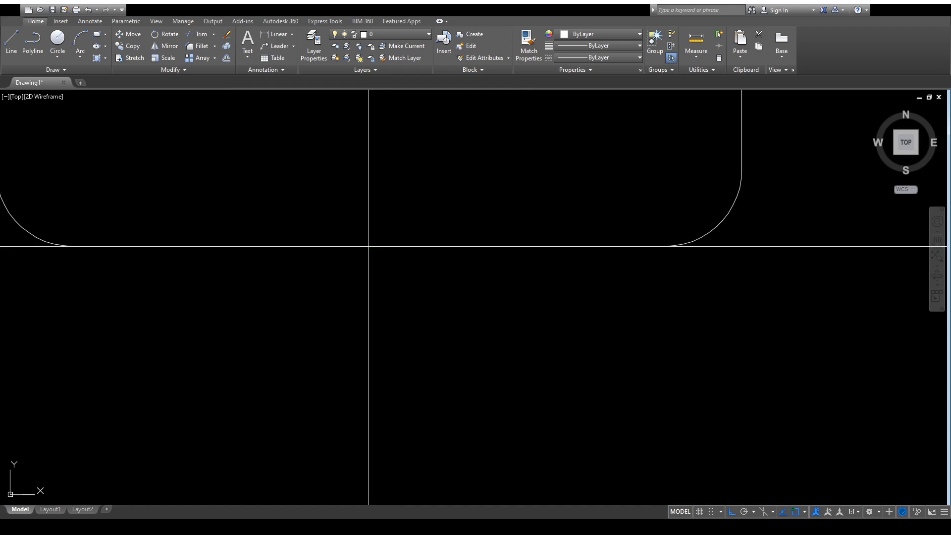
{"action": "left_click", "coordinate": [369, 246]}
{"action": "scroll", "coordinate": [369, 246], "scroll_direction": "down", "scroll_amount": 8}
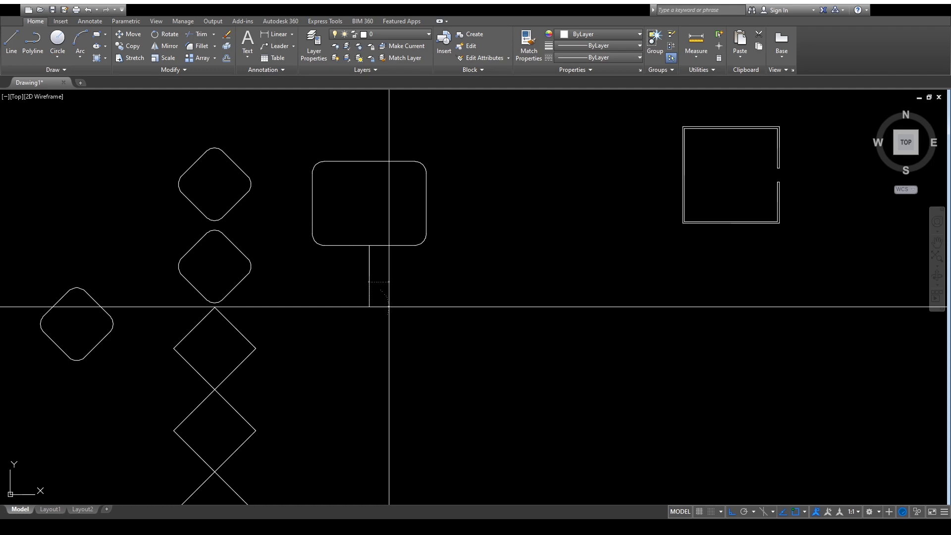
{"action": "left_click", "coordinate": [389, 307]}
{"action": "key", "text": "Return"}
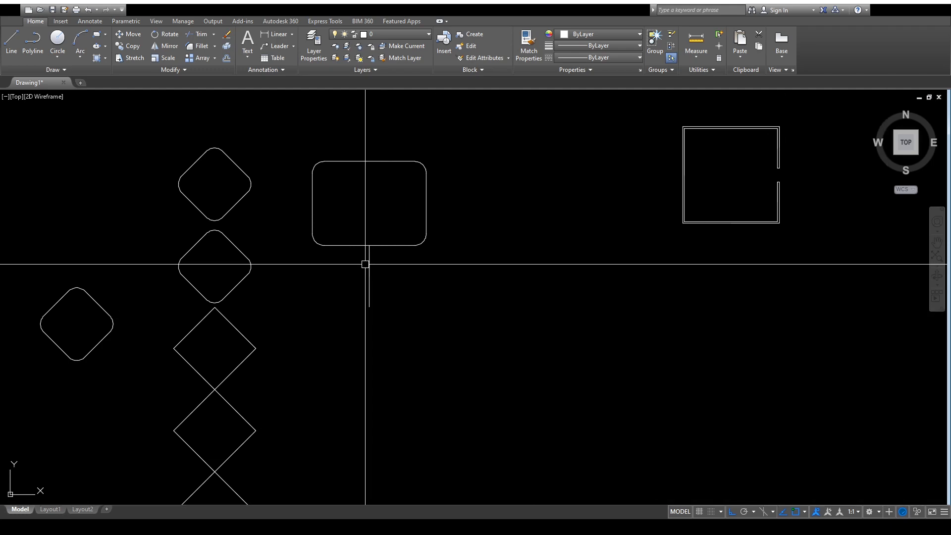
- Erase the short vertical line below the rounded rectangle
{"action": "left_click", "coordinate": [411, 292]}
{"action": "left_click", "coordinate": [338, 272]}
{"action": "key", "text": "Delete"}
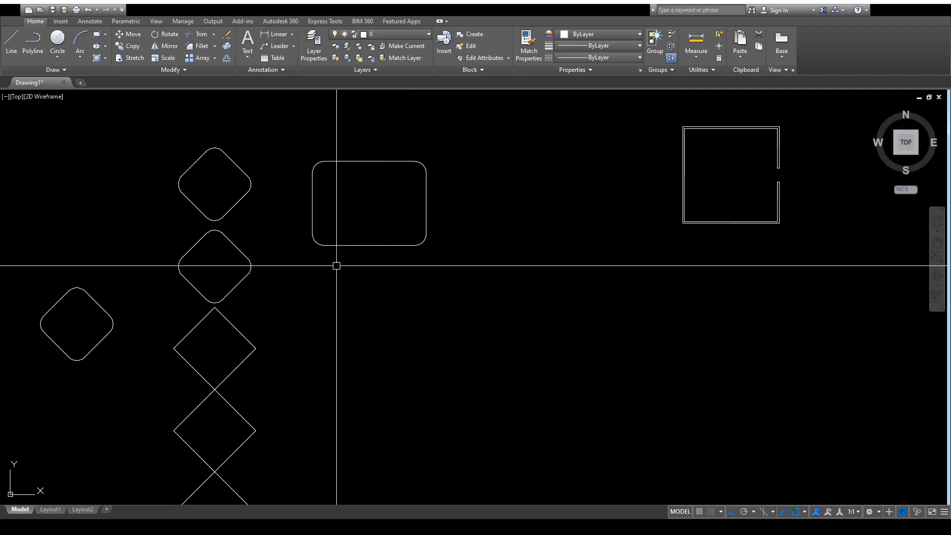
- Draw a triangular tail below the rounded rectangle: a vertical line down from the lower edge's left endpoint and a slanted line back to its midpoint
{"action": "scroll", "coordinate": [319, 240], "scroll_direction": "up", "scroll_amount": 2}
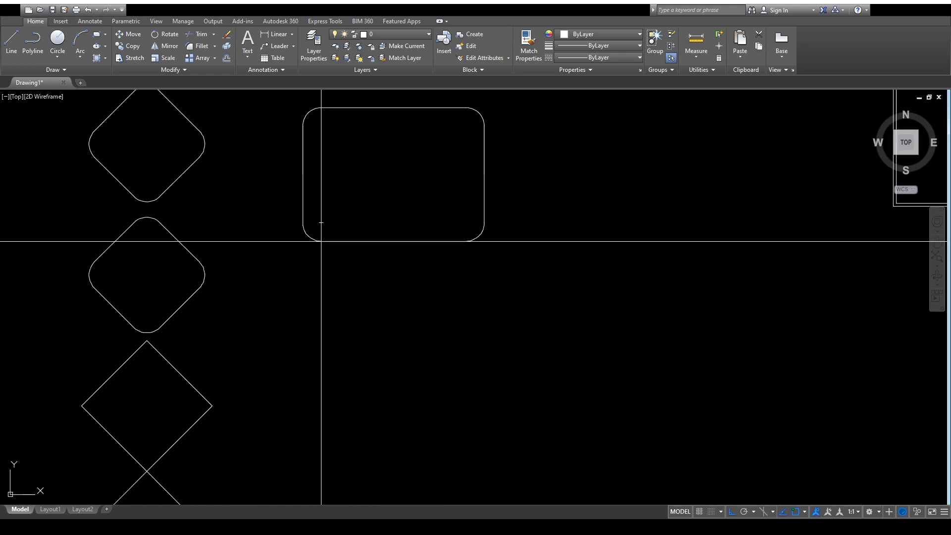
{"action": "left_click", "coordinate": [321, 241]}
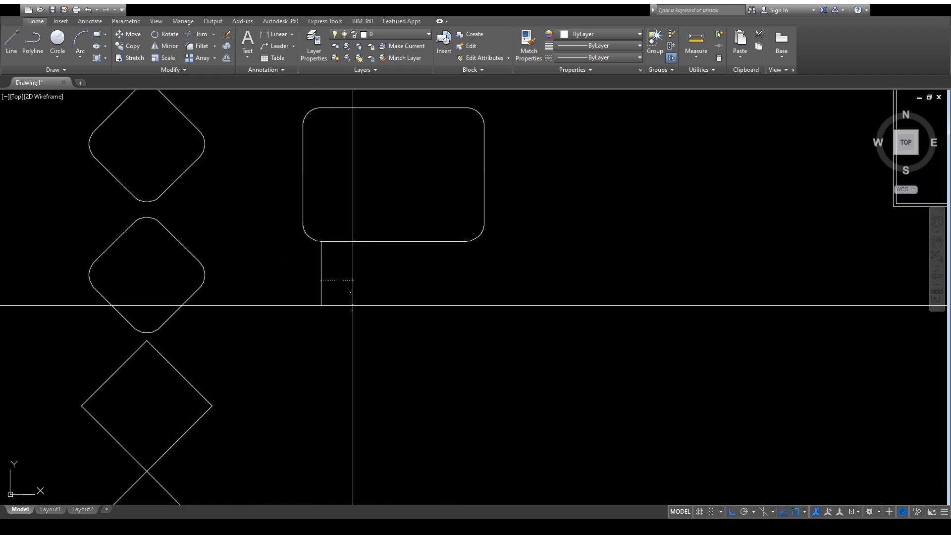
{"action": "left_click", "coordinate": [353, 305]}
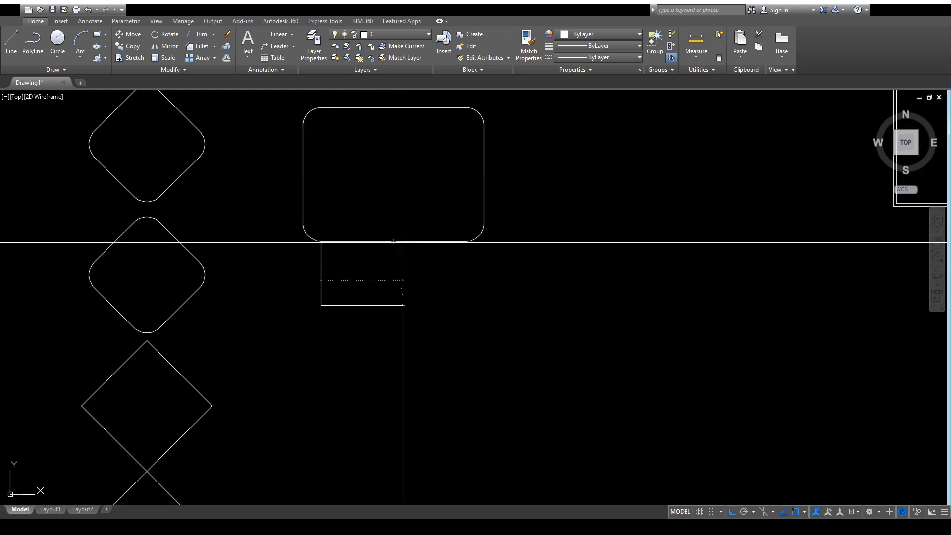
{"action": "left_click", "coordinate": [394, 242]}
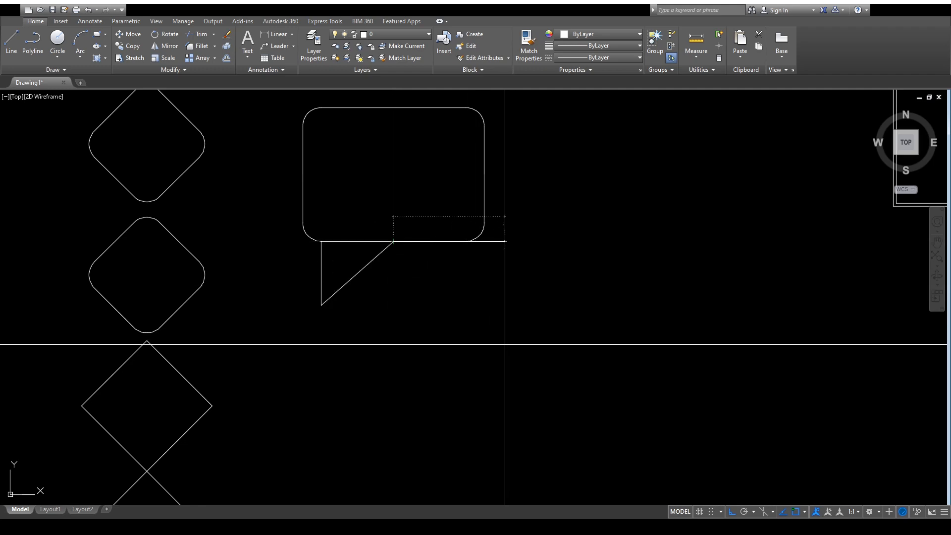
{"action": "key", "text": "Escape"}
{"action": "middle_click_drag", "start_coordinate": [337, 340], "coordinate": [307, 324]}
{"action": "scroll", "coordinate": [367, 367], "scroll_direction": "down", "scroll_amount": 3}
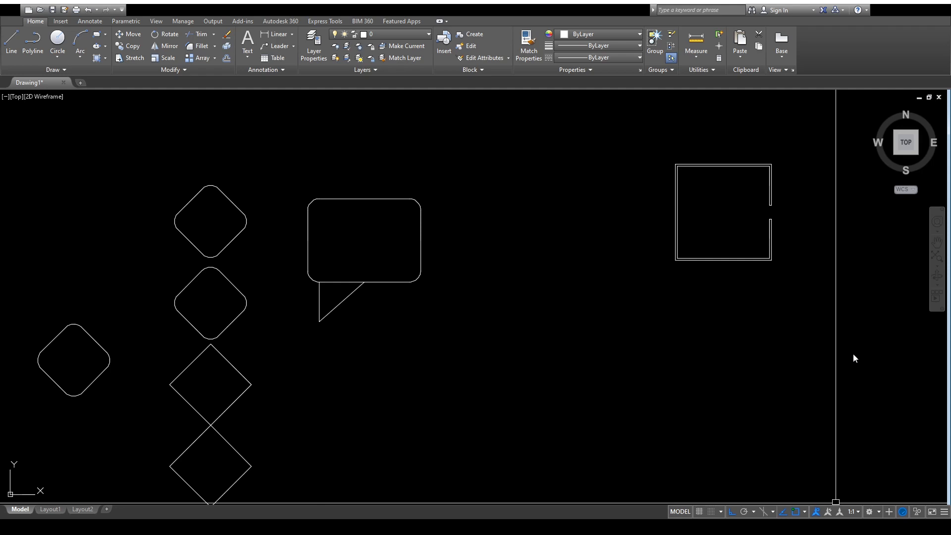
- Erase both tail lines together with a selection window and undo the erasure
{"action": "left_click", "coordinate": [359, 318]}
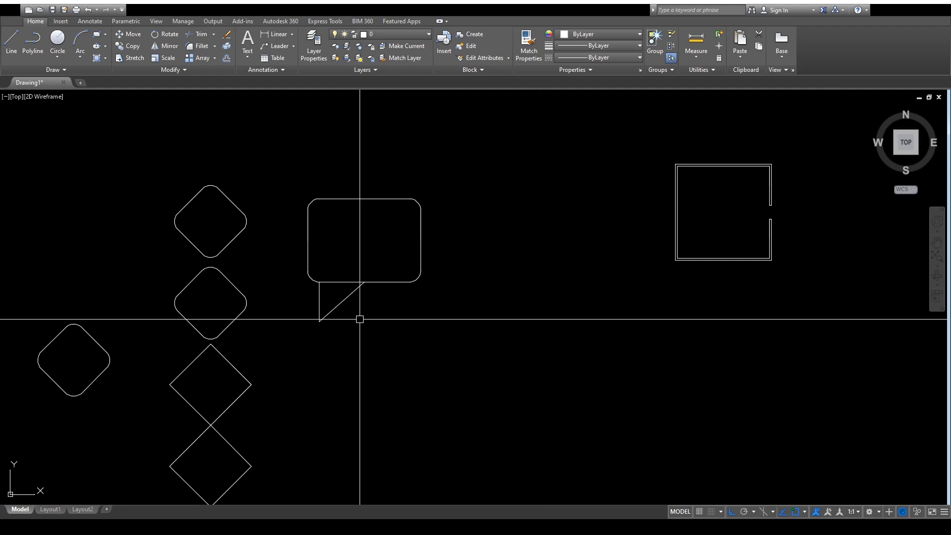
{"action": "left_click", "coordinate": [302, 298]}
{"action": "key", "text": "Delete"}
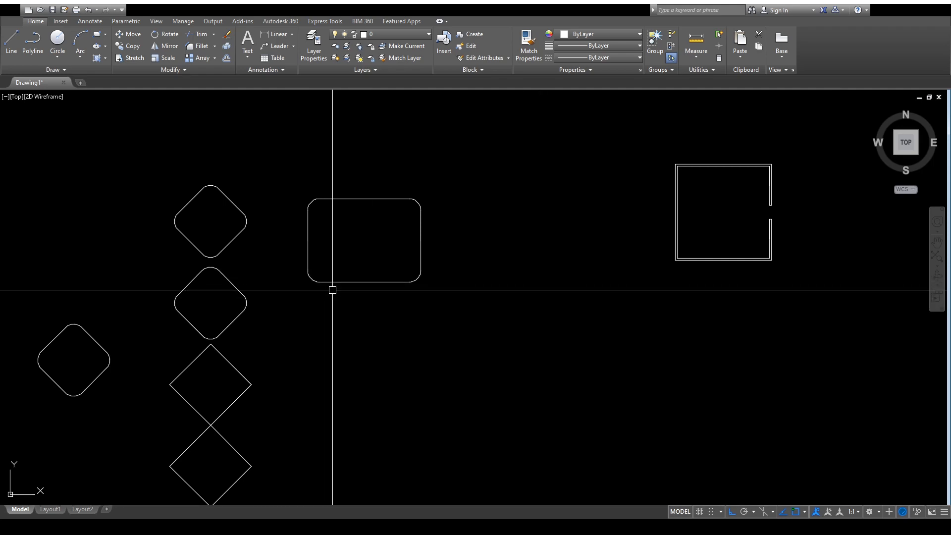
{"action": "key", "text": "ctrl+z"}
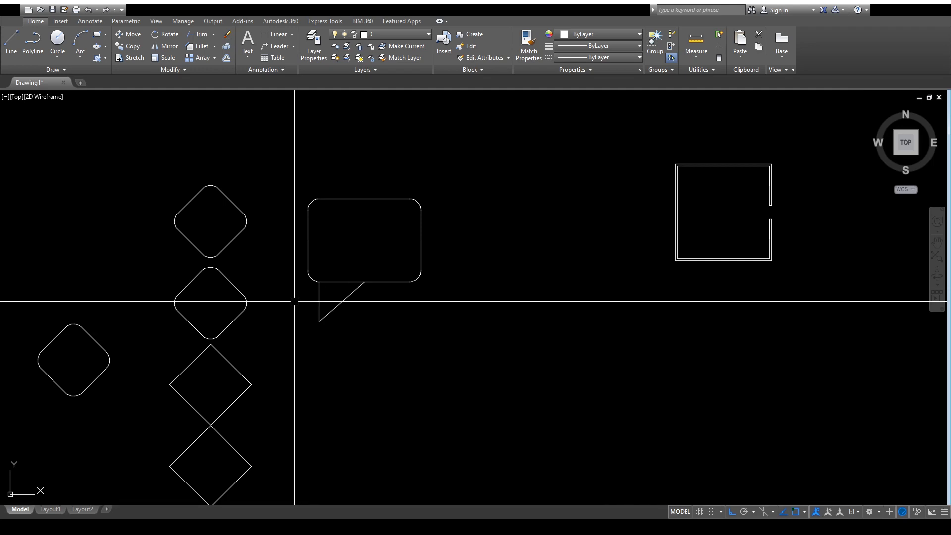
- Select the slanted and vertical tail lines individually and erase them both
{"action": "left_click", "coordinate": [325, 315]}
{"action": "key", "text": "Escape"}
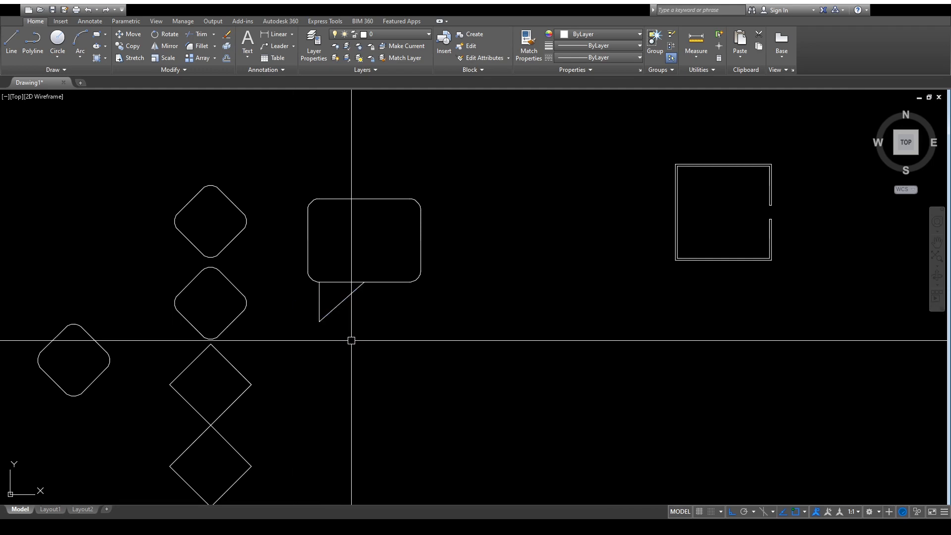
{"action": "left_click", "coordinate": [327, 313]}
{"action": "left_click", "coordinate": [319, 308]}
{"action": "key", "text": "Delete"}
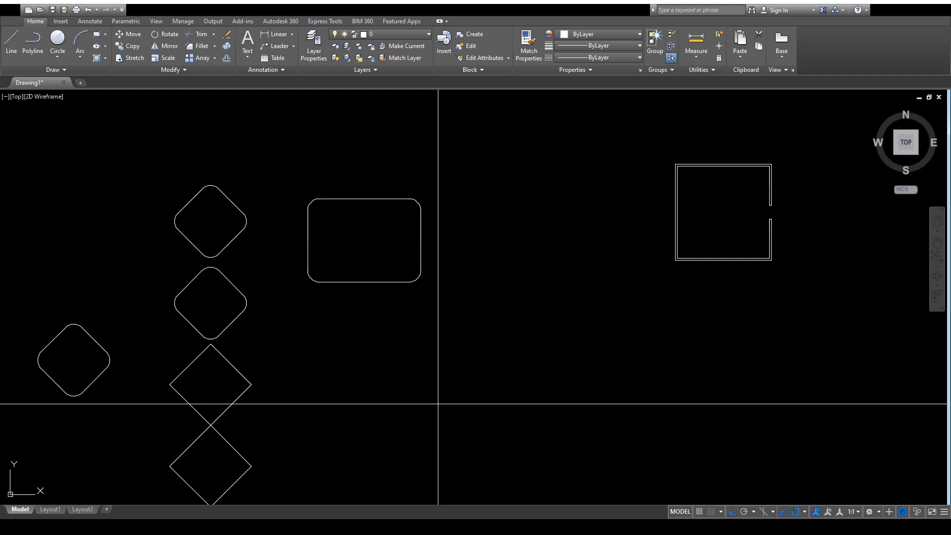
- Draw a closed triangular tail below the rounded rectangle: a vertical line down from the lower edge's left endpoint and a slanted line to its right endpoint
{"action": "left_click", "coordinate": [318, 284]}
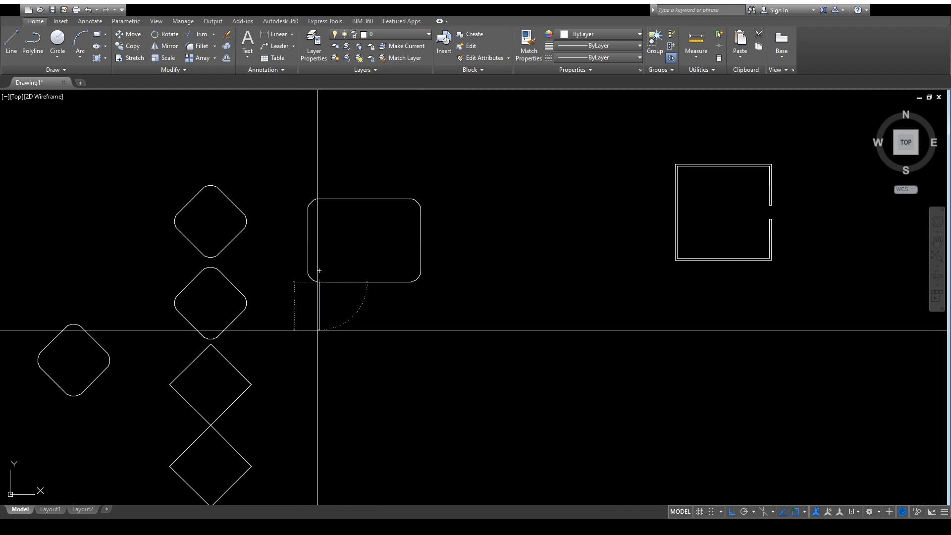
{"action": "left_click", "coordinate": [319, 322]}
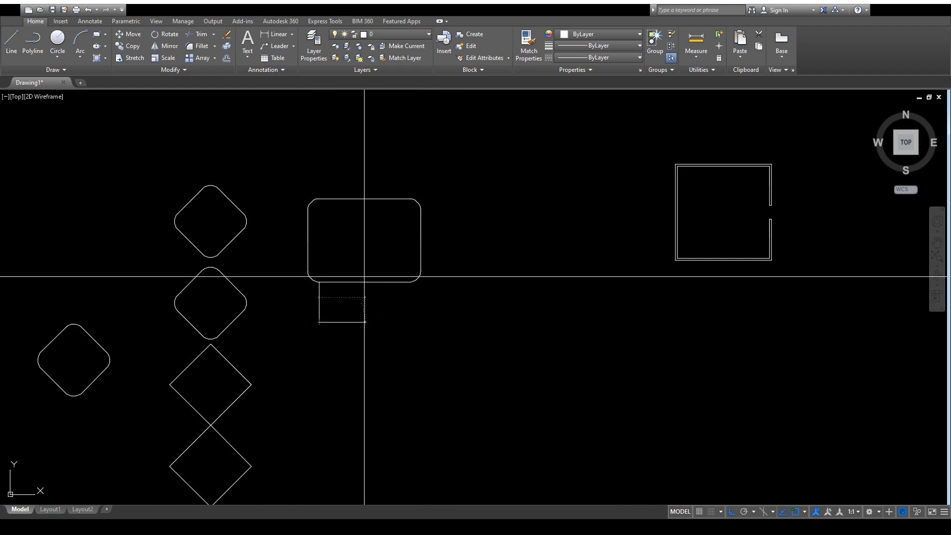
{"action": "scroll", "coordinate": [372, 288], "scroll_direction": "up", "scroll_amount": 4}
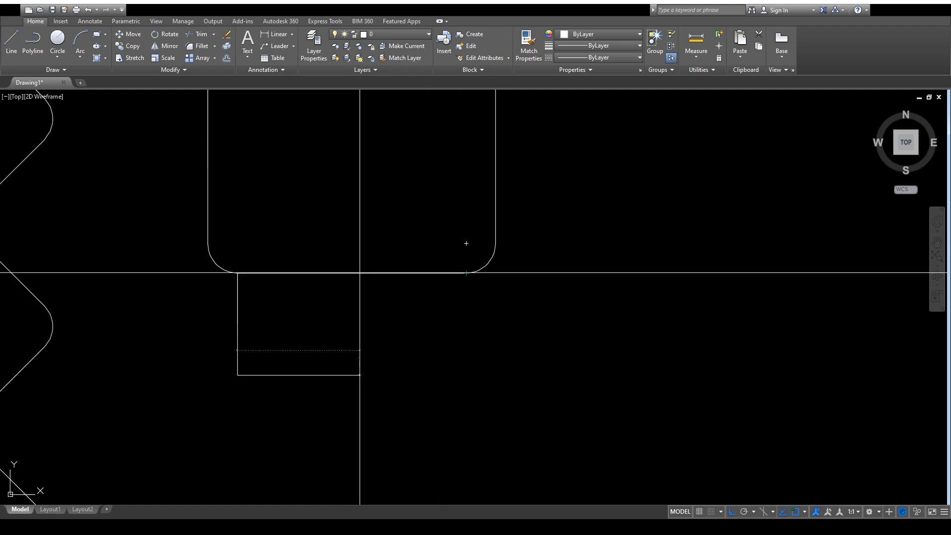
{"action": "type", "text": "c"}
{"action": "key", "text": "Return"}
{"action": "scroll", "coordinate": [436, 321], "scroll_direction": "up", "scroll_amount": 4}
{"action": "scroll", "coordinate": [433, 330], "scroll_direction": "down", "scroll_amount": 6}
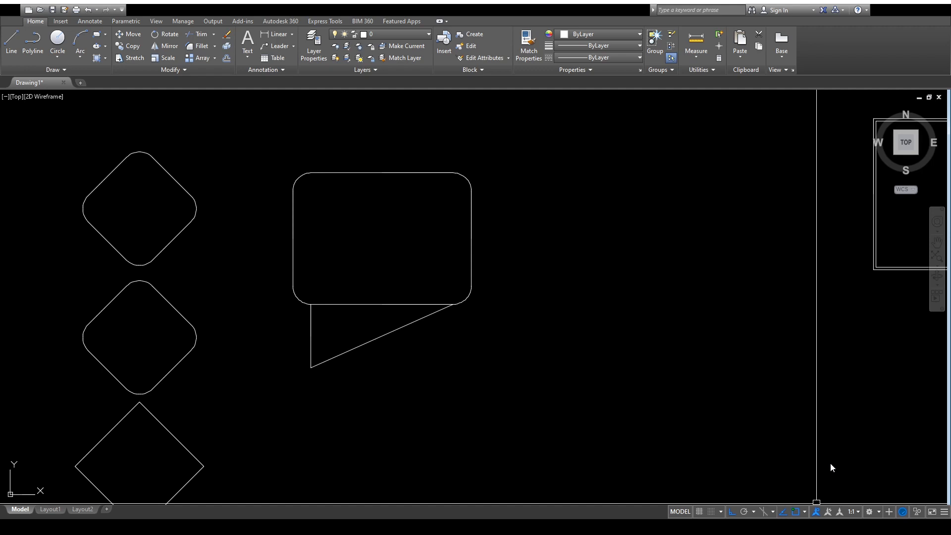
- Draw the upper, left and lower sides of an upright rectangle by eye beside the rounded rectangle, using orthogonal lines, and inspect the open corner
{"action": "scroll", "coordinate": [548, 352], "scroll_direction": "down", "scroll_amount": 5}
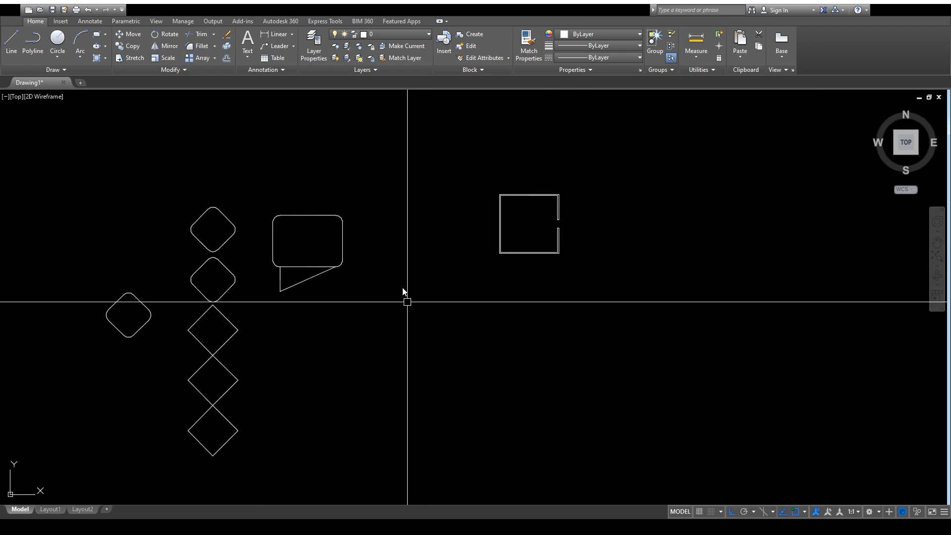
{"action": "key", "text": "F8"}
{"action": "type", "text": "l"}
{"action": "key", "text": "Return"}
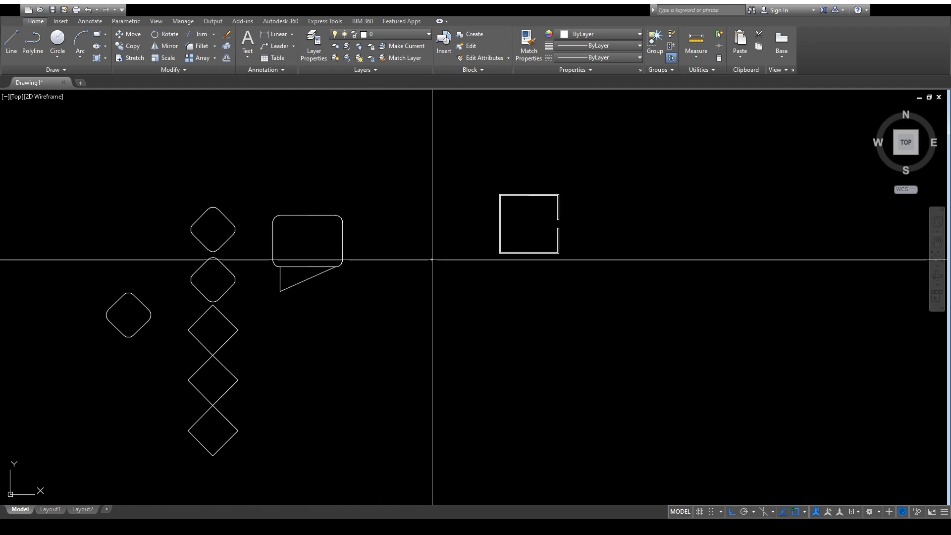
{"action": "left_click", "coordinate": [433, 260]}
{"action": "left_click", "coordinate": [354, 260]}
{"action": "left_click", "coordinate": [355, 365]}
{"action": "left_click", "coordinate": [433, 365]}
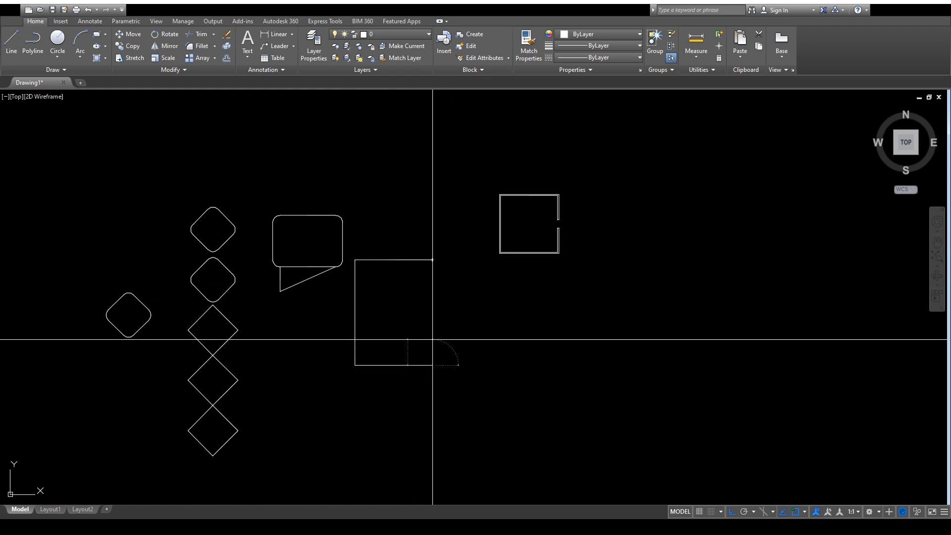
{"action": "scroll", "coordinate": [445, 267], "scroll_direction": "up", "scroll_amount": 6}
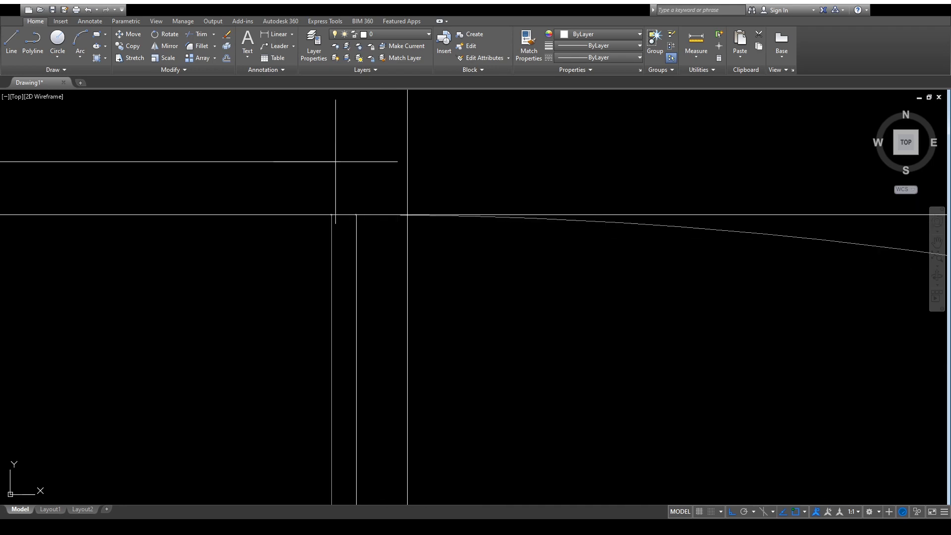
{"action": "scroll", "coordinate": [336, 161], "scroll_direction": "up", "scroll_amount": 3}
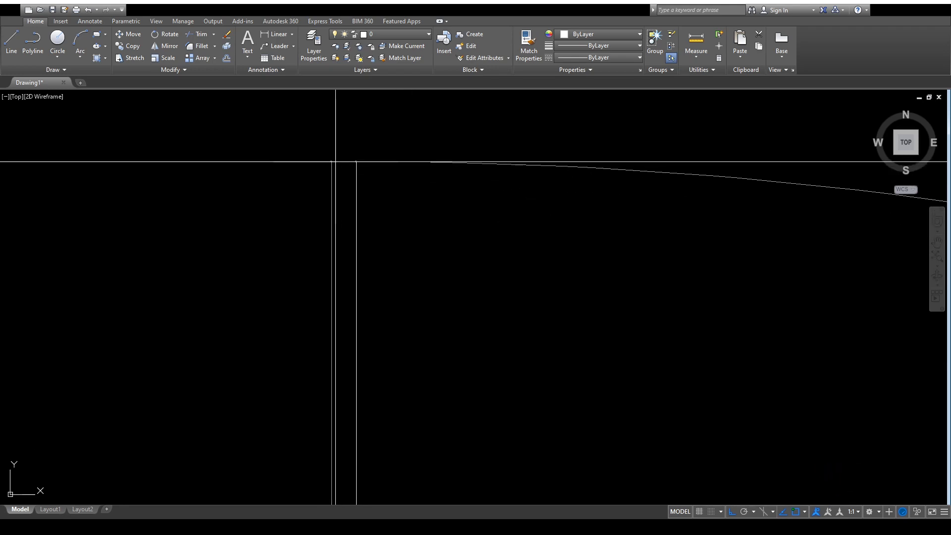
{"action": "scroll", "coordinate": [336, 162], "scroll_direction": "up", "scroll_amount": 4}
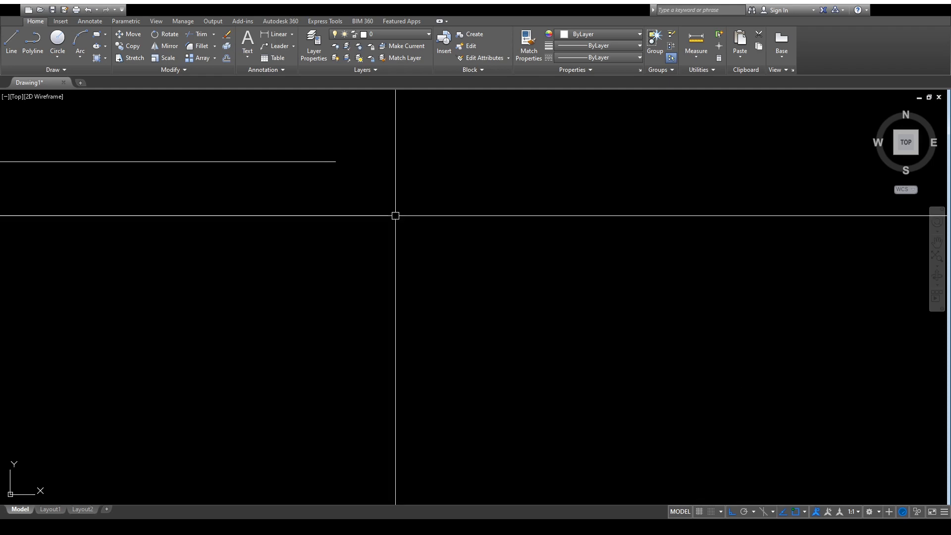
- Draw the rectangle's right side by eye from the lower edge up to the upper edge, and inspect how the lines meet at the corner
{"action": "scroll", "coordinate": [401, 207], "scroll_direction": "down", "scroll_amount": 6}
{"action": "type", "text": "l"}
{"action": "key", "text": "Return"}
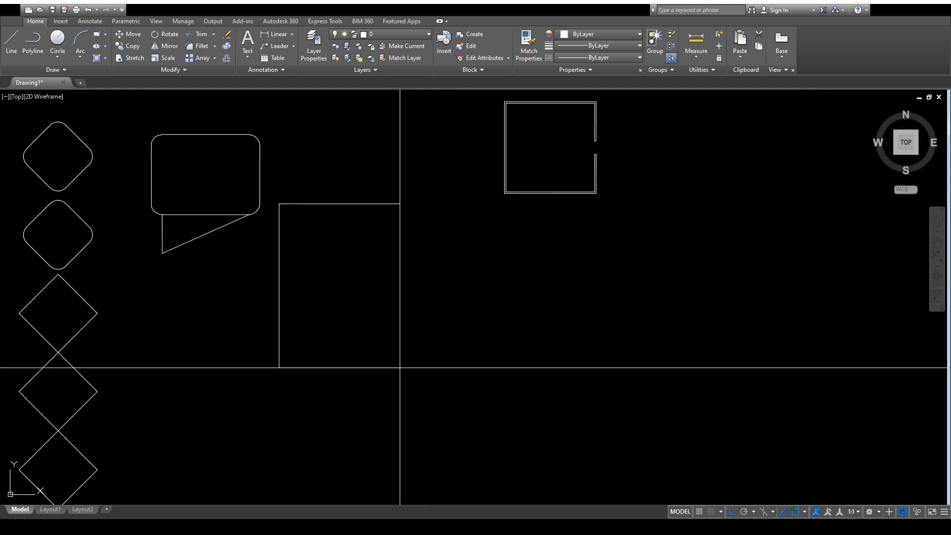
{"action": "left_click", "coordinate": [399, 367]}
{"action": "scroll", "coordinate": [409, 208], "scroll_direction": "up", "scroll_amount": 7}
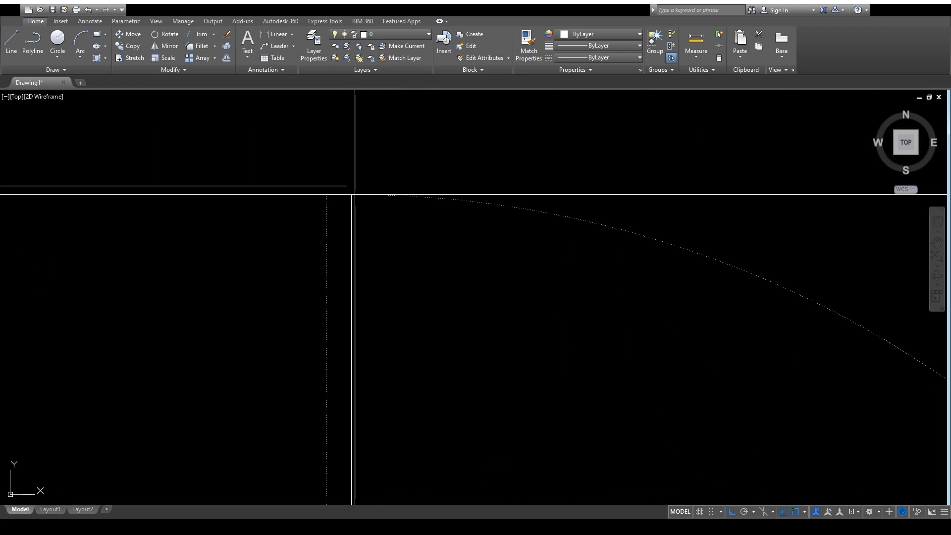
{"action": "left_click", "coordinate": [355, 195]}
{"action": "key", "text": "Escape"}
{"action": "scroll", "coordinate": [366, 208], "scroll_direction": "up", "scroll_amount": 6}
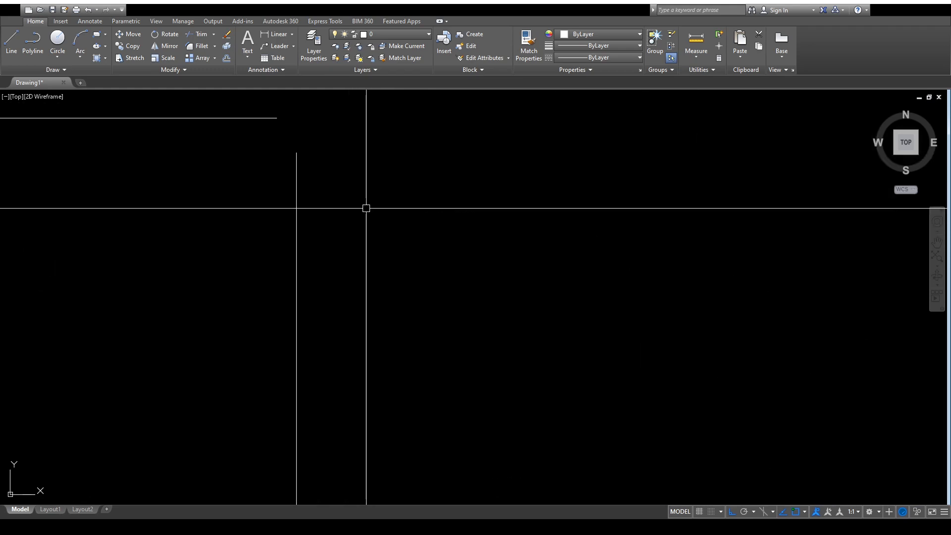
{"action": "scroll", "coordinate": [366, 209], "scroll_direction": "down", "scroll_amount": 8}
{"action": "left_click", "coordinate": [359, 238]}
{"action": "scroll", "coordinate": [346, 198], "scroll_direction": "up", "scroll_amount": 5}
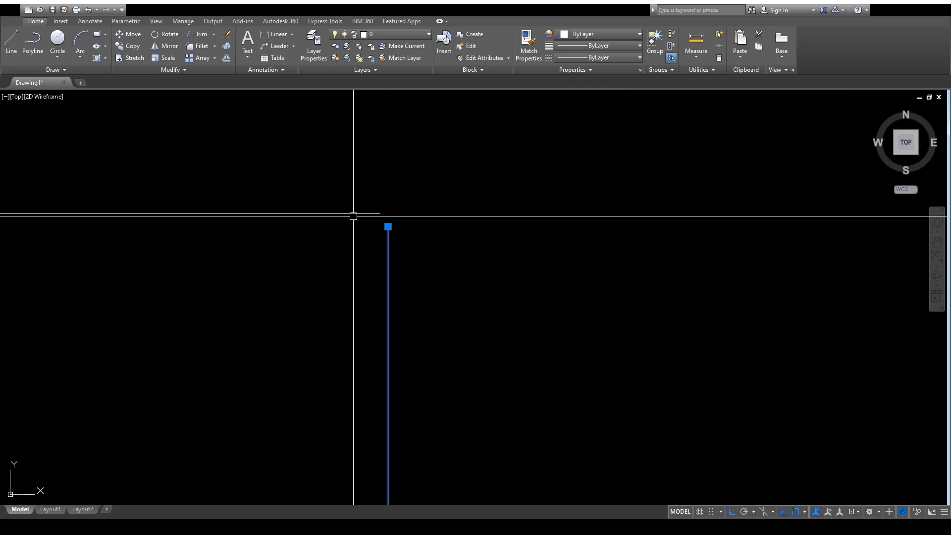
{"action": "key", "text": "Escape"}
- Erase all four lines of the rectangle beside the speech-bubble shape
{"action": "scroll", "coordinate": [419, 198], "scroll_direction": "down", "scroll_amount": 3}
{"action": "scroll", "coordinate": [418, 198], "scroll_direction": "down", "scroll_amount": 3}
{"action": "left_click", "coordinate": [384, 211]}
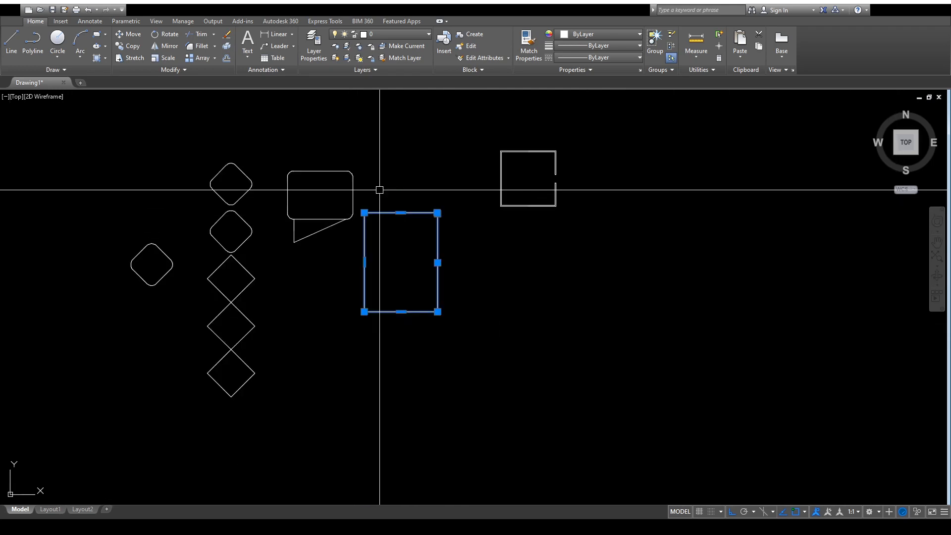
{"action": "key", "text": "Delete"}
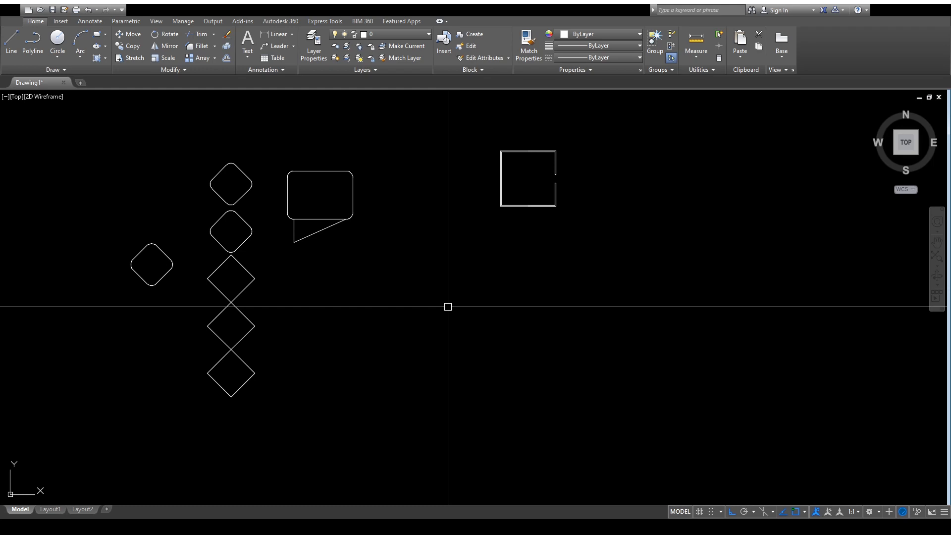
- Select every object in the drawing with one crossing window and erase them all
{"action": "scroll", "coordinate": [456, 304], "scroll_direction": "down", "scroll_amount": 5}
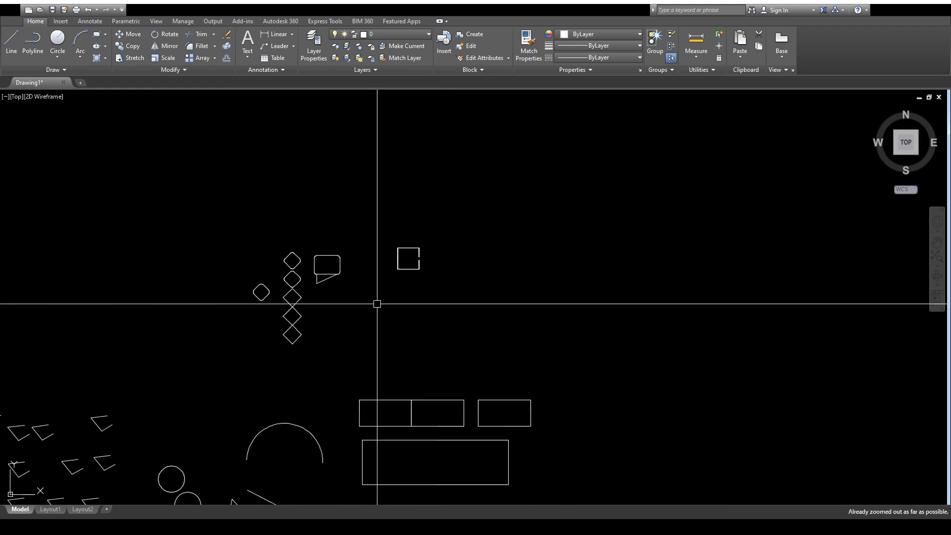
{"action": "middle_click_drag", "start_coordinate": [387, 312], "coordinate": [351, 275]}
{"action": "middle_click_drag", "start_coordinate": [407, 336], "coordinate": [461, 242]}
{"action": "scroll", "coordinate": [461, 243], "scroll_direction": "down", "scroll_amount": 2}
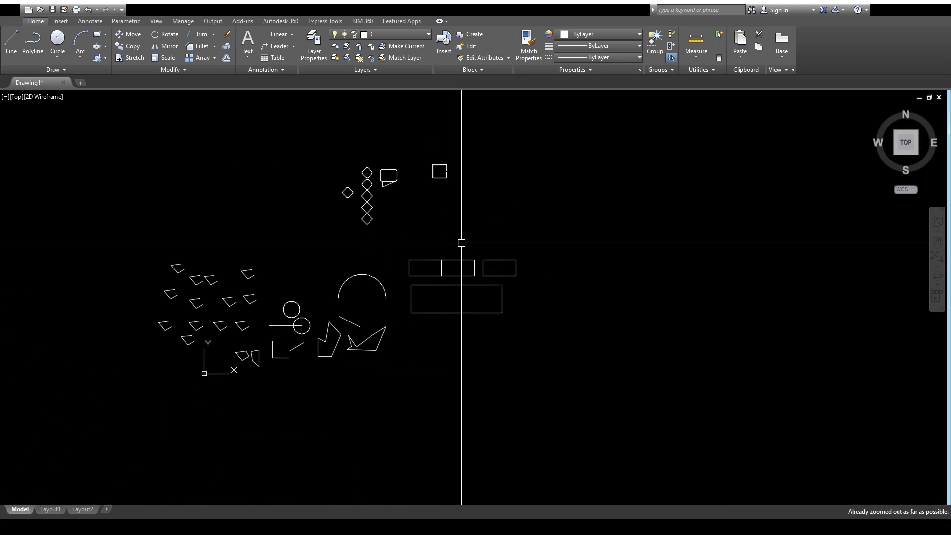
{"action": "middle_click_drag", "start_coordinate": [459, 290], "coordinate": [448, 333]}
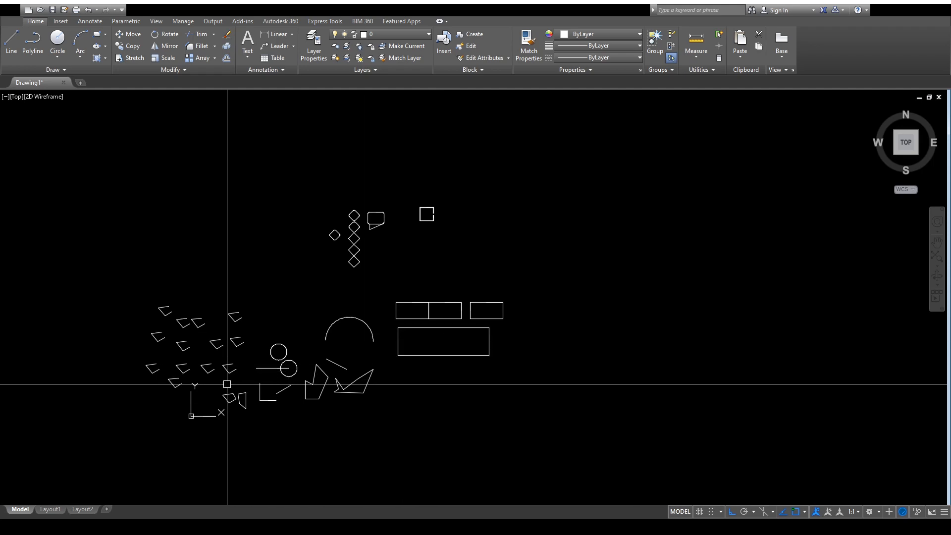
{"action": "middle_click_drag", "start_coordinate": [484, 379], "coordinate": [429, 397]}
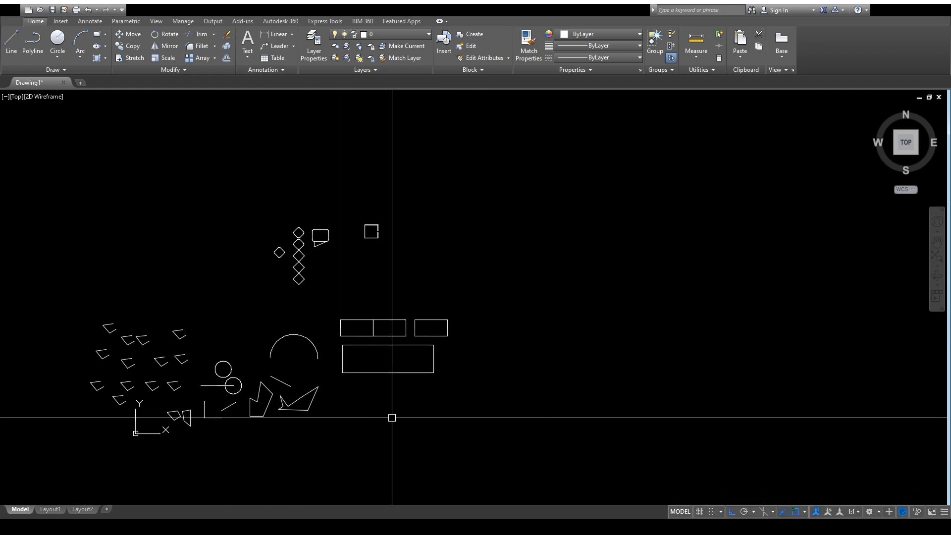
{"action": "middle_click_drag", "start_coordinate": [483, 422], "coordinate": [485, 405]}
{"action": "left_click", "coordinate": [509, 408]}
{"action": "left_click", "coordinate": [45, 175]}
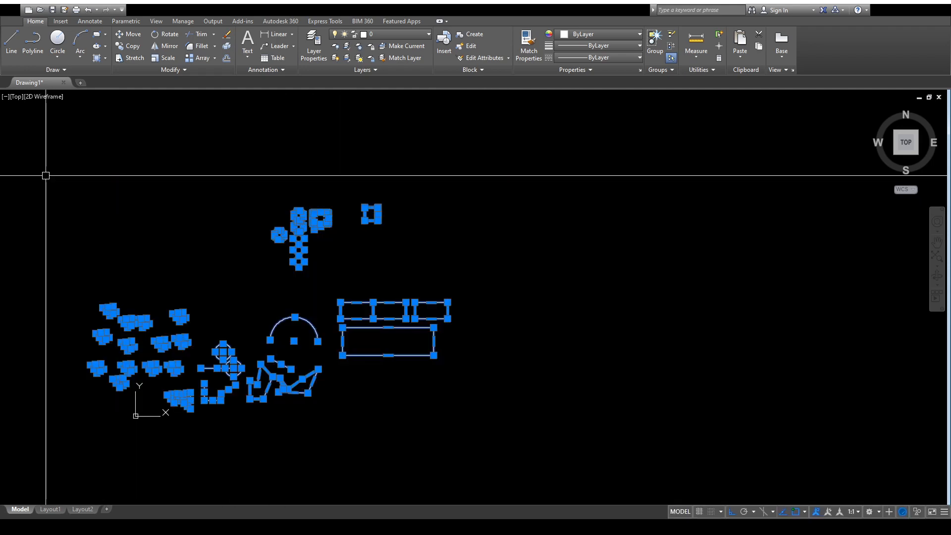
{"action": "key", "text": "Delete"}
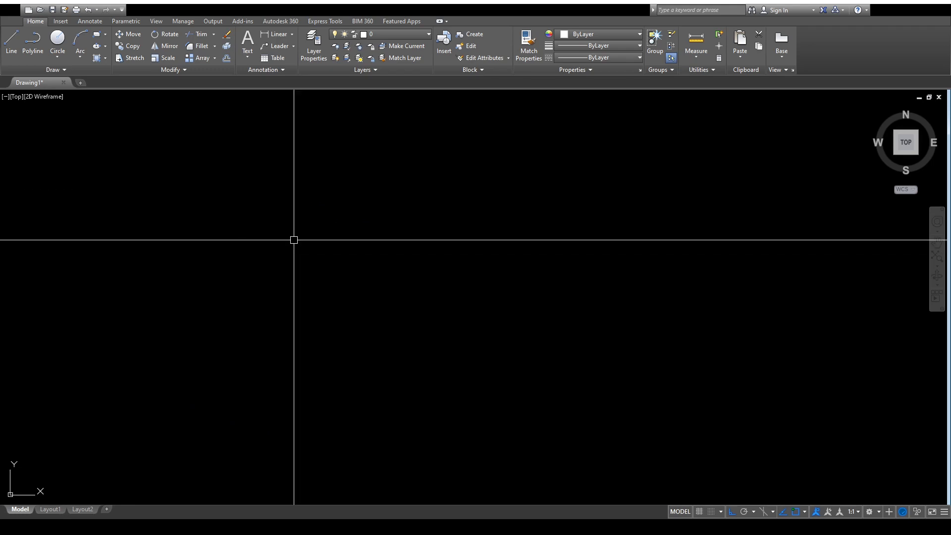
- Start a stepped outline in the empty drawing with a horizontal base line running to the right at an exact length
{"action": "scroll", "coordinate": [376, 307], "scroll_direction": "down", "scroll_amount": 2}
{"action": "key", "text": "Return"}
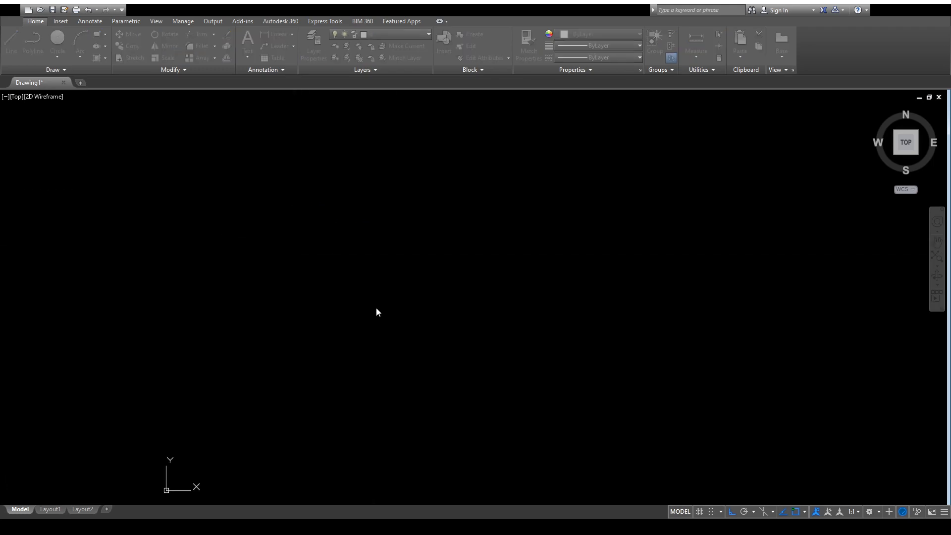
{"action": "middle_click_drag", "start_coordinate": [450, 329], "coordinate": [503, 291]}
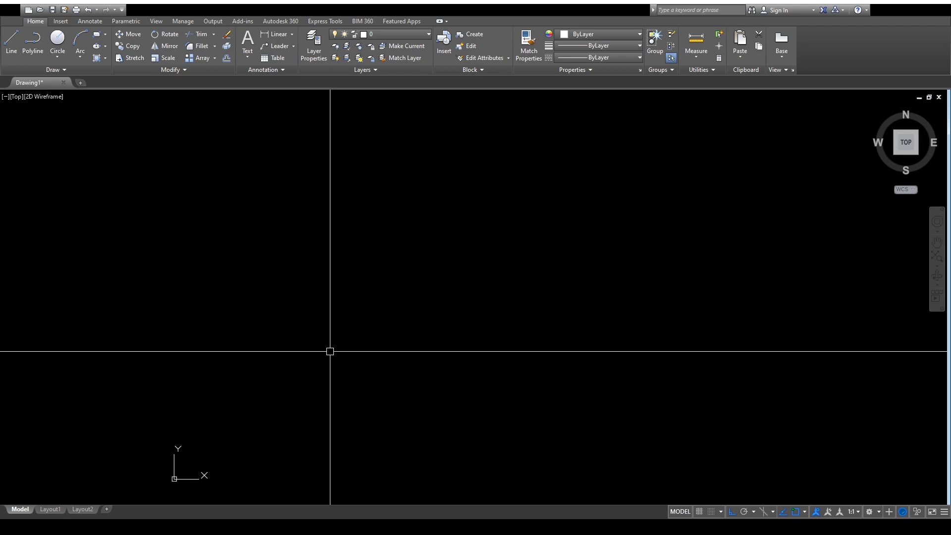
{"action": "scroll", "coordinate": [319, 376], "scroll_direction": "up", "scroll_amount": 2}
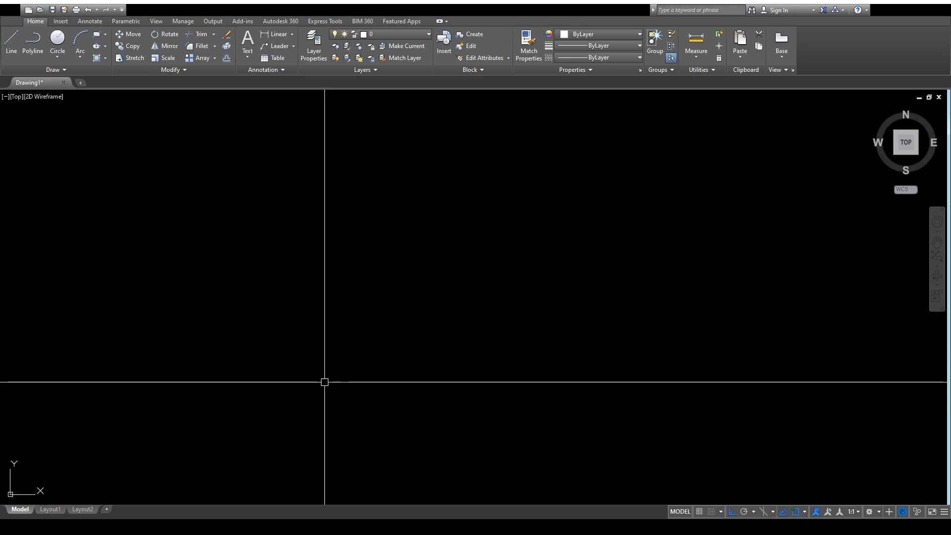
{"action": "key", "text": "l"}
{"action": "key", "text": "Return"}
{"action": "left_click", "coordinate": [325, 382]}
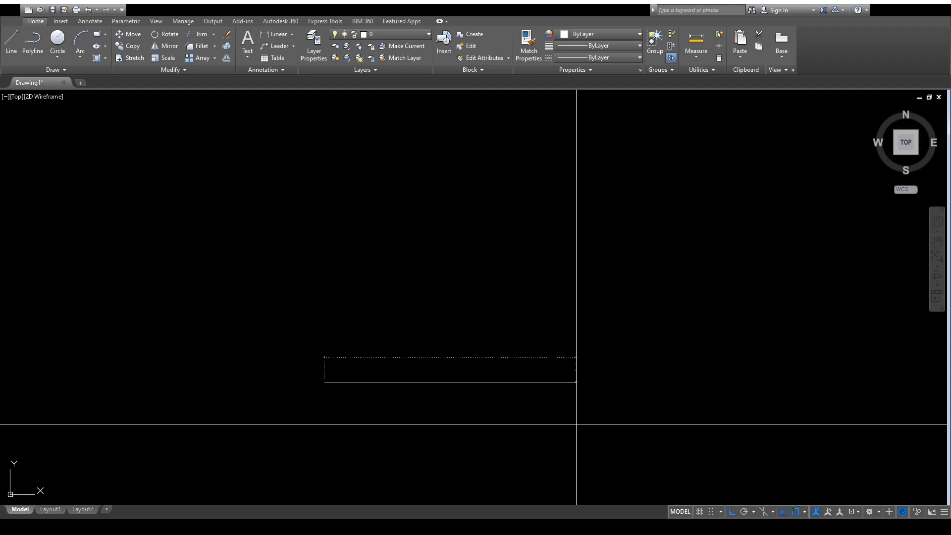
{"action": "key", "text": "Return"}
- Continue the outline from the base line's right end with a vertical line about a third as long, followed by a short line to the left
{"action": "scroll", "coordinate": [590, 357], "scroll_direction": "down", "scroll_amount": 6}
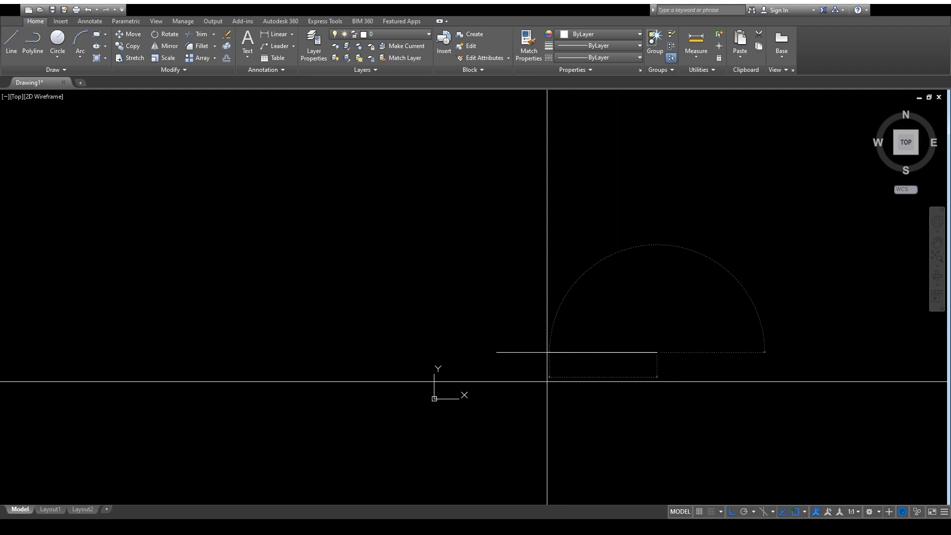
{"action": "middle_click_drag", "start_coordinate": [546, 380], "coordinate": [481, 434]}
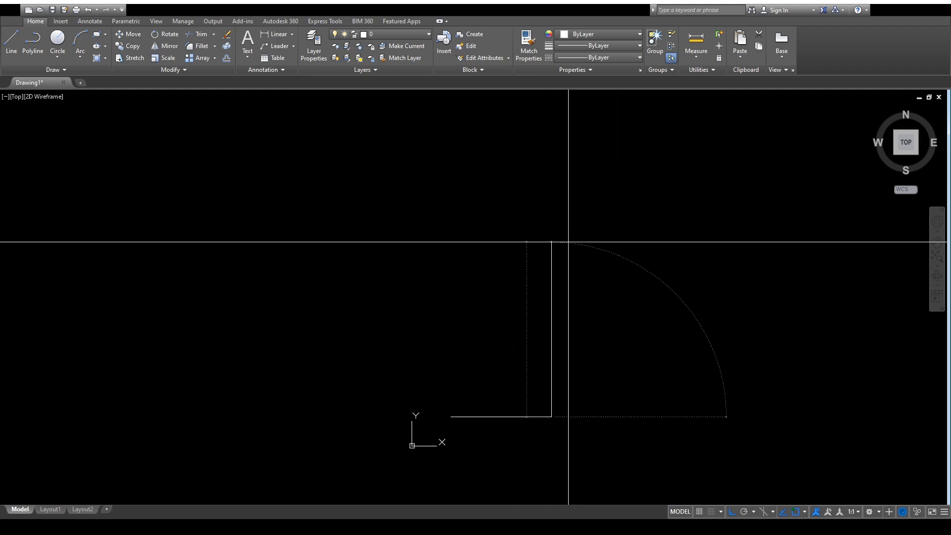
{"action": "key", "text": "Return"}
{"action": "scroll", "coordinate": [512, 411], "scroll_direction": "up", "scroll_amount": 2}
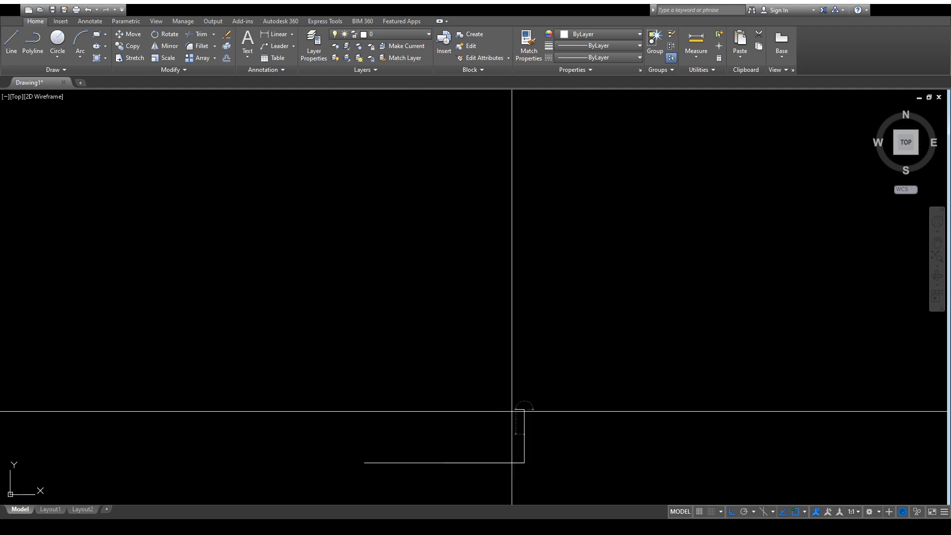
{"action": "scroll", "coordinate": [511, 411], "scroll_direction": "up", "scroll_amount": 2}
{"action": "middle_click_drag", "start_coordinate": [471, 449], "coordinate": [435, 331]}
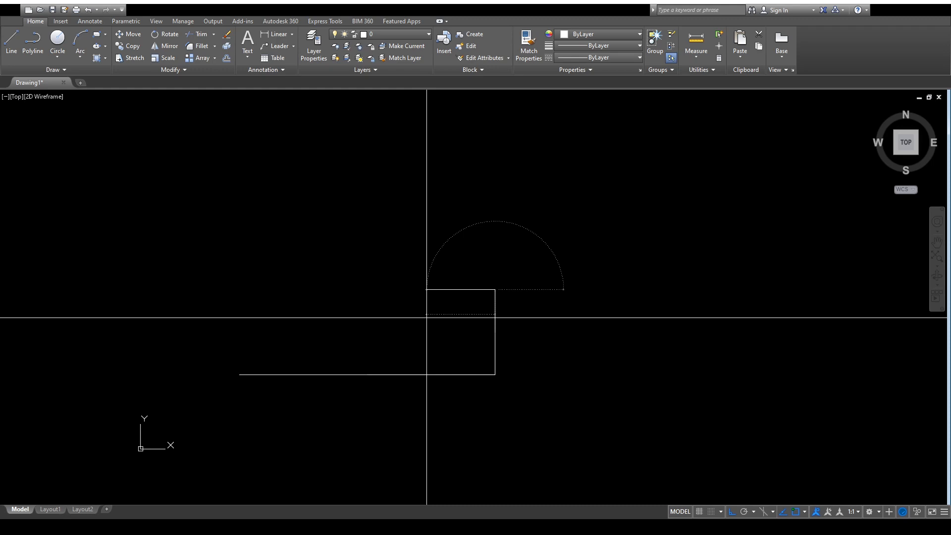
{"action": "key", "text": "Return"}
- Continue the outline with connected orthogonal lines: about 5 units up, 1 unit left, 1 unit down and 4 units left
{"action": "scroll", "coordinate": [486, 347], "scroll_direction": "down", "scroll_amount": 2}
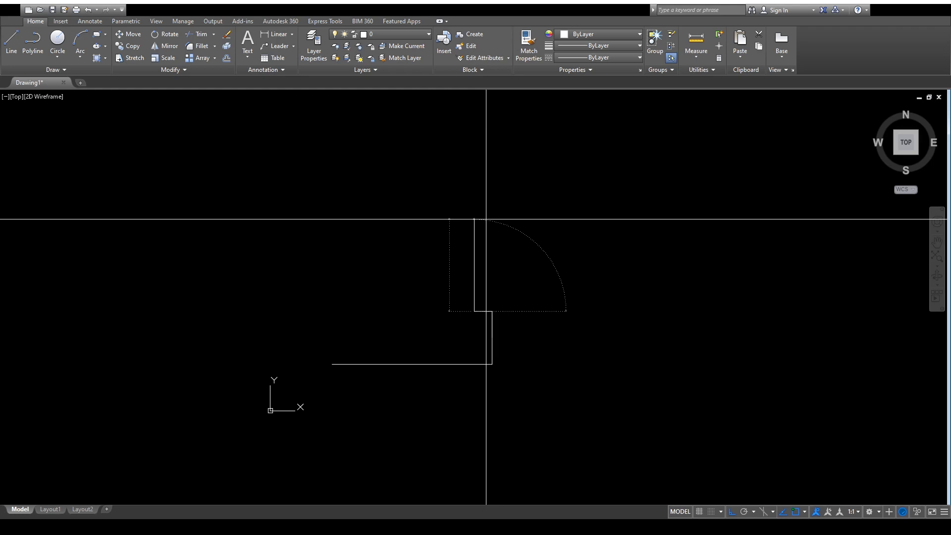
{"action": "left_click", "coordinate": [474, 222]}
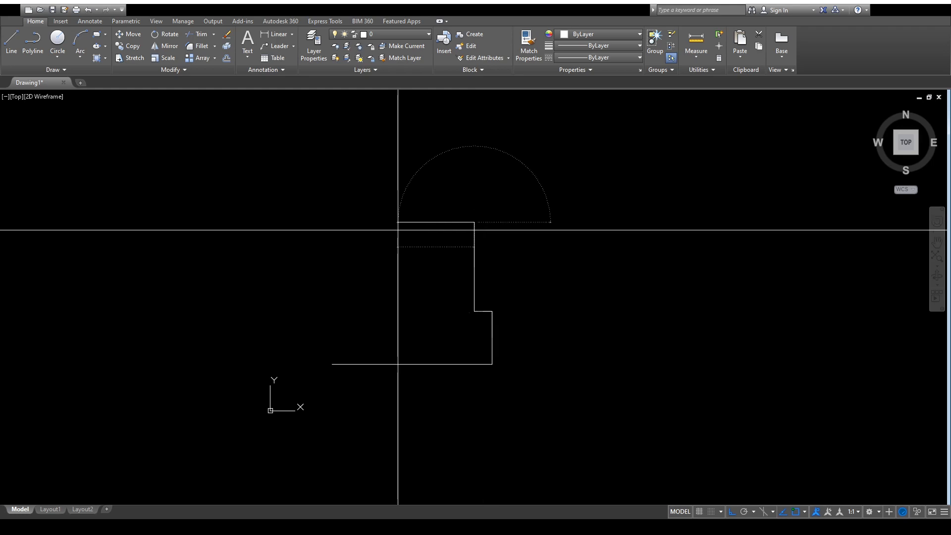
{"action": "left_click", "coordinate": [456, 224]}
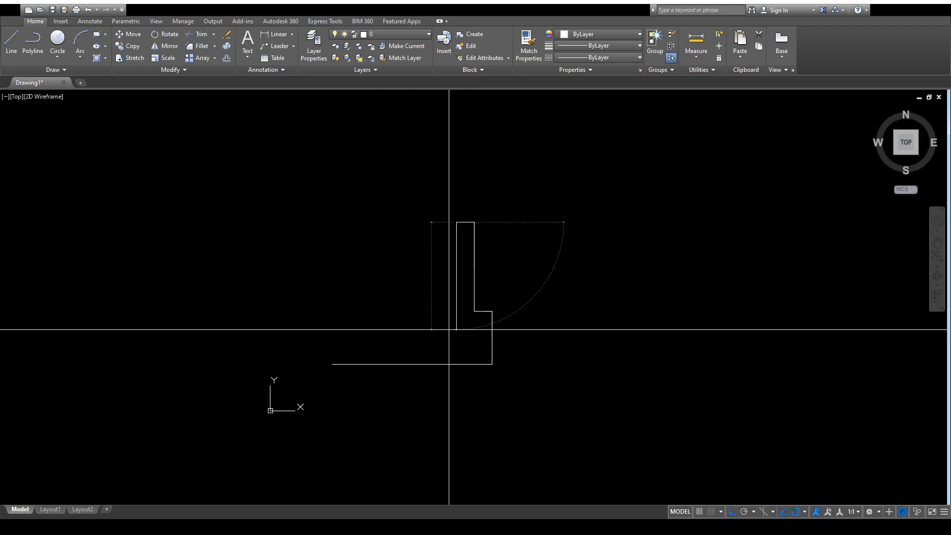
{"action": "key", "text": "Return"}
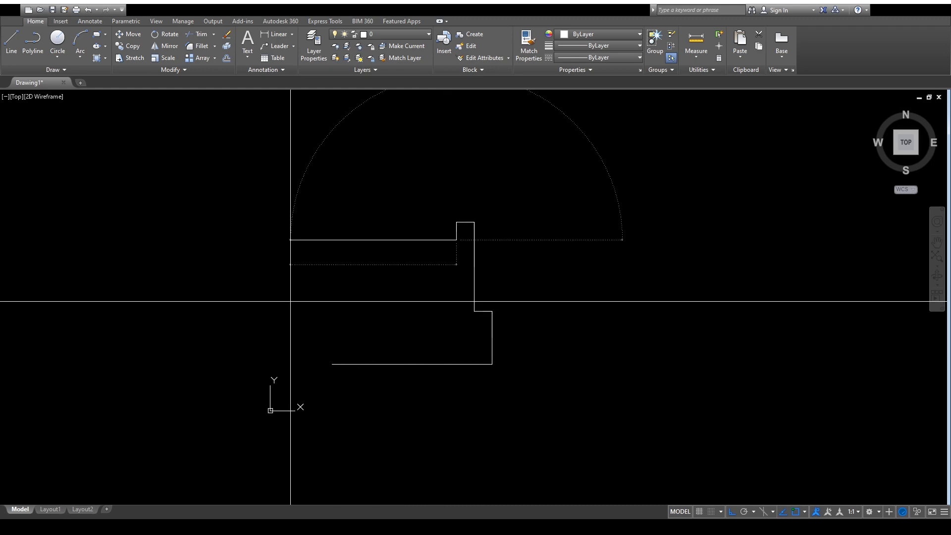
{"action": "key", "text": "Return"}
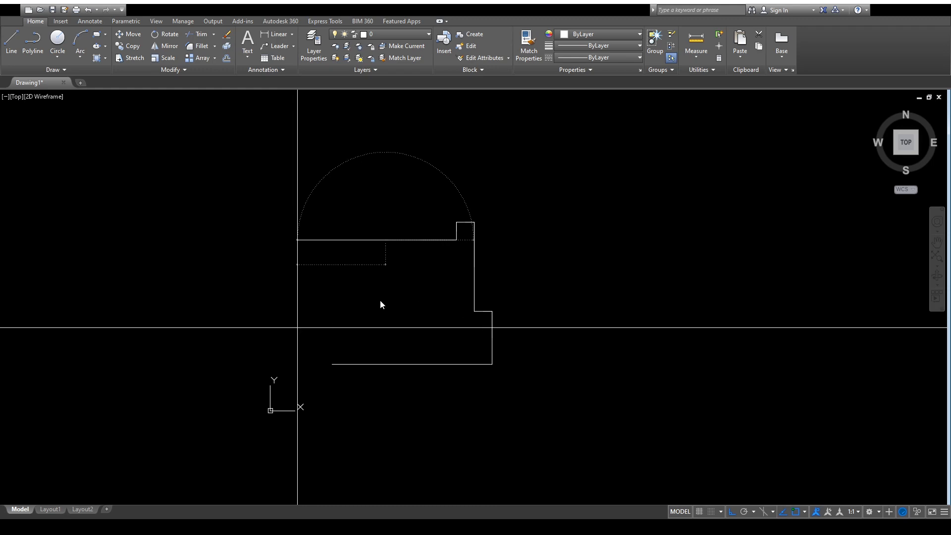
- Draw a diagonal line sloping down to the left at 45 degrees from the left end of the upper horizontal edge
{"action": "key", "text": "Return"}
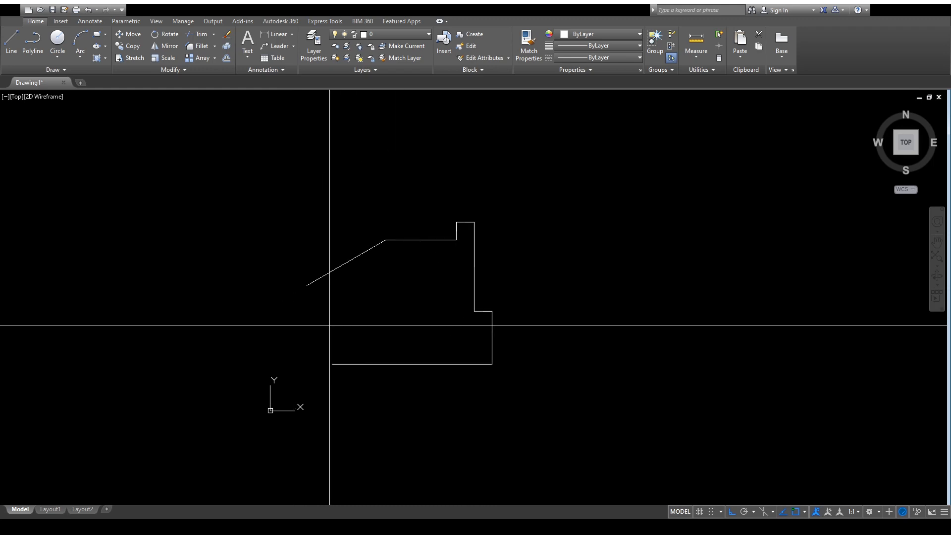
{"action": "key", "text": "ctrl+z"}
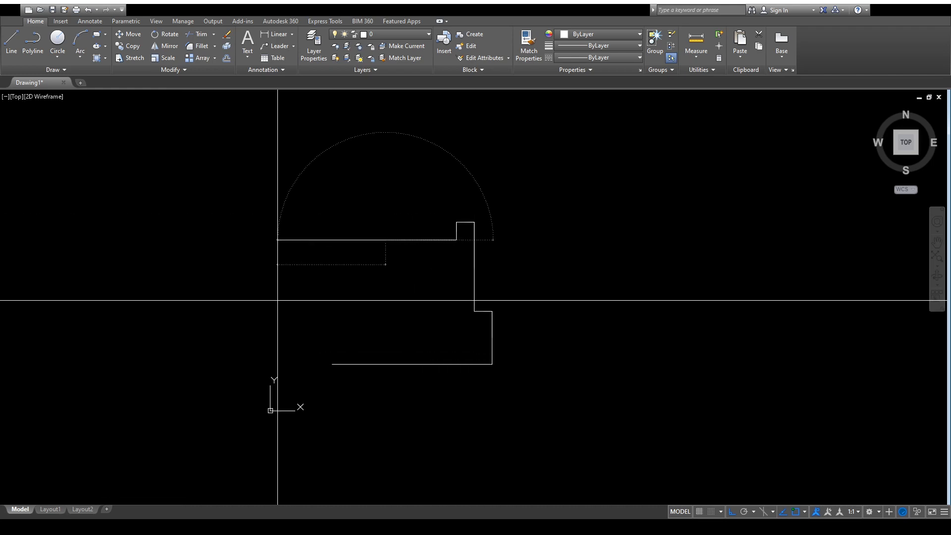
{"action": "key", "text": "Return"}
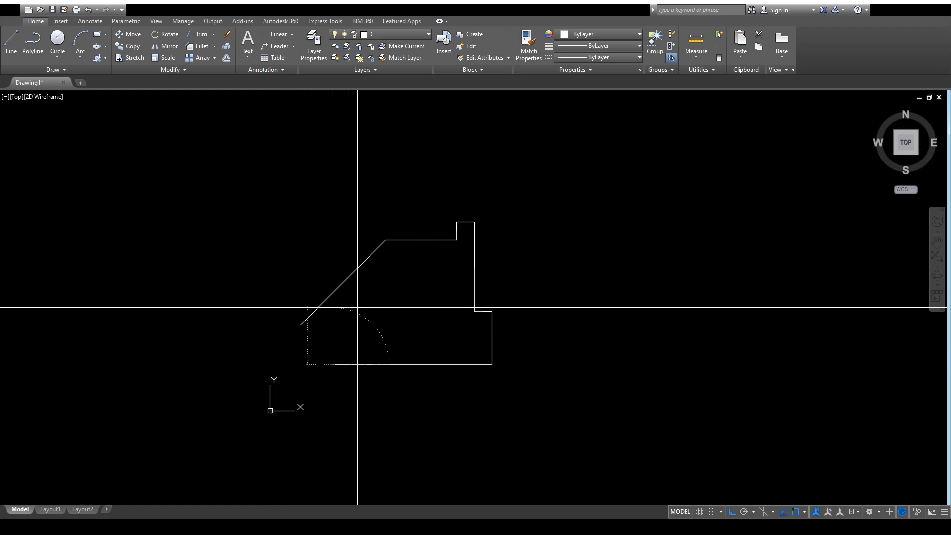
- From the base line's left end, draw lines about 4 units up, about 2 units right, and up past the diagonal
{"action": "type", "text": "40"}
{"action": "key", "text": "Return"}
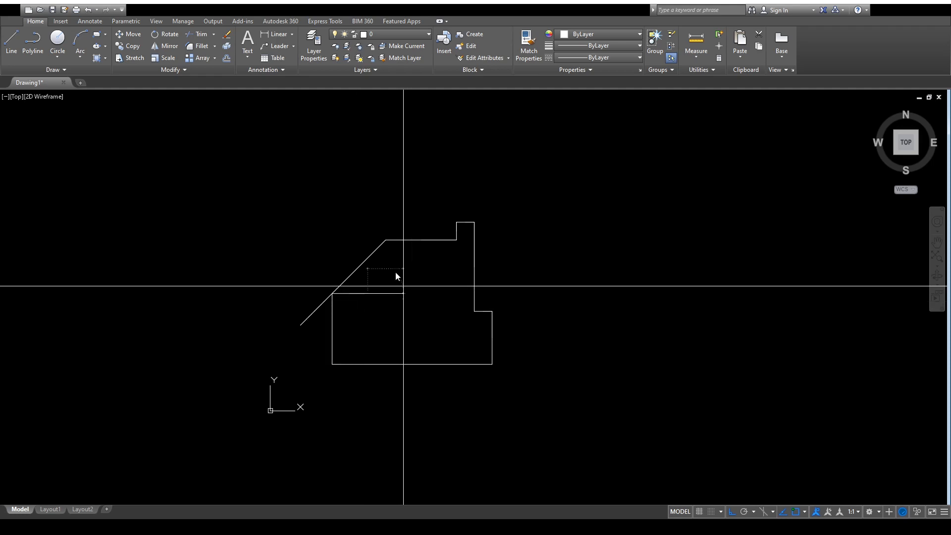
{"action": "left_click", "coordinate": [362, 189]}
{"action": "key", "text": "Return"}
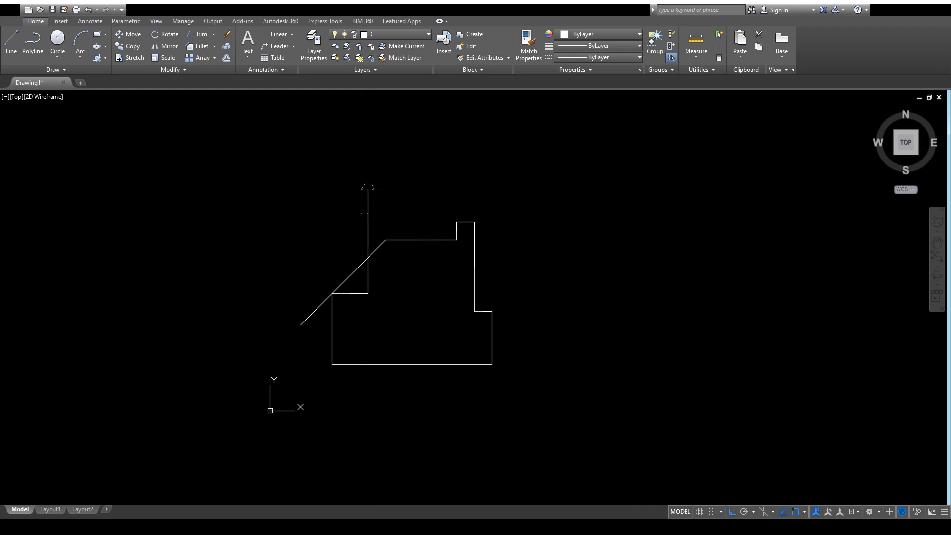
- Trim the diagonal and the upright line where they cross, and erase the leftover diagonal piece outside the outline
{"action": "left_click", "coordinate": [353, 211]}
{"action": "key", "text": "Return"}
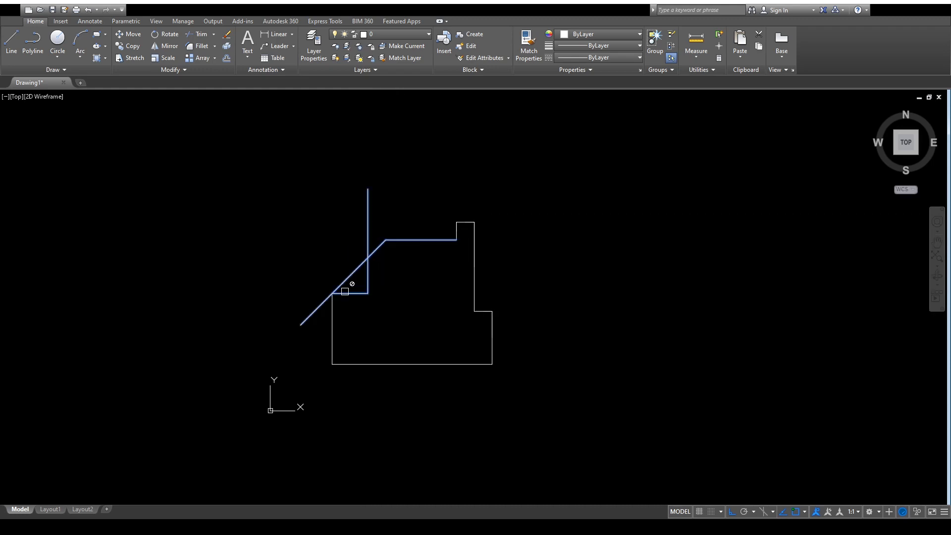
{"action": "left_click", "coordinate": [349, 278]}
{"action": "left_click", "coordinate": [368, 255]}
{"action": "key", "text": "Return"}
{"action": "left_click", "coordinate": [313, 334]}
{"action": "left_click", "coordinate": [276, 297]}
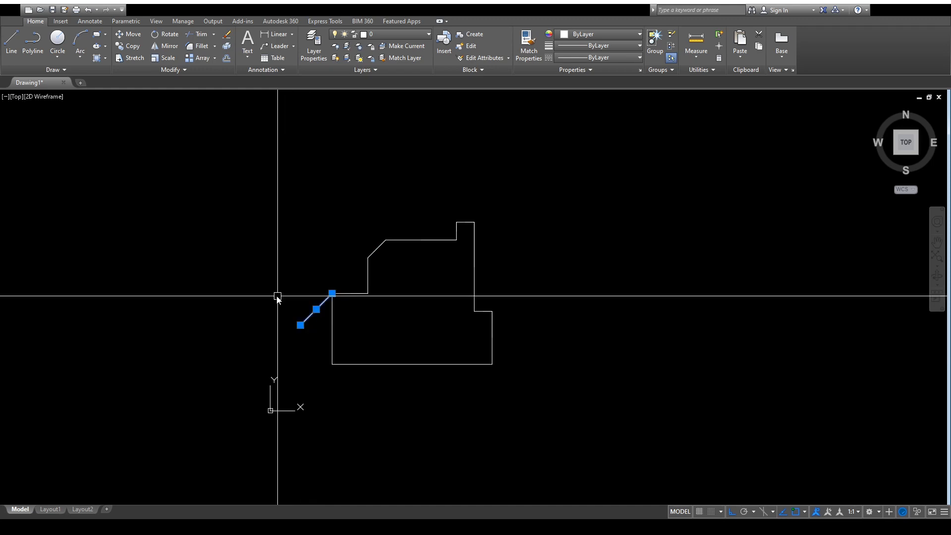
{"action": "key", "text": "Delete"}
- Draw a horizontal construction line from the left step's inner corner rightward past the outline's right side
{"action": "scroll", "coordinate": [418, 384], "scroll_direction": "up", "scroll_amount": 2}
{"action": "middle_click_drag", "start_coordinate": [419, 385], "coordinate": [380, 465]}
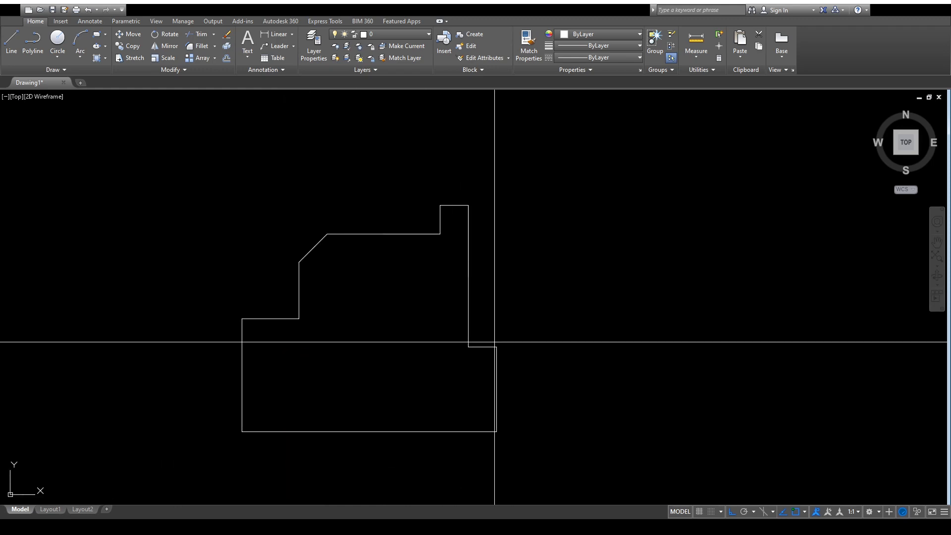
{"action": "key", "text": "l"}
{"action": "key", "text": "Return"}
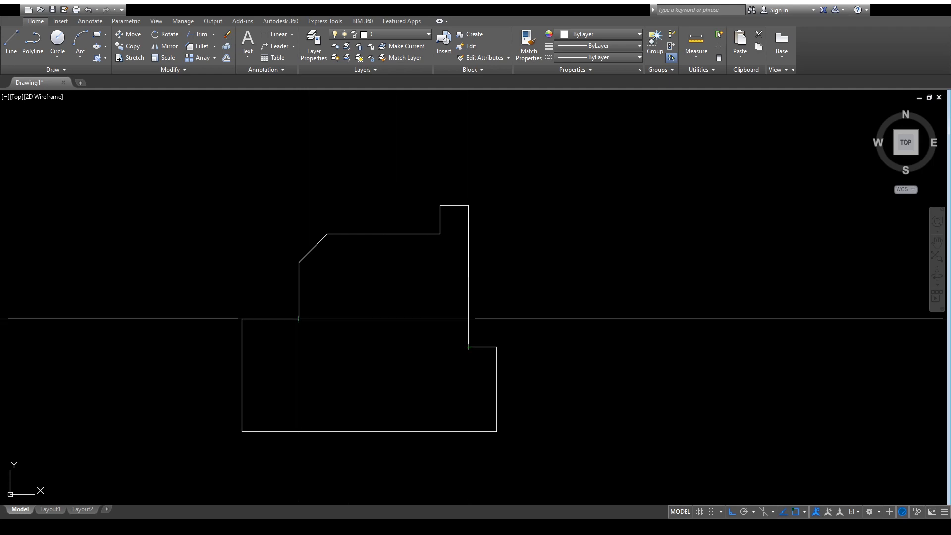
{"action": "left_click", "coordinate": [299, 318]}
{"action": "left_click", "coordinate": [580, 327]}
{"action": "key", "text": "Escape"}
- Draw a vertical construction line down from the inner corner beside the raised top-right block, crossing the horizontal construction line
{"action": "key", "text": "space"}
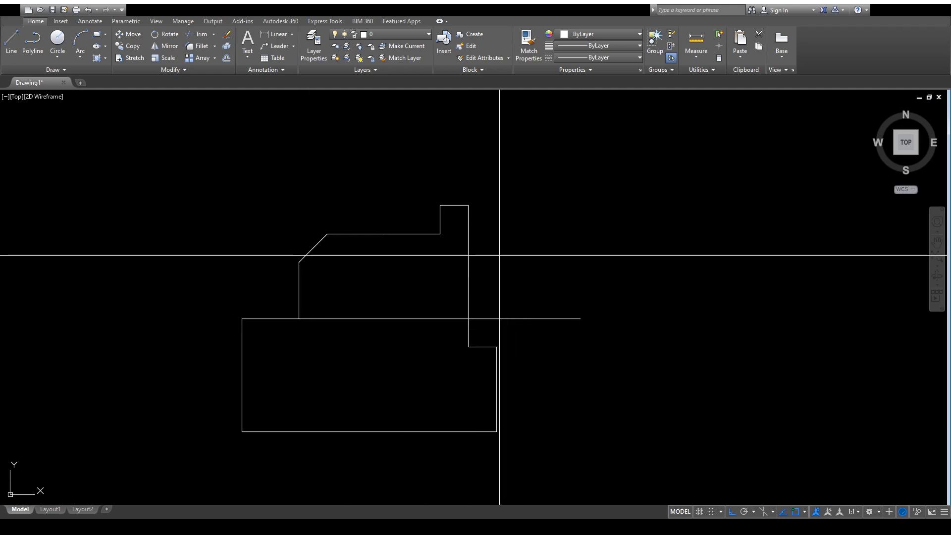
{"action": "left_click", "coordinate": [440, 234]}
{"action": "left_click", "coordinate": [426, 393]}
{"action": "key", "text": "Escape"}
- Draw a circle of radius 0.5 centred on the intersection of the two construction lines
{"action": "key", "text": "c"}
{"action": "key", "text": "Return"}
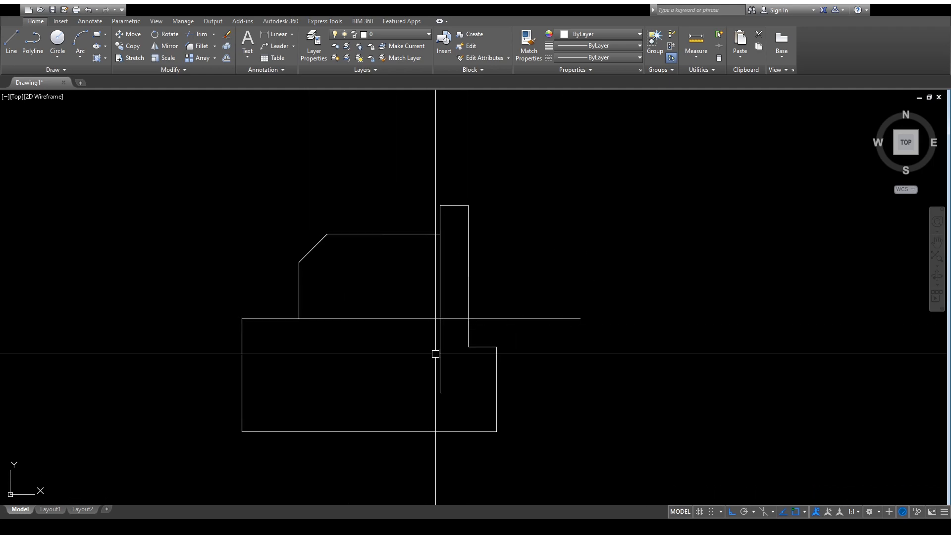
{"action": "left_click", "coordinate": [440, 319]}
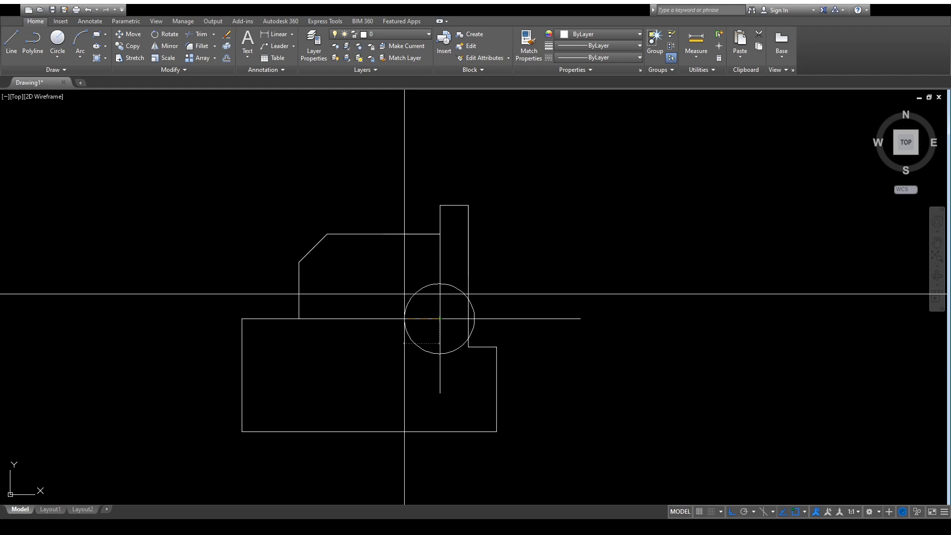
{"action": "type", "text": "5"}
{"action": "key", "text": "Return"}
- Erase the horizontal and vertical construction lines through the circle
{"action": "left_click", "coordinate": [417, 319]}
{"action": "key", "text": "Delete"}
{"action": "left_click", "coordinate": [441, 354]}
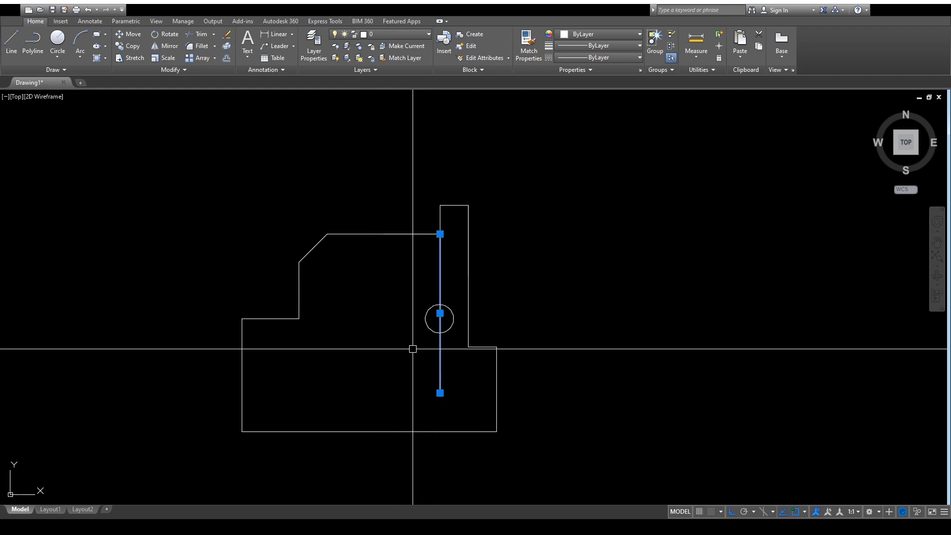
{"action": "key", "text": "Delete"}
{"action": "mouse_move", "coordinate": [407, 362]}
{"action": "middle_mouse_down"}
{"action": "mouse_move", "coordinate": [382, 284]}
{"action": "mouse_move", "coordinate": [378, 361]}
{"action": "middle_mouse_up"}
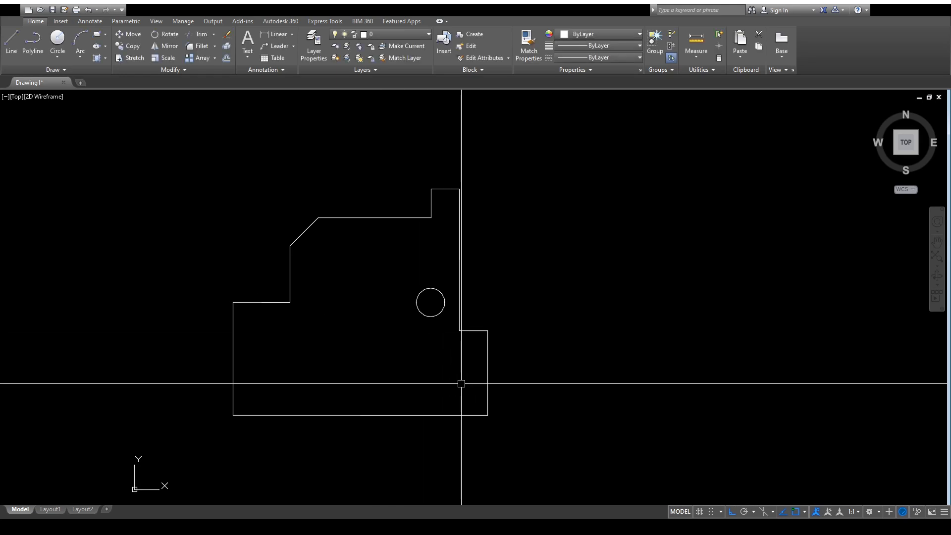
{"action": "mouse_move", "coordinate": [546, 397]}
{"action": "middle_mouse_down"}
{"action": "mouse_move", "coordinate": [635, 365]}
{"action": "mouse_move", "coordinate": [614, 374]}
{"action": "middle_mouse_up"}
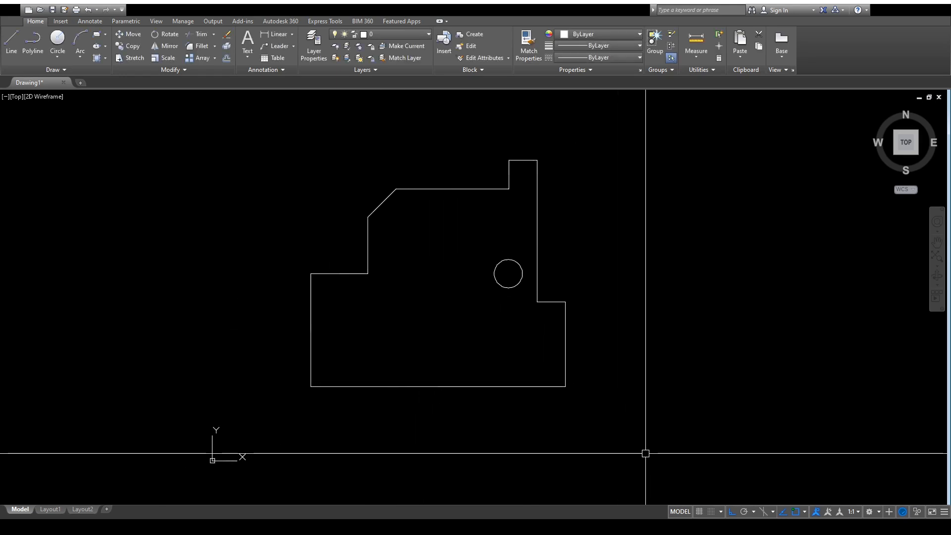
{"action": "middle_click_drag", "start_coordinate": [645, 453], "coordinate": [629, 484]}
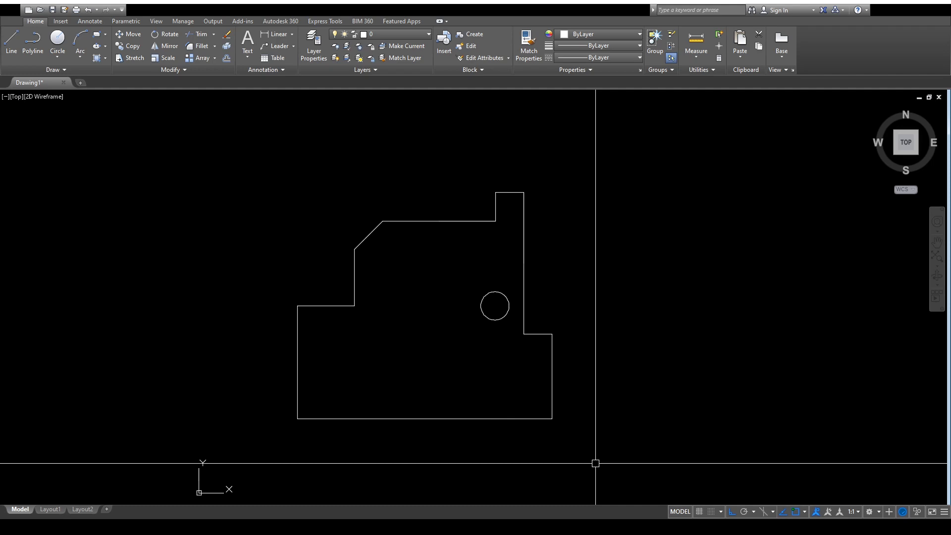
{"action": "left_click", "coordinate": [593, 431]}
{"action": "left_click", "coordinate": [420, 377]}
{"action": "key", "text": "Escape"}
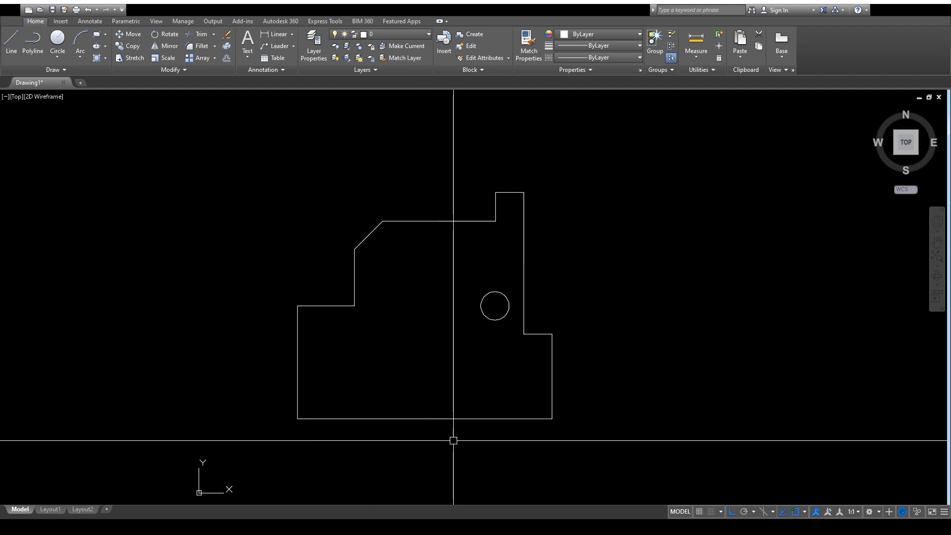
{"action": "left_click", "coordinate": [454, 440]}
{"action": "left_click", "coordinate": [280, 286]}
{"action": "key", "text": "Escape"}
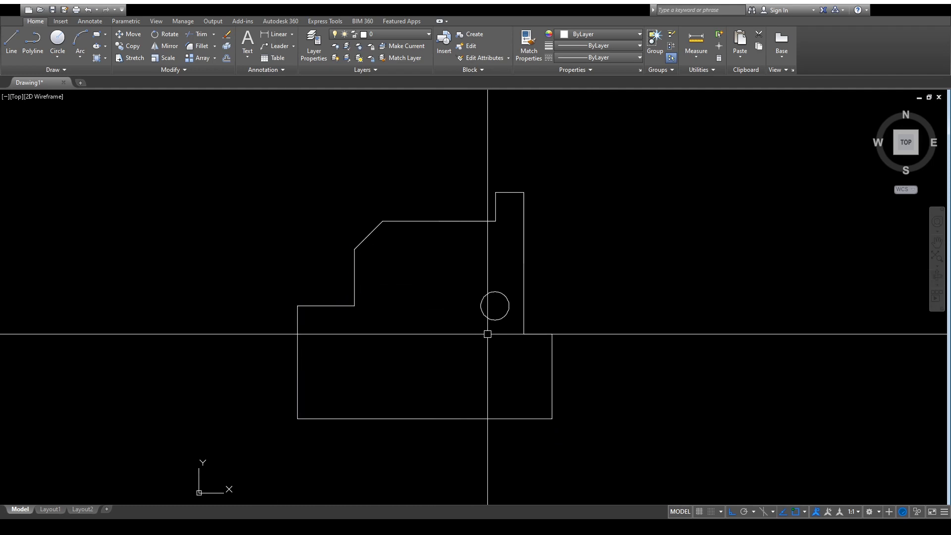
{"action": "middle_click_drag", "start_coordinate": [509, 381], "coordinate": [456, 367]}
{"action": "left_click", "coordinate": [501, 422]}
{"action": "left_click", "coordinate": [361, 336]}
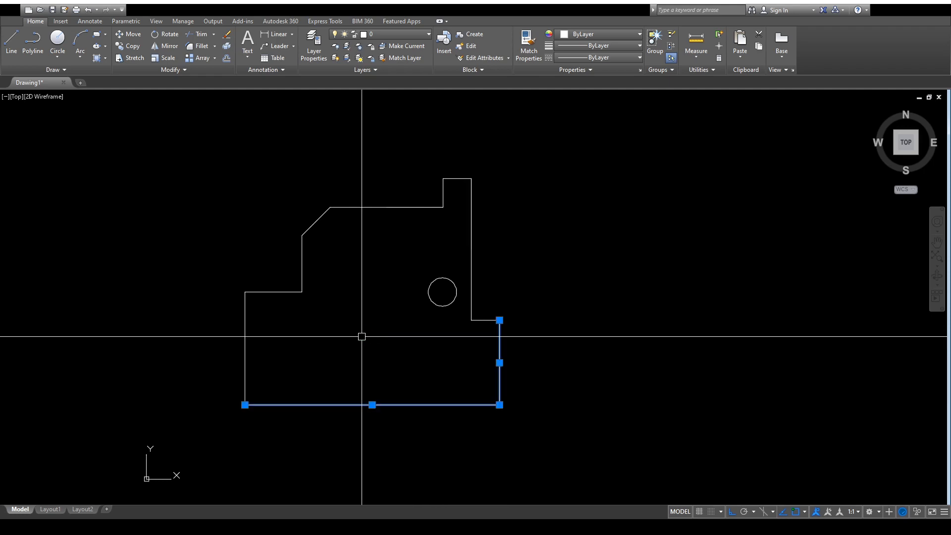
{"action": "key", "text": "Escape"}
{"action": "middle_click_drag", "start_coordinate": [352, 243], "coordinate": [365, 260]}
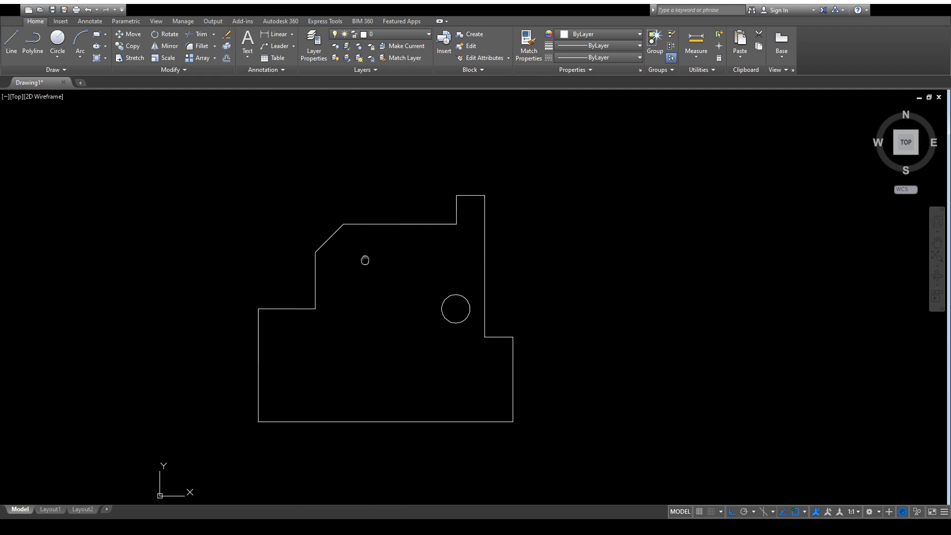
{"action": "scroll", "coordinate": [384, 367], "scroll_direction": "up", "scroll_amount": 2}
{"action": "scroll", "coordinate": [419, 393], "scroll_direction": "down", "scroll_amount": 2}
{"action": "middle_click_drag", "start_coordinate": [418, 393], "coordinate": [436, 362]}
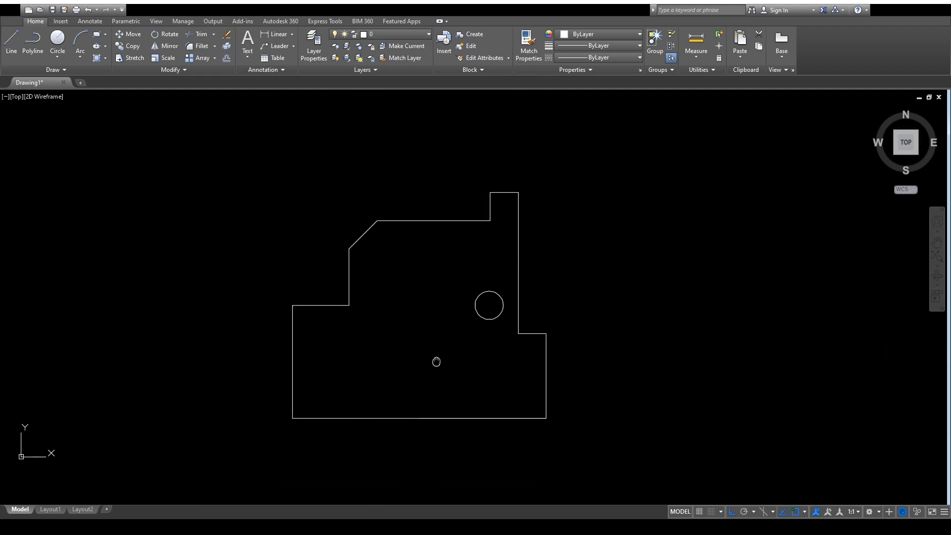
{"action": "scroll", "coordinate": [437, 362], "scroll_direction": "up", "scroll_amount": 2}
{"action": "scroll", "coordinate": [377, 340], "scroll_direction": "down", "scroll_amount": 2}
{"action": "middle_click_drag", "start_coordinate": [376, 340], "coordinate": [388, 348]}
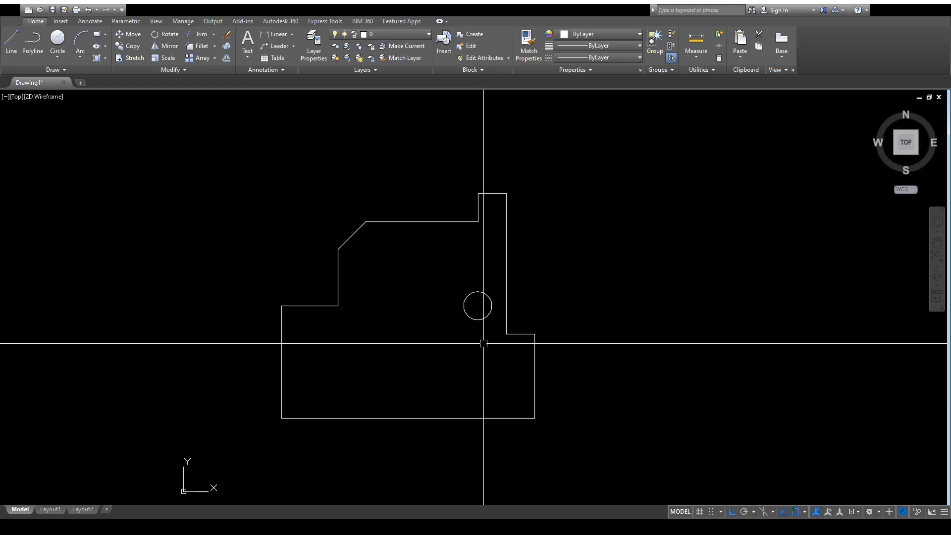
- Add a vertical linear dimension to the outline's lower right edge, placed to the right of the shape
{"action": "left_click", "coordinate": [267, 37]}
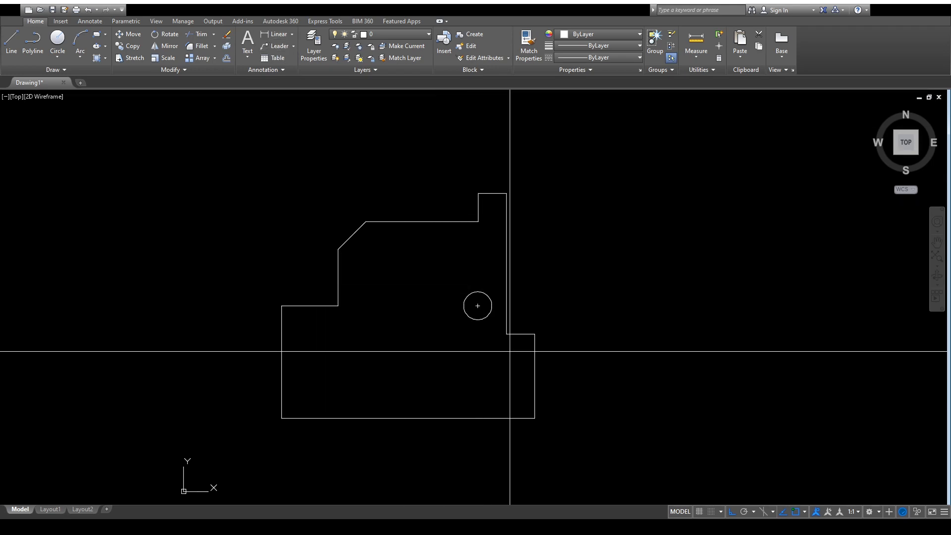
{"action": "left_click", "coordinate": [535, 418]}
{"action": "left_click", "coordinate": [535, 334]}
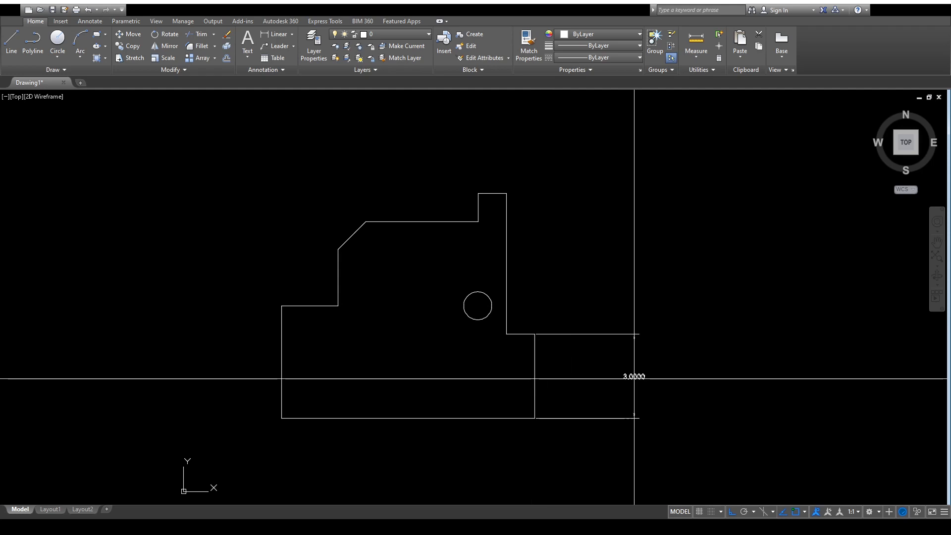
{"action": "left_click", "coordinate": [625, 385]}
- Dimension the width of the short step on the right side, placing the dimension above the outline
{"action": "key", "text": "Return"}
{"action": "left_click", "coordinate": [535, 335]}
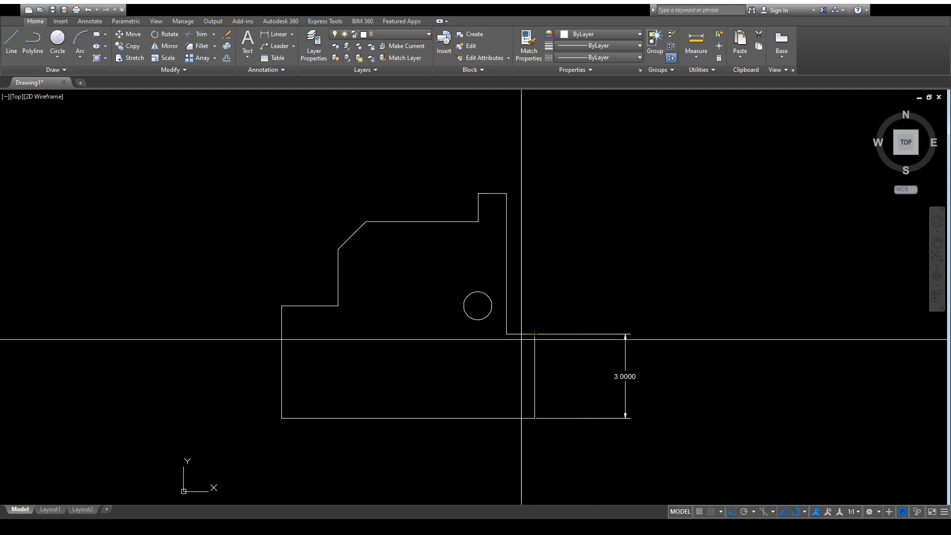
{"action": "left_click", "coordinate": [506, 335]}
{"action": "left_click", "coordinate": [546, 153]}
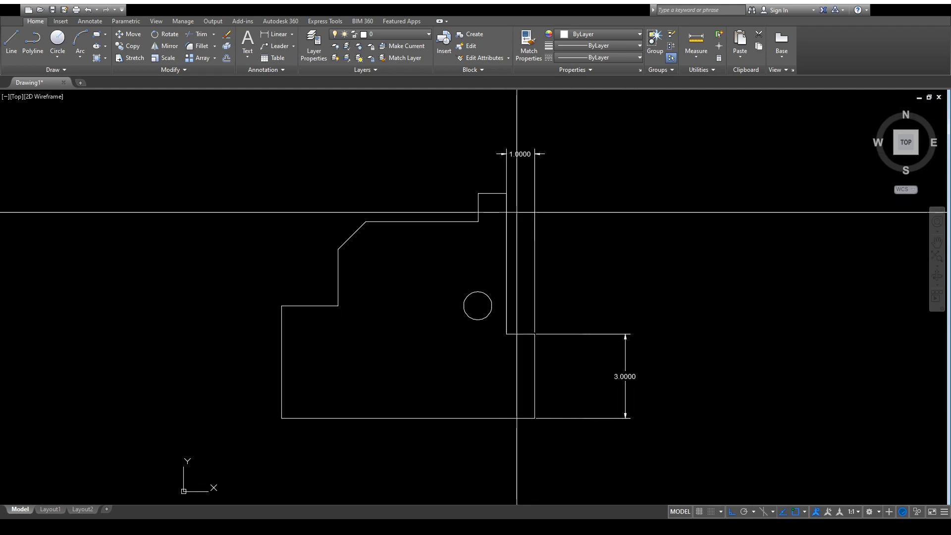
- Dimension the tall right edge and the short top edge, aligning each with the existing dimension on its side
{"action": "left_click", "coordinate": [506, 334]}
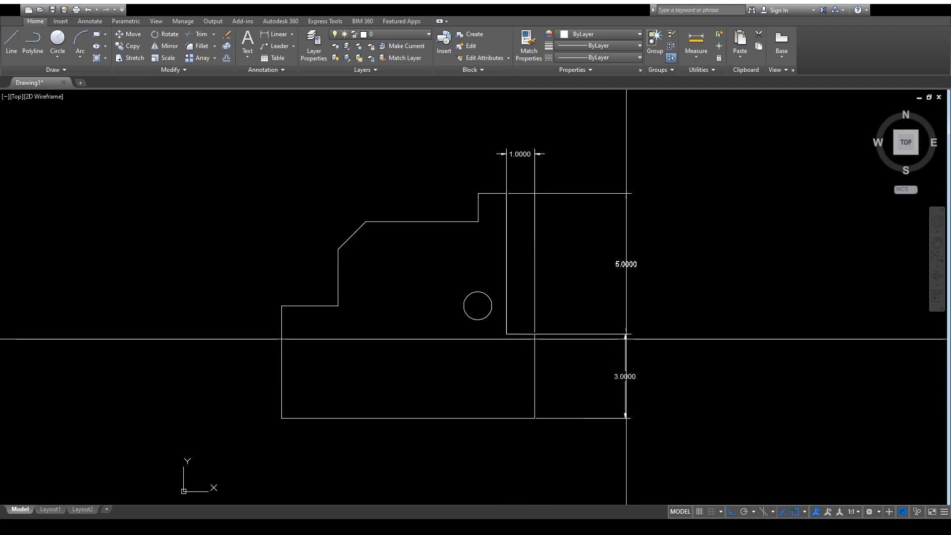
{"action": "left_click", "coordinate": [625, 333]}
{"action": "key", "text": "Return"}
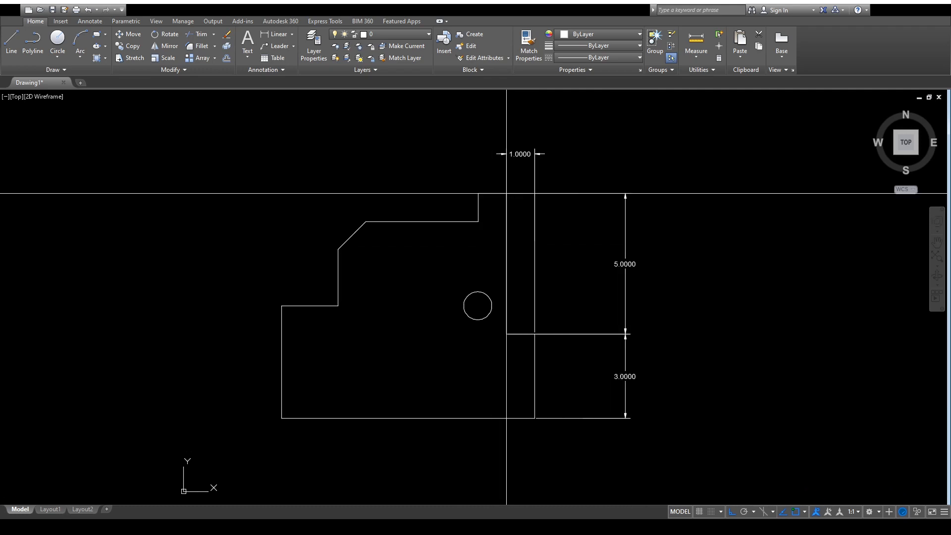
{"action": "left_click", "coordinate": [478, 193]}
{"action": "left_click", "coordinate": [507, 154]}
- Dimension the long upper edge and the chamfer's horizontal extent, aligning both with the existing row of dimensions above the outline
{"action": "key", "text": "Return"}
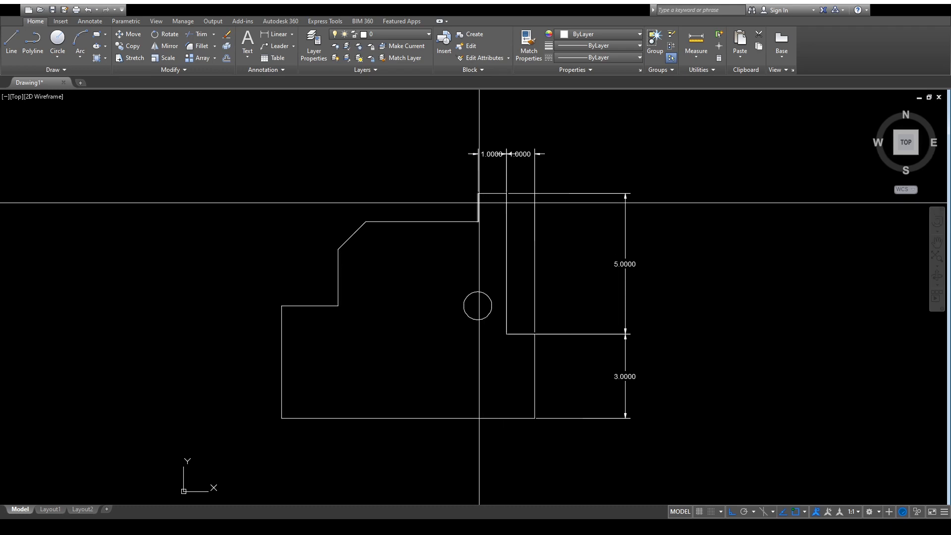
{"action": "left_click", "coordinate": [478, 193]}
{"action": "left_click", "coordinate": [366, 221]}
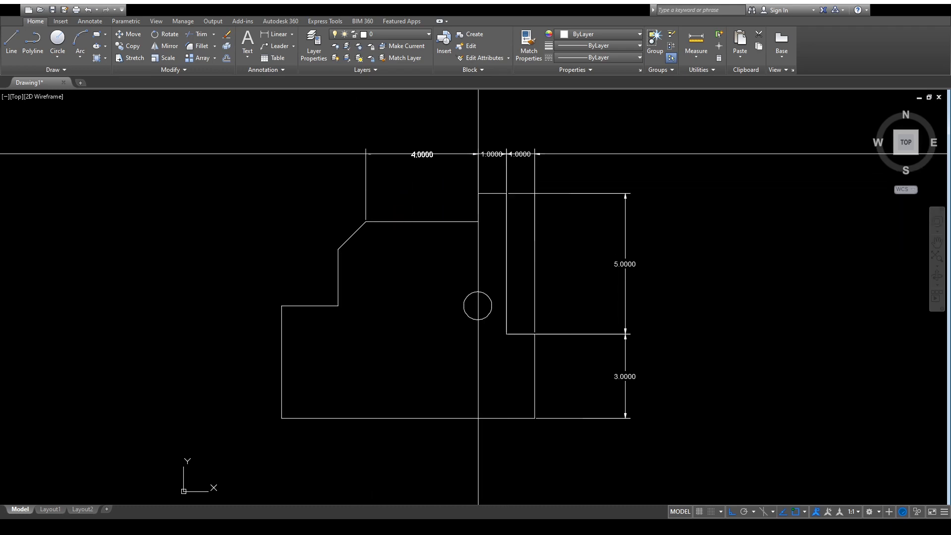
{"action": "left_click", "coordinate": [508, 154]}
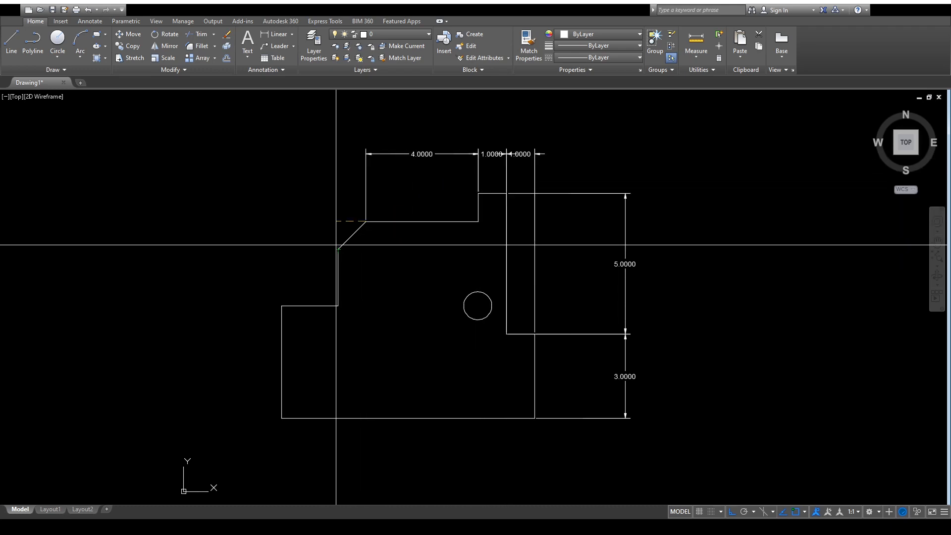
{"action": "left_click", "coordinate": [338, 246]}
{"action": "left_click", "coordinate": [366, 155]}
- Add a linear dimension for the width of the low left step, aligned with the row of dimensions above the outline
{"action": "key", "text": "Return"}
{"action": "left_click", "coordinate": [338, 248]}
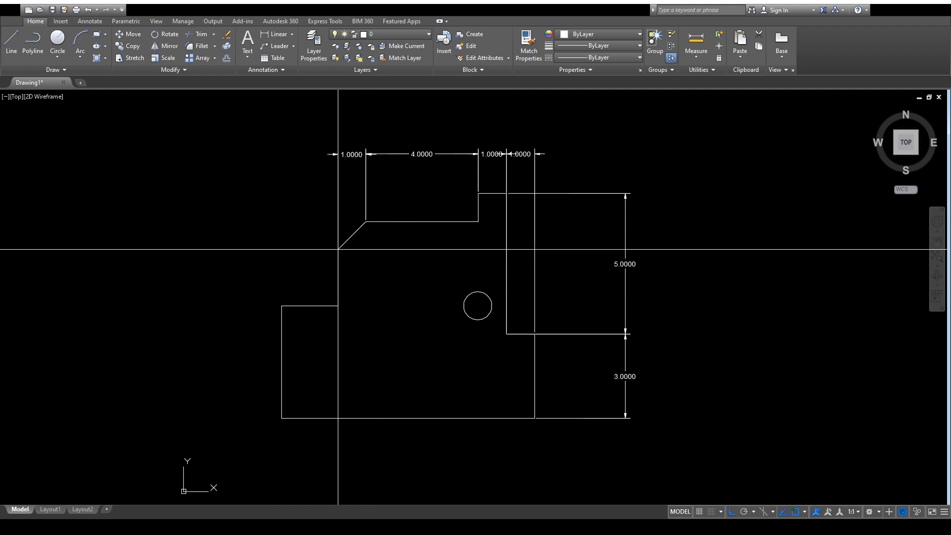
{"action": "left_click", "coordinate": [282, 306]}
{"action": "left_click", "coordinate": [348, 154]}
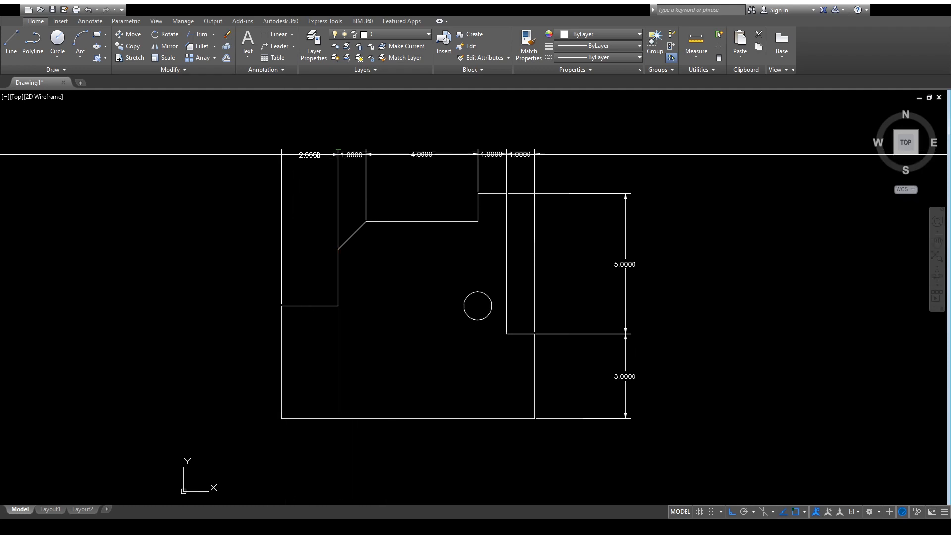
{"action": "scroll", "coordinate": [372, 218], "scroll_direction": "down", "scroll_amount": 2}
{"action": "scroll", "coordinate": [525, 261], "scroll_direction": "up", "scroll_amount": 2}
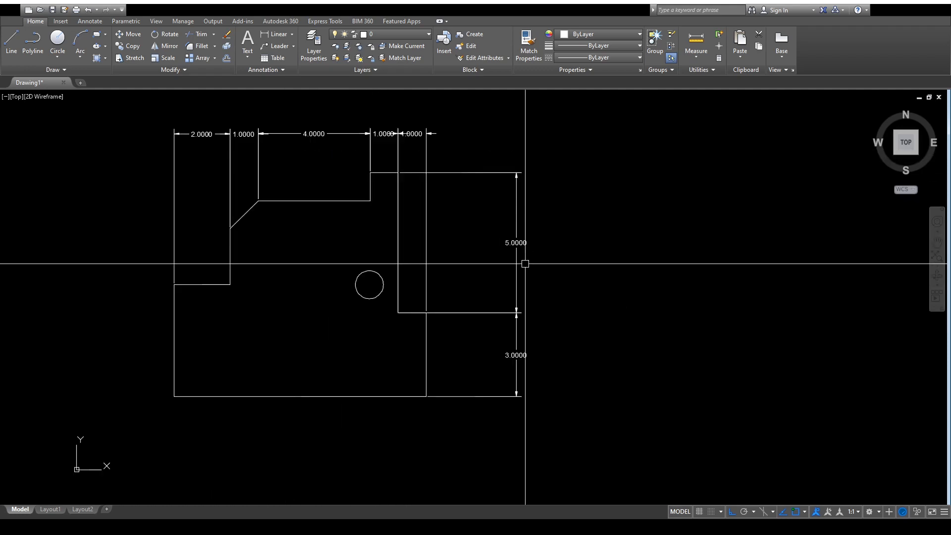
- Change the color of all the dimensions above and to the right of the outline to 248,246,176
{"action": "left_click", "coordinate": [569, 420]}
{"action": "left_click", "coordinate": [495, 153]}
{"action": "left_click", "coordinate": [455, 143]}
{"action": "left_click", "coordinate": [160, 116]}
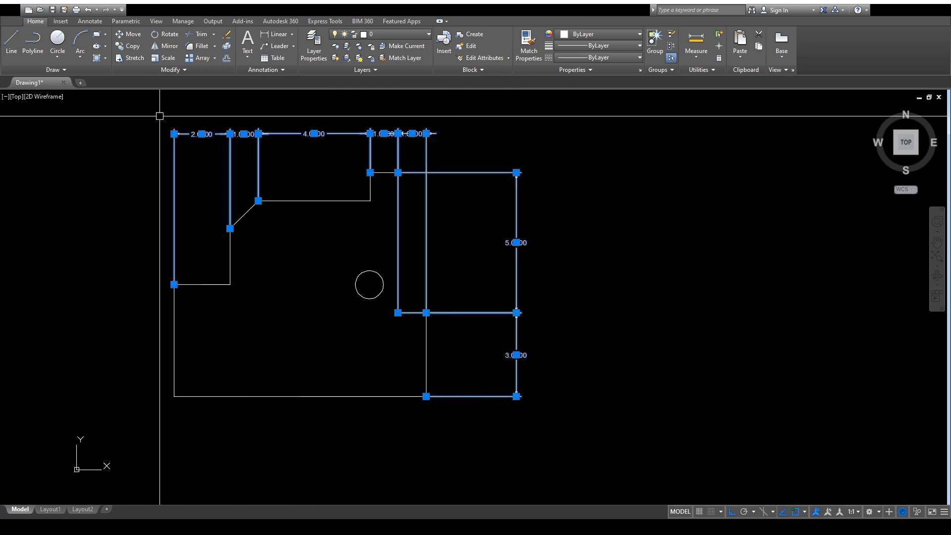
{"action": "left_click", "coordinate": [618, 37]}
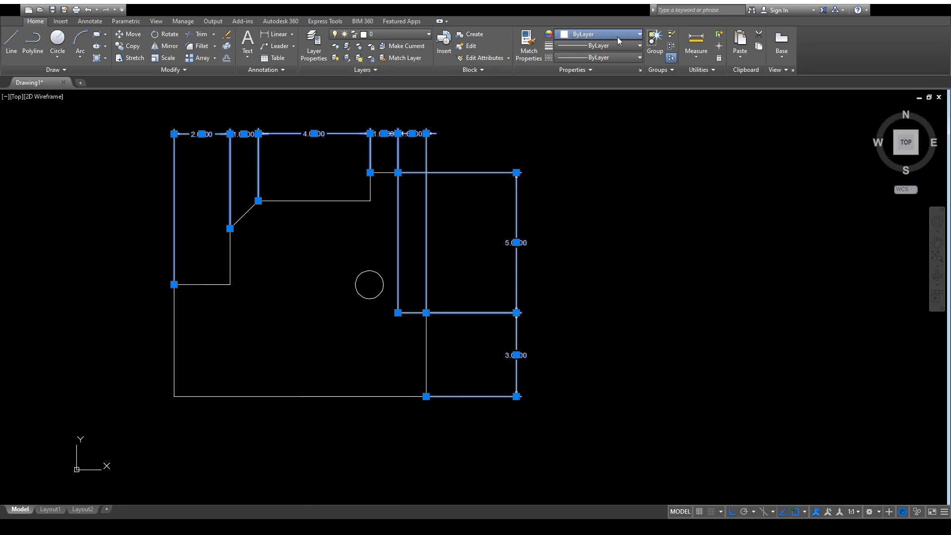
{"action": "left_click", "coordinate": [561, 91]}
{"action": "key", "text": "Escape"}
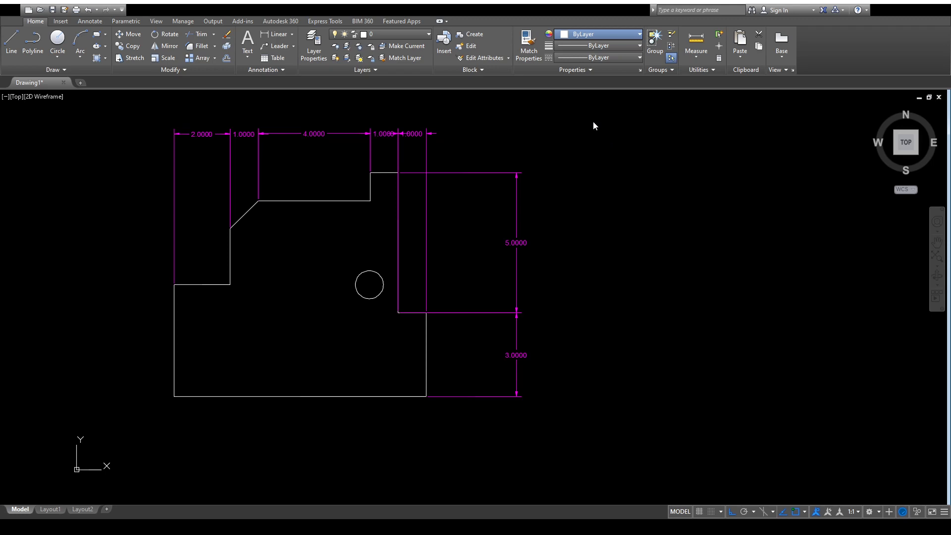
{"action": "key", "text": "ctrl+z"}
{"action": "left_click", "coordinate": [575, 115]}
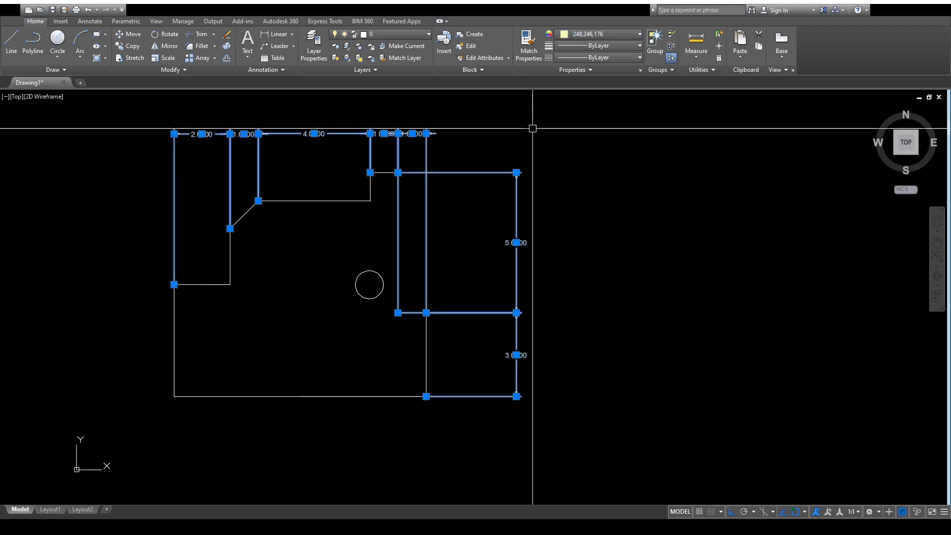
{"action": "key", "text": "Escape"}
{"action": "middle_click_drag", "start_coordinate": [553, 311], "coordinate": [579, 336]}
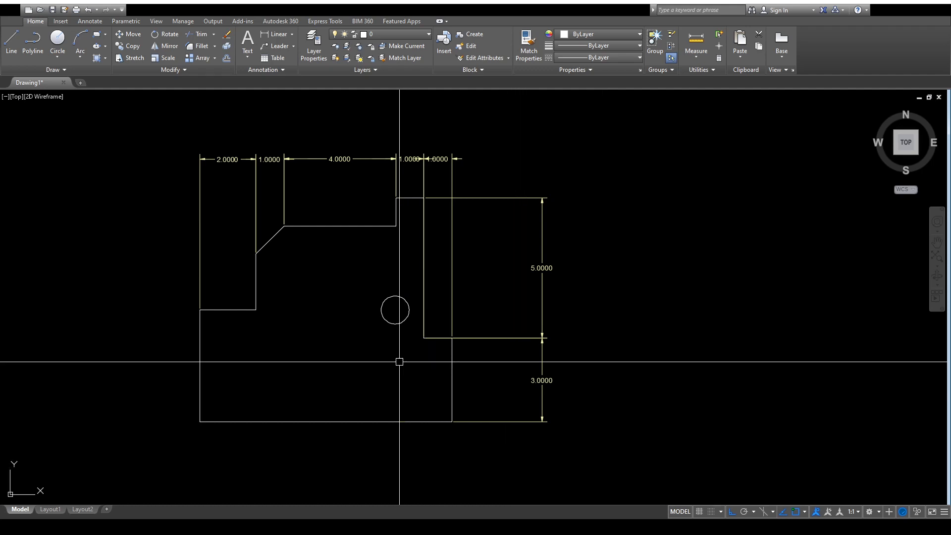
{"action": "left_click", "coordinate": [395, 311]}
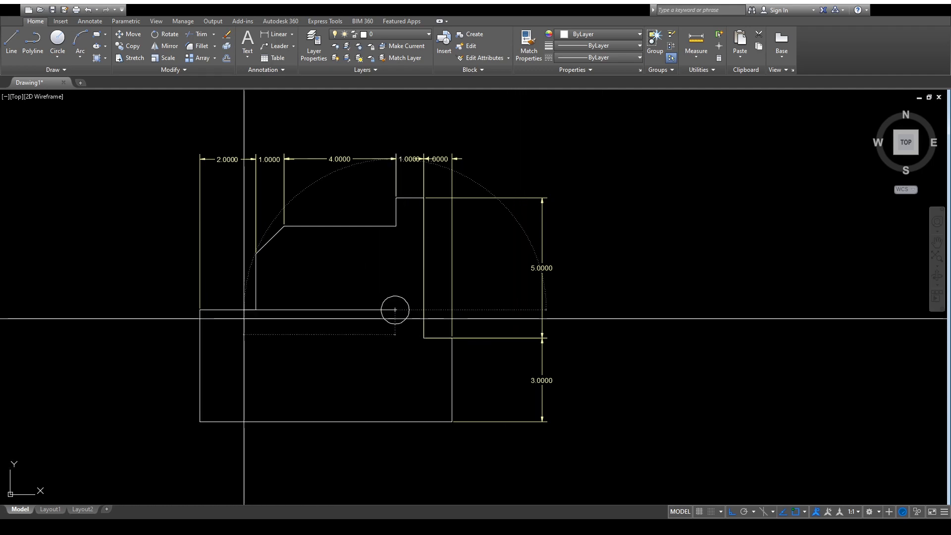
{"action": "key", "text": "Escape"}
{"action": "key", "text": "Return"}
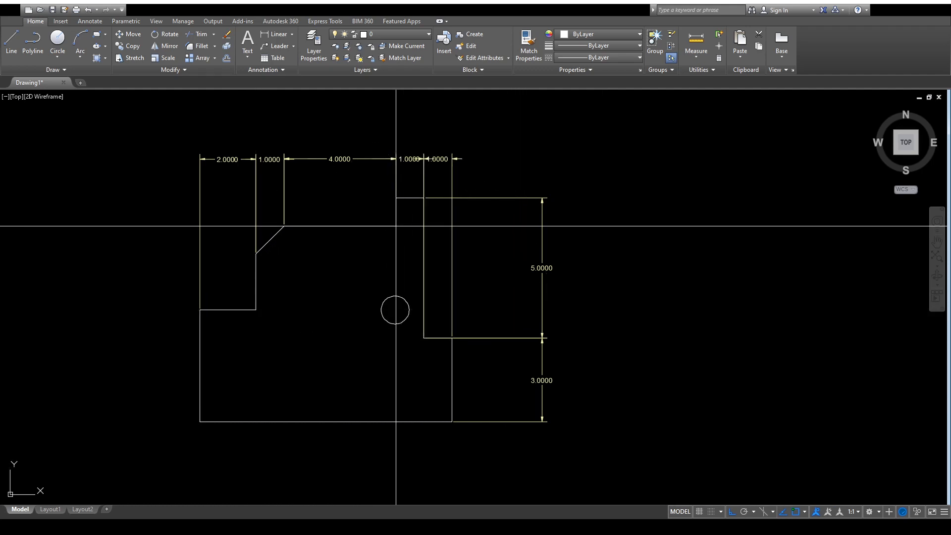
{"action": "left_click", "coordinate": [396, 226]}
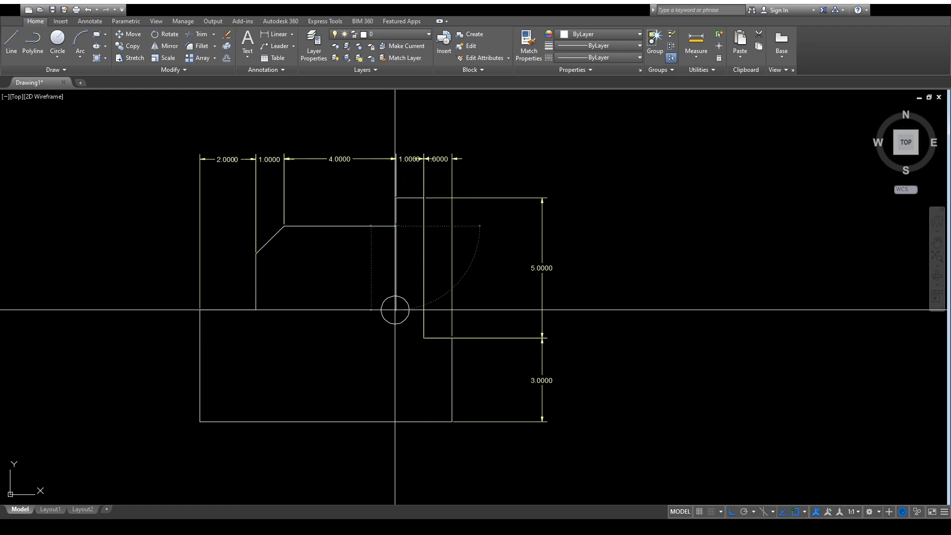
{"action": "key", "text": "Escape"}
{"action": "middle_click_drag", "start_coordinate": [621, 444], "coordinate": [595, 426]}
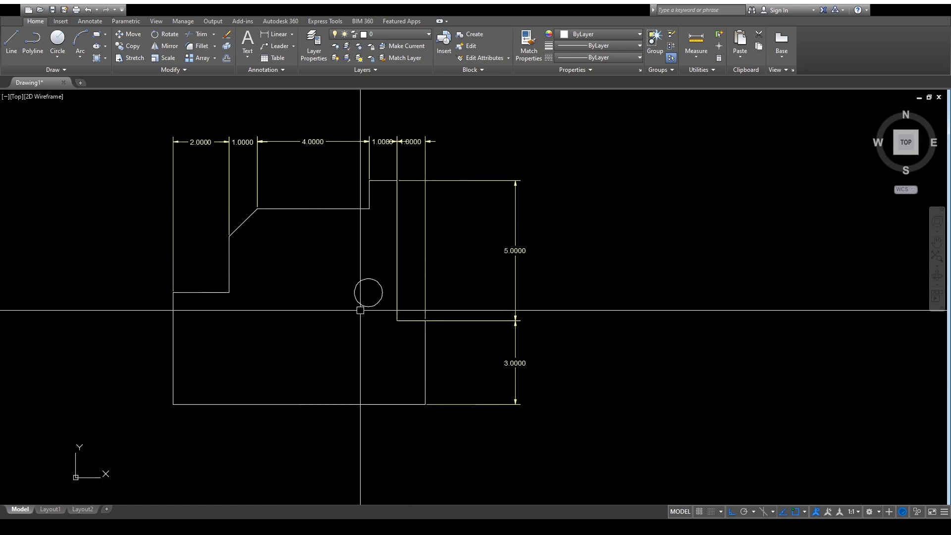
{"action": "key", "text": "Return"}
{"action": "left_click", "coordinate": [368, 293]}
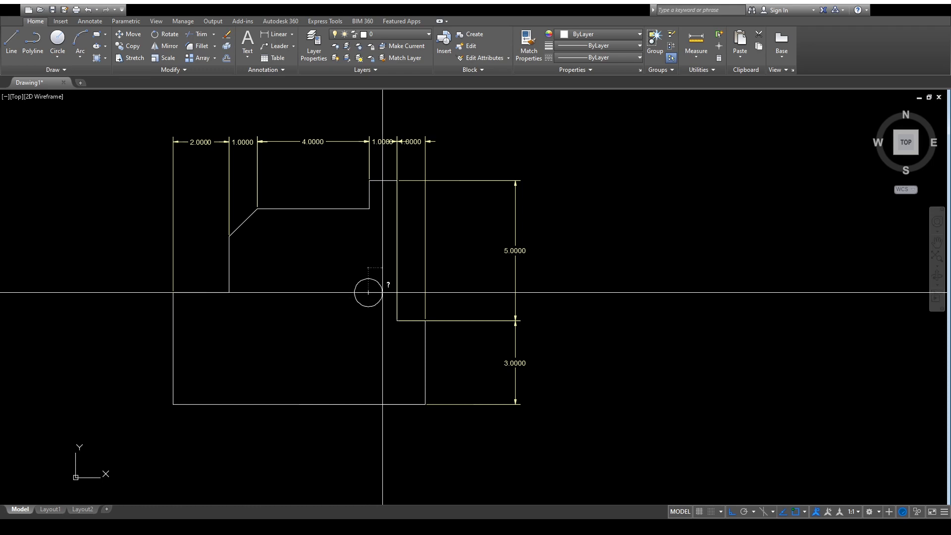
{"action": "left_click", "coordinate": [354, 292]}
{"action": "key", "text": "Return"}
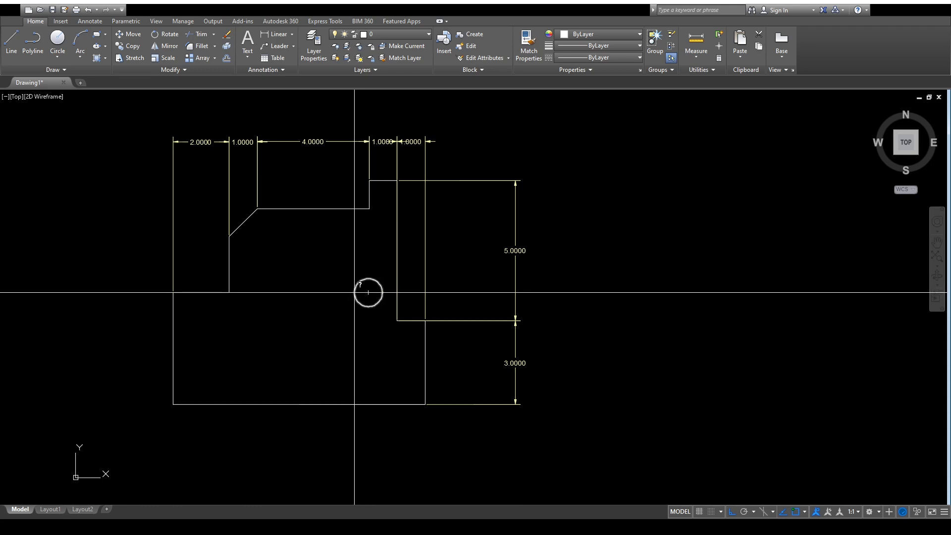
{"action": "key", "text": "Escape"}
{"action": "scroll", "coordinate": [381, 307], "scroll_direction": "down", "scroll_amount": 2}
{"action": "scroll", "coordinate": [471, 349], "scroll_direction": "up", "scroll_amount": 2}
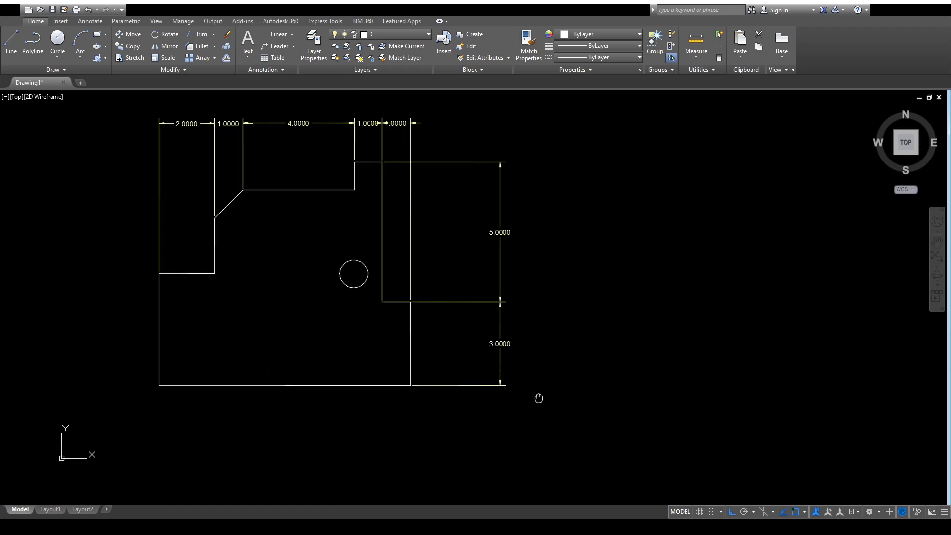
{"action": "scroll", "coordinate": [426, 168], "scroll_direction": "up", "scroll_amount": 5}
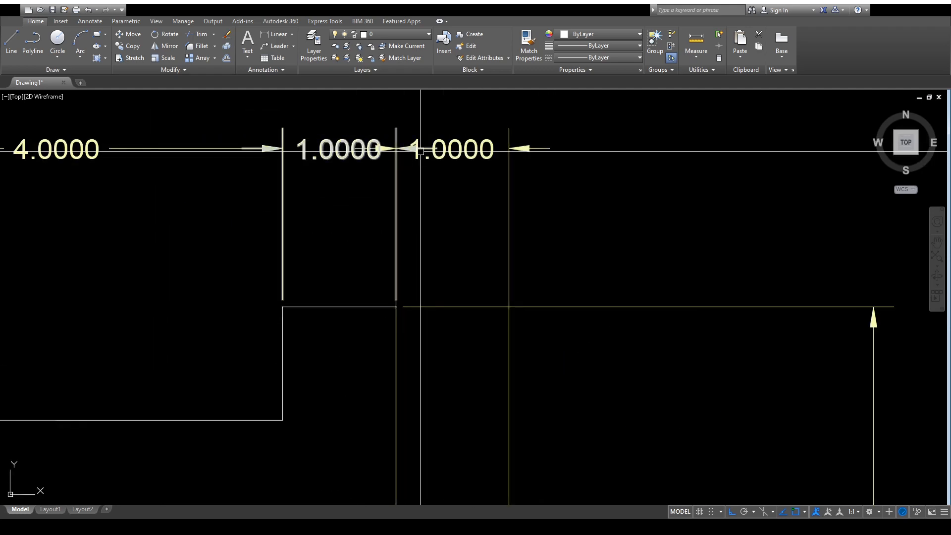
{"action": "scroll", "coordinate": [486, 283], "scroll_direction": "down", "scroll_amount": 5}
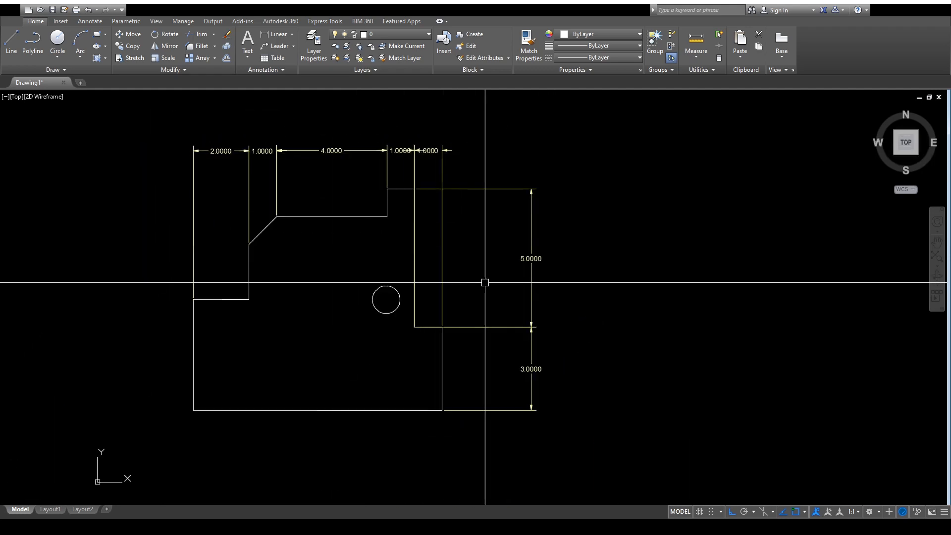
- Erase all the dimensions around the outline and undo the deletion
{"action": "left_click", "coordinate": [627, 478]}
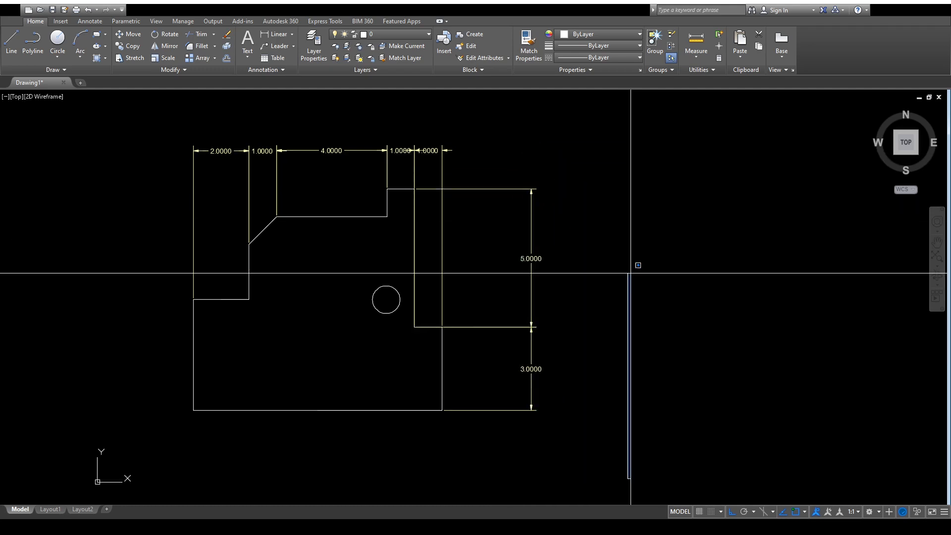
{"action": "left_click", "coordinate": [485, 156]}
{"action": "left_click", "coordinate": [478, 167]}
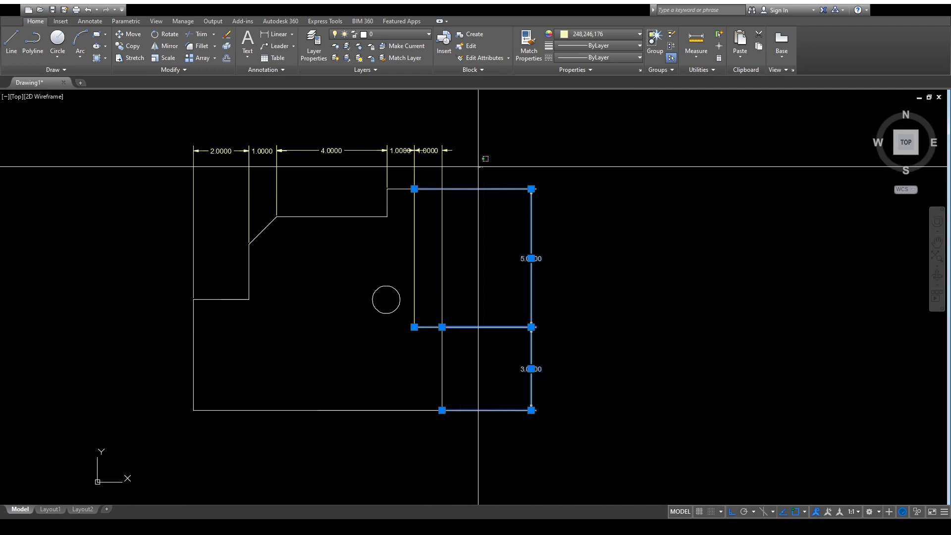
{"action": "left_click", "coordinate": [168, 124]}
{"action": "key", "text": "Delete"}
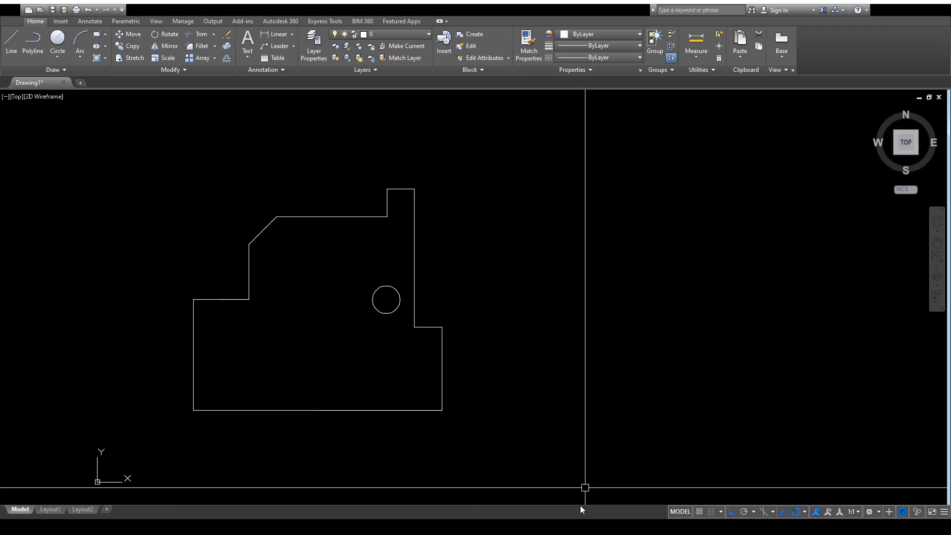
{"action": "key", "text": "ctrl+z"}
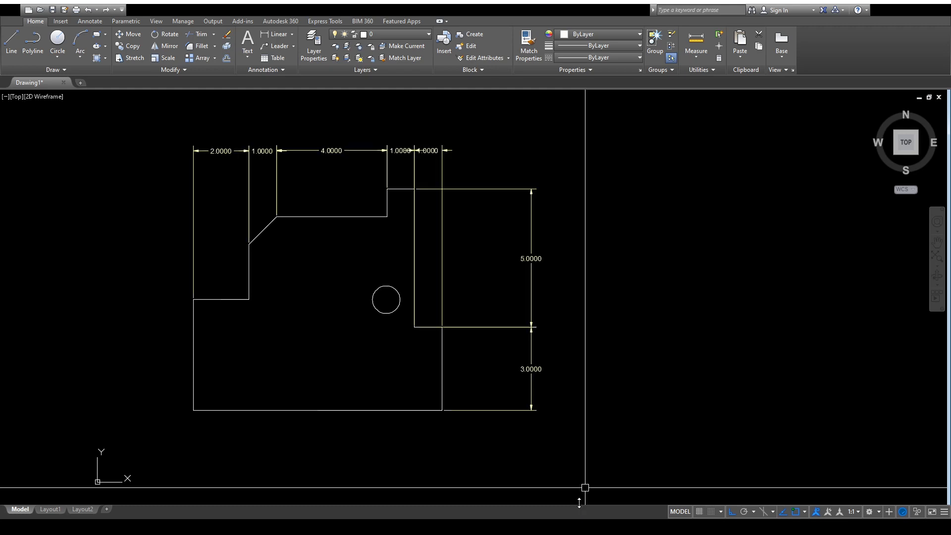
{"action": "middle_click_drag", "start_coordinate": [482, 474], "coordinate": [533, 456]}
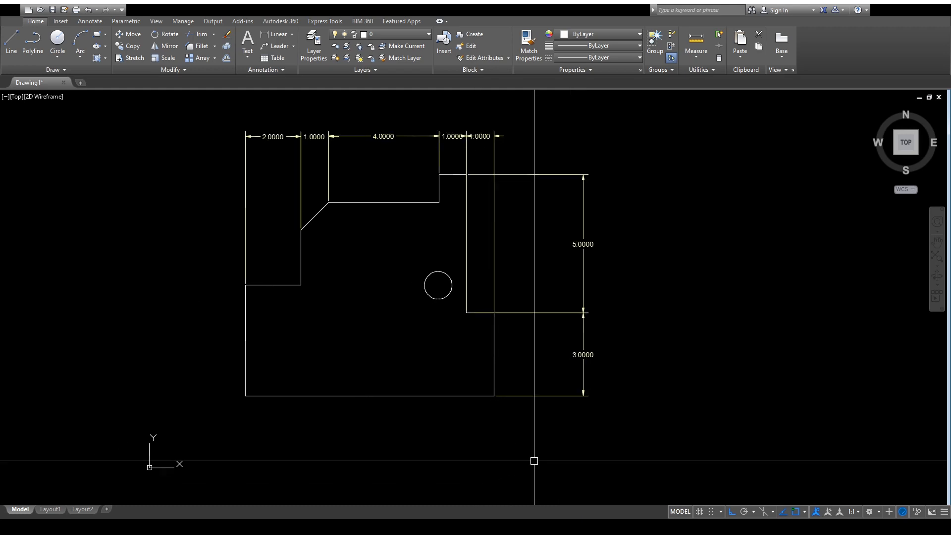